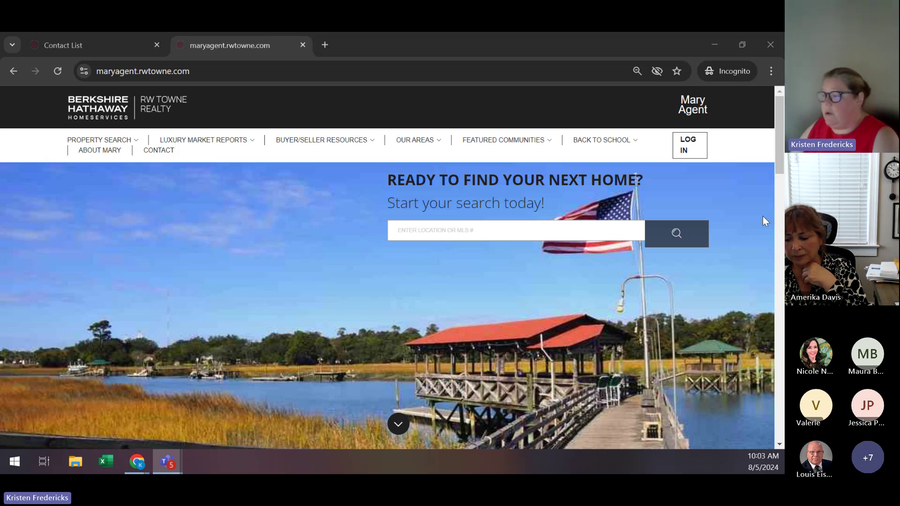
Open the agent site's client login page and look over its login, registration and benefits sections.
{"action": "scroll", "coordinate": [763, 216], "scroll_direction": "down", "scroll_amount": 15}
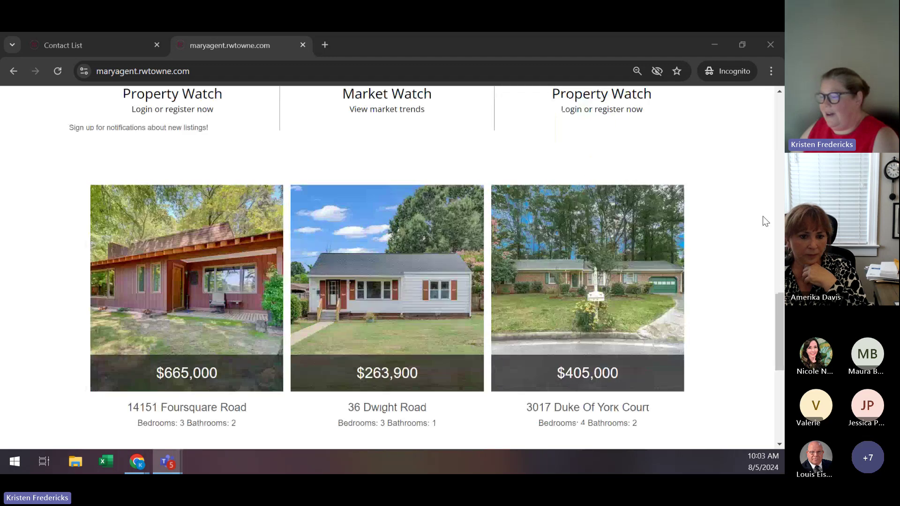
{"action": "scroll", "coordinate": [763, 216], "scroll_direction": "down", "scroll_amount": 2}
{"action": "scroll", "coordinate": [763, 216], "scroll_direction": "up", "scroll_amount": 13}
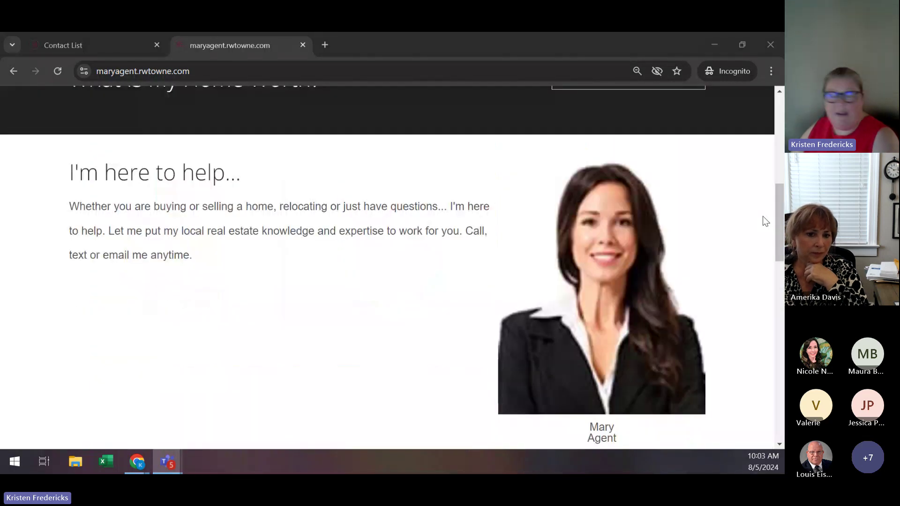
{"action": "scroll", "coordinate": [763, 216], "scroll_direction": "up", "scroll_amount": 5}
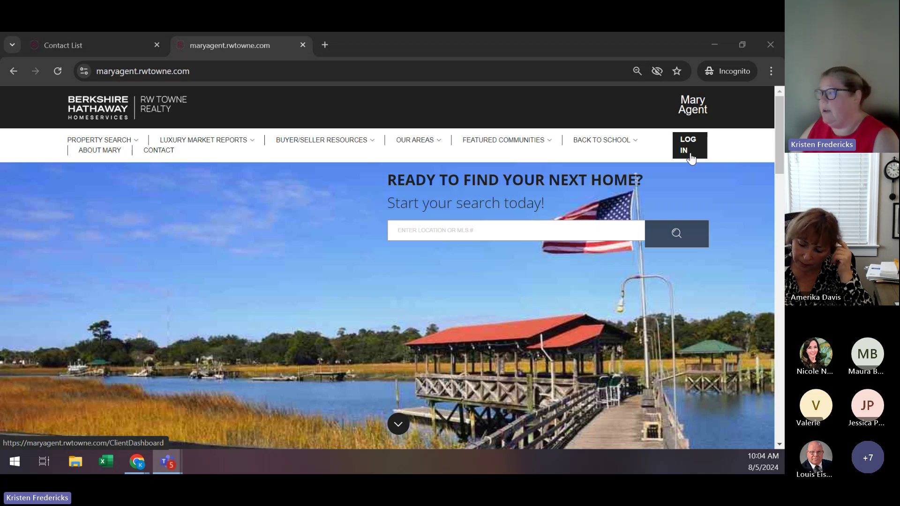
{"action": "left_click", "coordinate": [688, 146]}
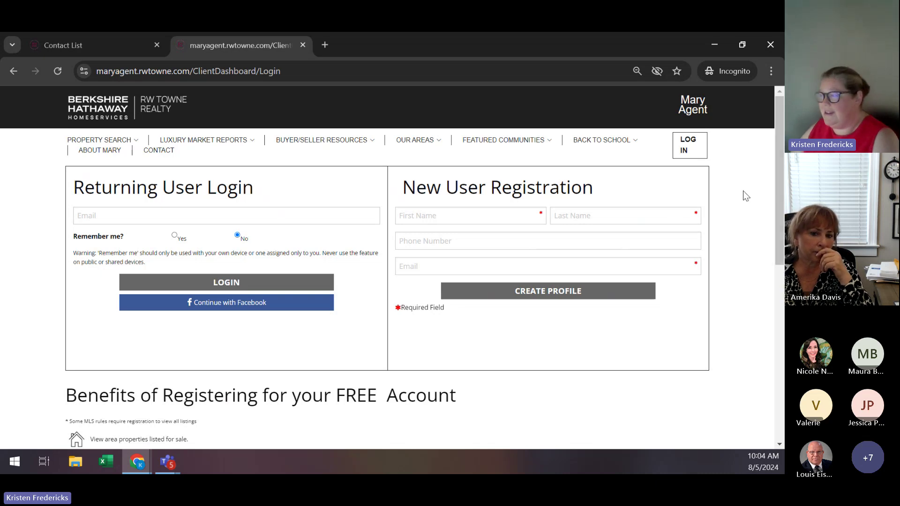
{"action": "scroll", "coordinate": [746, 196], "scroll_direction": "down", "scroll_amount": 4}
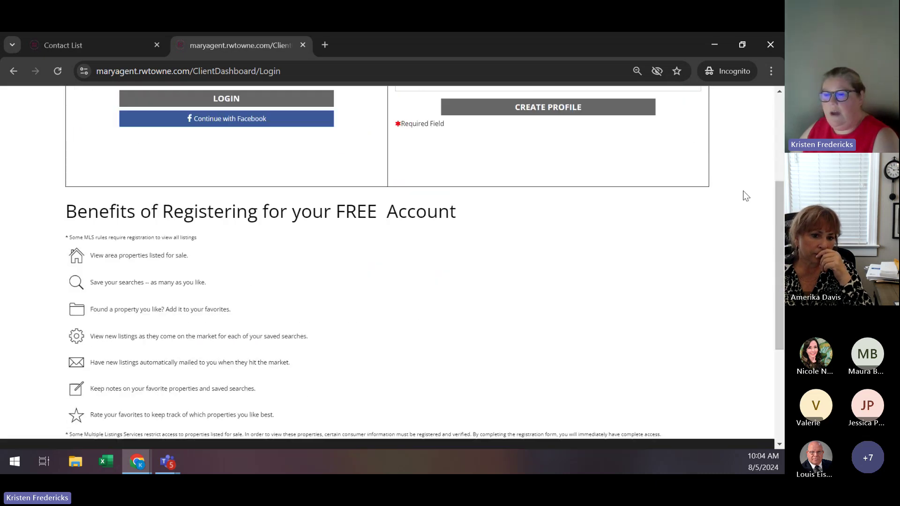
{"action": "scroll", "coordinate": [746, 196], "scroll_direction": "down", "scroll_amount": 1}
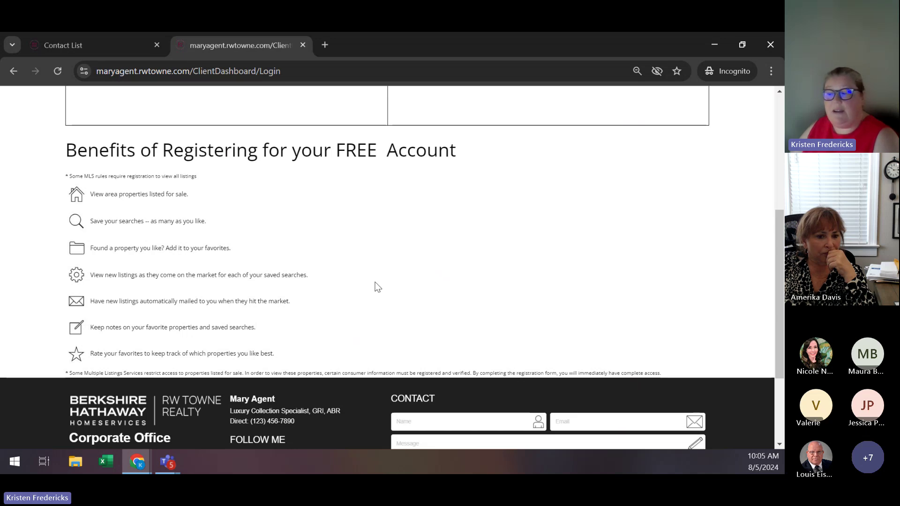
{"action": "scroll", "coordinate": [378, 287], "scroll_direction": "down", "scroll_amount": 3}
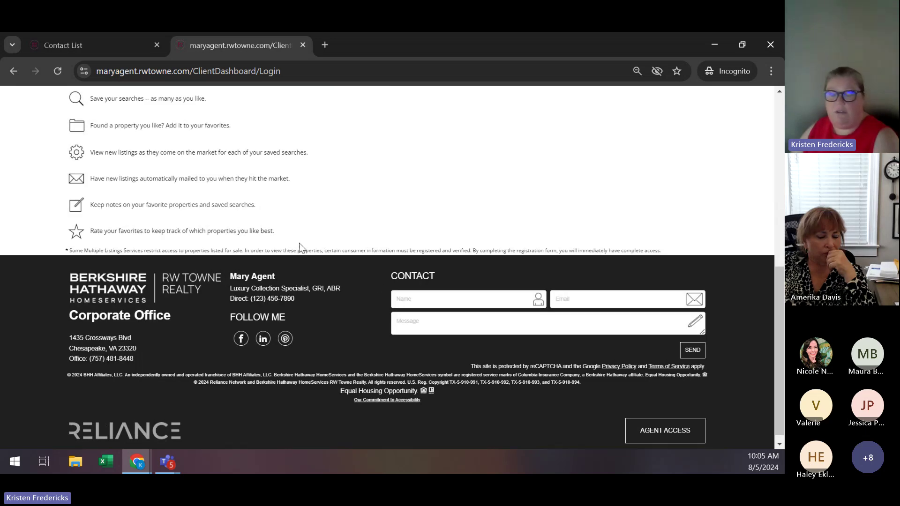
{"action": "scroll", "coordinate": [379, 287], "scroll_direction": "up", "scroll_amount": 3}
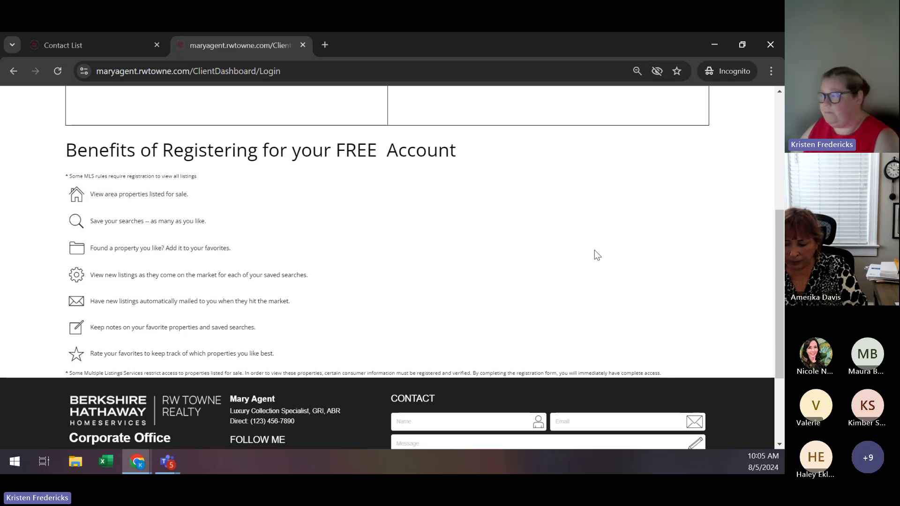
{"action": "scroll", "coordinate": [636, 271], "scroll_direction": "up", "scroll_amount": 1}
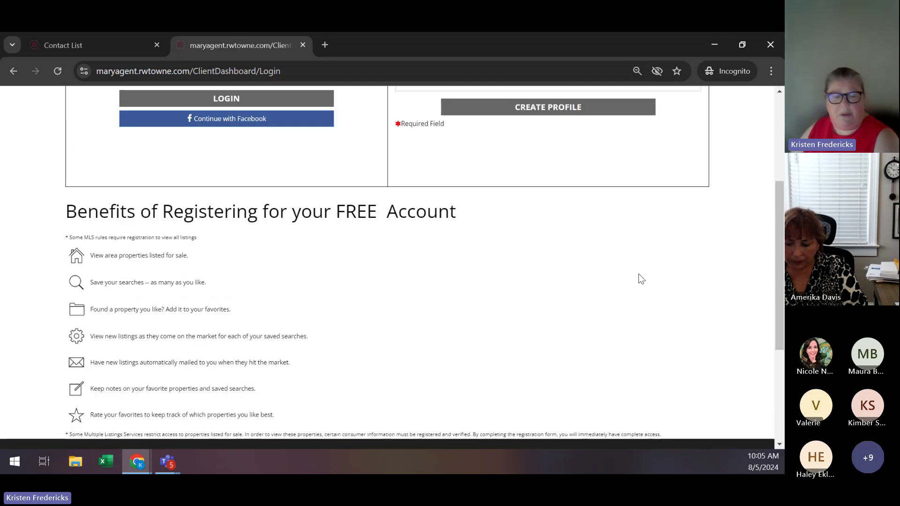
{"action": "scroll", "coordinate": [638, 274], "scroll_direction": "up", "scroll_amount": 1}
{"action": "scroll", "coordinate": [638, 279], "scroll_direction": "up", "scroll_amount": 1}
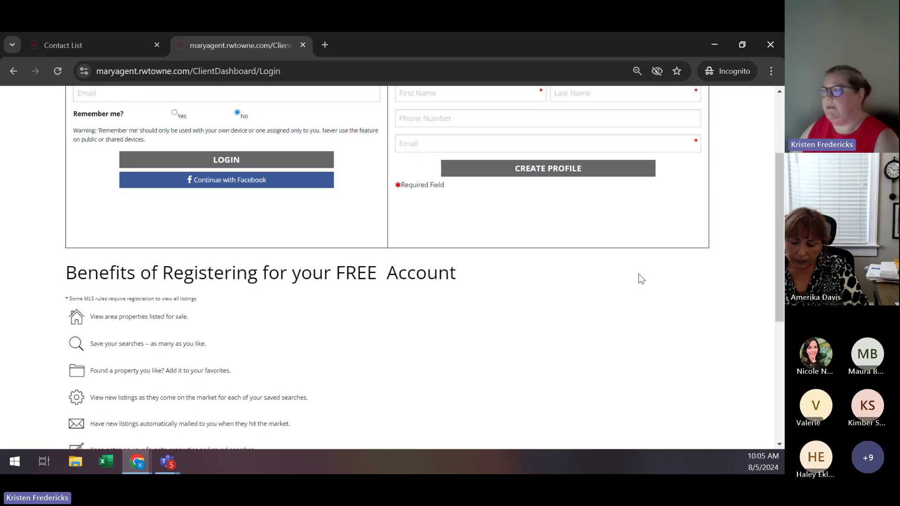
{"action": "scroll", "coordinate": [609, 290], "scroll_direction": "up", "scroll_amount": 1}
{"action": "scroll", "coordinate": [403, 305], "scroll_direction": "up", "scroll_amount": 1}
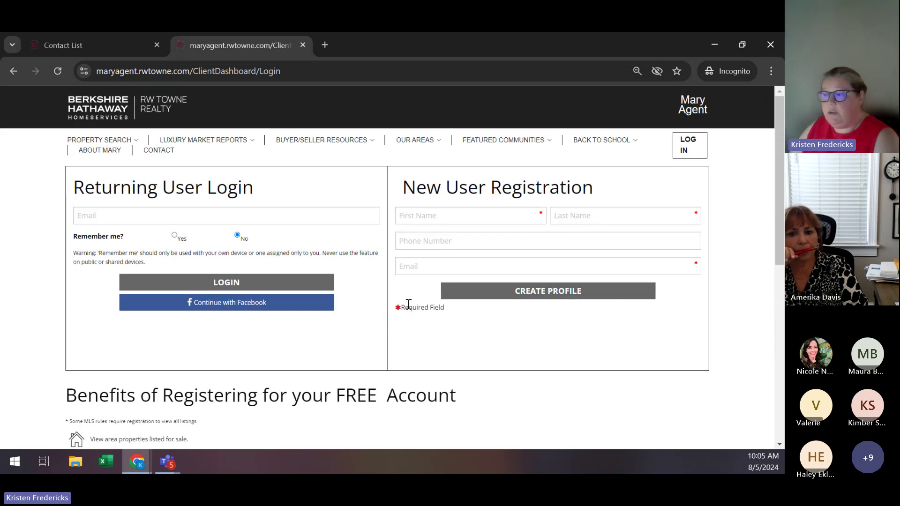
{"action": "scroll", "coordinate": [412, 303], "scroll_direction": "down", "scroll_amount": 1}
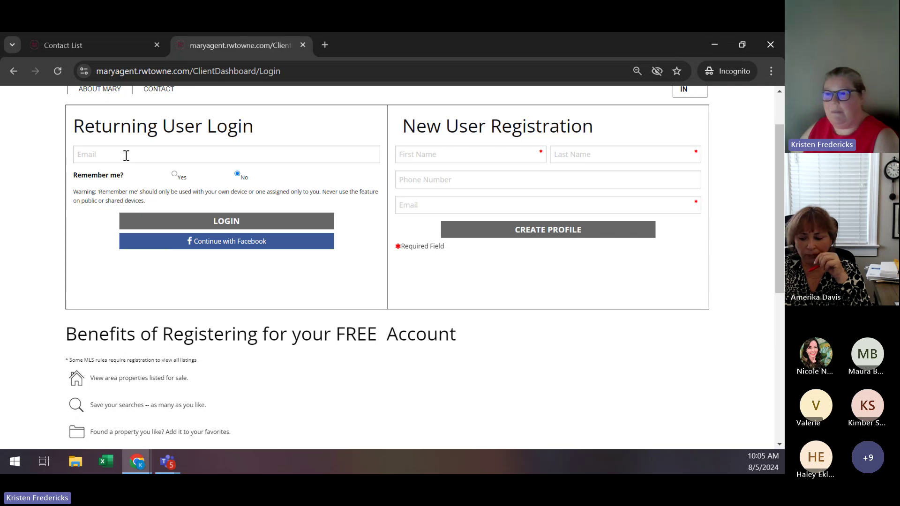
Log in to the agent site using the client's e-mail copied from the RWT Connect Contact List.
{"action": "left_click", "coordinate": [105, 48]}
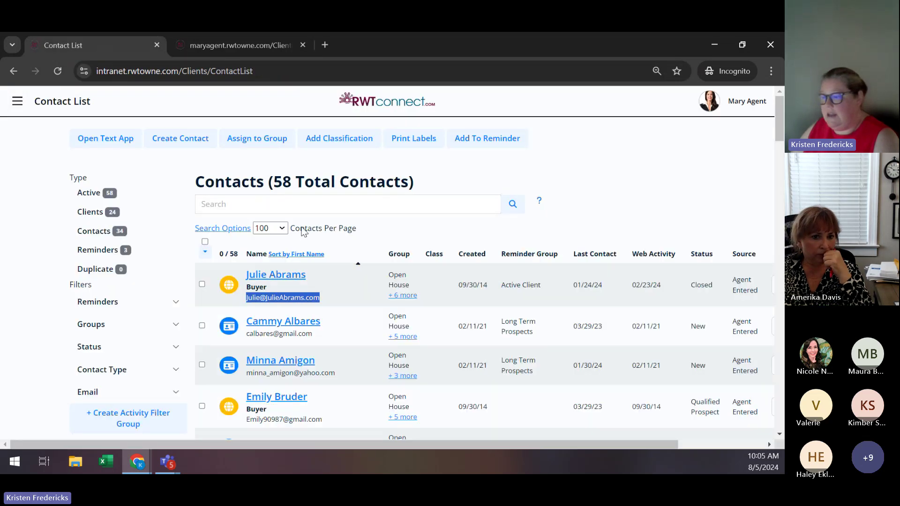
{"action": "right_click", "coordinate": [298, 301]}
{"action": "left_click", "coordinate": [332, 151]}
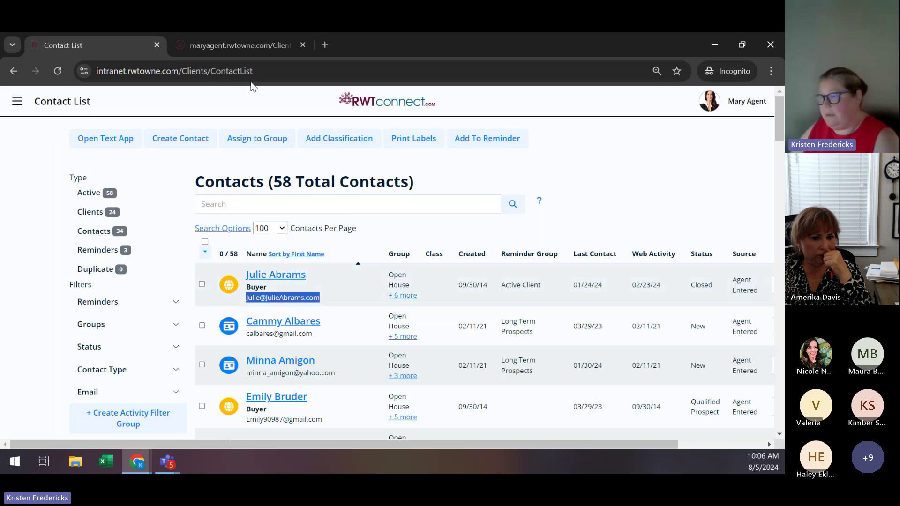
{"action": "left_click", "coordinate": [246, 45]}
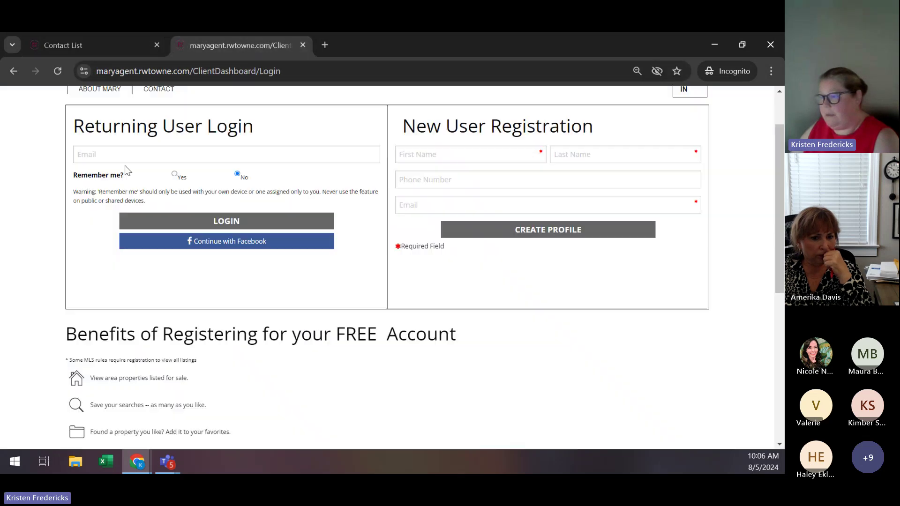
{"action": "left_click", "coordinate": [101, 154]}
{"action": "key", "text": "ctrl+v"}
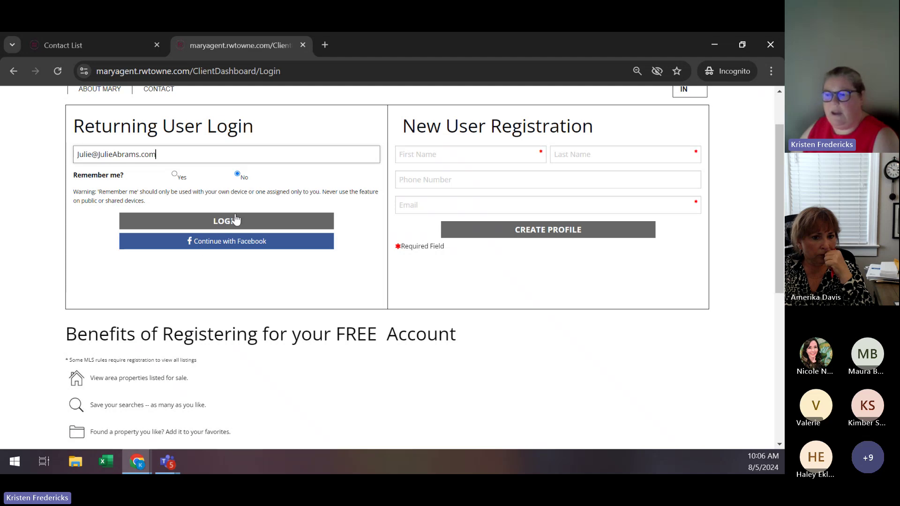
{"action": "left_click", "coordinate": [222, 226]}
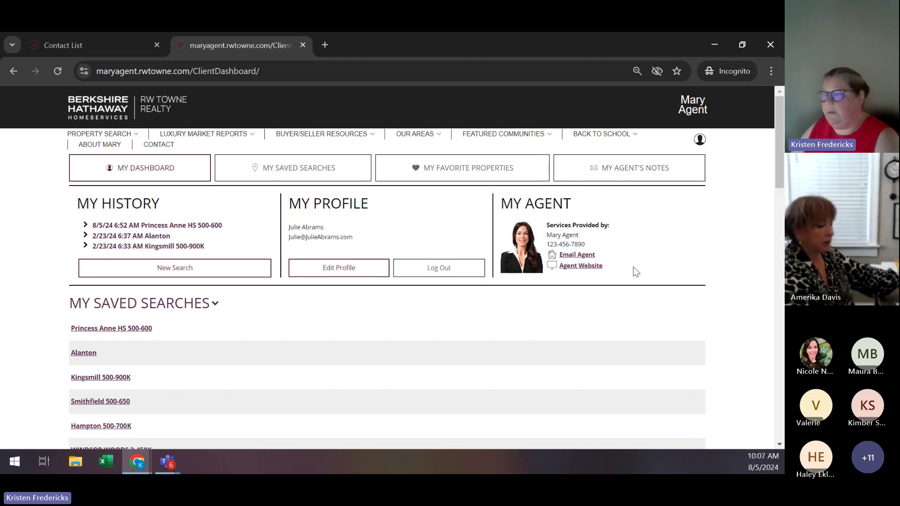
Review the client dashboard's My Saved Searches and My Favorite Properties lists.
{"action": "left_click", "coordinate": [584, 268]}
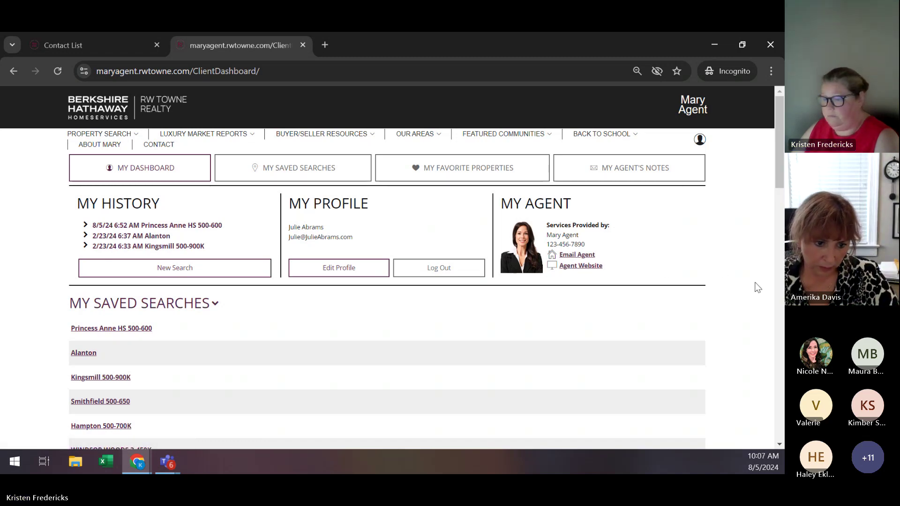
{"action": "scroll", "coordinate": [758, 287], "scroll_direction": "down", "scroll_amount": 1}
{"action": "scroll", "coordinate": [758, 288], "scroll_direction": "down", "scroll_amount": 2}
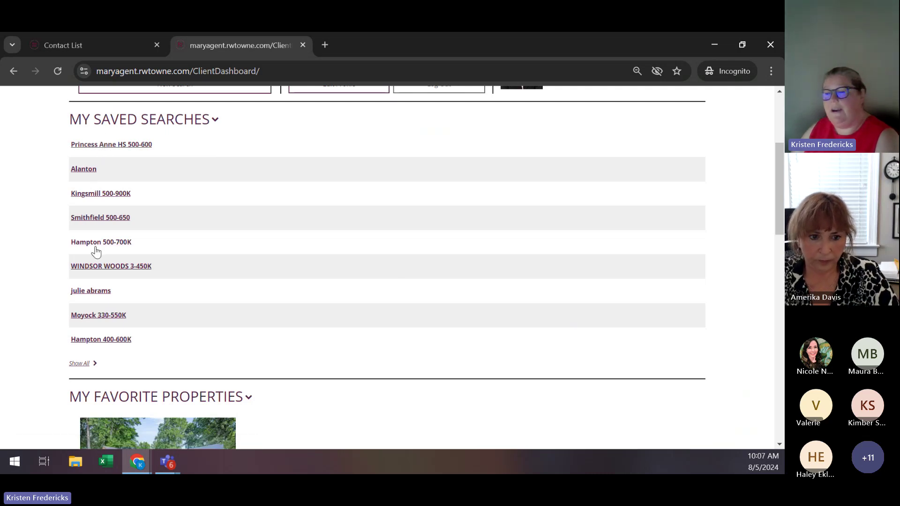
{"action": "left_click", "coordinate": [90, 151]}
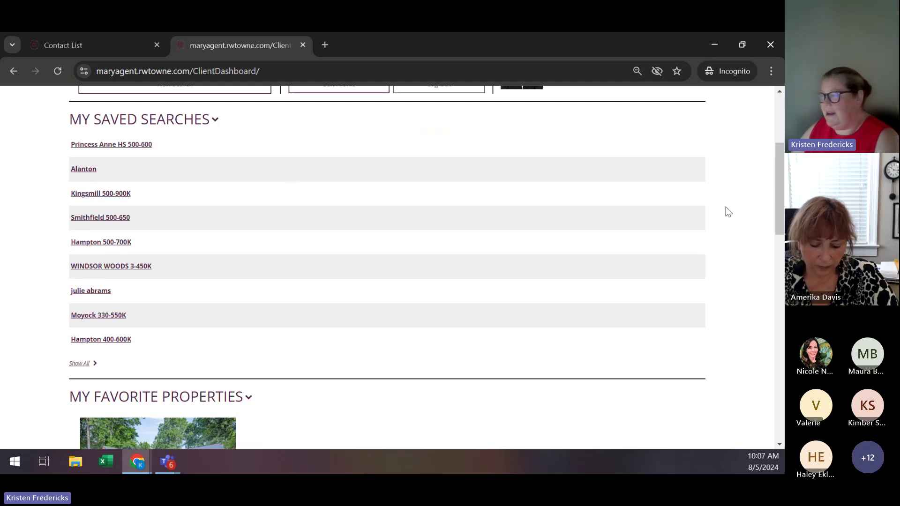
{"action": "scroll", "coordinate": [728, 207], "scroll_direction": "down", "scroll_amount": 3}
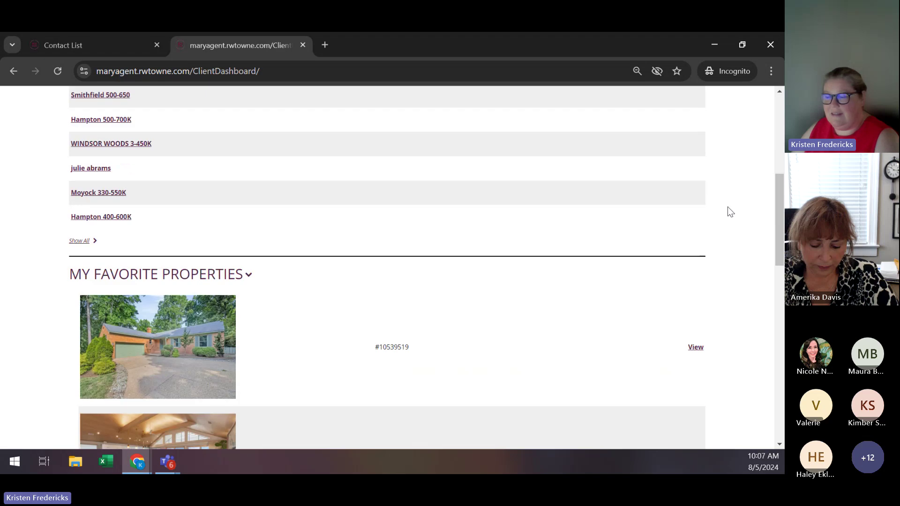
{"action": "scroll", "coordinate": [728, 212], "scroll_direction": "down", "scroll_amount": 3}
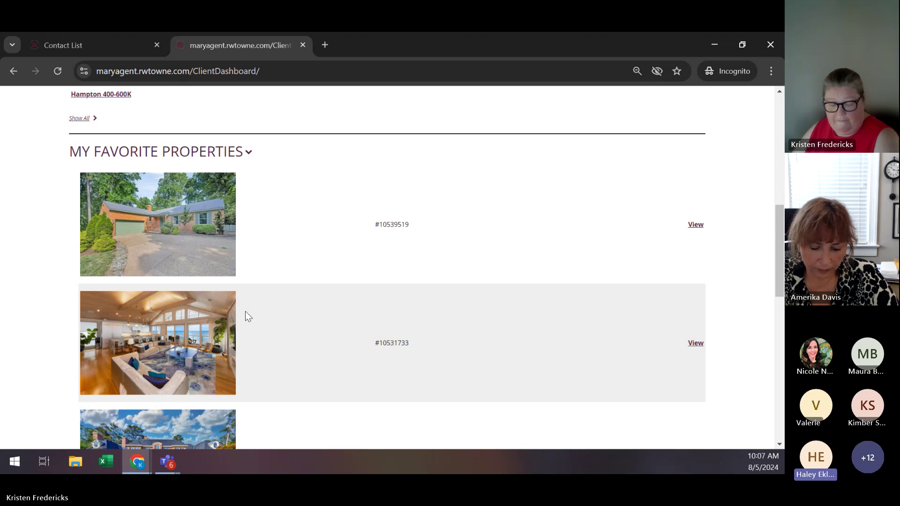
{"action": "scroll", "coordinate": [246, 311], "scroll_direction": "up", "scroll_amount": 6}
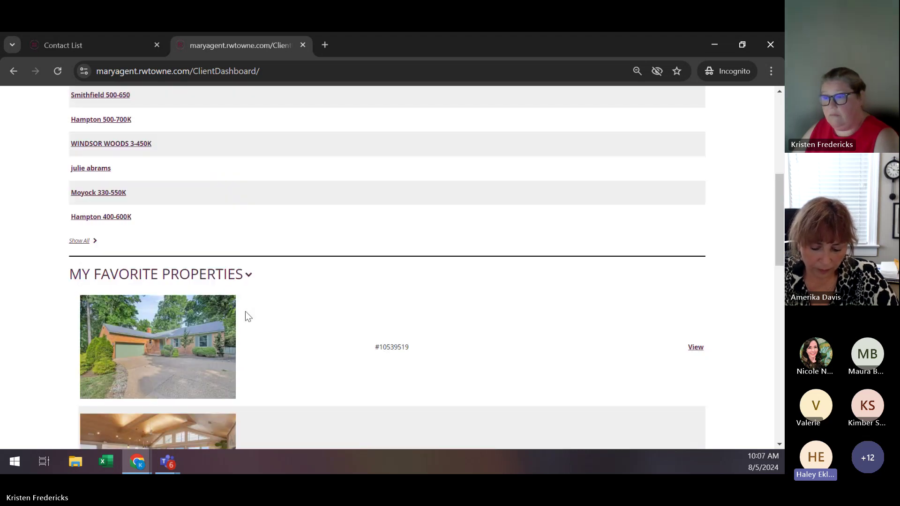
{"action": "scroll", "coordinate": [245, 311], "scroll_direction": "up", "scroll_amount": 3}
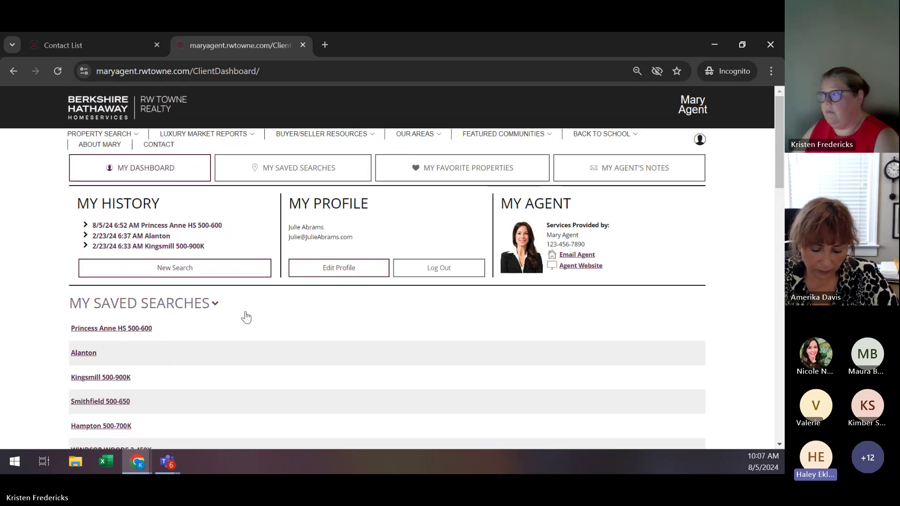
Reopen the client dashboard from the account menu showing 9 saved searches and 14 favorites.
{"action": "left_click", "coordinate": [97, 107]}
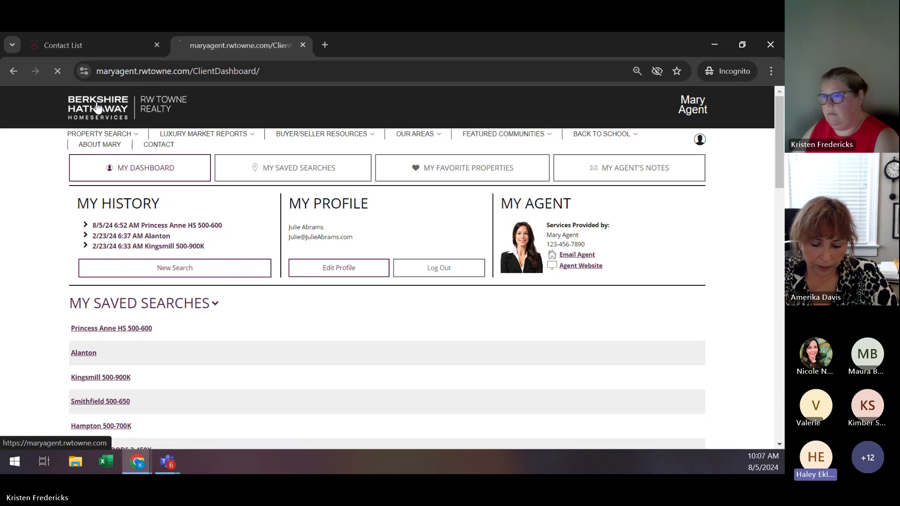
{"action": "mouse_move", "coordinate": [698, 139]}
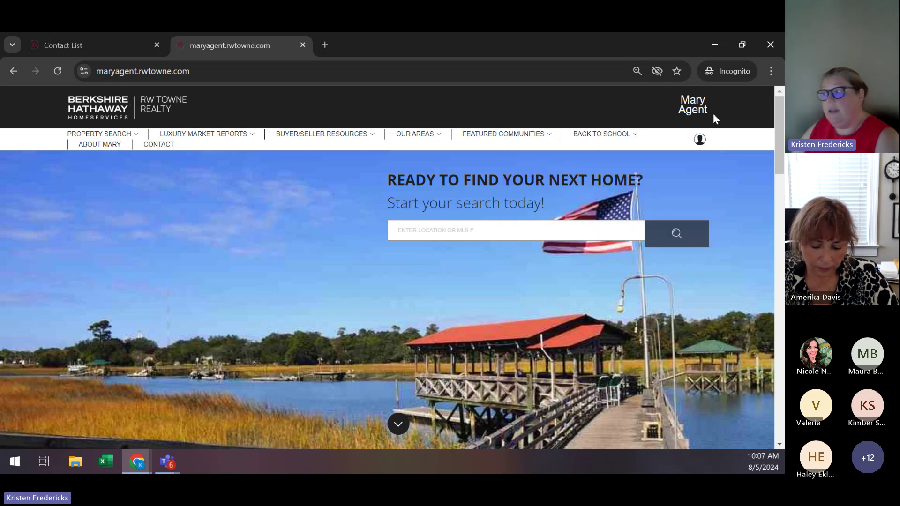
{"action": "left_click", "coordinate": [700, 141]}
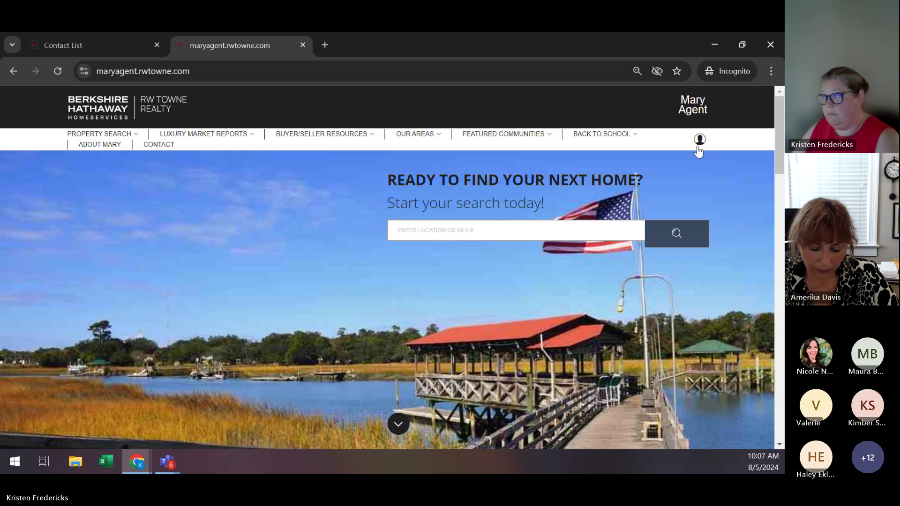
{"action": "left_click", "coordinate": [702, 143]}
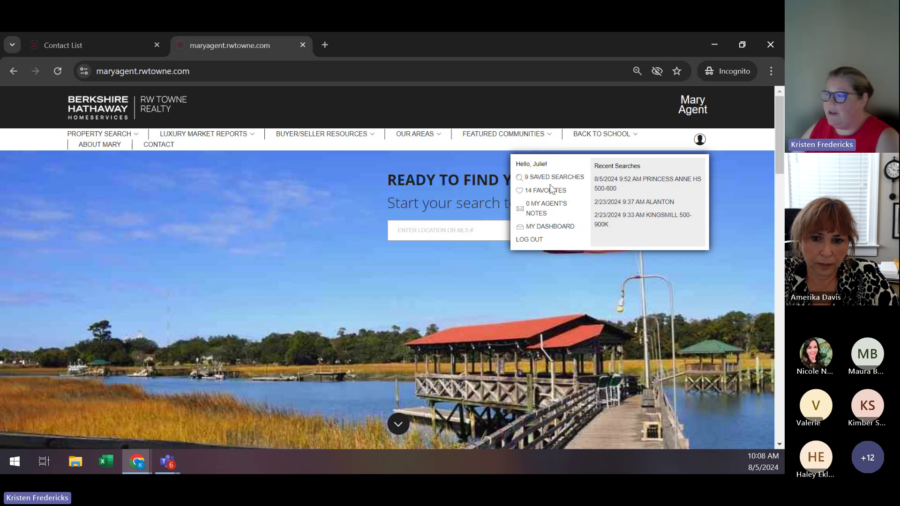
{"action": "left_click", "coordinate": [560, 229]}
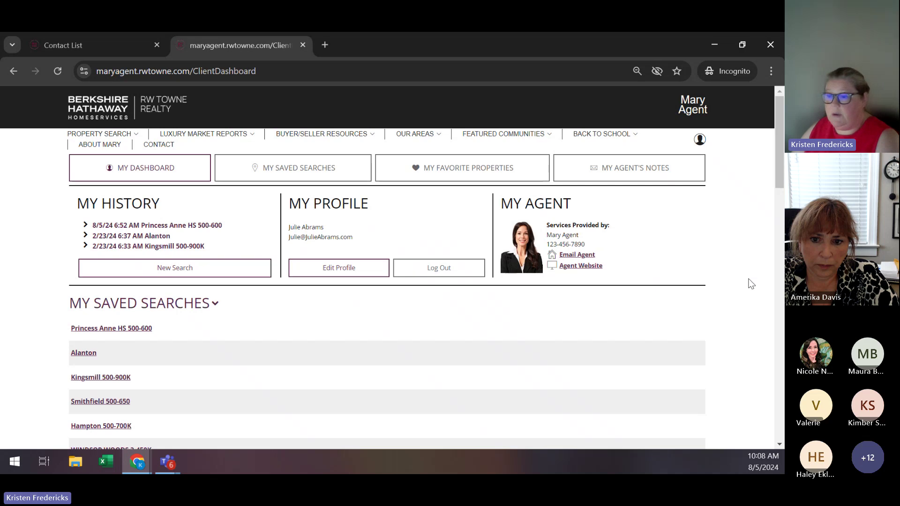
{"action": "scroll", "coordinate": [750, 283], "scroll_direction": "down", "scroll_amount": 4}
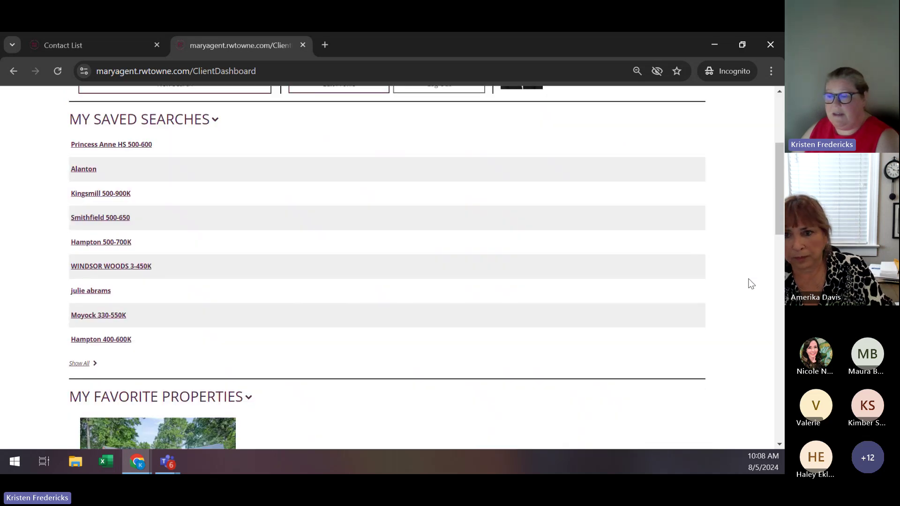
{"action": "scroll", "coordinate": [751, 284], "scroll_direction": "down", "scroll_amount": 12}
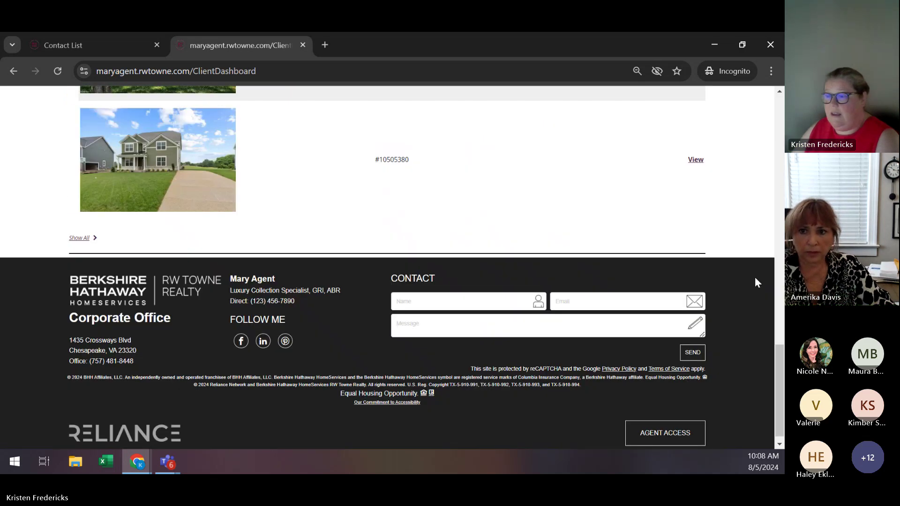
{"action": "scroll", "coordinate": [755, 279], "scroll_direction": "up", "scroll_amount": 15}
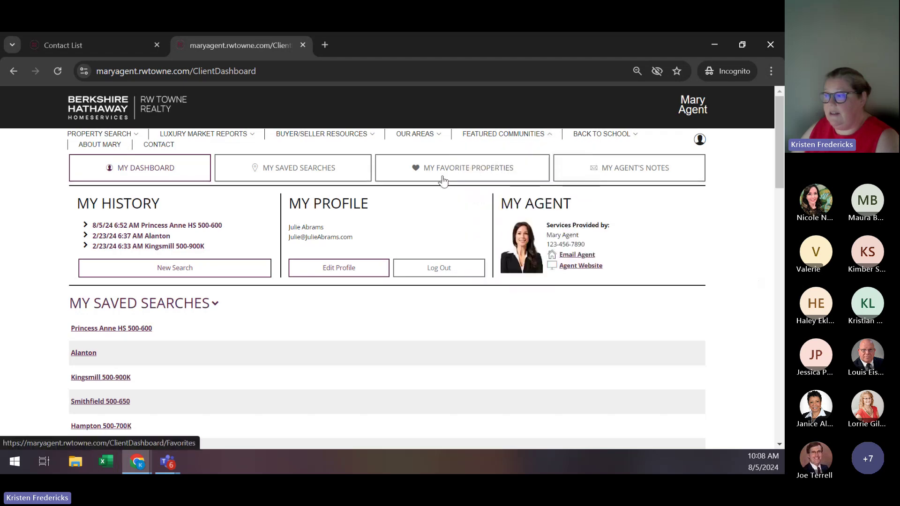
Browse the client's favorited listings, including the $4,450,000 and $3,500,000 homes.
{"action": "left_click", "coordinate": [426, 174]}
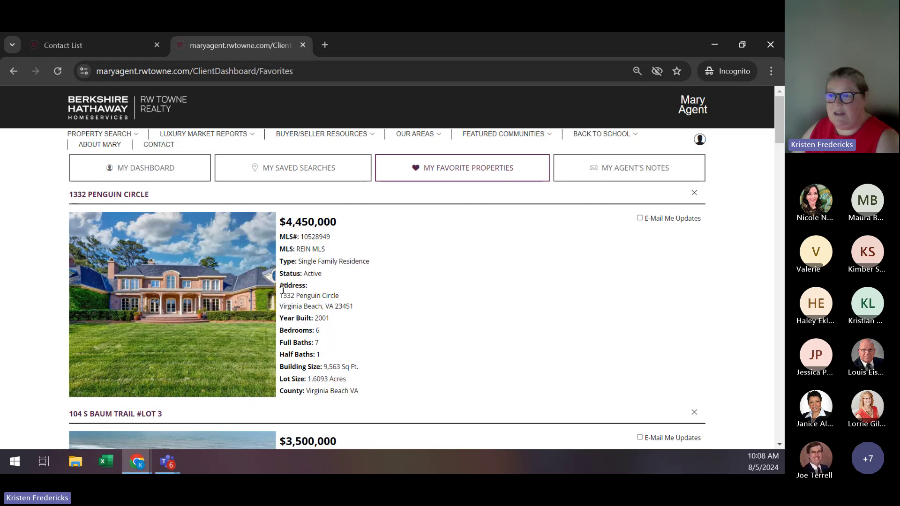
{"action": "scroll", "coordinate": [481, 293], "scroll_direction": "down", "scroll_amount": 5}
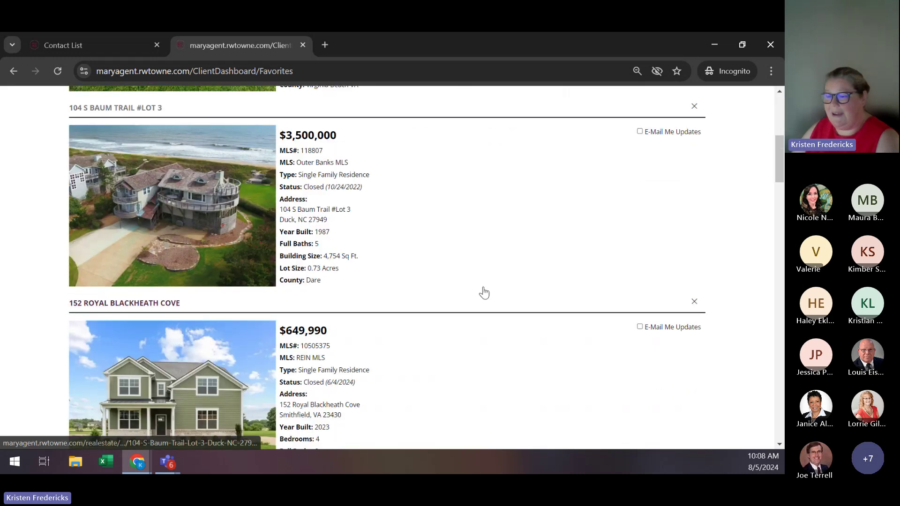
{"action": "scroll", "coordinate": [484, 293], "scroll_direction": "down", "scroll_amount": 12}
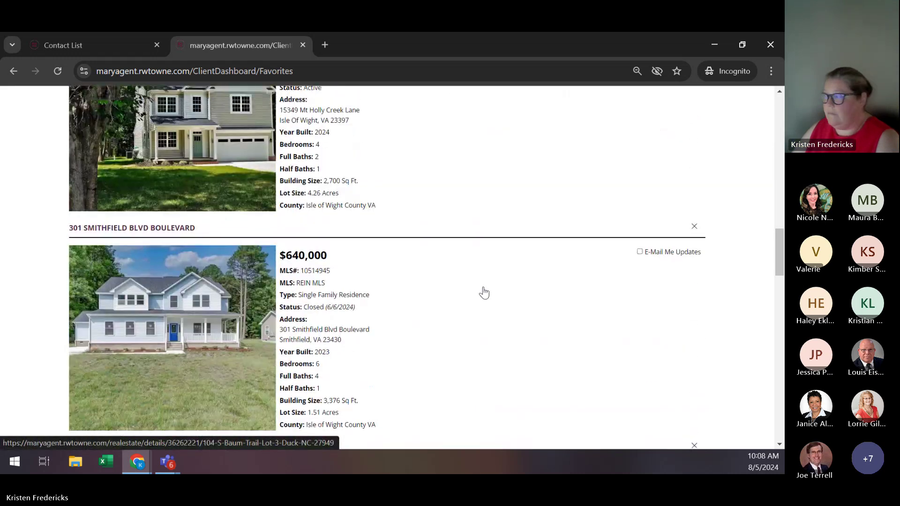
{"action": "scroll", "coordinate": [484, 293], "scroll_direction": "up", "scroll_amount": 9}
{"action": "scroll", "coordinate": [484, 292], "scroll_direction": "up", "scroll_amount": 5}
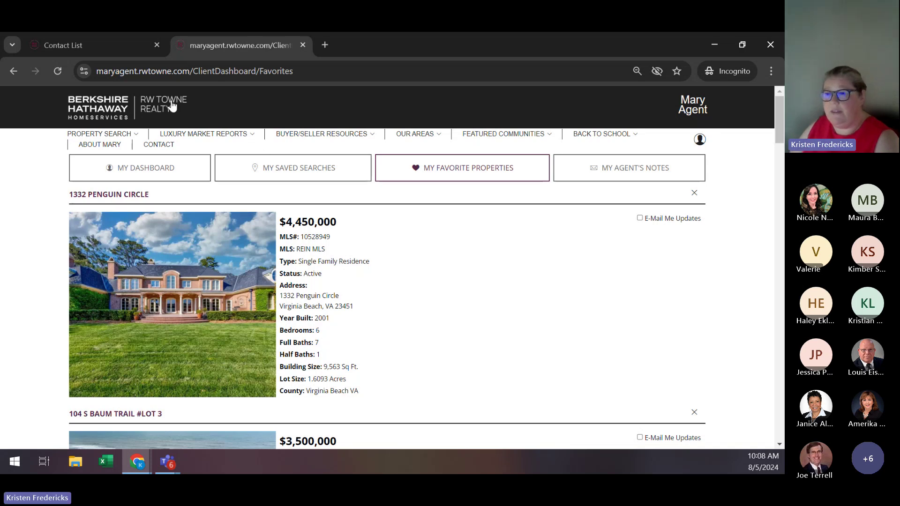
Go to RWT Connect's Home > My Dashboard and dismiss the welcome messages notice.
{"action": "left_click", "coordinate": [101, 46]}
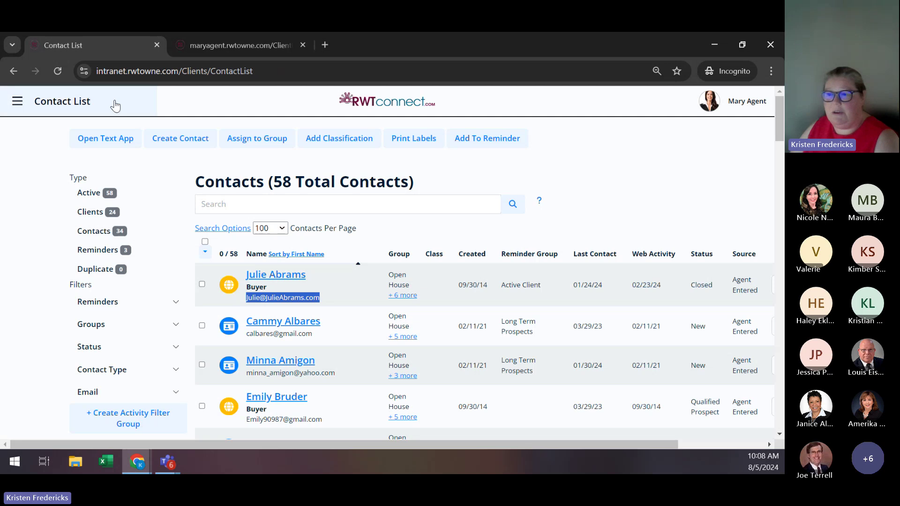
{"action": "left_click", "coordinate": [16, 104]}
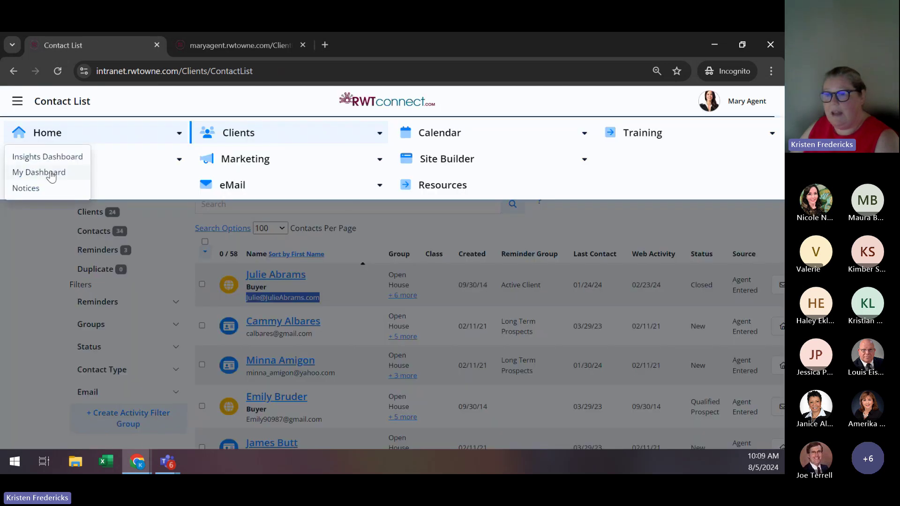
{"action": "left_click", "coordinate": [49, 171]}
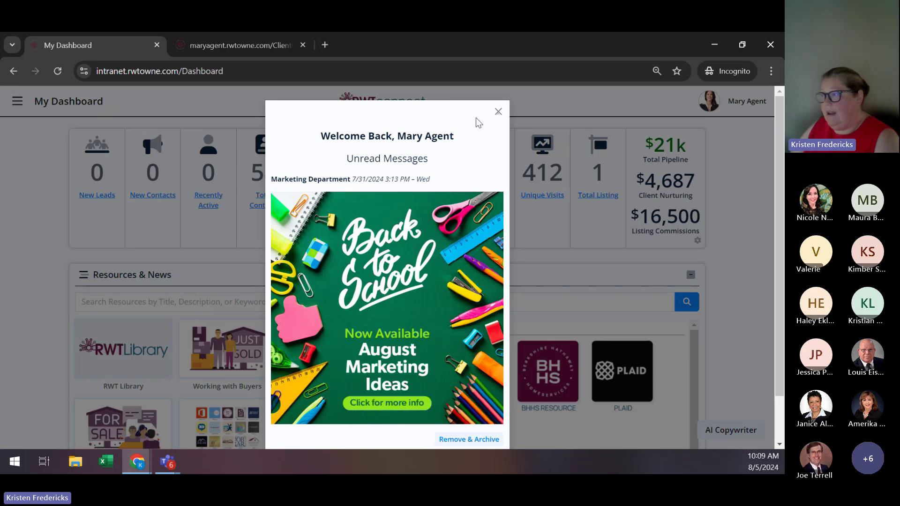
{"action": "left_click", "coordinate": [497, 114]}
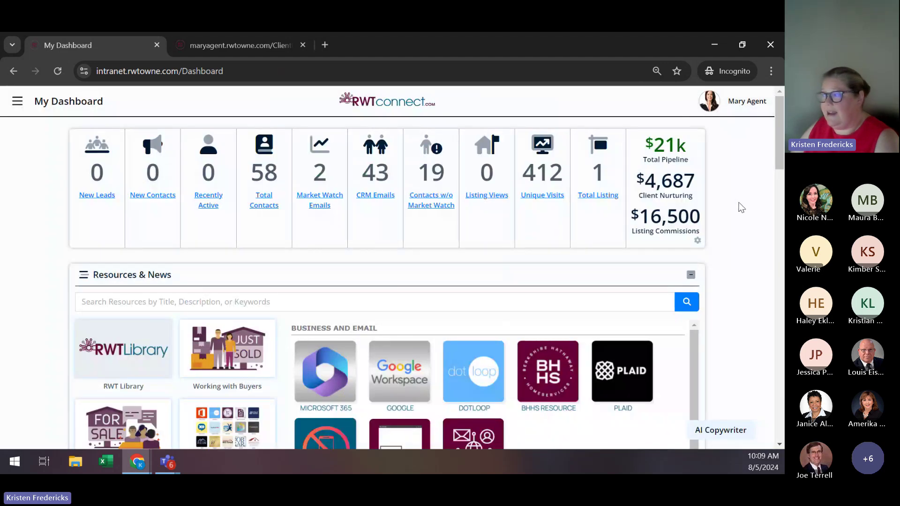
{"action": "scroll", "coordinate": [745, 202], "scroll_direction": "down", "scroll_amount": 3}
Leave the dashboard for Clients > Contact List in RWT Connect.
{"action": "scroll", "coordinate": [745, 202], "scroll_direction": "down", "scroll_amount": 12}
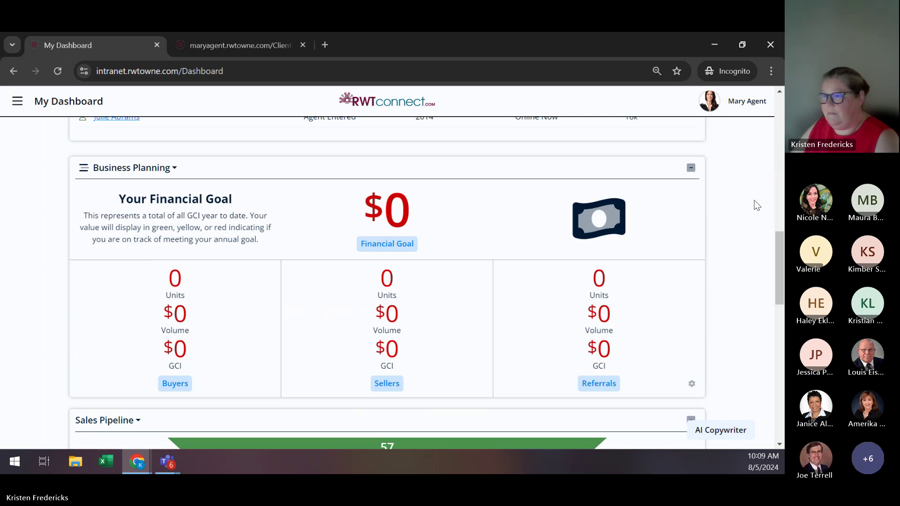
{"action": "scroll", "coordinate": [754, 201], "scroll_direction": "up", "scroll_amount": 15}
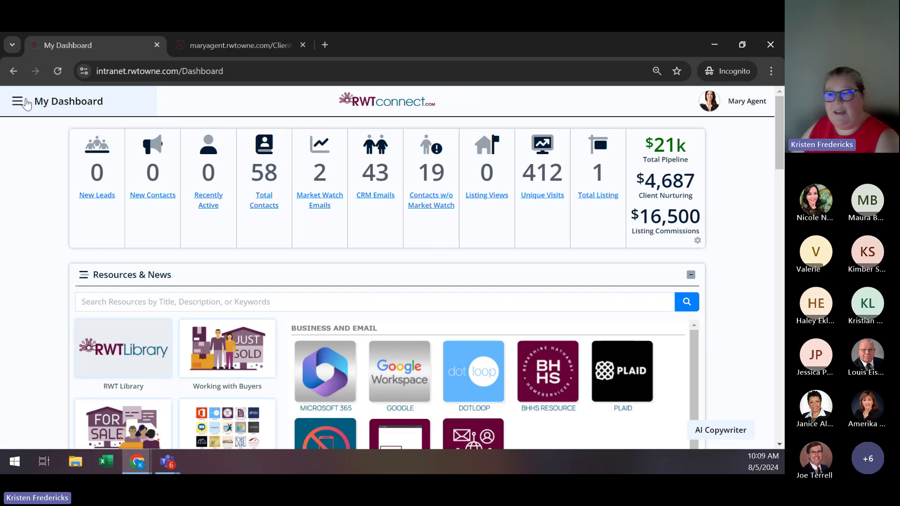
{"action": "left_click", "coordinate": [17, 102]}
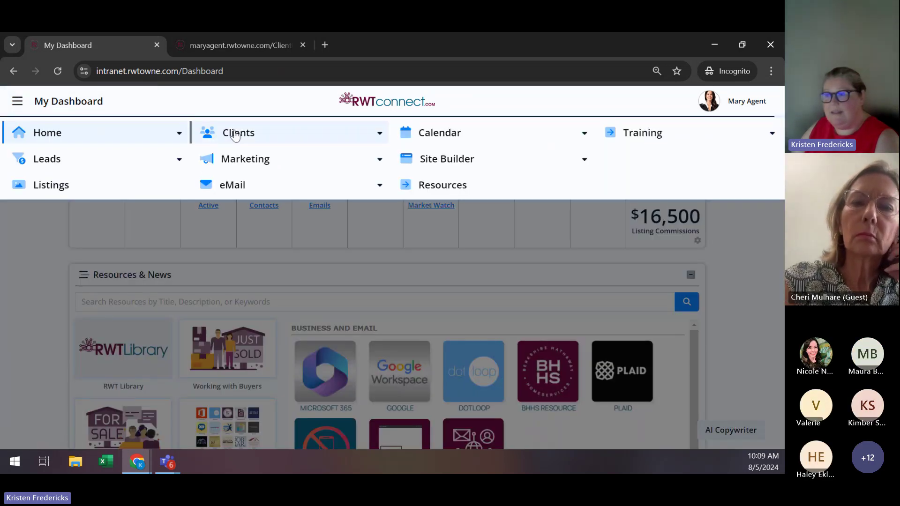
{"action": "left_click", "coordinate": [236, 136]}
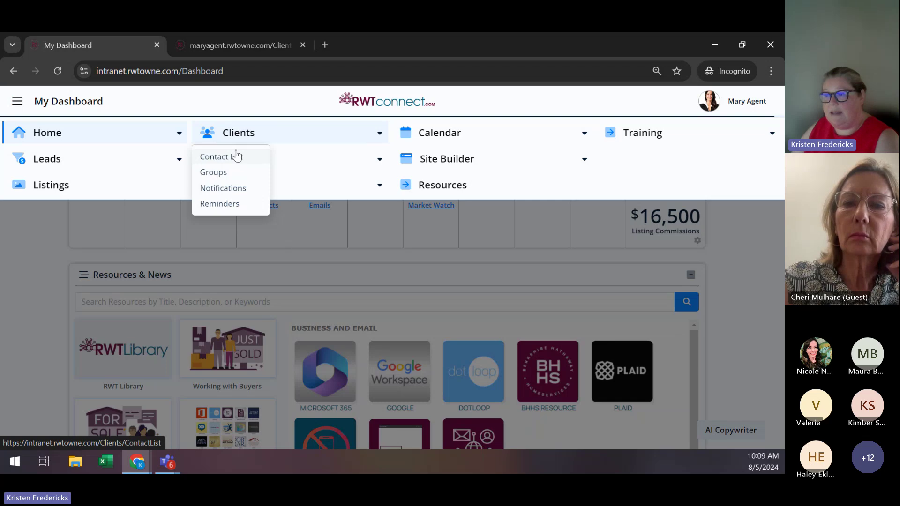
{"action": "left_click", "coordinate": [235, 156]}
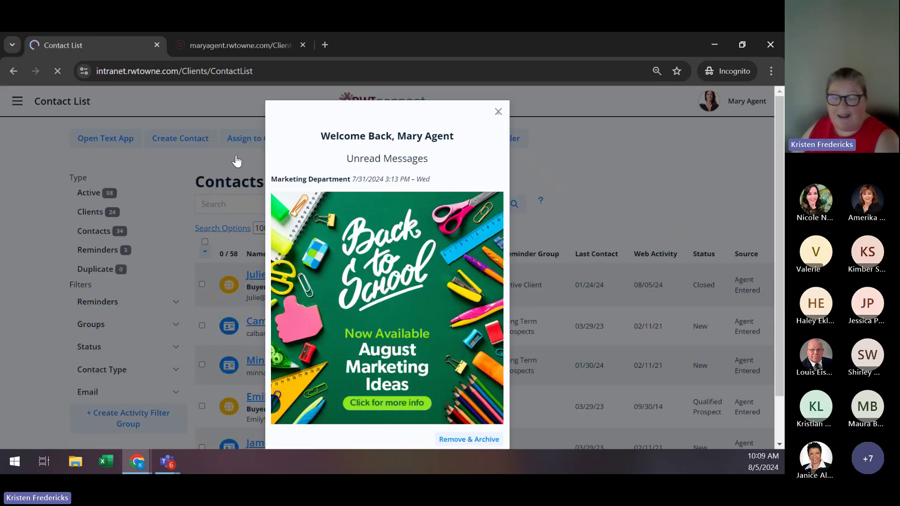
Dismiss the Welcome Back notice to reveal all 58 contacts.
{"action": "left_click", "coordinate": [498, 111]}
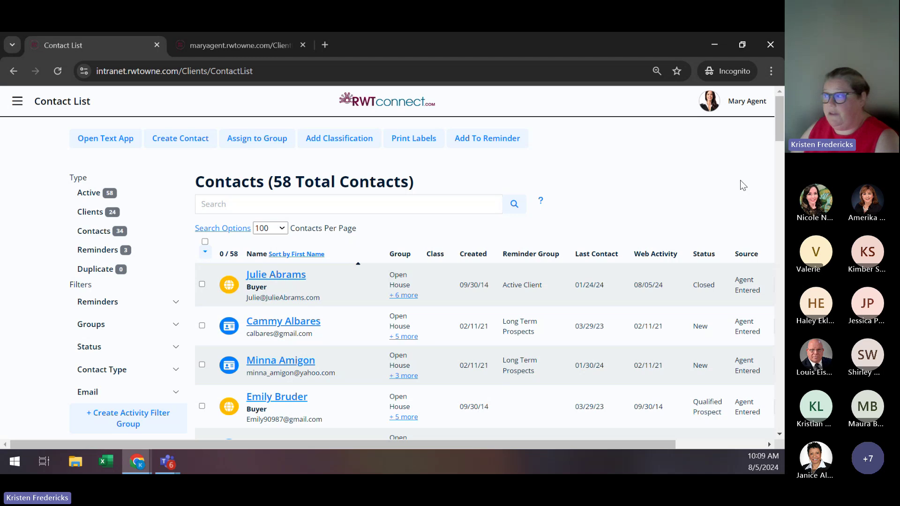
{"action": "scroll", "coordinate": [199, 317], "scroll_direction": "down", "scroll_amount": 1}
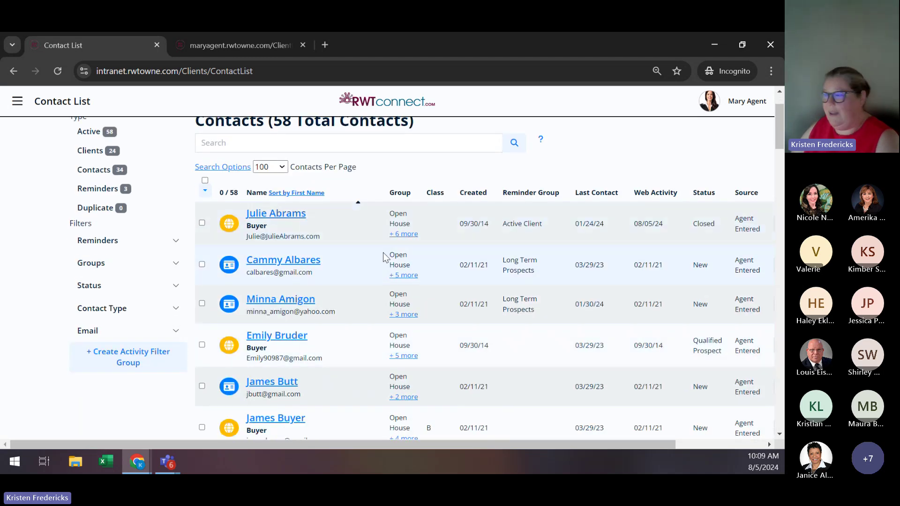
{"action": "scroll", "coordinate": [372, 255], "scroll_direction": "up", "scroll_amount": 1}
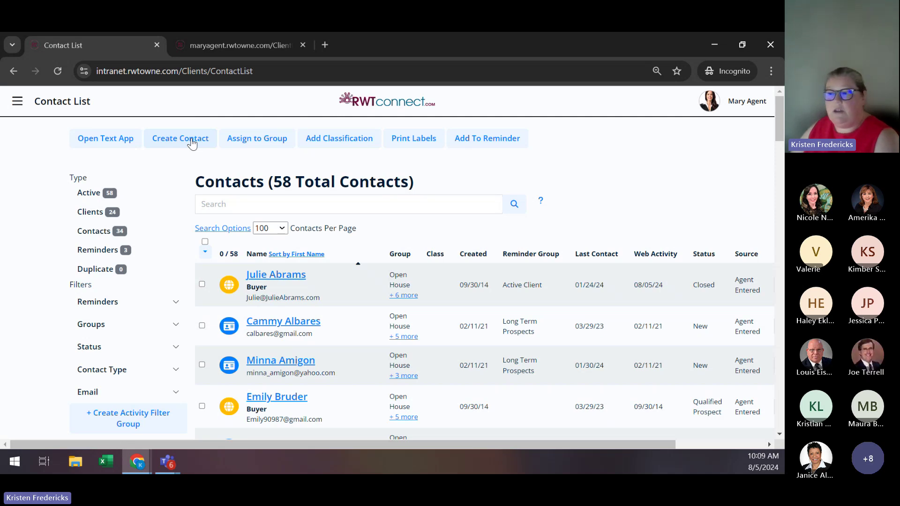
Start a new contact and look over the blank Client Record form's sections.
{"action": "left_click", "coordinate": [192, 143]}
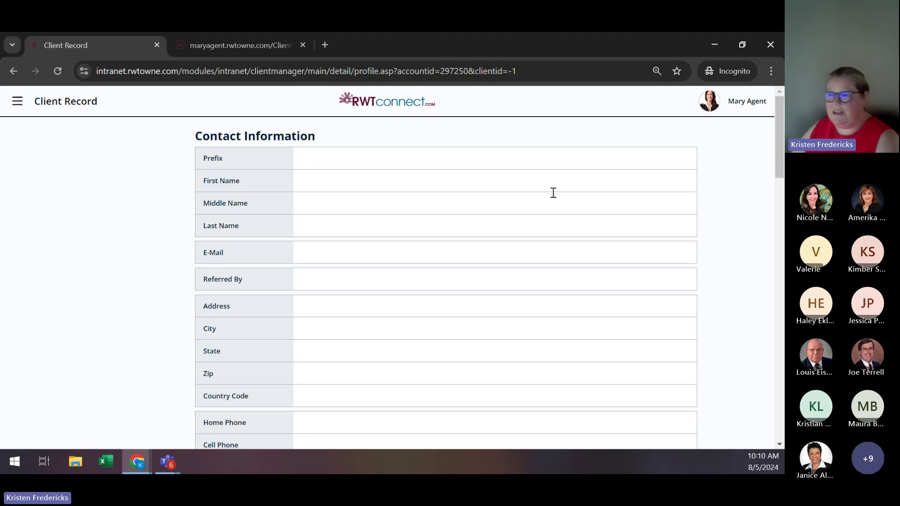
{"action": "scroll", "coordinate": [553, 192], "scroll_direction": "down", "scroll_amount": 4}
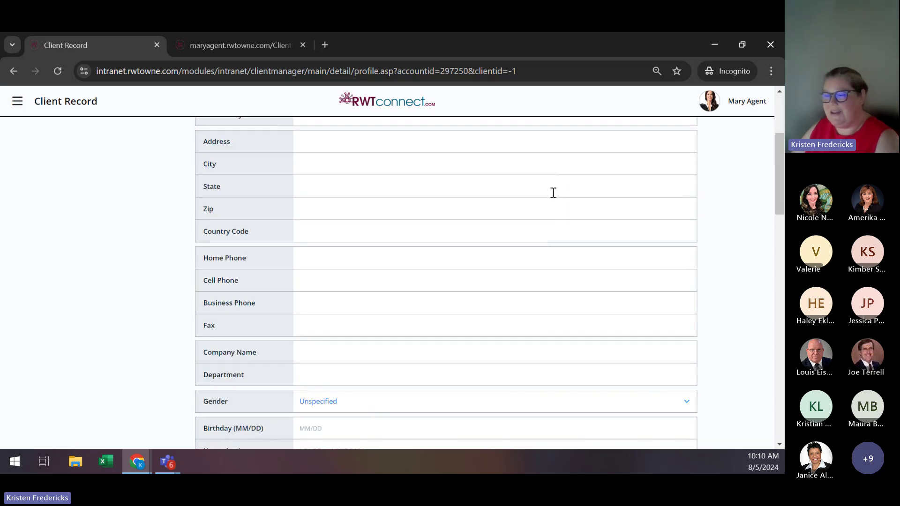
{"action": "scroll", "coordinate": [553, 192], "scroll_direction": "down", "scroll_amount": 2}
{"action": "scroll", "coordinate": [553, 193], "scroll_direction": "down", "scroll_amount": 10}
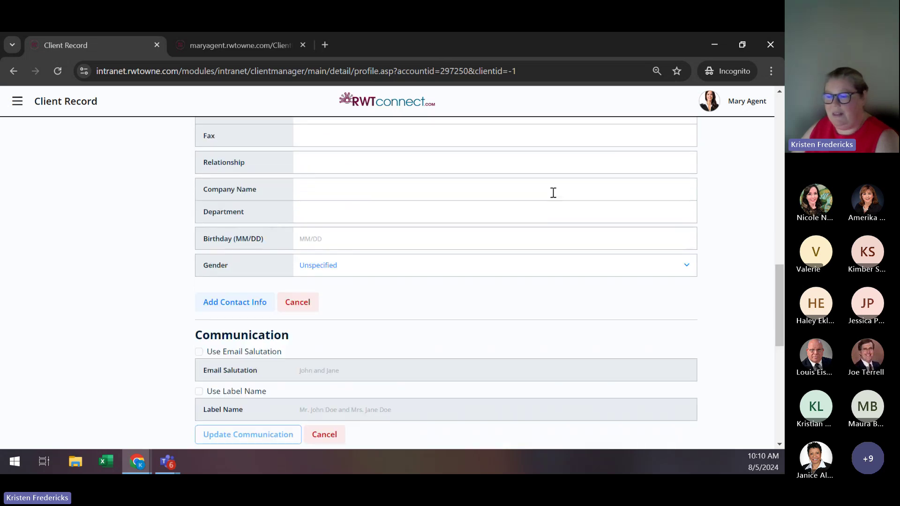
{"action": "scroll", "coordinate": [553, 193], "scroll_direction": "down", "scroll_amount": 6}
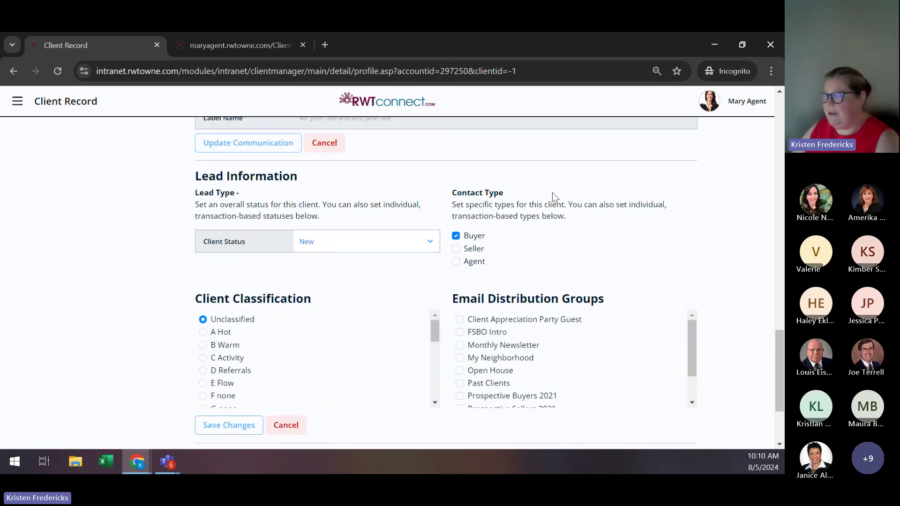
{"action": "scroll", "coordinate": [552, 192], "scroll_direction": "down", "scroll_amount": 3}
{"action": "scroll", "coordinate": [552, 193], "scroll_direction": "up", "scroll_amount": 20}
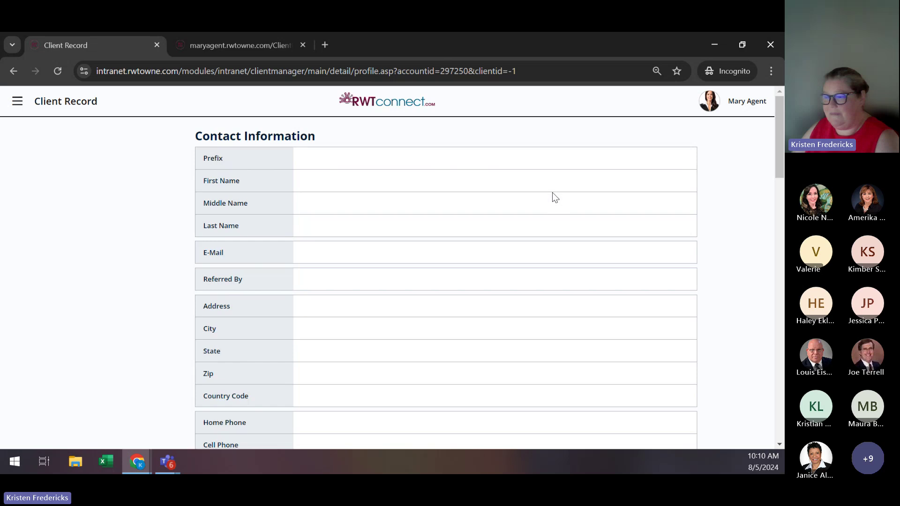
Enter the new contact's first name, last name and e-mail address in the client record.
{"action": "left_click", "coordinate": [352, 184]}
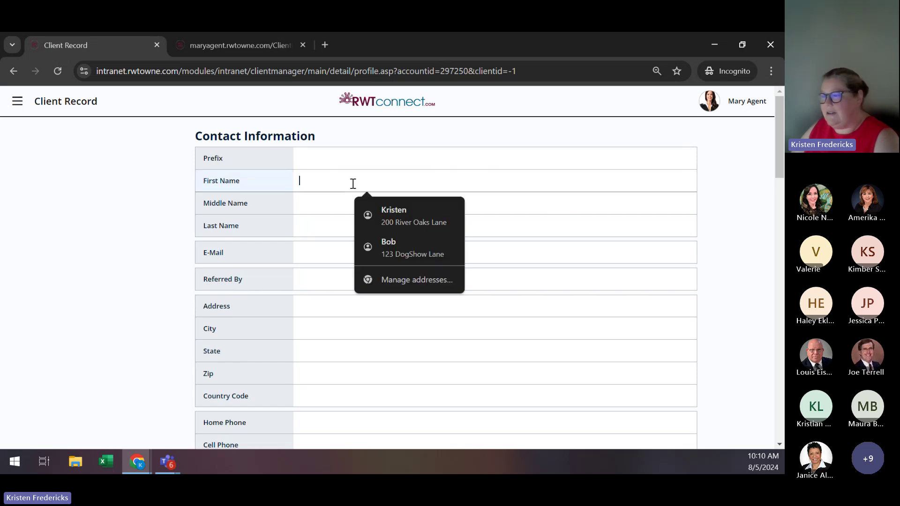
{"action": "key", "text": "Return"}
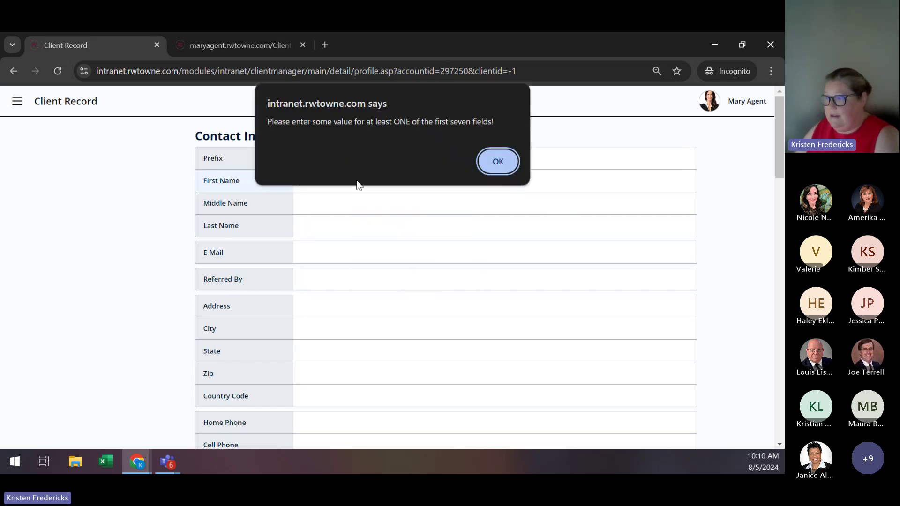
{"action": "left_click", "coordinate": [515, 165]}
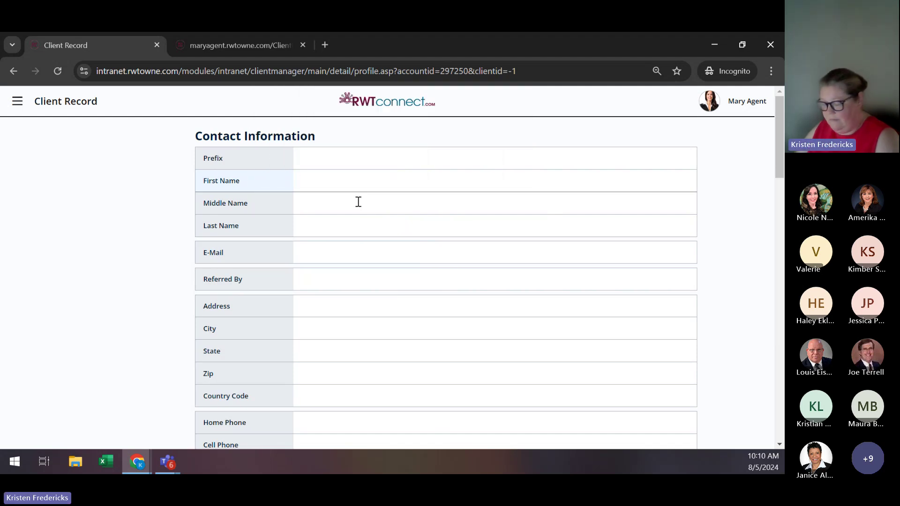
{"action": "type", "text": "Anne"}
{"action": "key", "text": "Tab"}
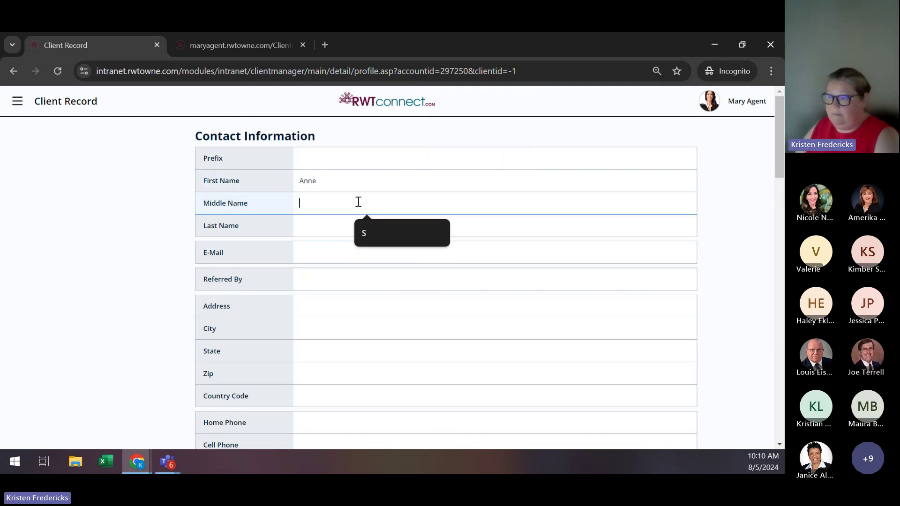
{"action": "key", "text": "Tab"}
{"action": "type", "text": "Buy"}
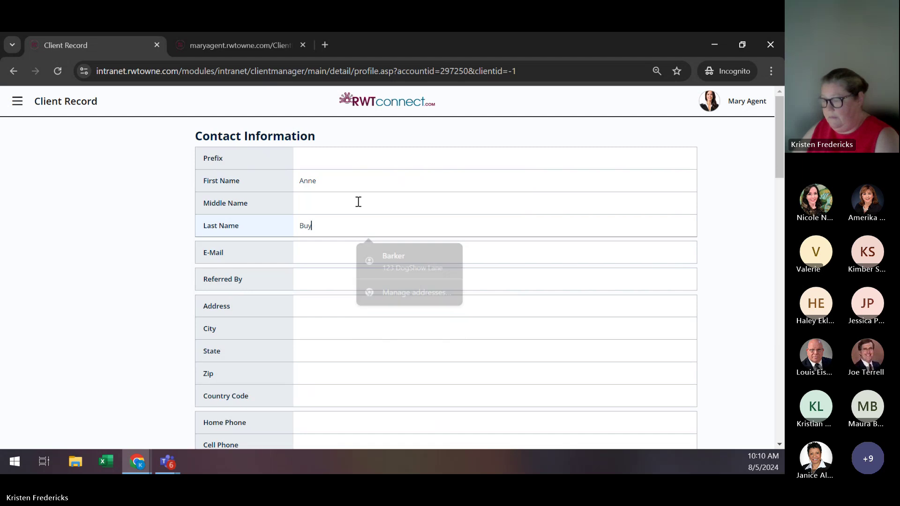
{"action": "type", "text": "er"}
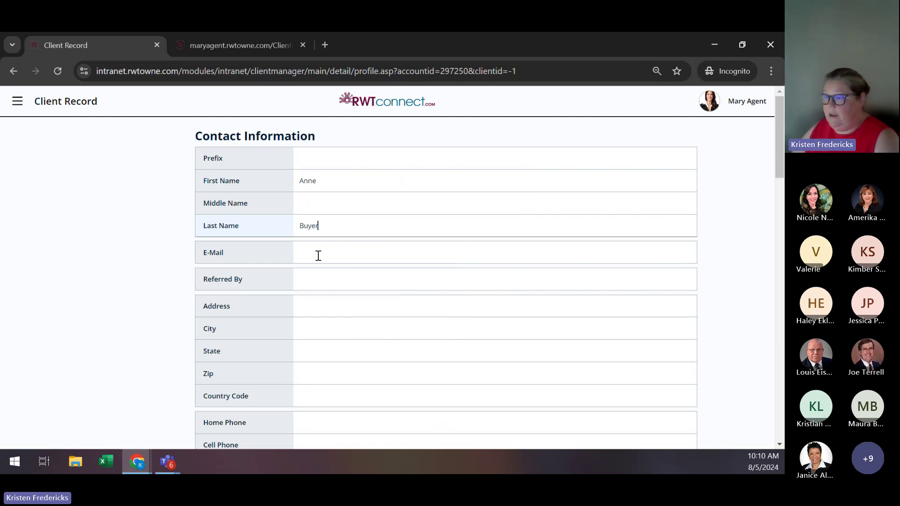
{"action": "key", "text": "Tab"}
{"action": "type", "text": "annebu"}
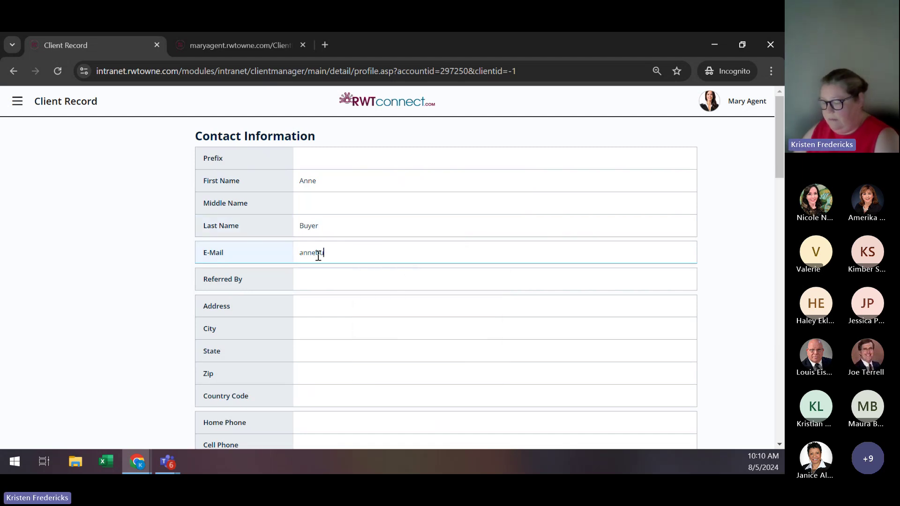
{"action": "type", "text": "yer@fakeemail.com"}
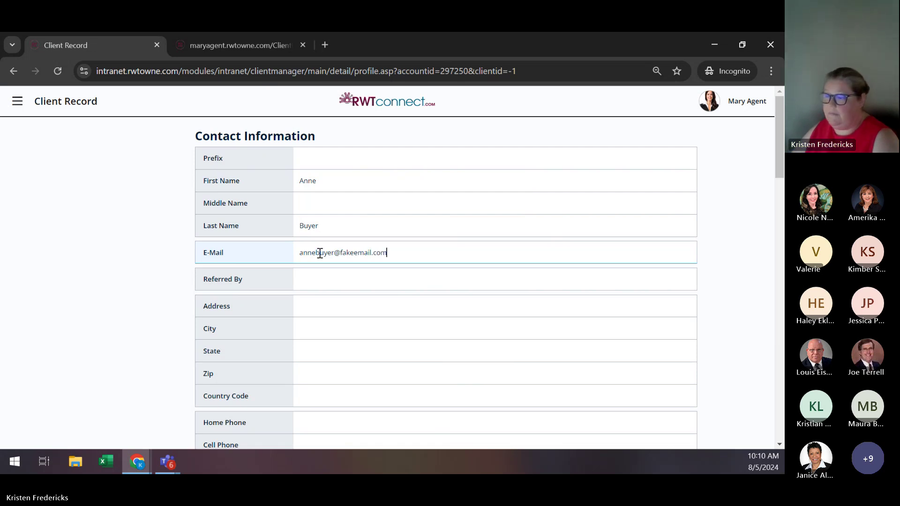
{"action": "scroll", "coordinate": [523, 235], "scroll_direction": "down", "scroll_amount": 4}
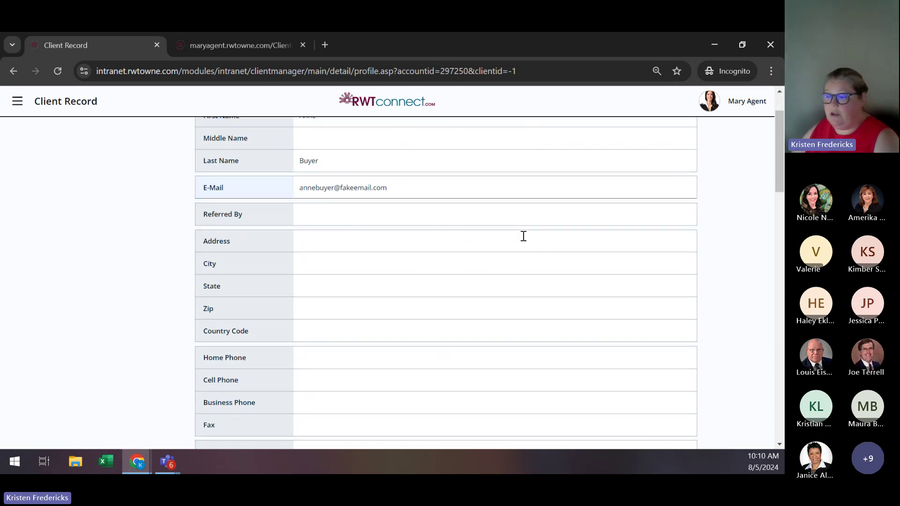
{"action": "scroll", "coordinate": [524, 235], "scroll_direction": "down", "scroll_amount": 8}
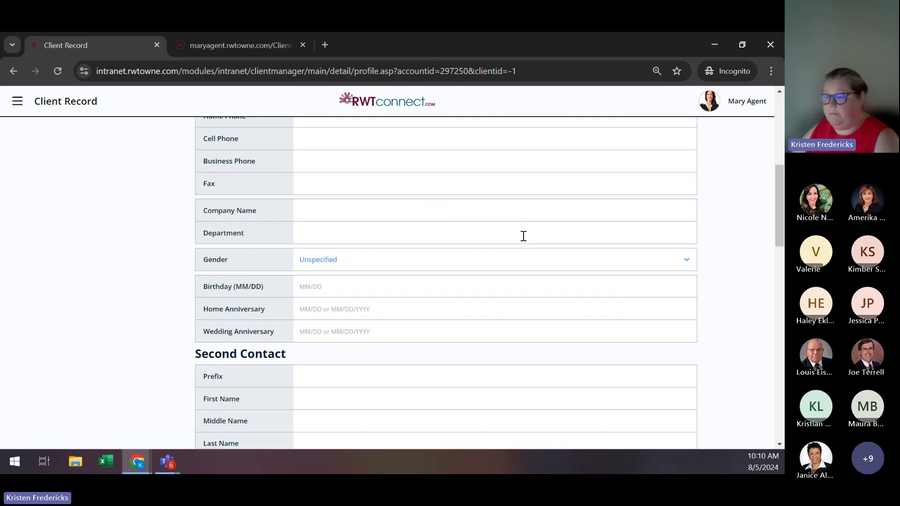
{"action": "scroll", "coordinate": [524, 236], "scroll_direction": "up", "scroll_amount": 1}
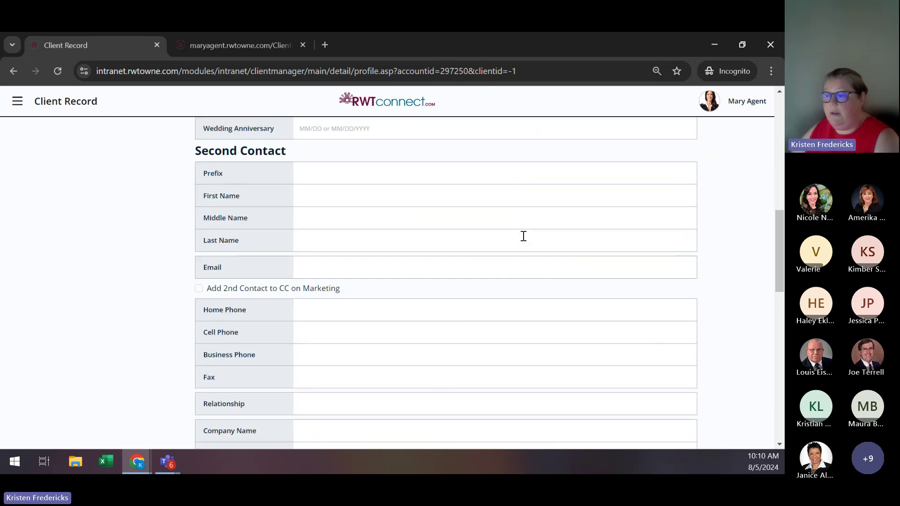
{"action": "scroll", "coordinate": [523, 236], "scroll_direction": "up", "scroll_amount": 1}
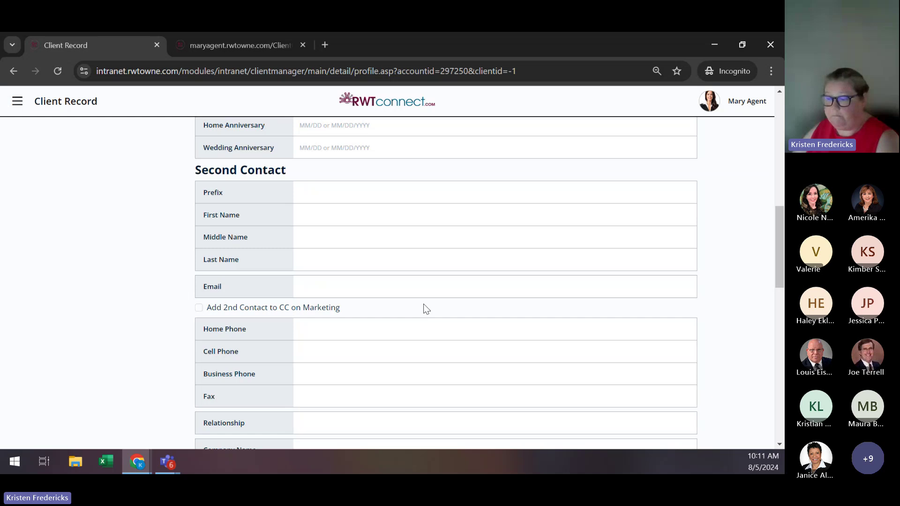
{"action": "scroll", "coordinate": [425, 305], "scroll_direction": "down", "scroll_amount": 3}
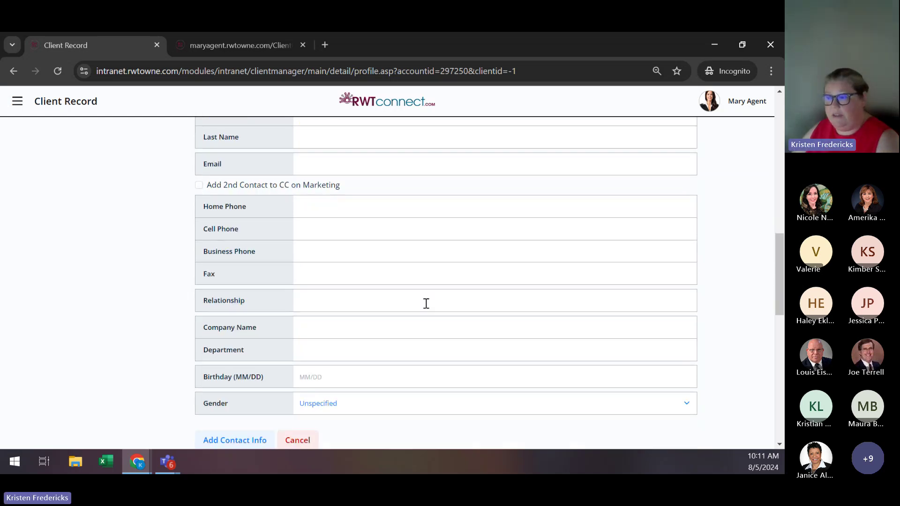
{"action": "scroll", "coordinate": [426, 304], "scroll_direction": "down", "scroll_amount": 1}
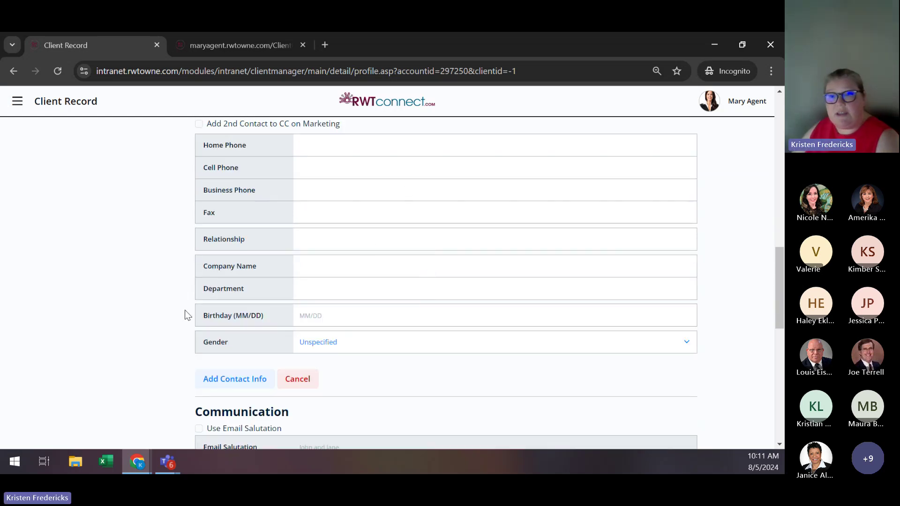
{"action": "scroll", "coordinate": [183, 318], "scroll_direction": "down", "scroll_amount": 1}
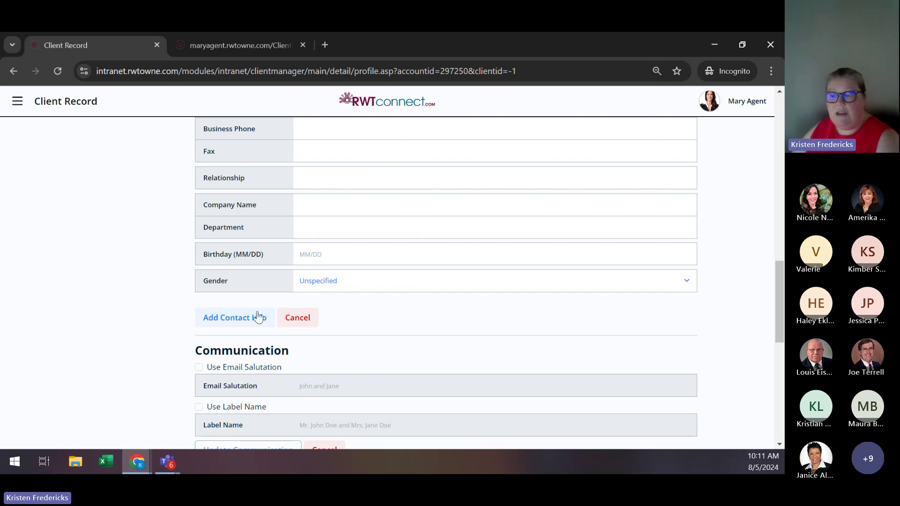
{"action": "scroll", "coordinate": [201, 309], "scroll_direction": "down", "scroll_amount": 5}
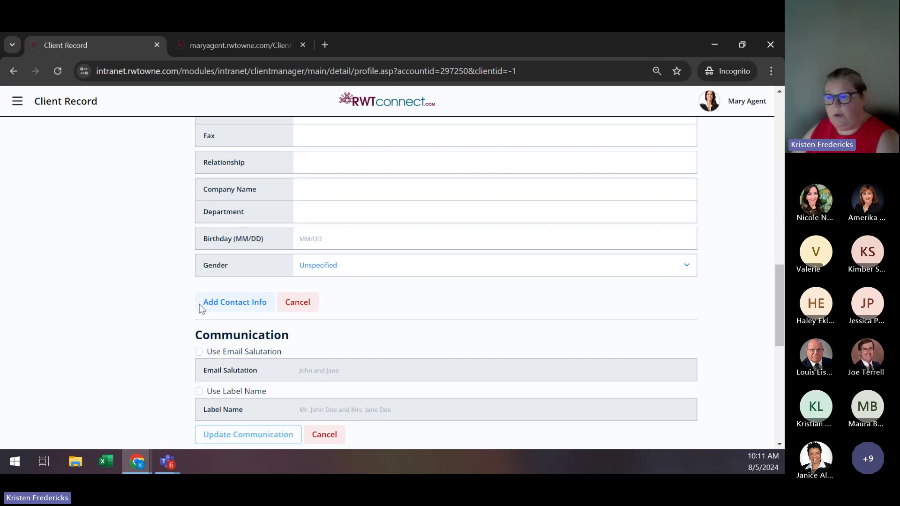
{"action": "scroll", "coordinate": [200, 308], "scroll_direction": "down", "scroll_amount": 3}
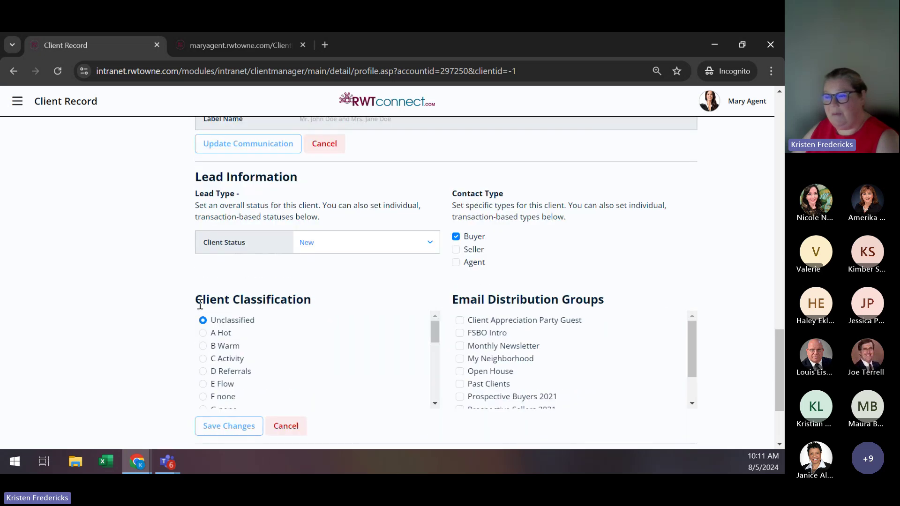
{"action": "scroll", "coordinate": [199, 300], "scroll_direction": "up", "scroll_amount": 8}
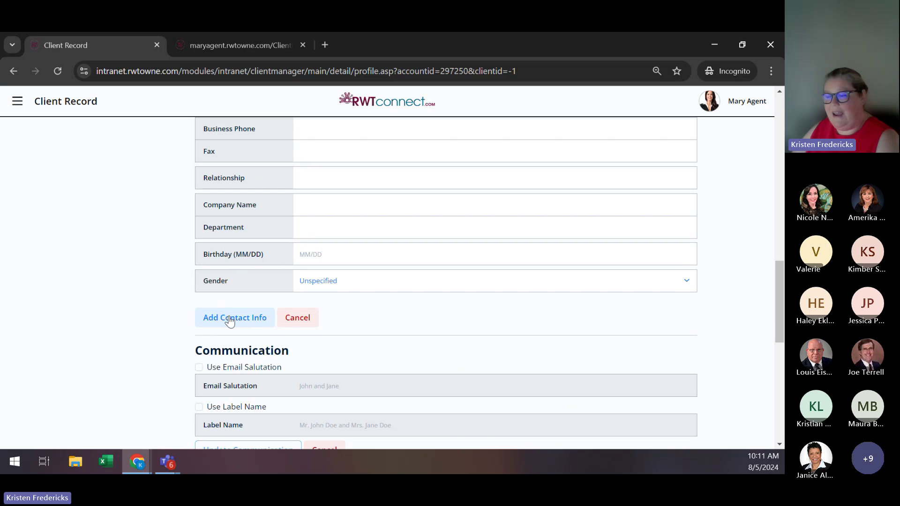
Save the new client's contact info, then review the Communication and Lead Information sections.
{"action": "left_click", "coordinate": [229, 319]}
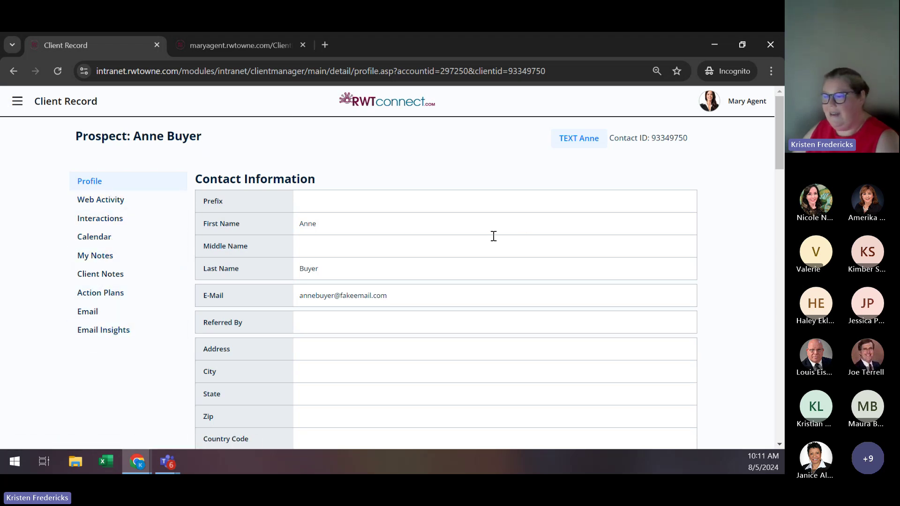
{"action": "scroll", "coordinate": [451, 287], "scroll_direction": "down", "scroll_amount": 1}
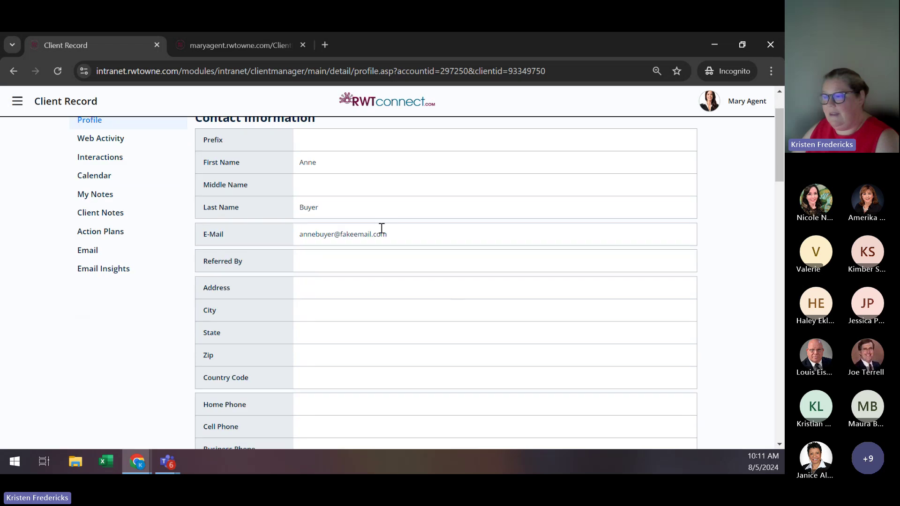
{"action": "scroll", "coordinate": [481, 242], "scroll_direction": "down", "scroll_amount": 1}
{"action": "scroll", "coordinate": [480, 242], "scroll_direction": "down", "scroll_amount": 2}
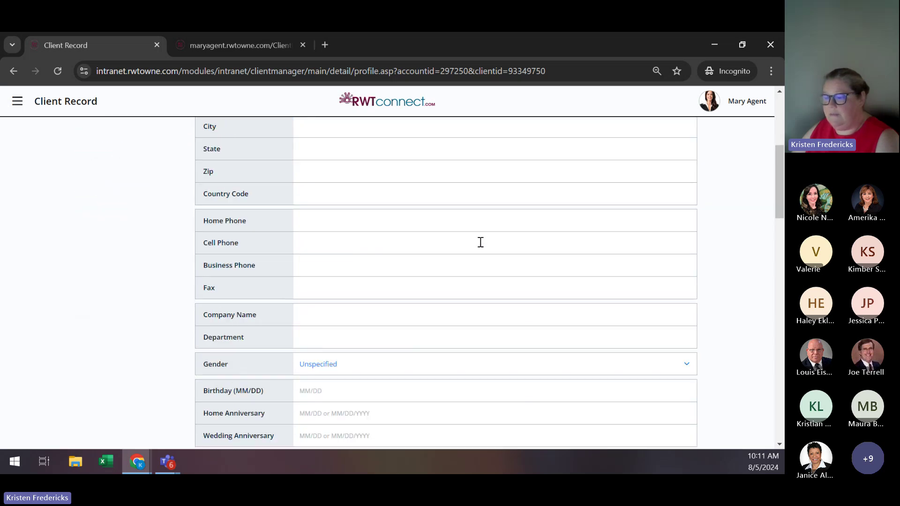
{"action": "scroll", "coordinate": [480, 242], "scroll_direction": "down", "scroll_amount": 6}
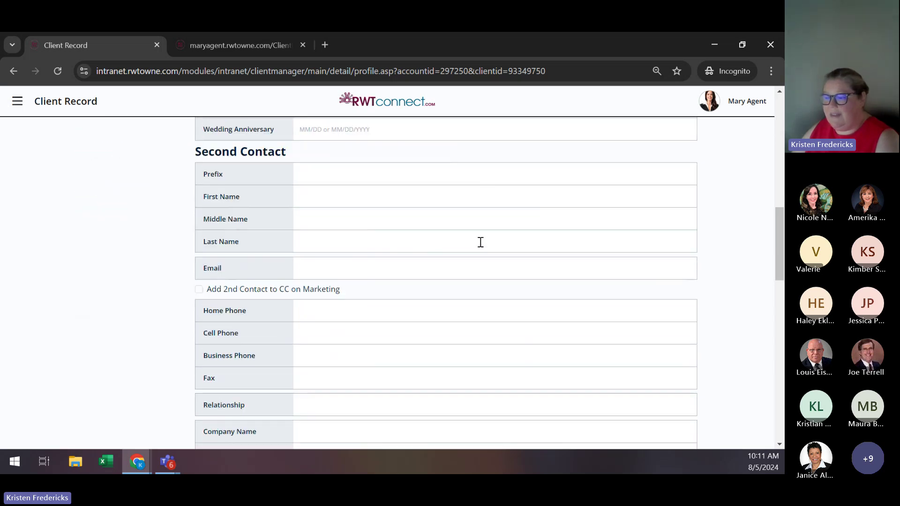
{"action": "scroll", "coordinate": [481, 242], "scroll_direction": "down", "scroll_amount": 2}
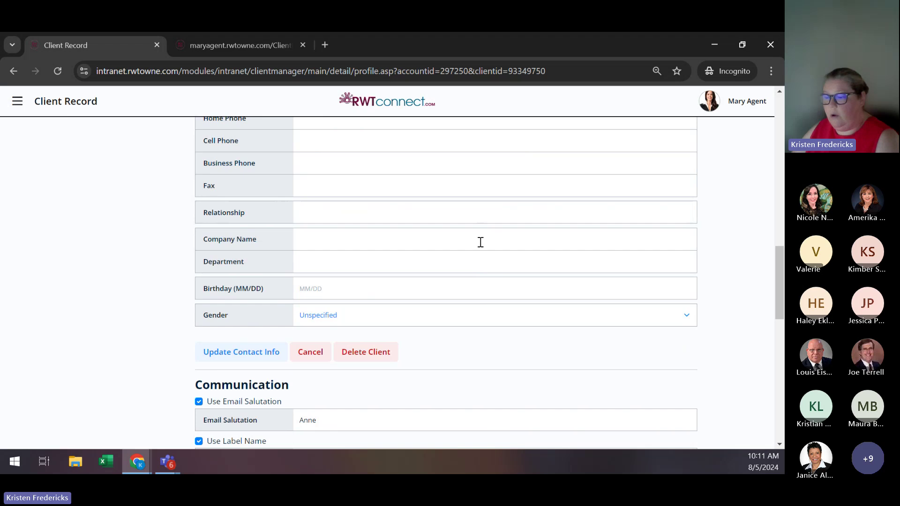
{"action": "scroll", "coordinate": [480, 242], "scroll_direction": "down", "scroll_amount": 5}
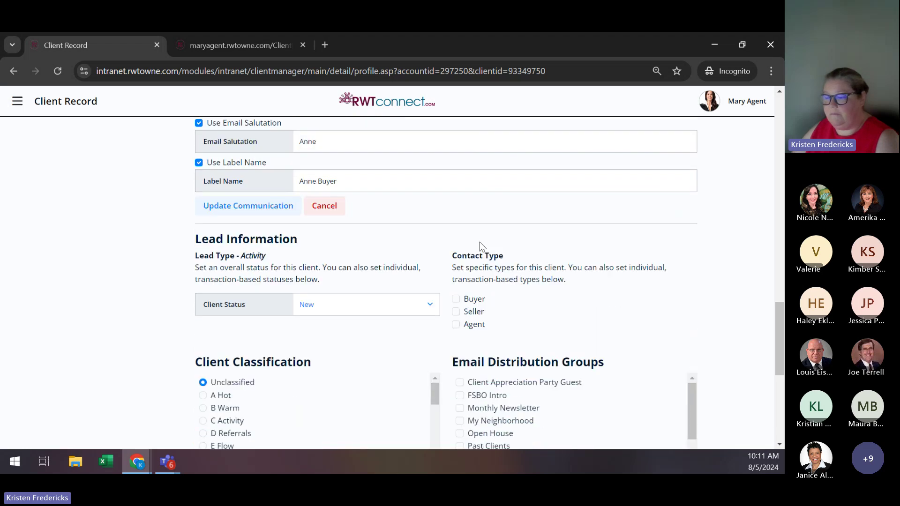
{"action": "scroll", "coordinate": [479, 242], "scroll_direction": "down", "scroll_amount": 5}
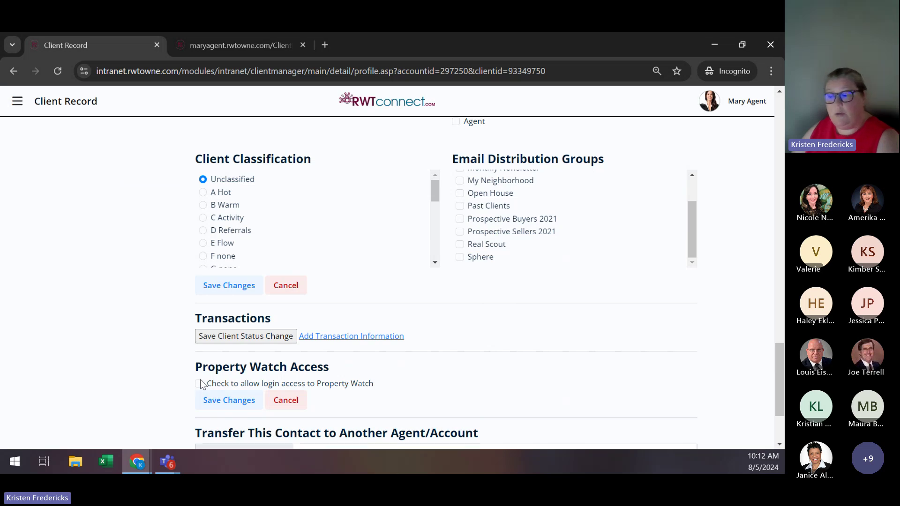
Tick 'Check to allow login access to Property Watch' and save the change.
{"action": "left_click", "coordinate": [199, 384]}
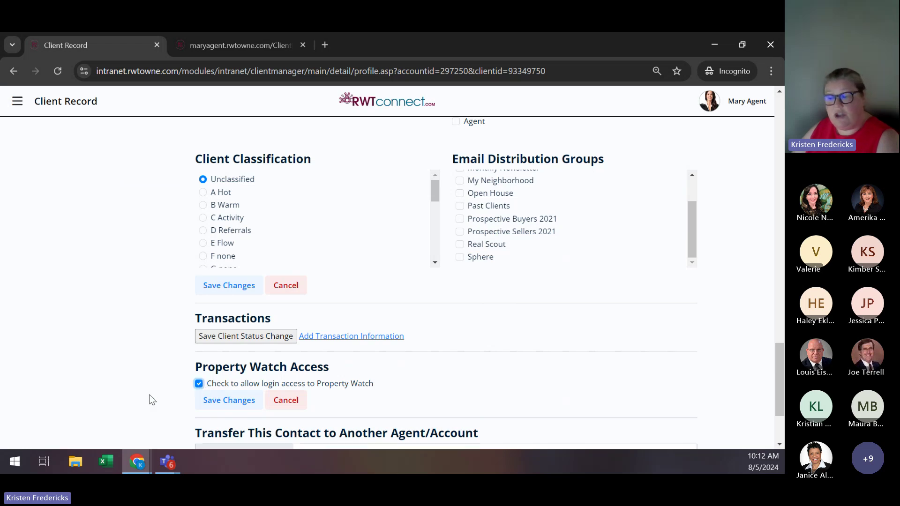
{"action": "left_click", "coordinate": [209, 401]}
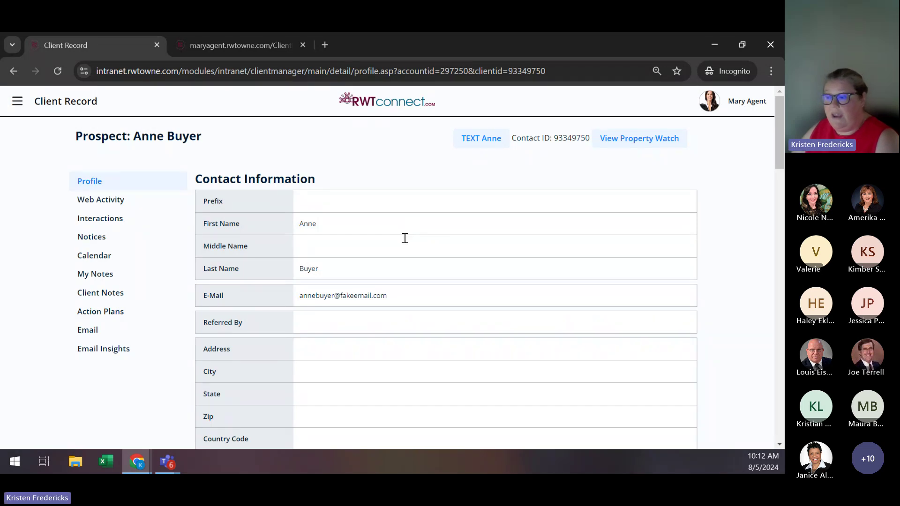
{"action": "scroll", "coordinate": [405, 238], "scroll_direction": "down", "scroll_amount": 10}
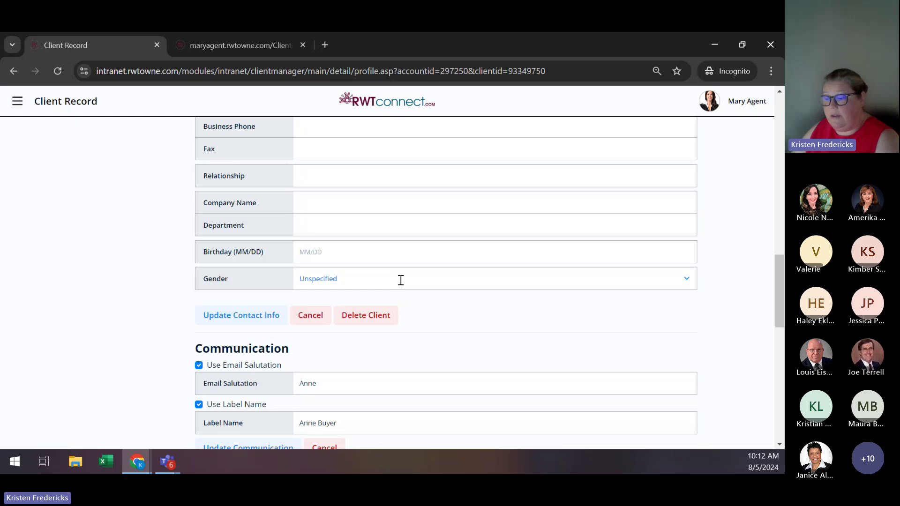
{"action": "scroll", "coordinate": [401, 280], "scroll_direction": "down", "scroll_amount": 10}
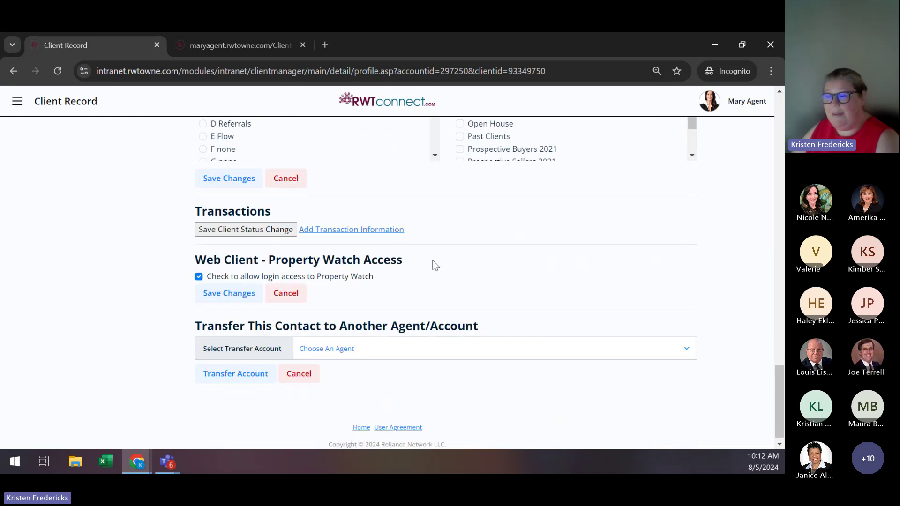
{"action": "scroll", "coordinate": [479, 295], "scroll_direction": "up", "scroll_amount": 5}
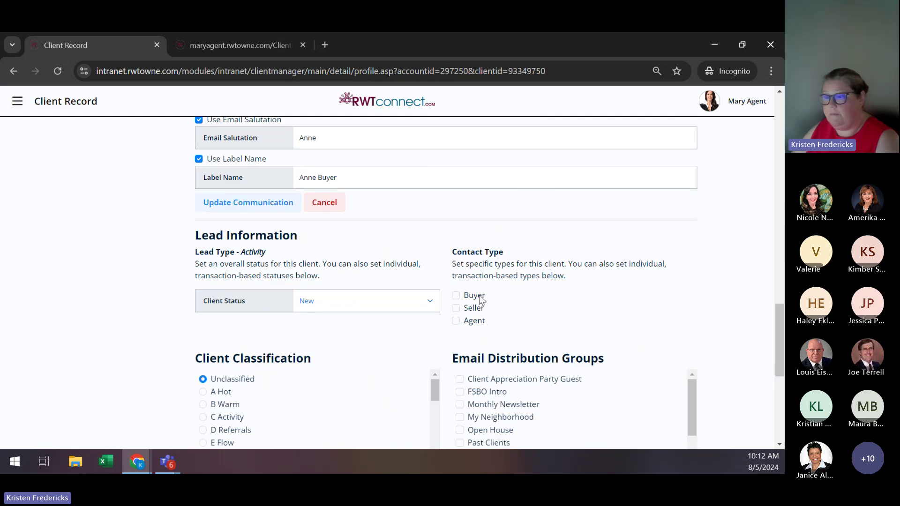
{"action": "scroll", "coordinate": [479, 296], "scroll_direction": "up", "scroll_amount": 15}
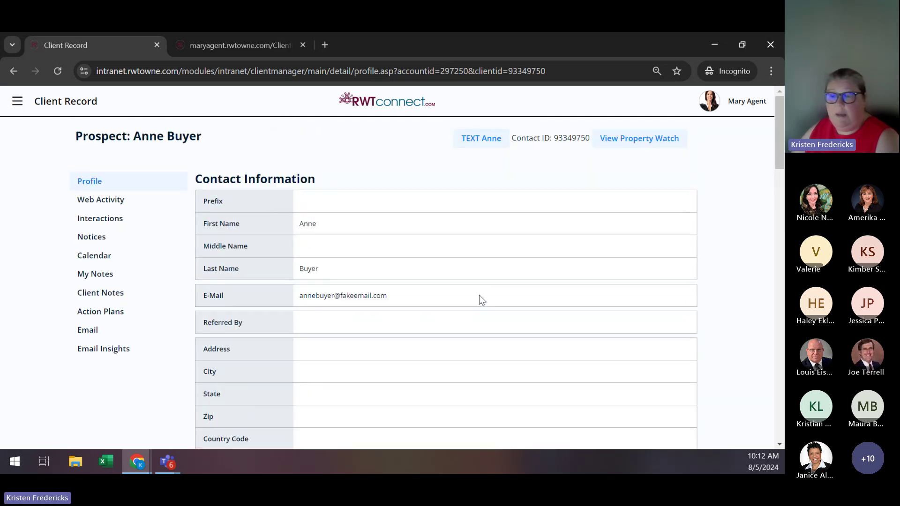
Show the client's Web Activity page down to the Searches & Email Notification section.
{"action": "left_click", "coordinate": [81, 204]}
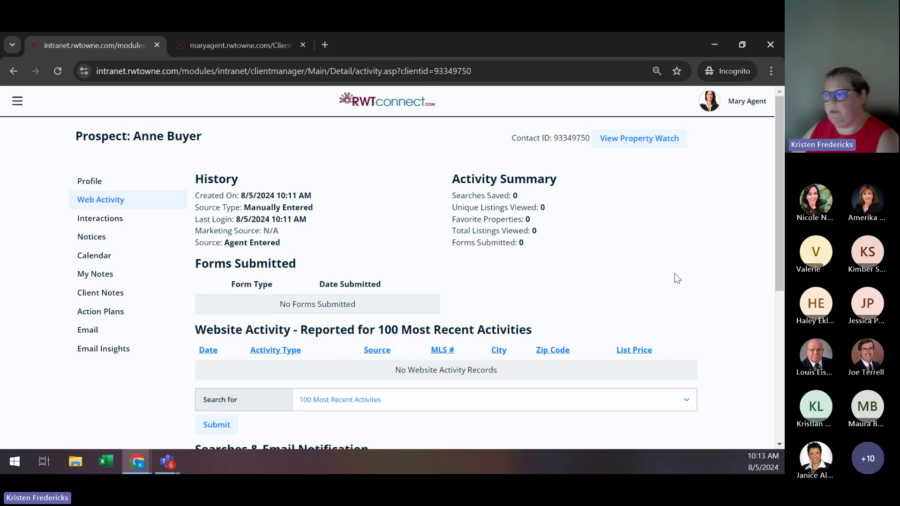
{"action": "scroll", "coordinate": [718, 269], "scroll_direction": "down", "scroll_amount": 1}
{"action": "scroll", "coordinate": [721, 274], "scroll_direction": "down", "scroll_amount": 2}
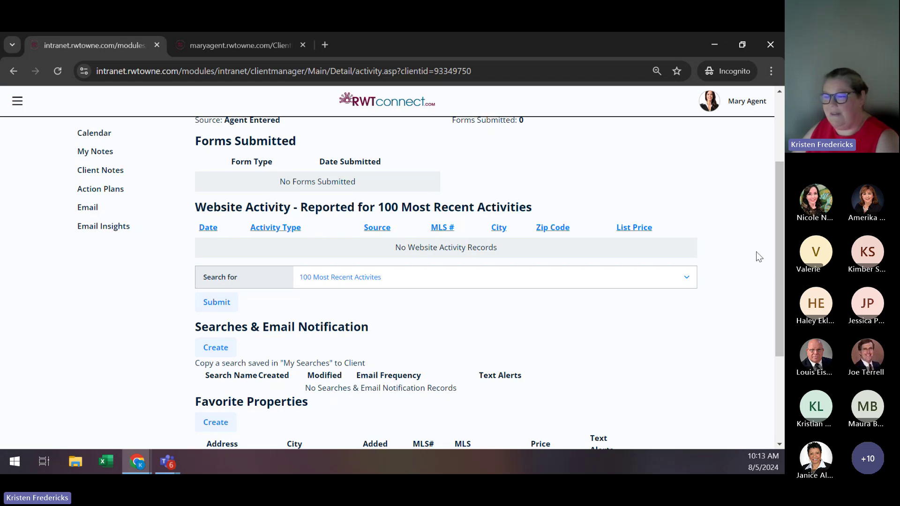
{"action": "scroll", "coordinate": [760, 257], "scroll_direction": "down", "scroll_amount": 3}
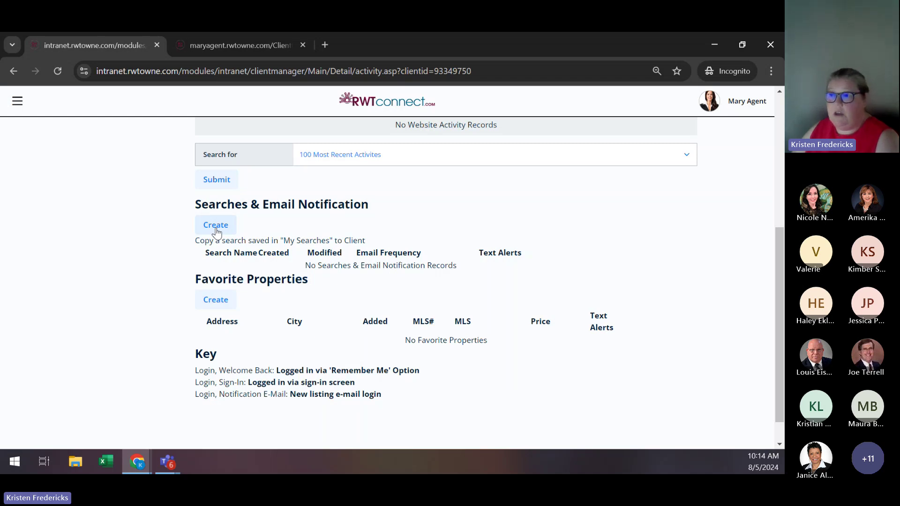
Create a new saved search for the client and confirm the signed-in client on Property Watch.
{"action": "left_click", "coordinate": [215, 227]}
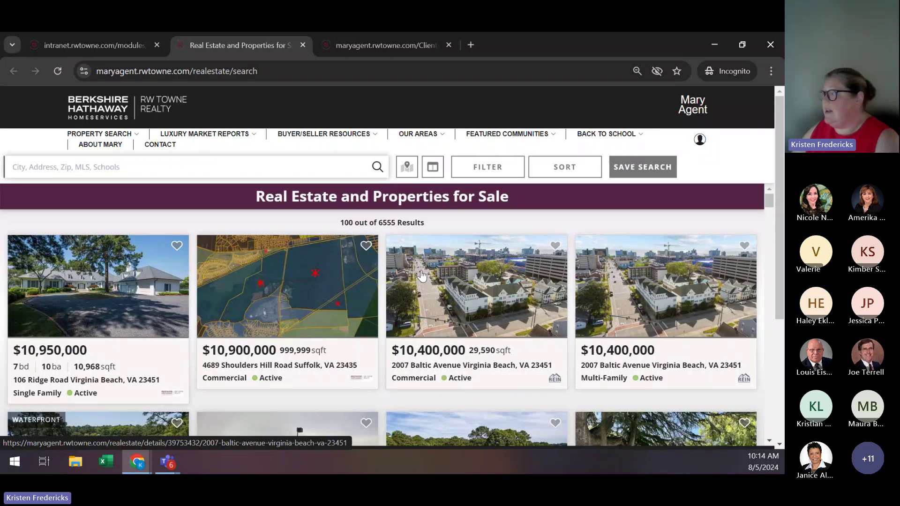
{"action": "left_click", "coordinate": [699, 140]}
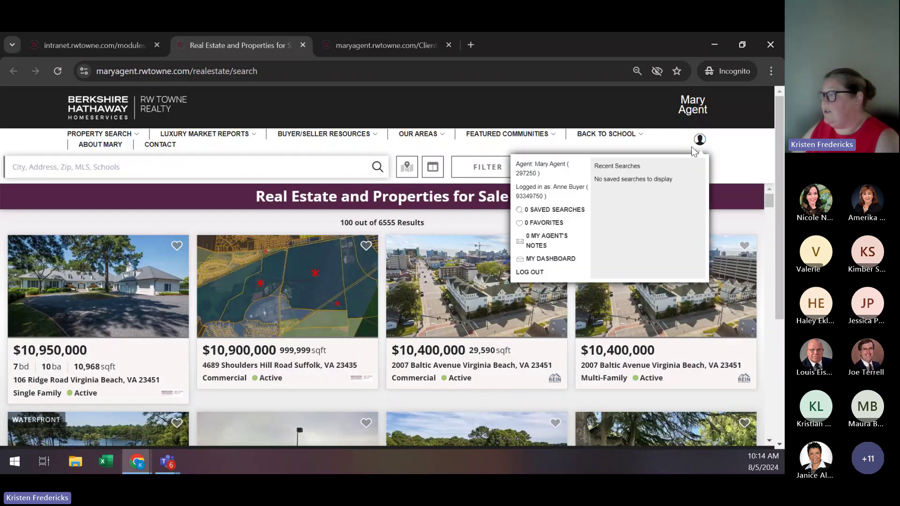
{"action": "mouse_move", "coordinate": [700, 141]}
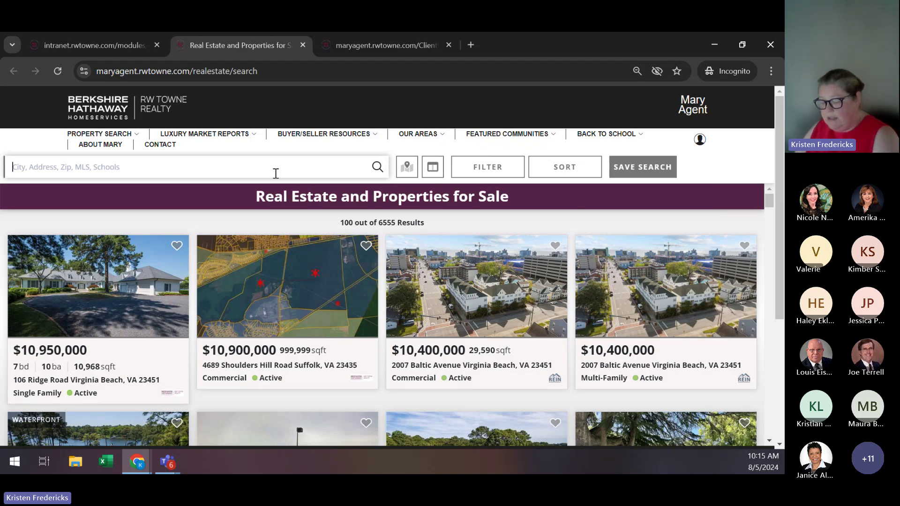
Filter the search to the Grassfield High school area and highlight the property-types summary line.
{"action": "type", "text": "grassfiel"}
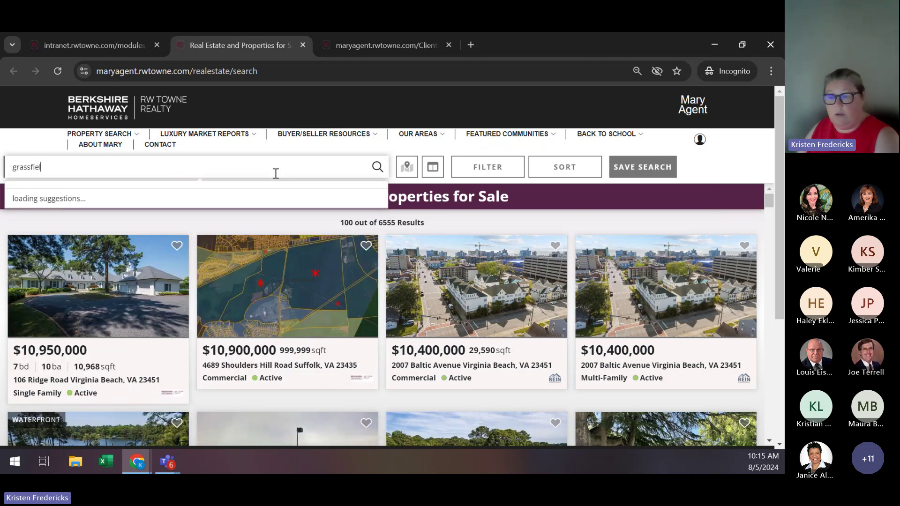
{"action": "type", "text": "d"}
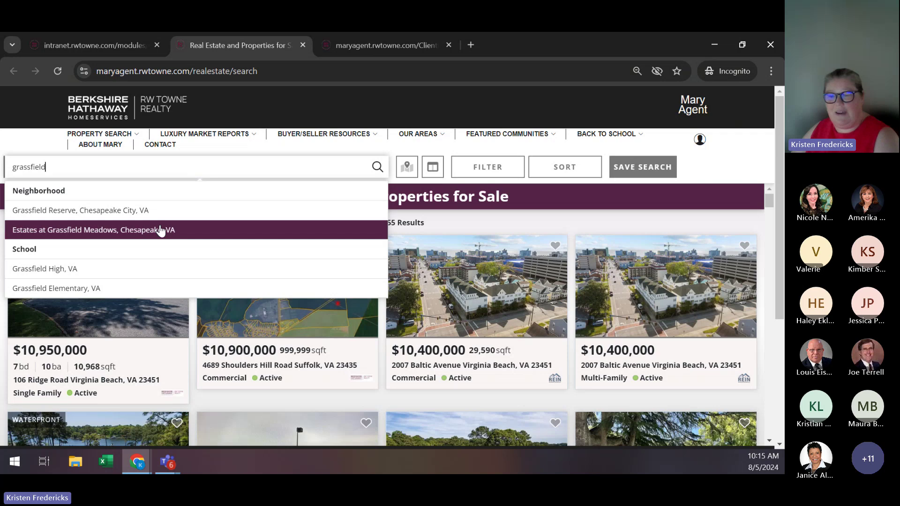
{"action": "left_click", "coordinate": [39, 275]}
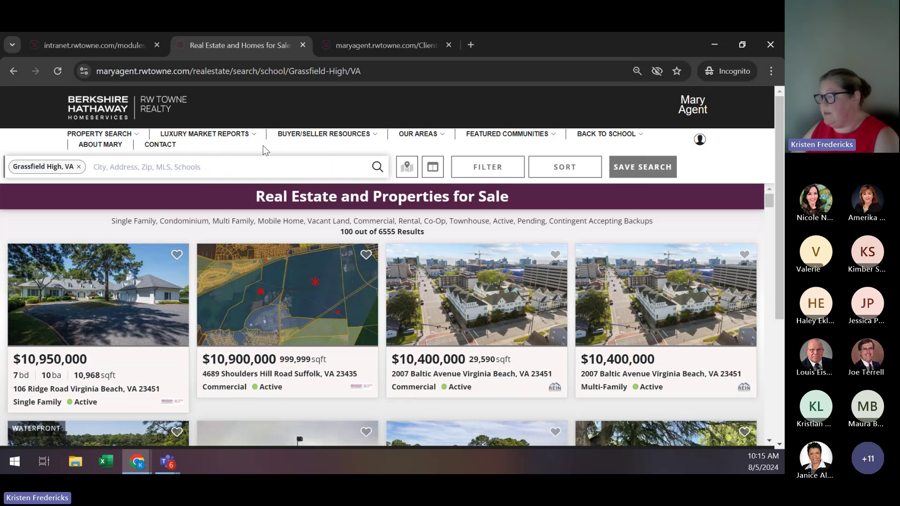
{"action": "mouse_move", "coordinate": [220, 134]}
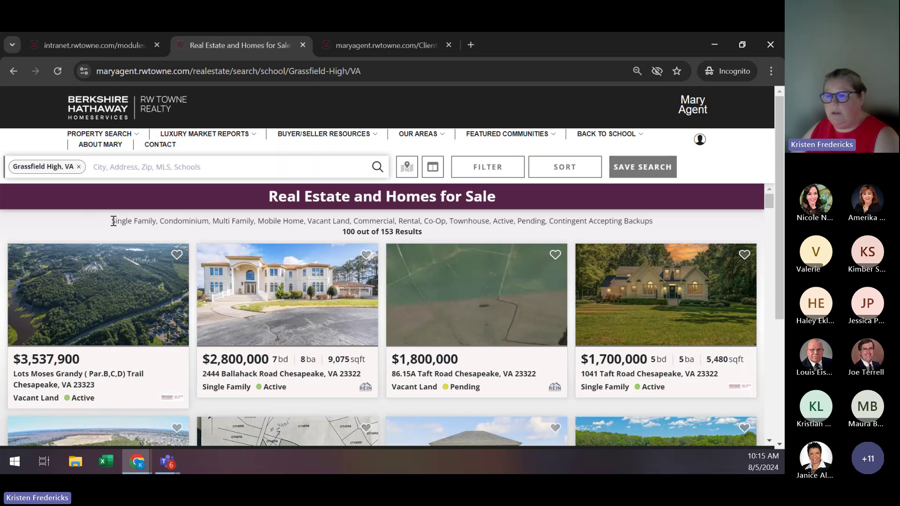
{"action": "left_click_drag", "start_coordinate": [112, 220], "coordinate": [668, 227]}
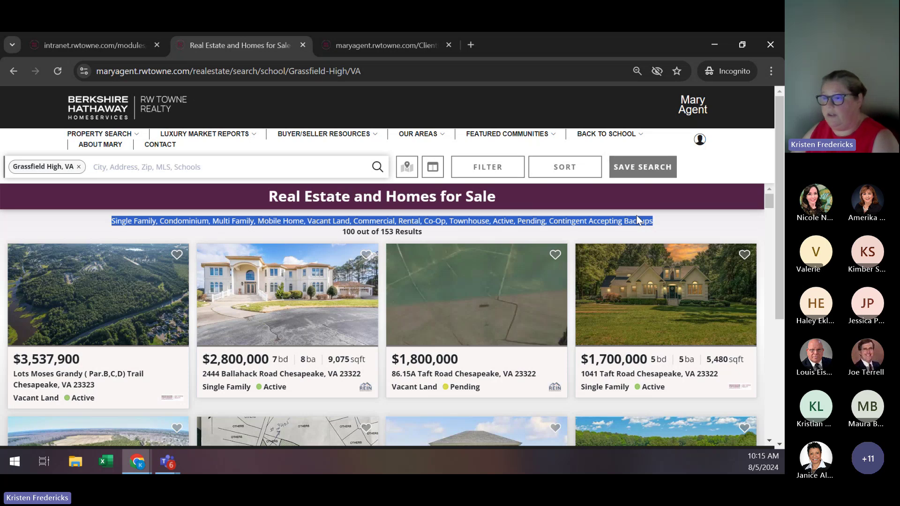
Limit property types to Single Family and exclude Contingent Accepting Backups listings.
{"action": "left_click", "coordinate": [492, 168]}
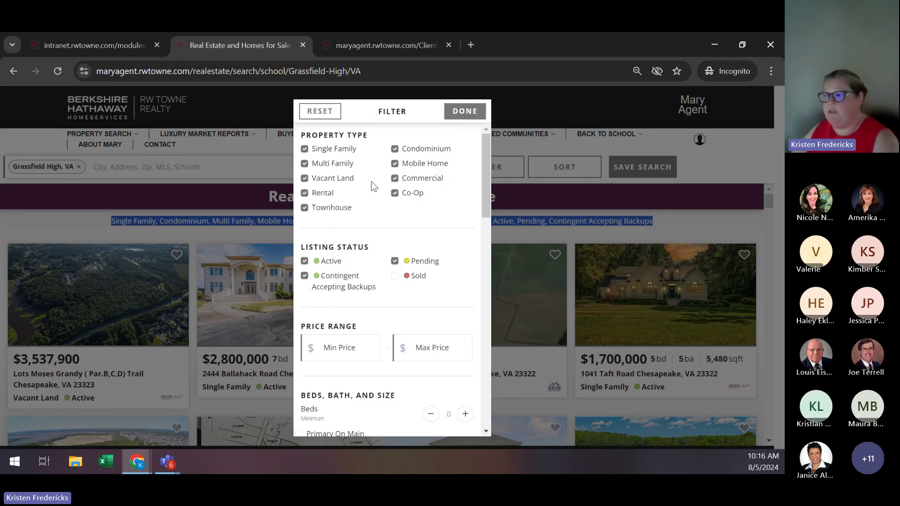
{"action": "left_click", "coordinate": [304, 163]}
{"action": "left_click", "coordinate": [305, 178]}
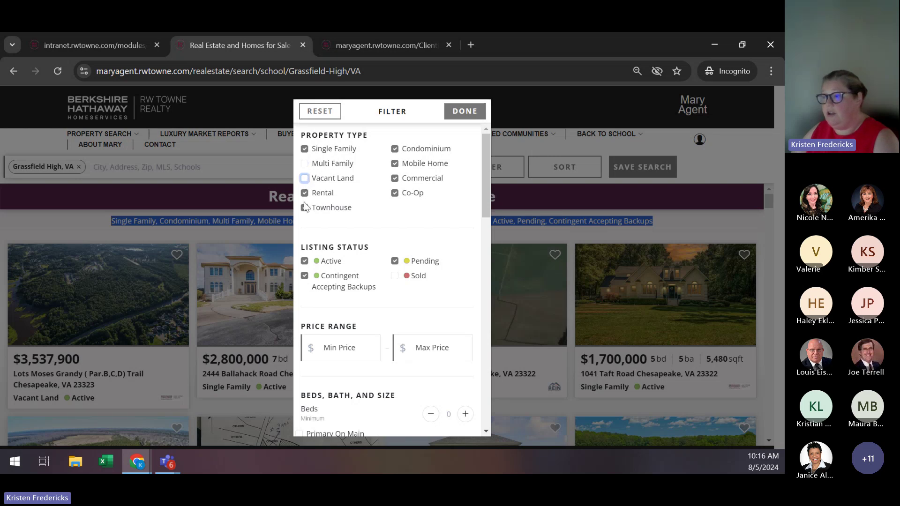
{"action": "left_click", "coordinate": [304, 208]}
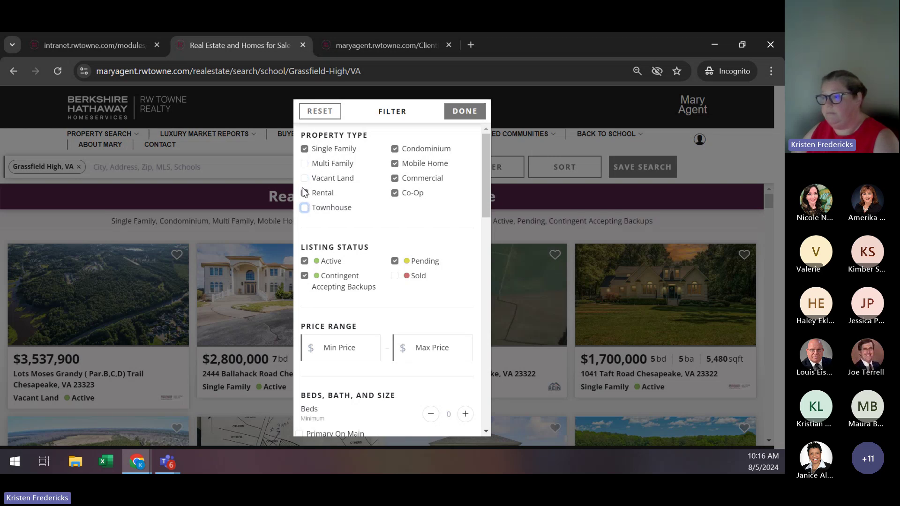
{"action": "left_click", "coordinate": [305, 193]}
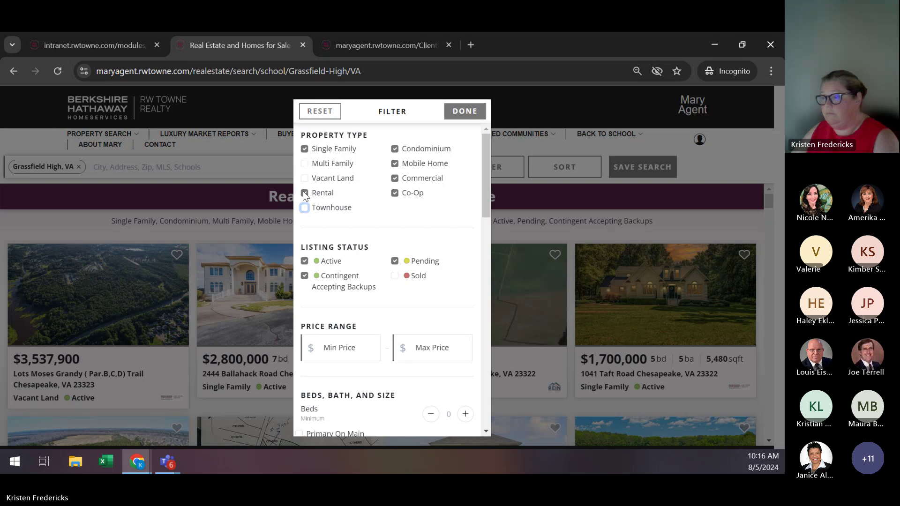
{"action": "left_click", "coordinate": [395, 149]}
{"action": "left_click", "coordinate": [395, 164]}
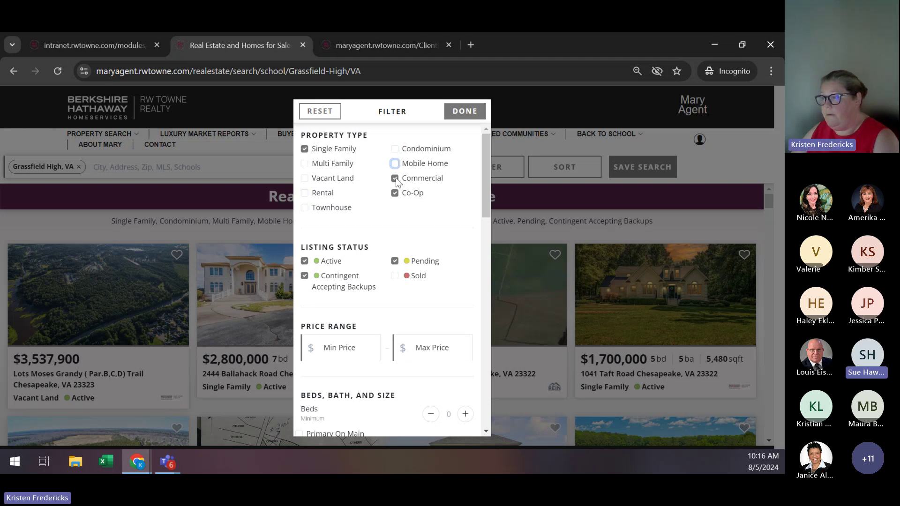
{"action": "left_click", "coordinate": [395, 178]}
{"action": "left_click", "coordinate": [395, 194]}
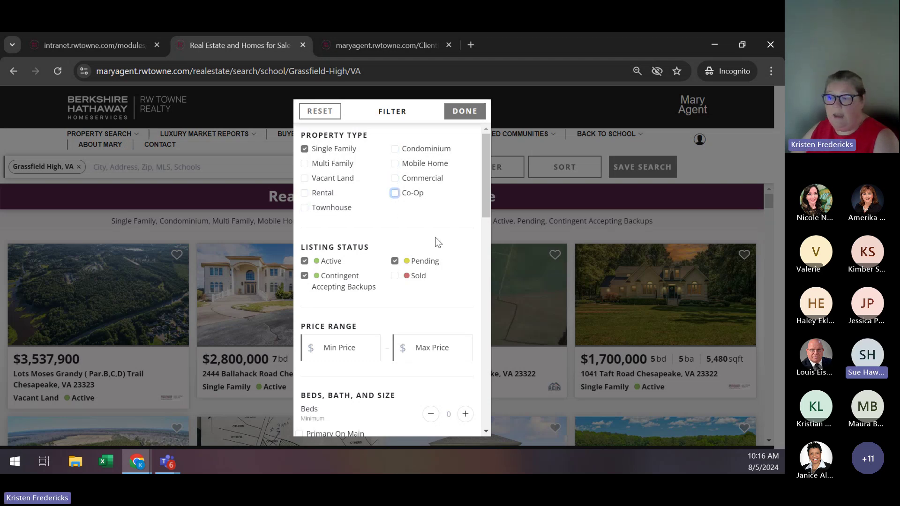
{"action": "scroll", "coordinate": [428, 237], "scroll_direction": "down", "scroll_amount": 1}
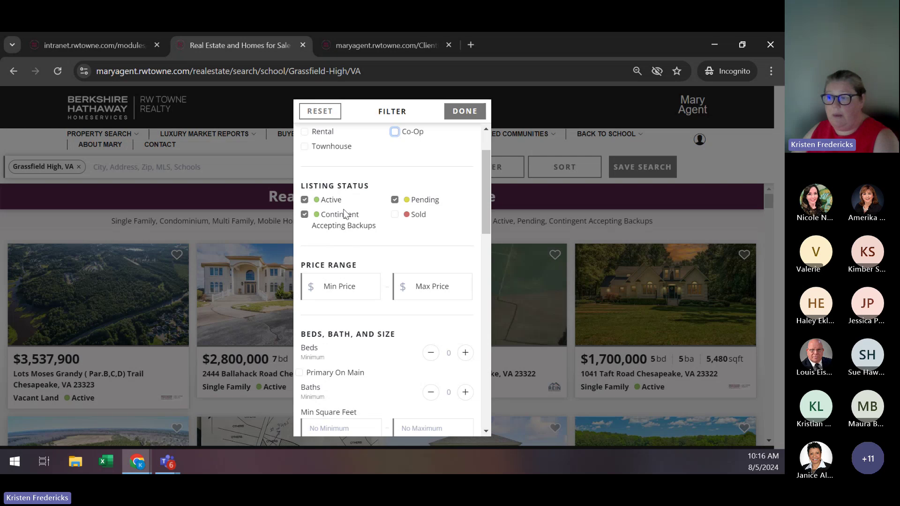
{"action": "left_click", "coordinate": [305, 216]}
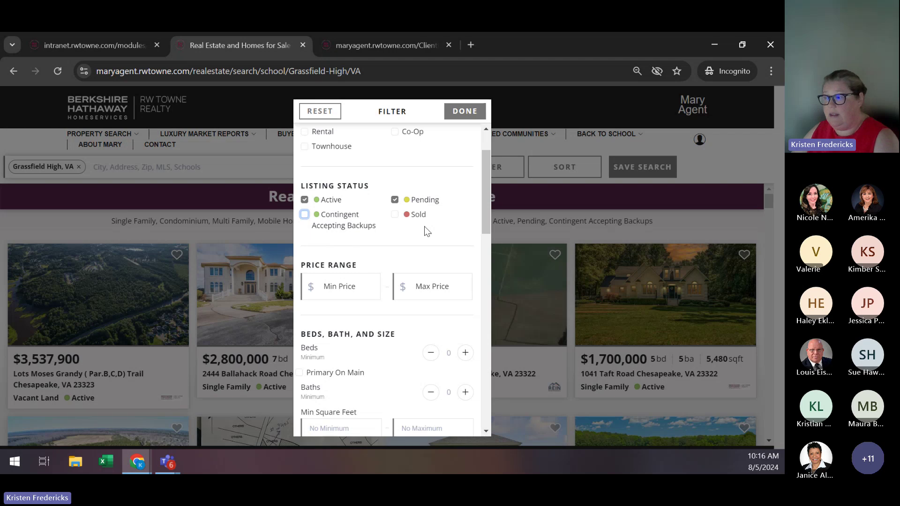
Set the price range to Min 400000 and Max 650000.
{"action": "scroll", "coordinate": [466, 230], "scroll_direction": "down", "scroll_amount": 1}
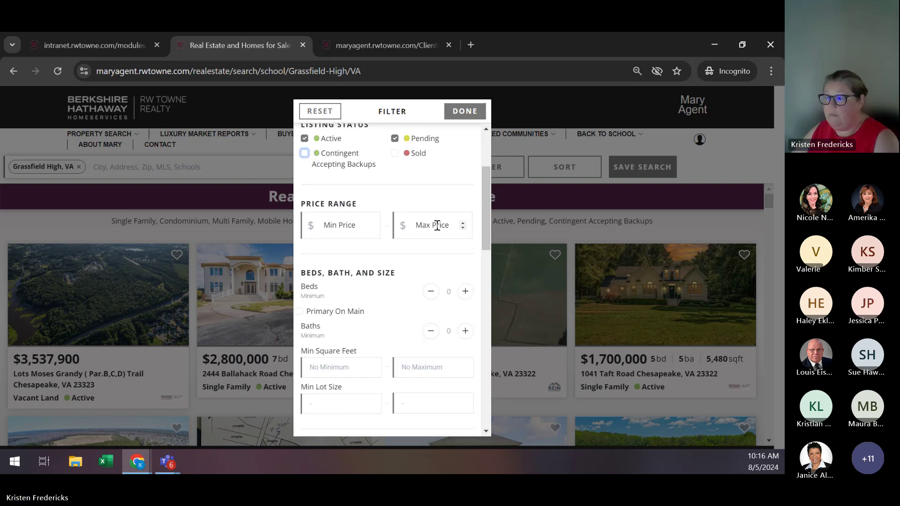
{"action": "left_click", "coordinate": [339, 229]}
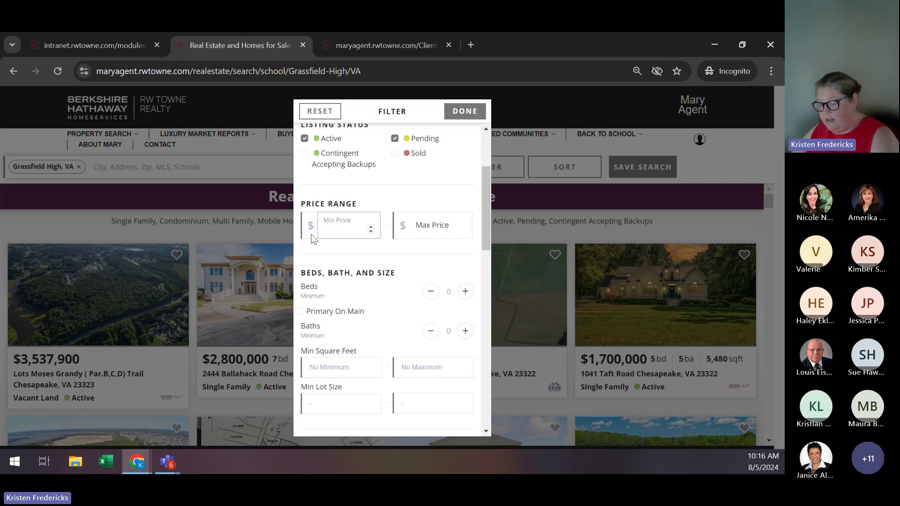
{"action": "type", "text": "400"}
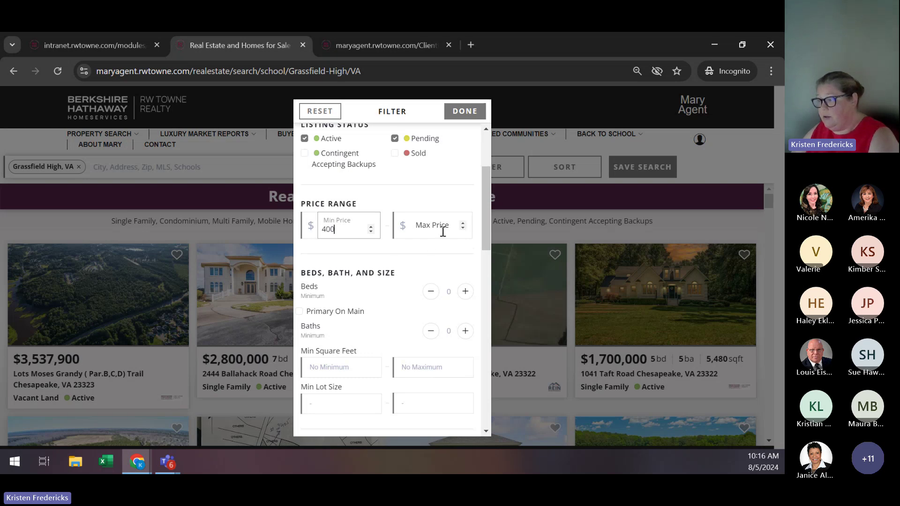
{"action": "left_click", "coordinate": [442, 232]}
{"action": "type", "text": "65"}
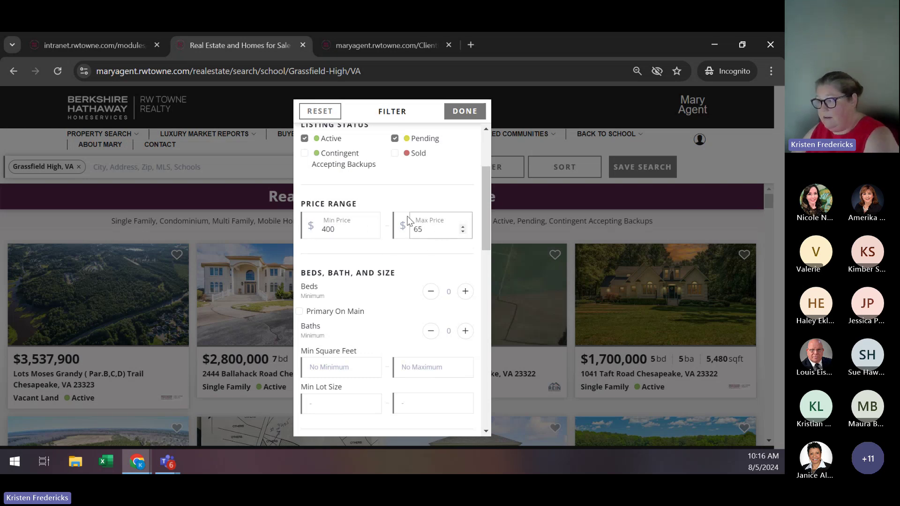
{"action": "type", "text": "0"}
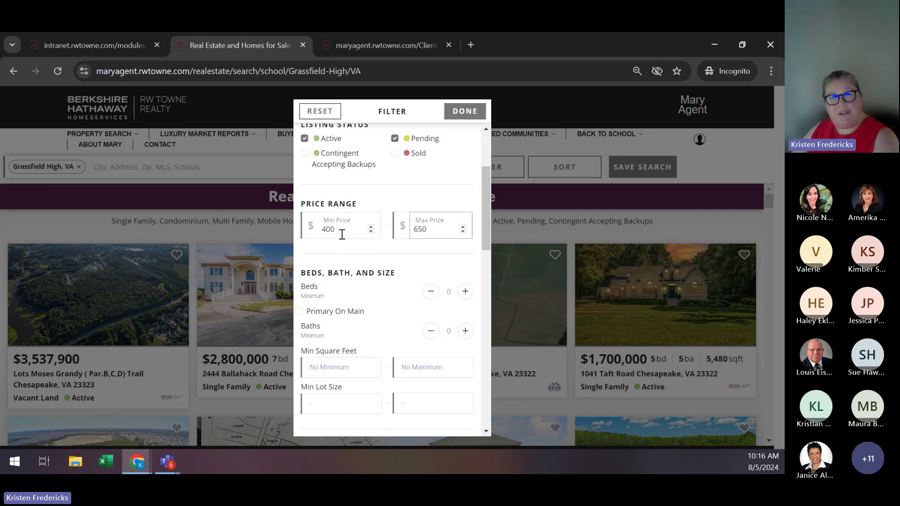
{"action": "left_click", "coordinate": [342, 232]}
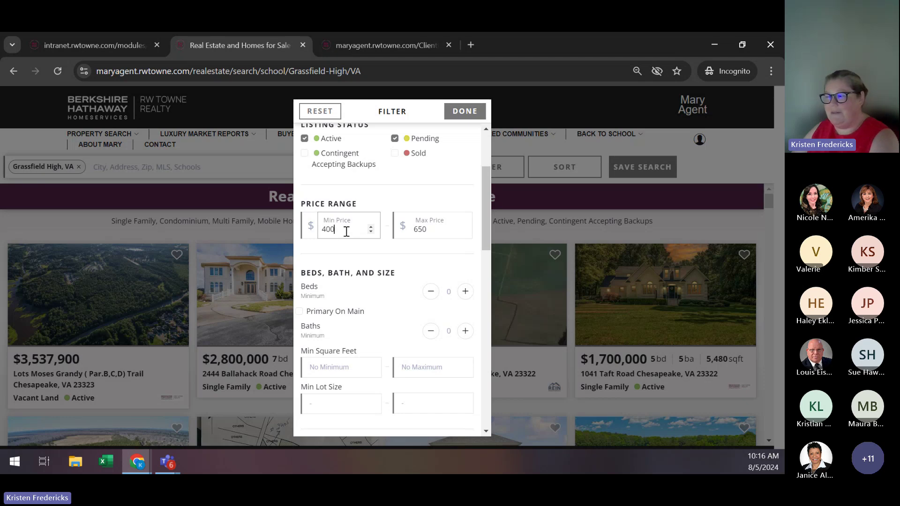
{"action": "type", "text": "000"}
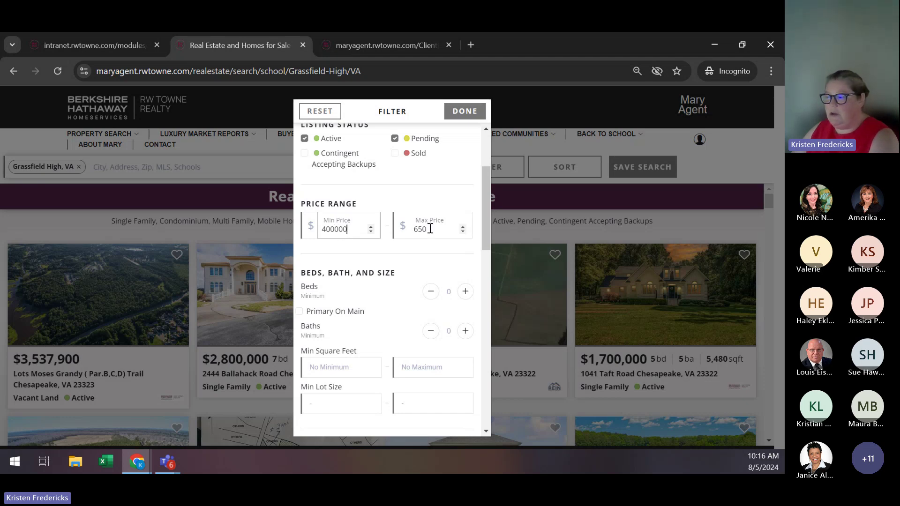
{"action": "left_click", "coordinate": [430, 229]}
{"action": "type", "text": "00"}
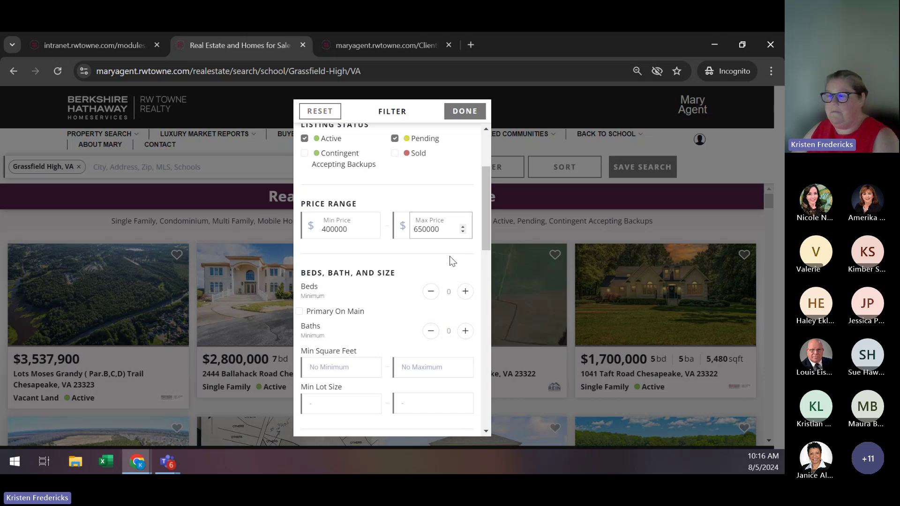
{"action": "type", "text": "0"}
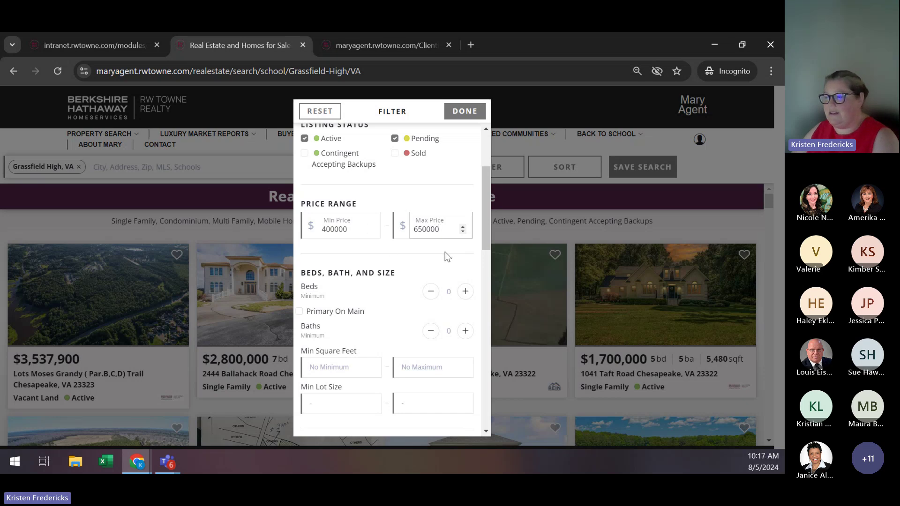
{"action": "scroll", "coordinate": [463, 252], "scroll_direction": "down", "scroll_amount": 1}
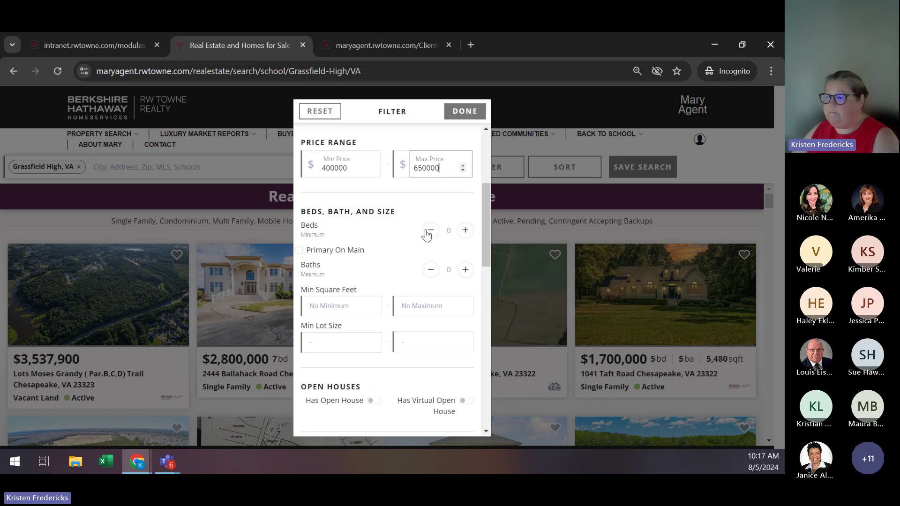
{"action": "scroll", "coordinate": [425, 233], "scroll_direction": "down", "scroll_amount": 2}
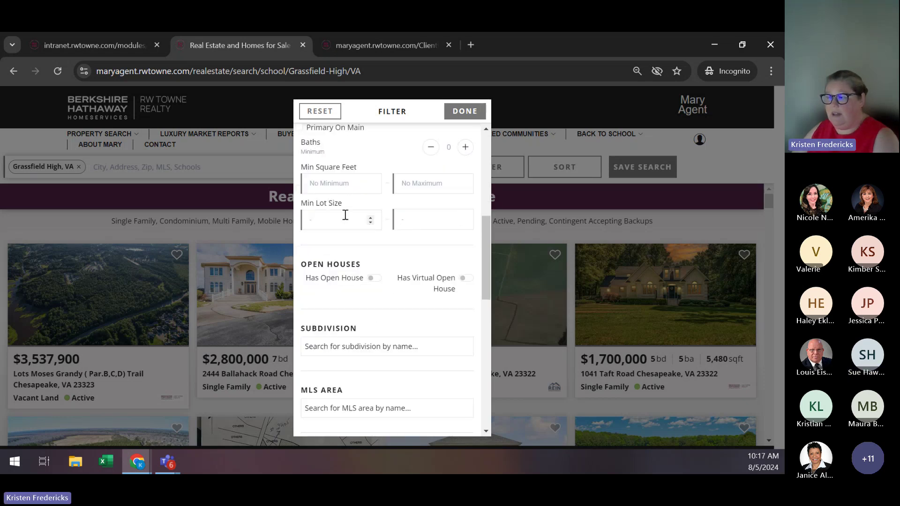
{"action": "left_click", "coordinate": [343, 215]}
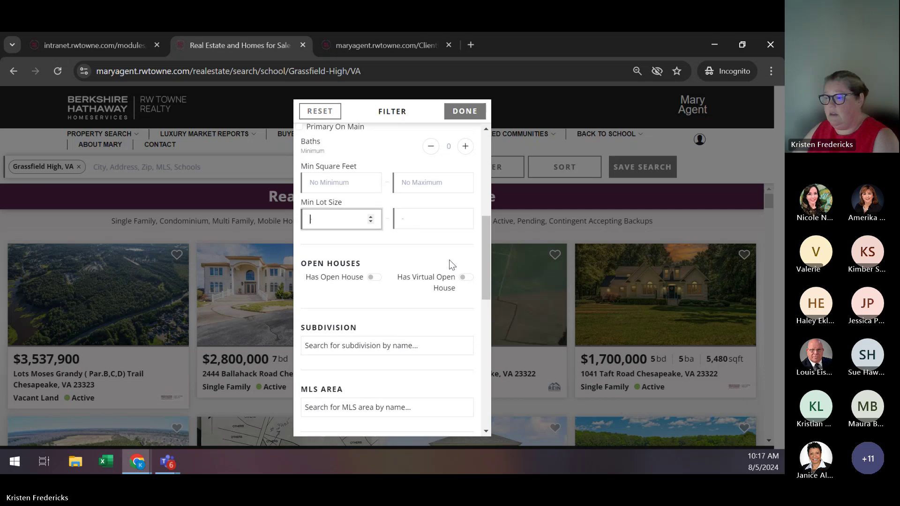
{"action": "scroll", "coordinate": [449, 259], "scroll_direction": "down", "scroll_amount": 2}
{"action": "scroll", "coordinate": [449, 261], "scroll_direction": "down", "scroll_amount": 2}
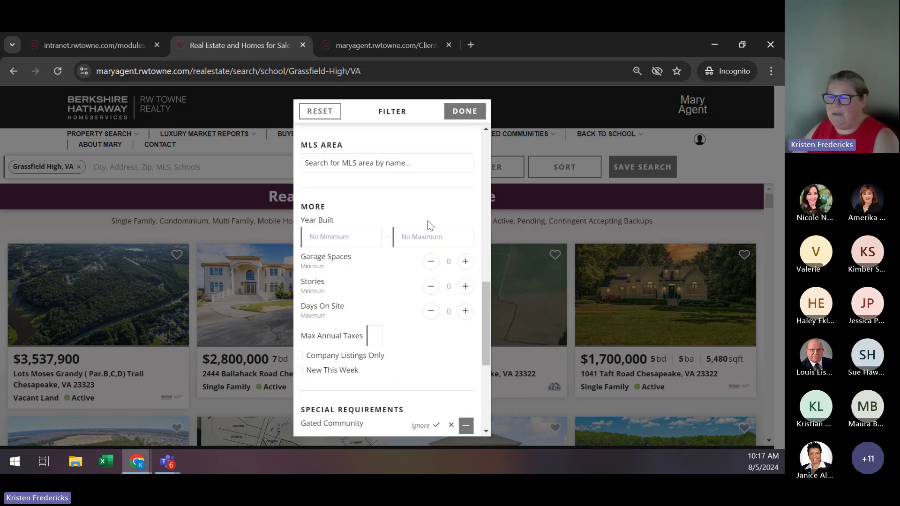
{"action": "scroll", "coordinate": [430, 224], "scroll_direction": "down", "scroll_amount": 1}
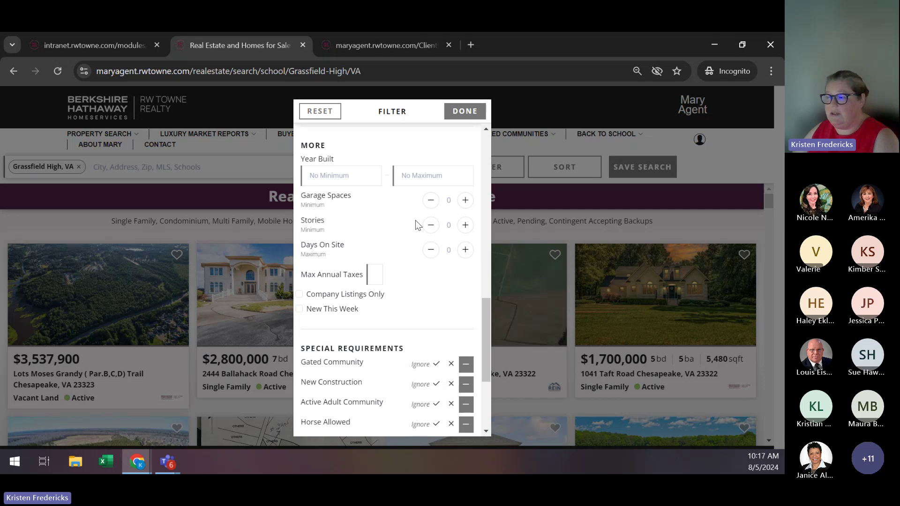
{"action": "scroll", "coordinate": [426, 234], "scroll_direction": "down", "scroll_amount": 1}
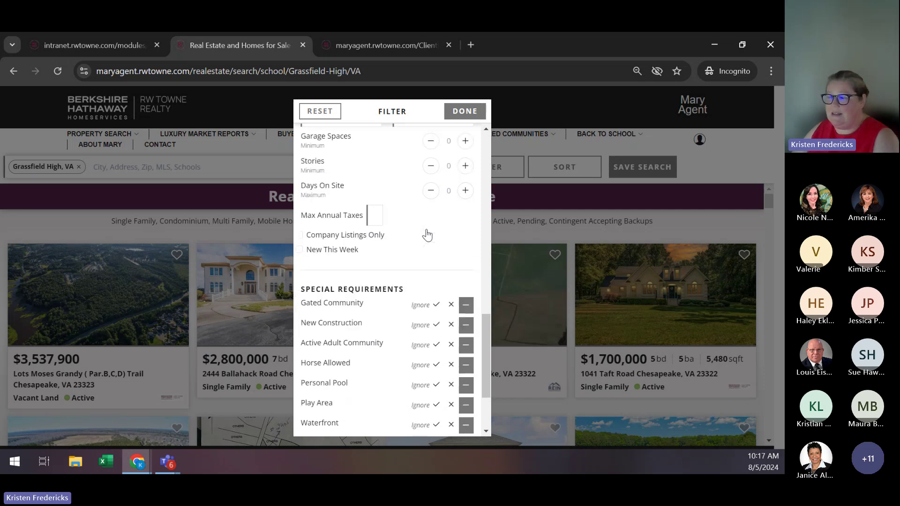
{"action": "scroll", "coordinate": [428, 233], "scroll_direction": "down", "scroll_amount": 1}
{"action": "scroll", "coordinate": [426, 233], "scroll_direction": "down", "scroll_amount": 1}
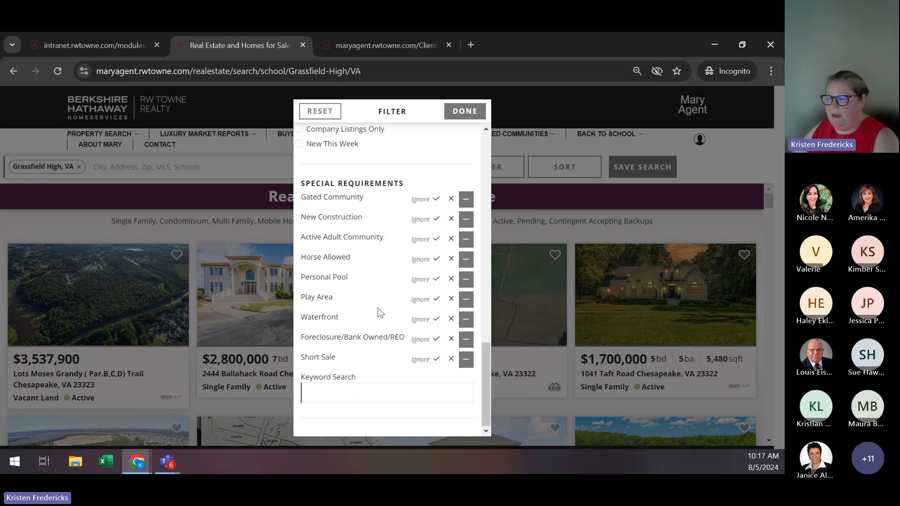
{"action": "scroll", "coordinate": [403, 309], "scroll_direction": "up", "scroll_amount": 8}
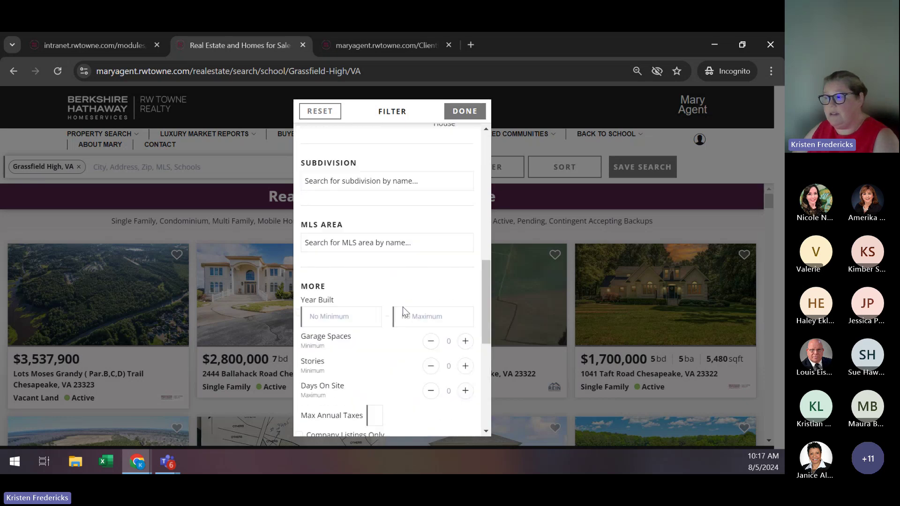
{"action": "scroll", "coordinate": [405, 312], "scroll_direction": "up", "scroll_amount": 5}
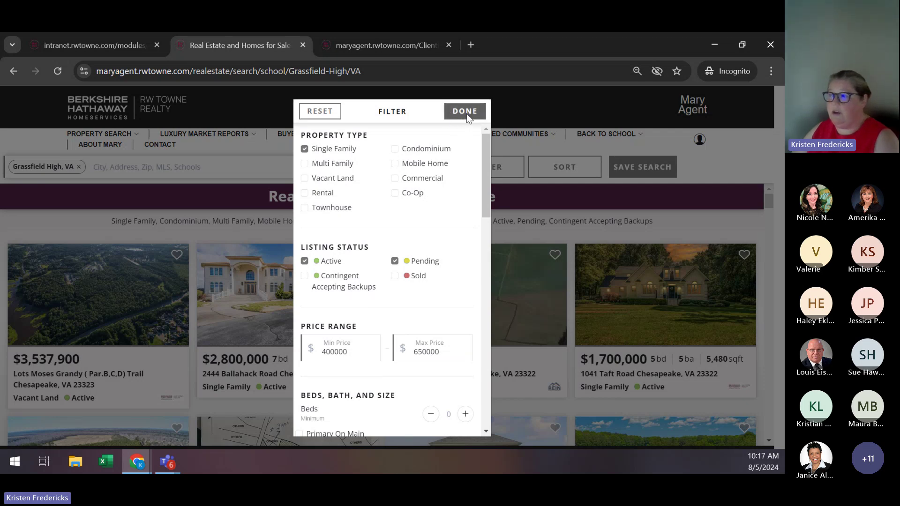
Apply the filters with DONE to refresh the Grassfield High listings.
{"action": "left_click", "coordinate": [466, 114]}
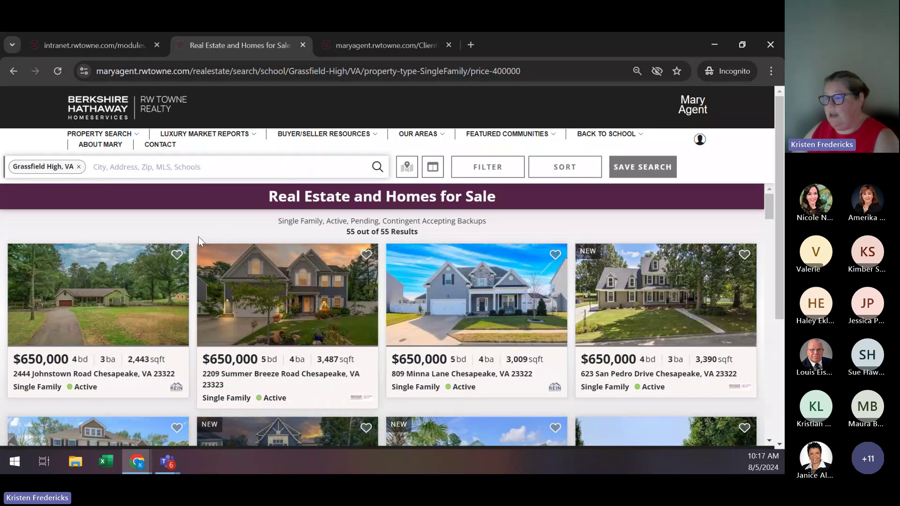
Label the new saved search 'Grassfield HS 400-650K', correcting the mistyped price digits.
{"action": "left_click", "coordinate": [645, 169]}
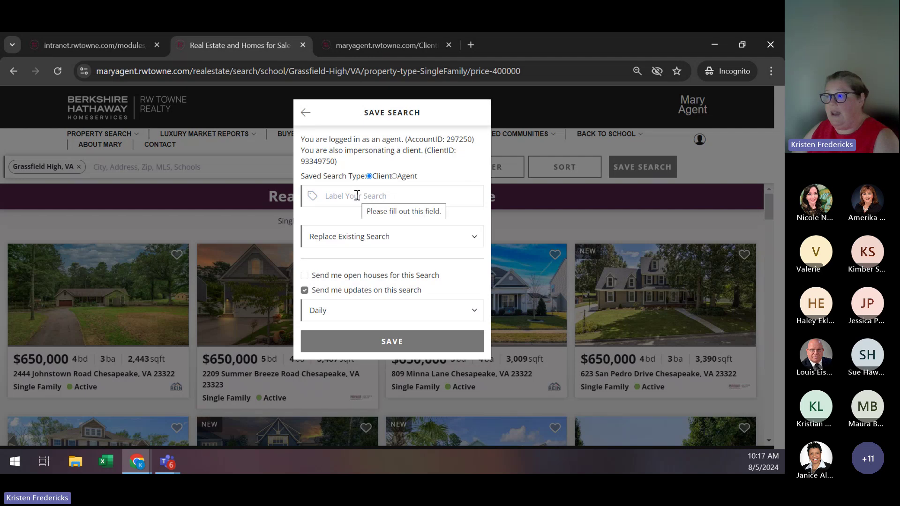
{"action": "left_click", "coordinate": [338, 196]}
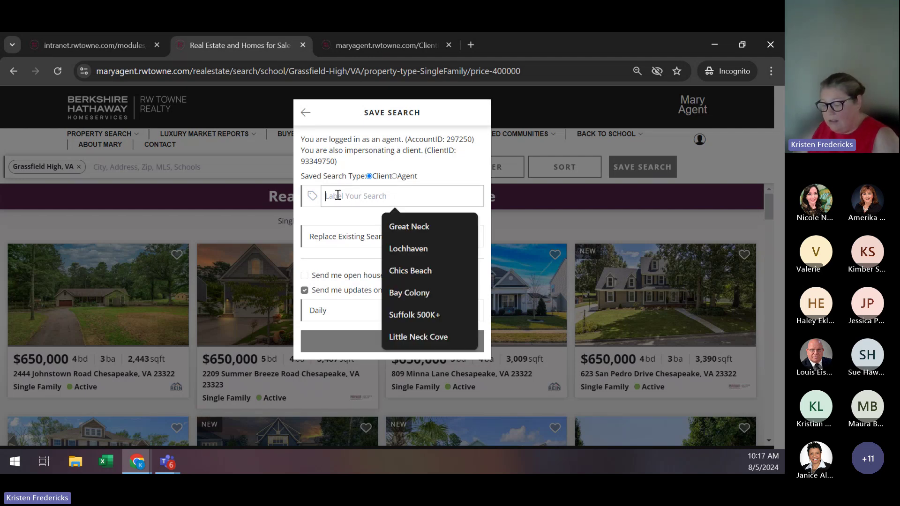
{"action": "type", "text": "Grassf"}
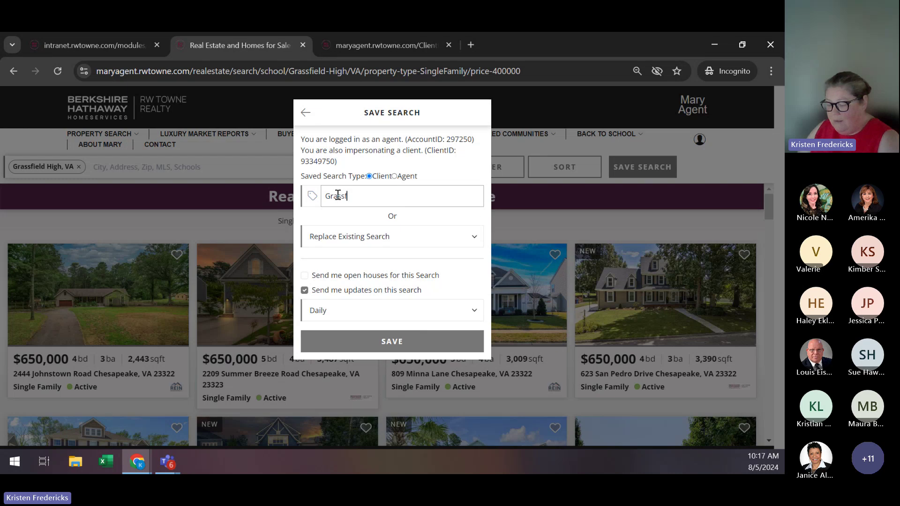
{"action": "type", "text": "ield HS"}
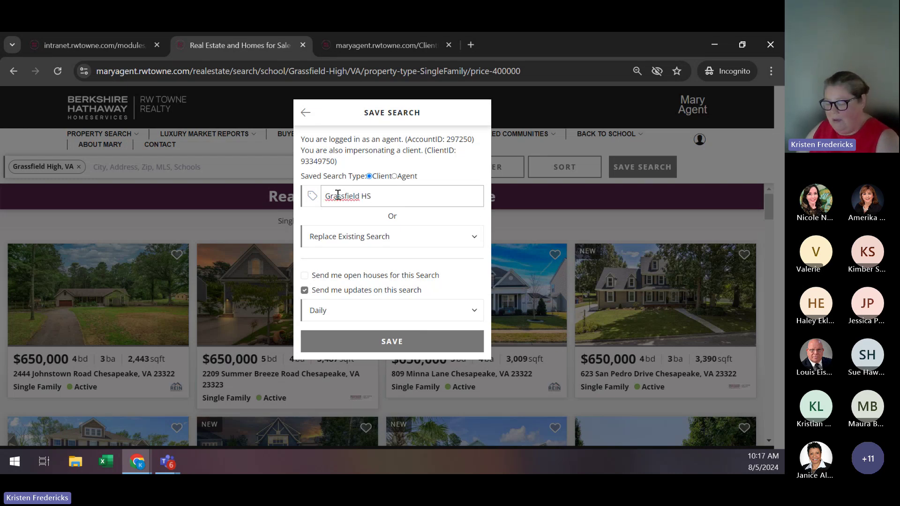
{"action": "type", "text": " 450"}
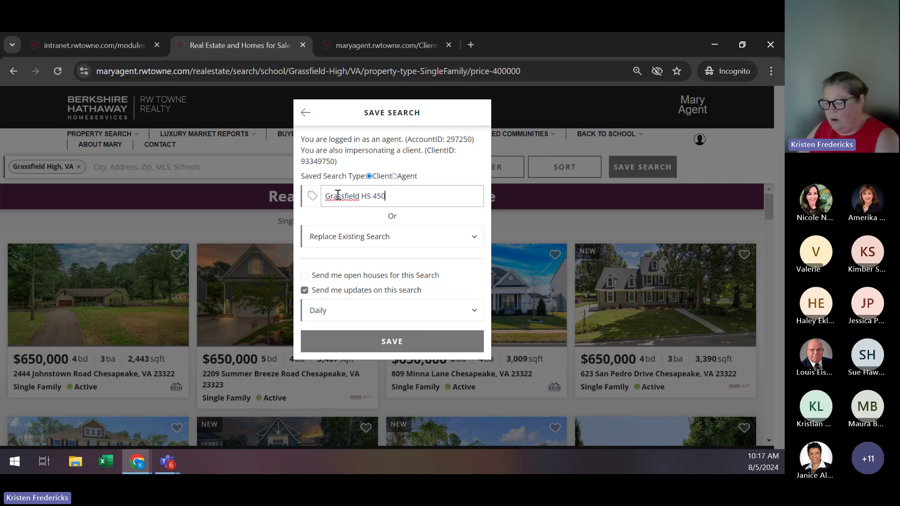
{"action": "key", "text": "BackSpace"}
{"action": "key", "text": "BackSpace"}
{"action": "type", "text": "00"}
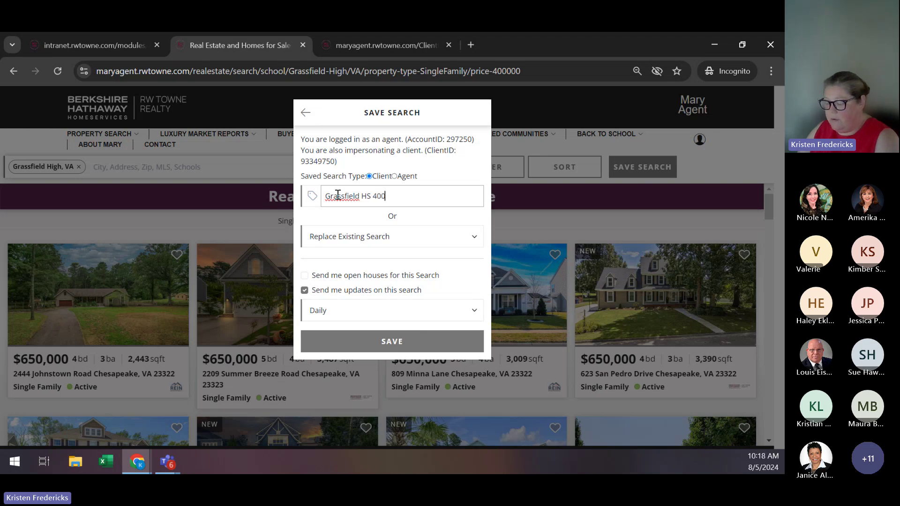
{"action": "type", "text": "-"}
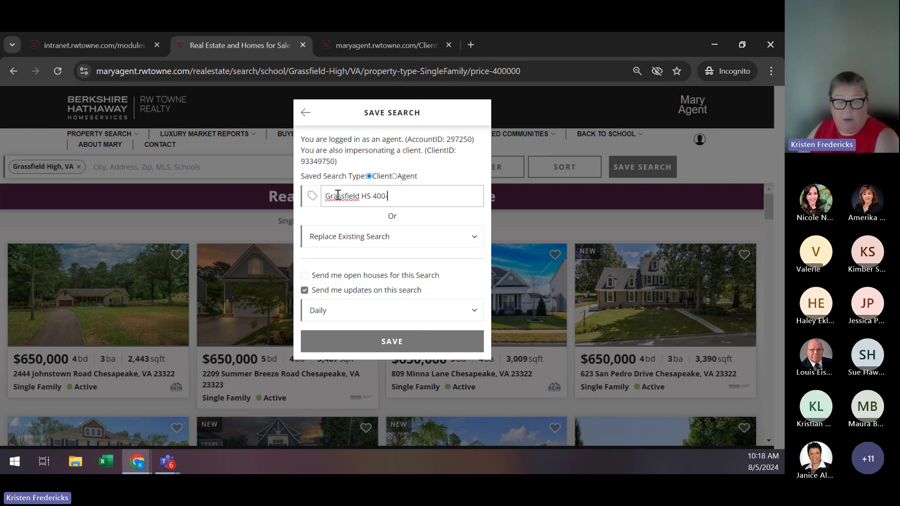
{"action": "type", "text": "650"}
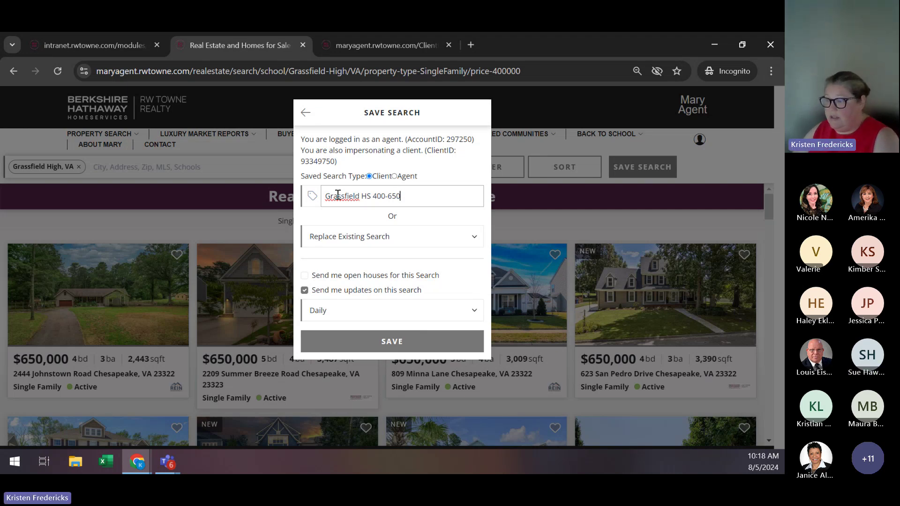
{"action": "type", "text": "K"}
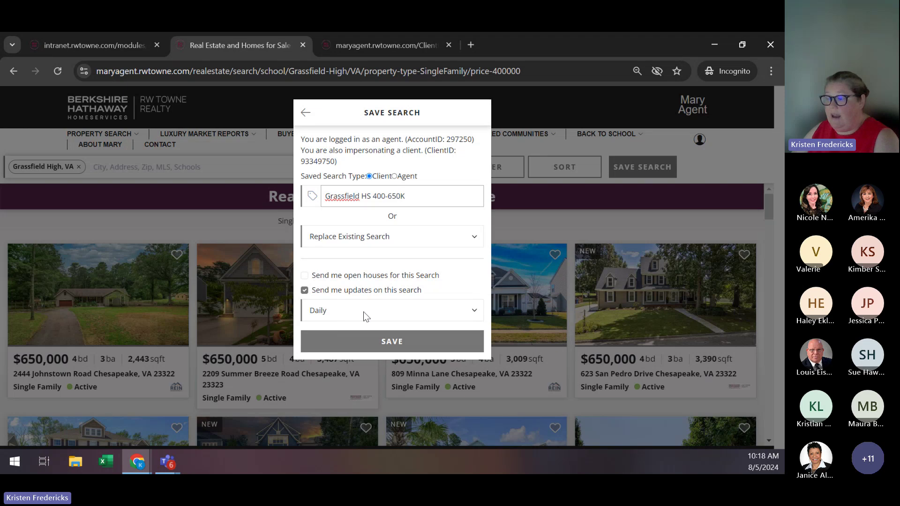
Set update frequency to Multiple Per Day, save the search, and dismiss the confirmation.
{"action": "left_click", "coordinate": [436, 307]}
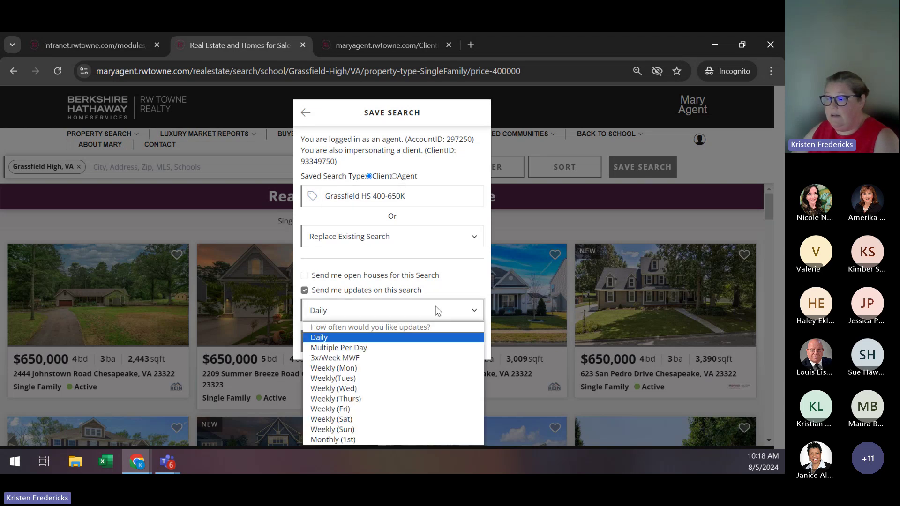
{"action": "left_click", "coordinate": [436, 311]}
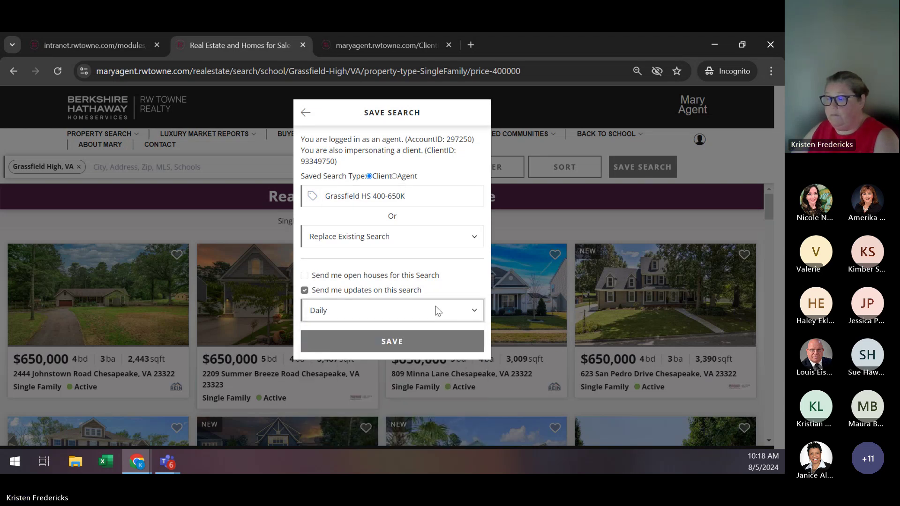
{"action": "left_click", "coordinate": [454, 315]}
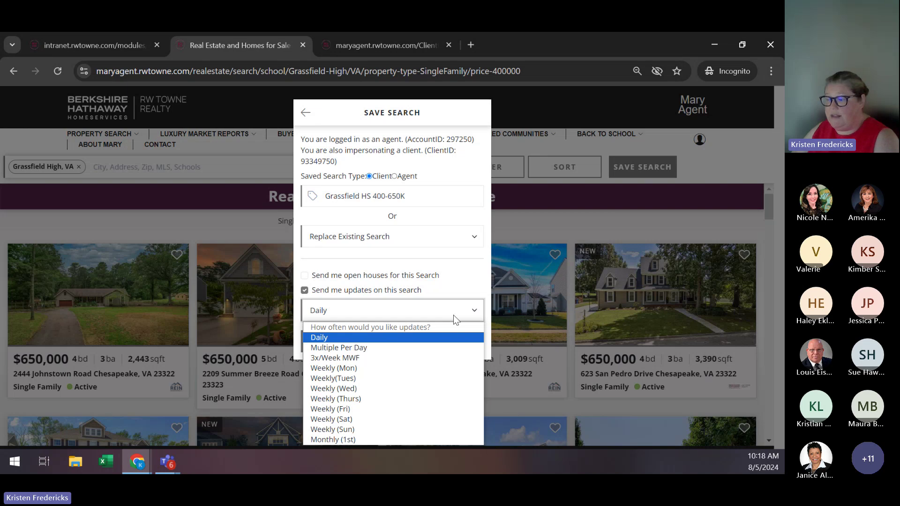
{"action": "left_click", "coordinate": [445, 335]}
{"action": "left_click", "coordinate": [440, 306]}
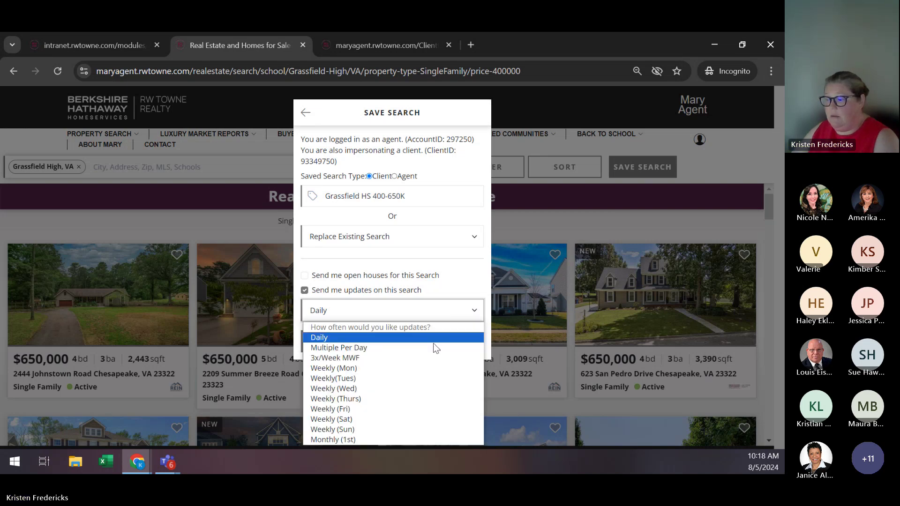
{"action": "left_click", "coordinate": [433, 346]}
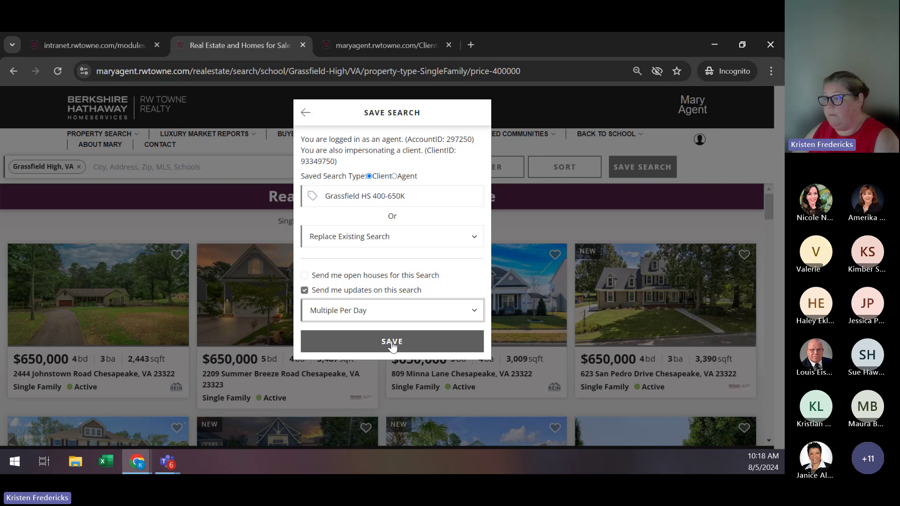
{"action": "left_click", "coordinate": [393, 346]}
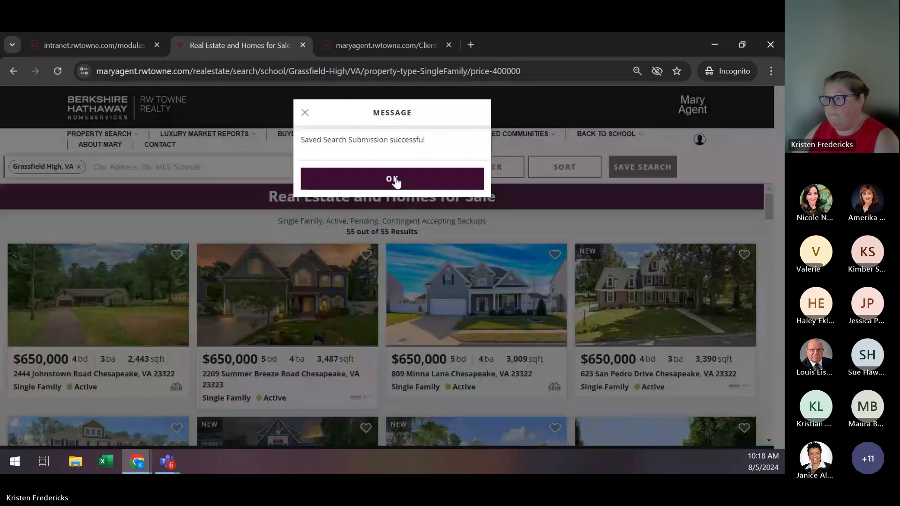
{"action": "left_click", "coordinate": [395, 181]}
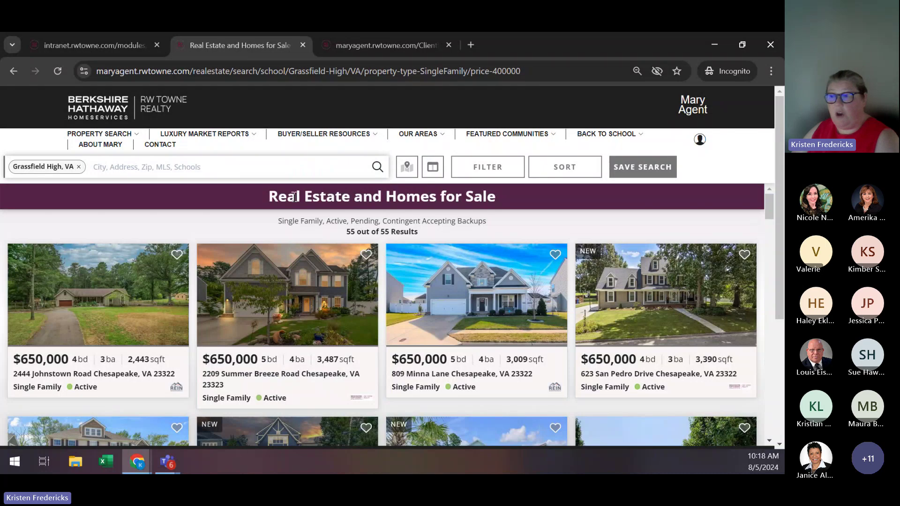
Return to the client's record in the RWT Connect tab and reload it.
{"action": "left_click", "coordinate": [698, 143]}
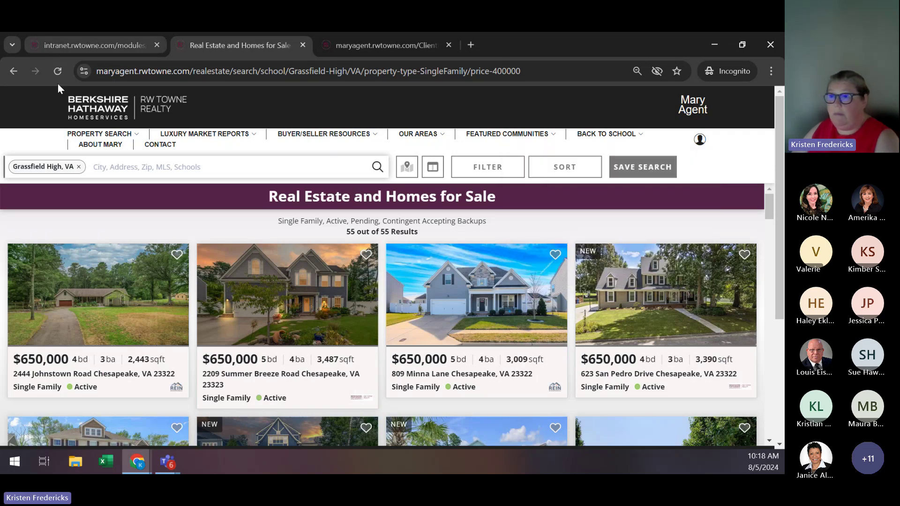
{"action": "left_click", "coordinate": [85, 45]}
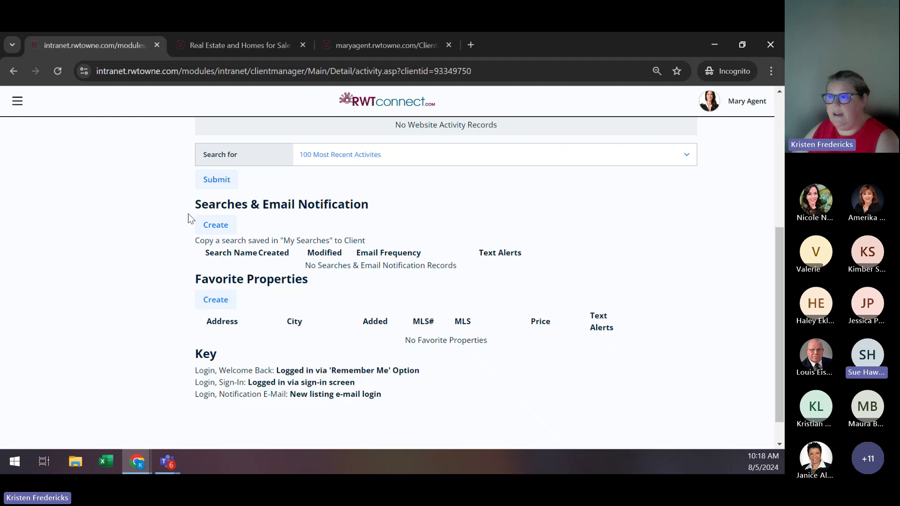
{"action": "scroll", "coordinate": [190, 229], "scroll_direction": "up", "scroll_amount": 2}
{"action": "scroll", "coordinate": [192, 241], "scroll_direction": "up", "scroll_amount": 3}
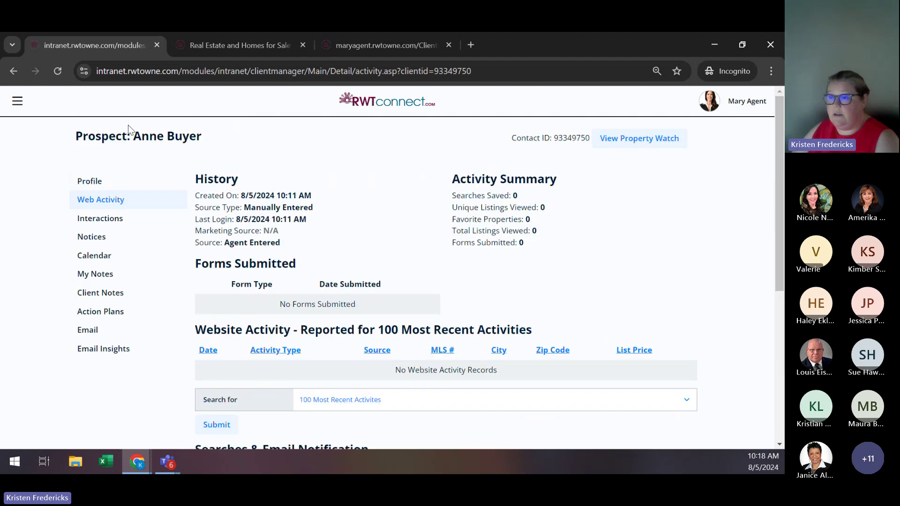
{"action": "left_click", "coordinate": [61, 69]}
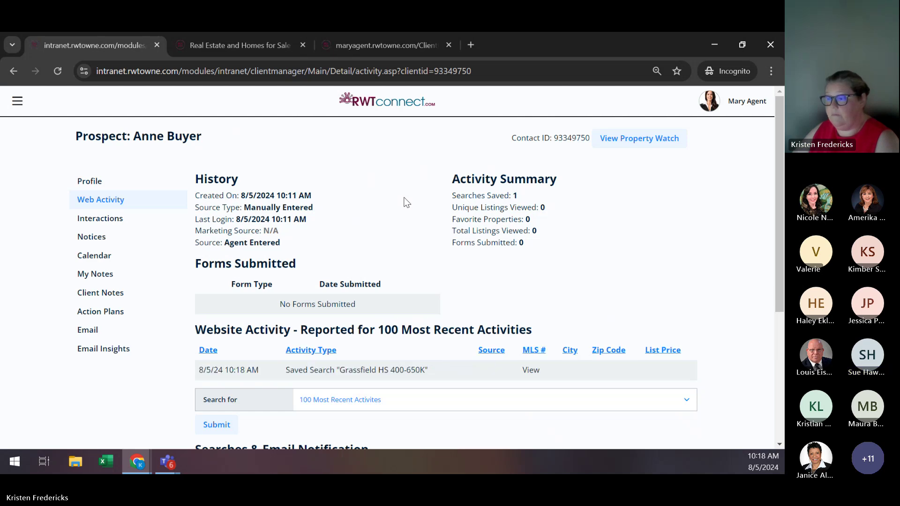
Confirm Searches & Email Notification lists Grassfield HS 400-650K with Multiple Per Day emails.
{"action": "scroll", "coordinate": [404, 202], "scroll_direction": "down", "scroll_amount": 1}
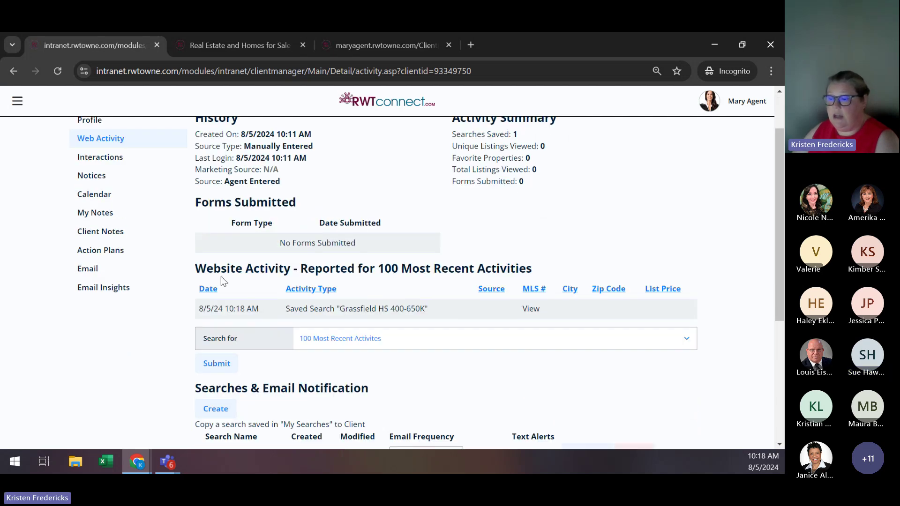
{"action": "scroll", "coordinate": [215, 280], "scroll_direction": "down", "scroll_amount": 3}
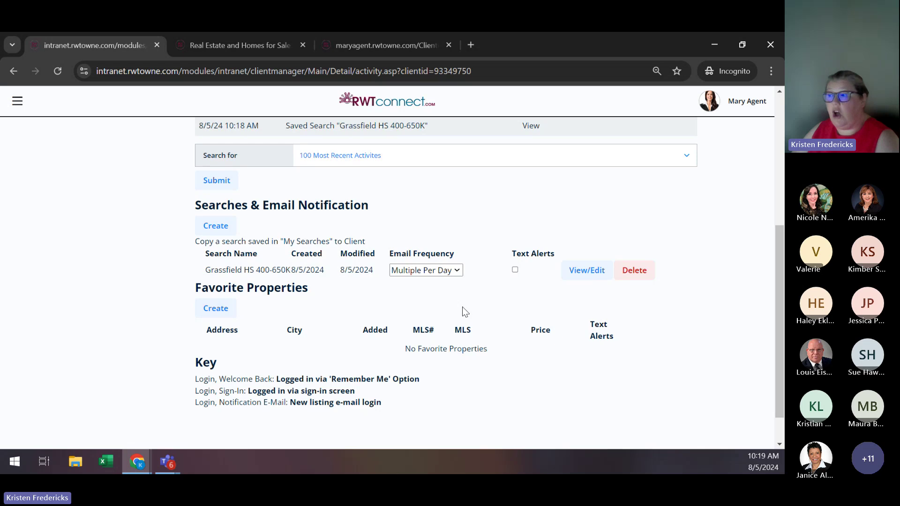
{"action": "scroll", "coordinate": [464, 312], "scroll_direction": "up", "scroll_amount": 5}
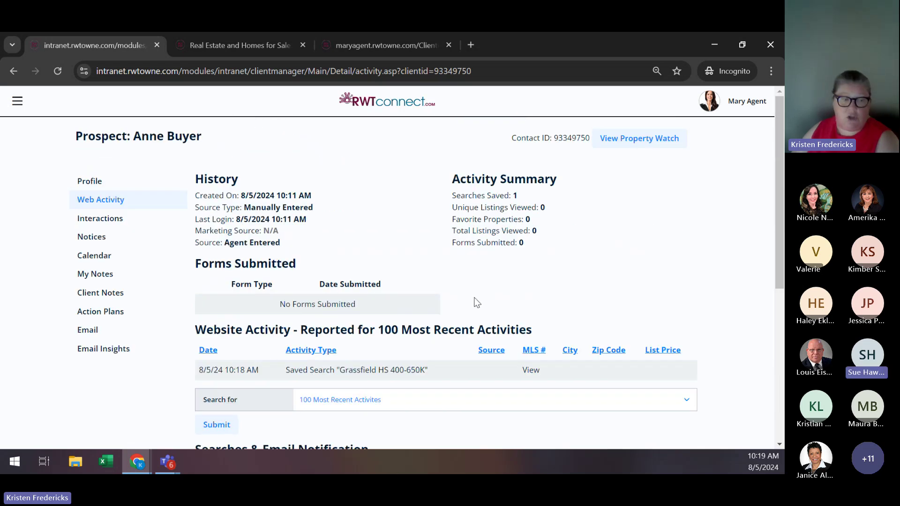
{"action": "scroll", "coordinate": [534, 300], "scroll_direction": "down", "scroll_amount": 1}
{"action": "scroll", "coordinate": [536, 307], "scroll_direction": "down", "scroll_amount": 1}
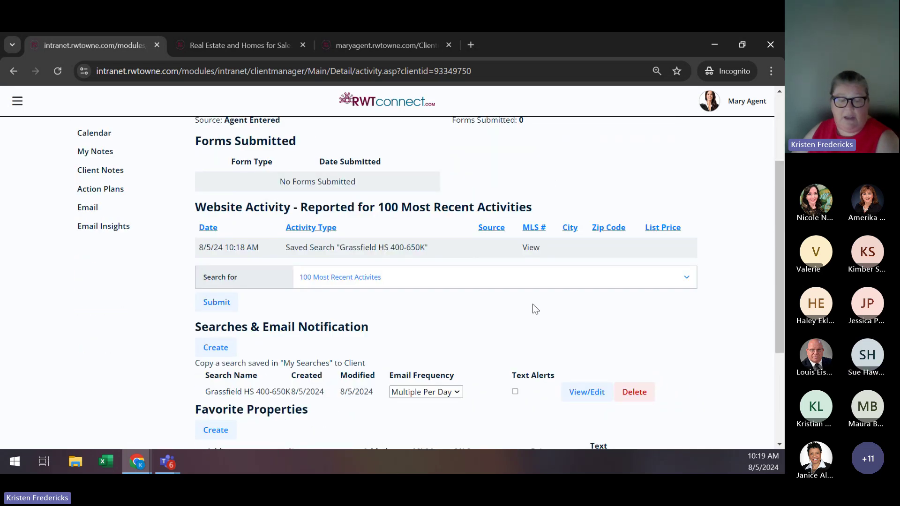
{"action": "scroll", "coordinate": [533, 307], "scroll_direction": "down", "scroll_amount": 1}
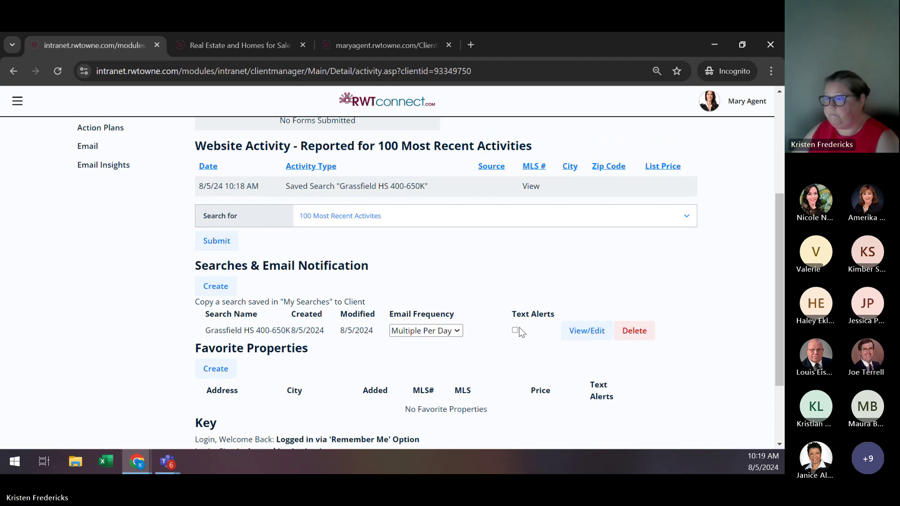
{"action": "scroll", "coordinate": [519, 326], "scroll_direction": "up", "scroll_amount": 1}
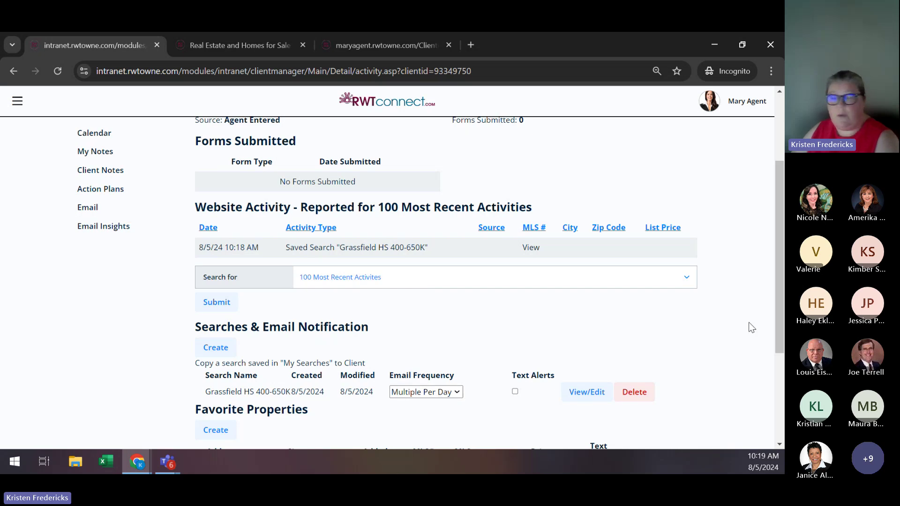
Change the Grassfield HS 400-650K search's email frequency to Daily, then set it to Off.
{"action": "scroll", "coordinate": [749, 326], "scroll_direction": "down", "scroll_amount": 1}
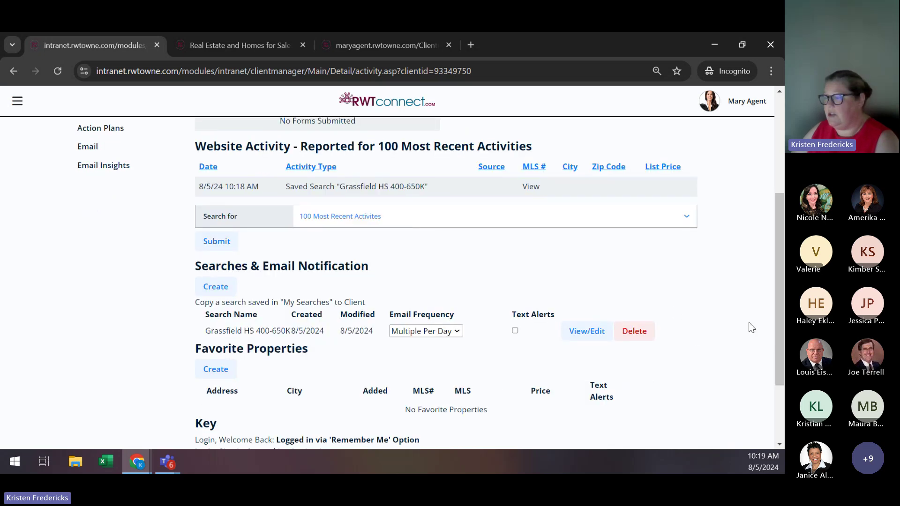
{"action": "left_click", "coordinate": [428, 331]}
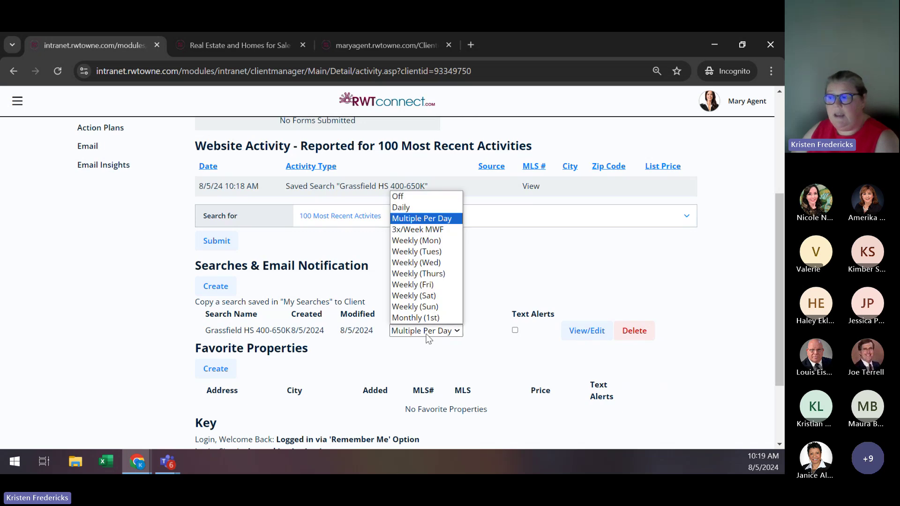
{"action": "left_click", "coordinate": [424, 207]}
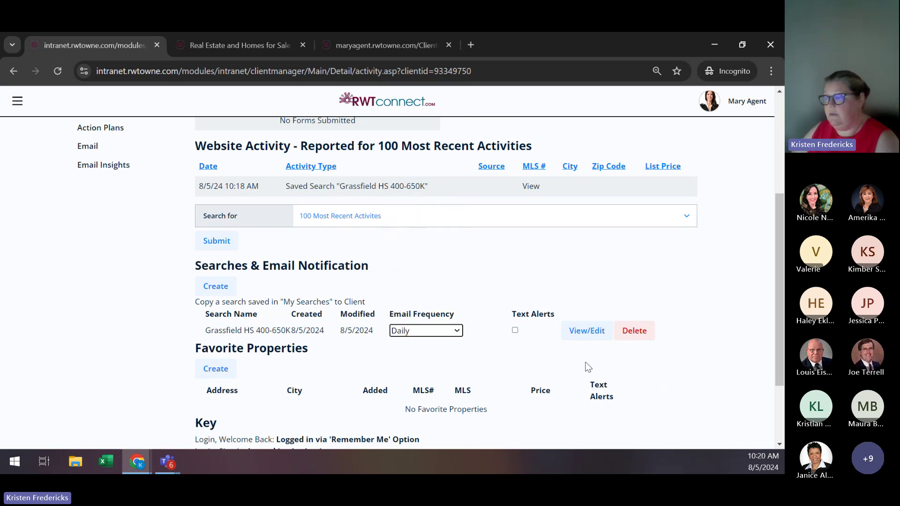
{"action": "left_click", "coordinate": [432, 331]}
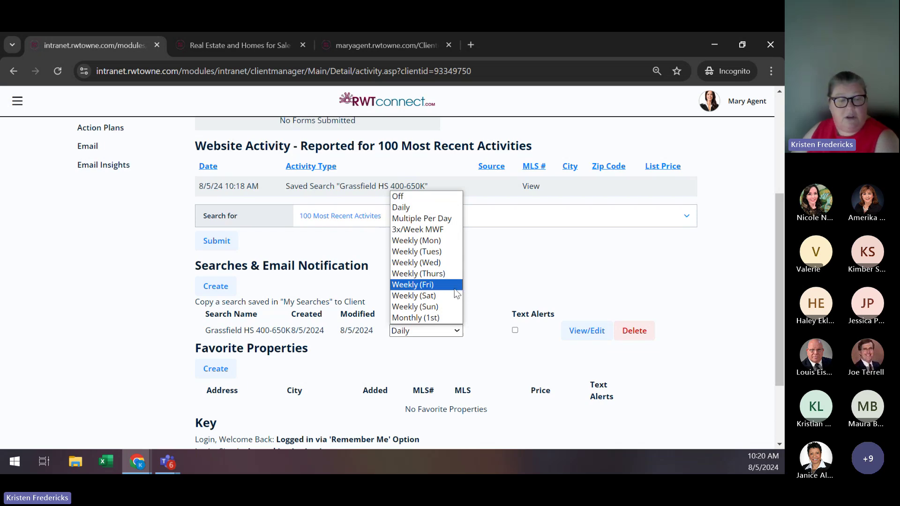
{"action": "left_click", "coordinate": [421, 197]}
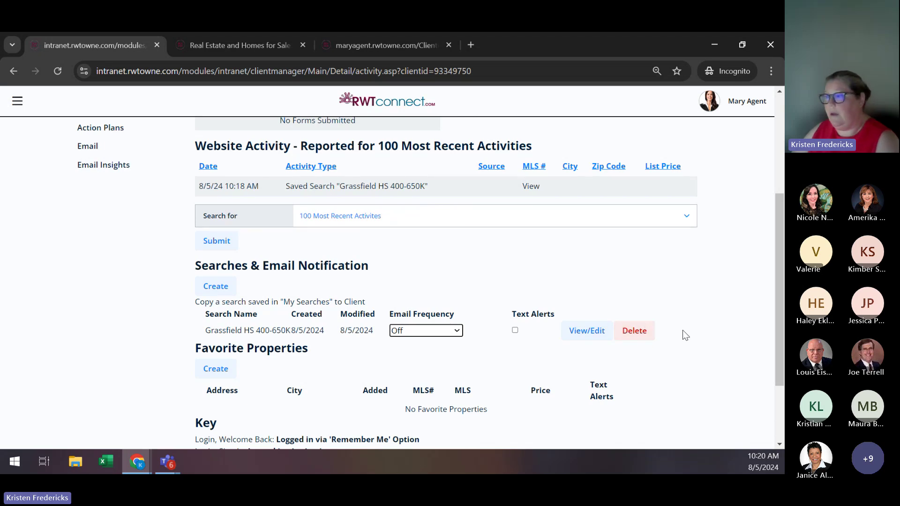
{"action": "scroll", "coordinate": [683, 330], "scroll_direction": "up", "scroll_amount": 4}
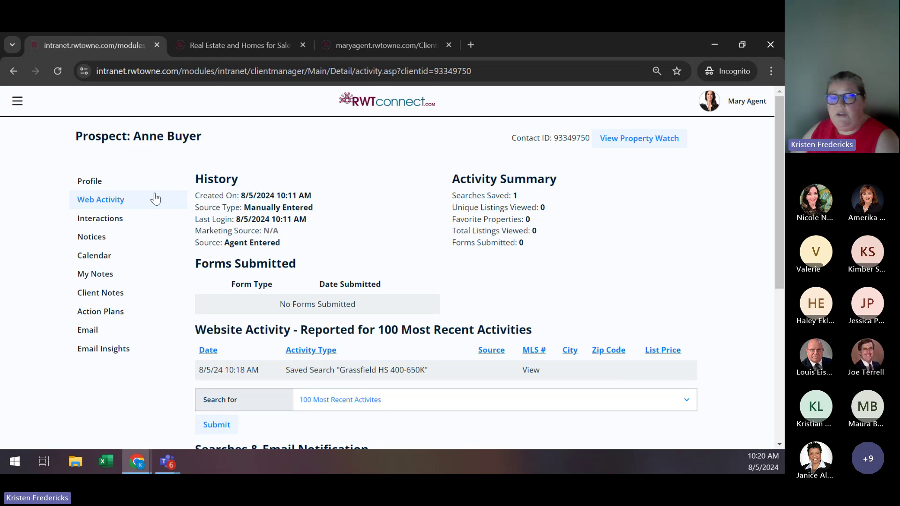
Go to Clients > Contact List, dismiss the Welcome Back popup, and open the first contact's record.
{"action": "left_click", "coordinate": [16, 101]}
{"action": "left_click", "coordinate": [258, 137]}
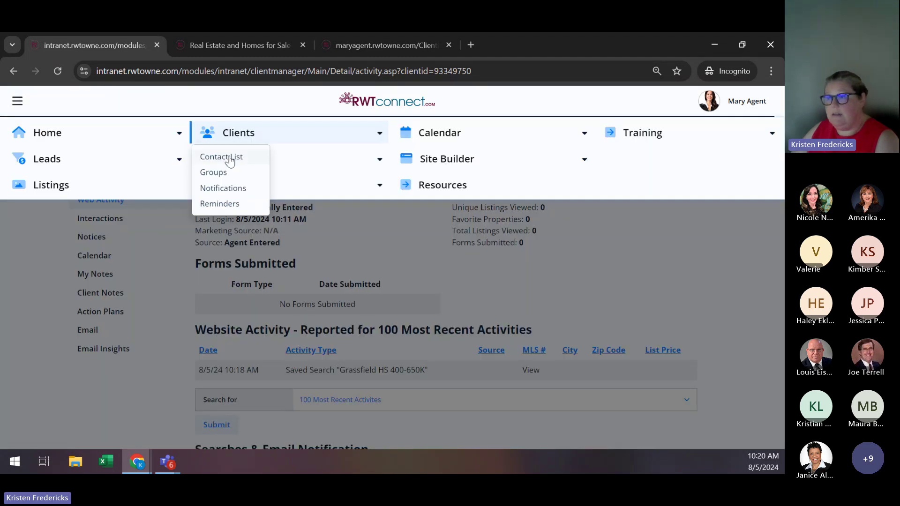
{"action": "left_click", "coordinate": [224, 155]}
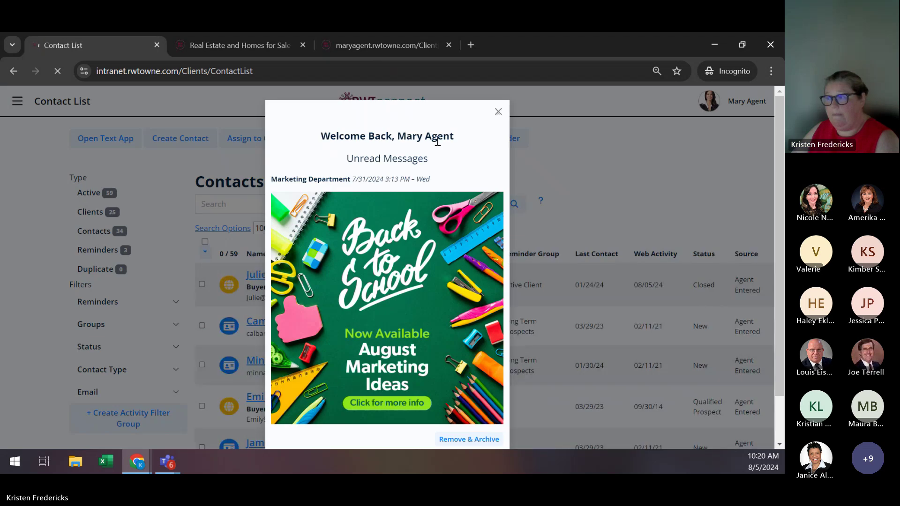
{"action": "left_click", "coordinate": [498, 113]}
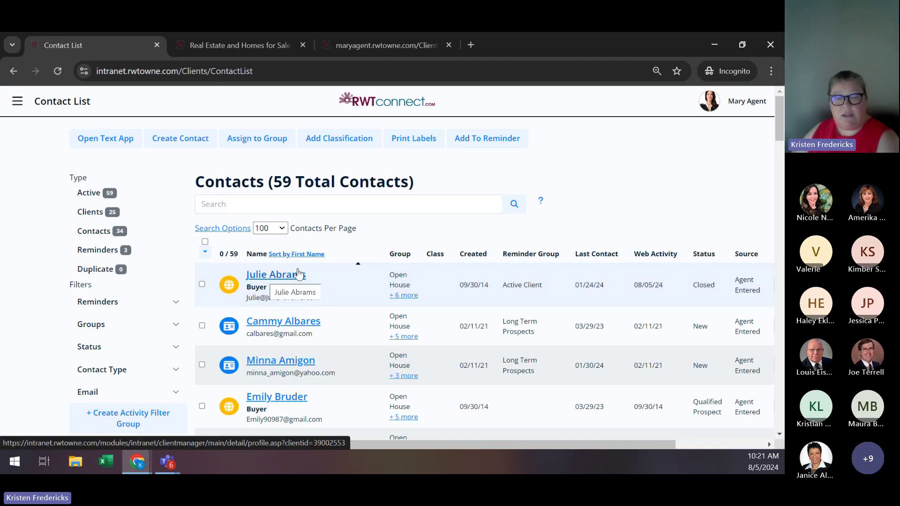
{"action": "left_click", "coordinate": [278, 275]}
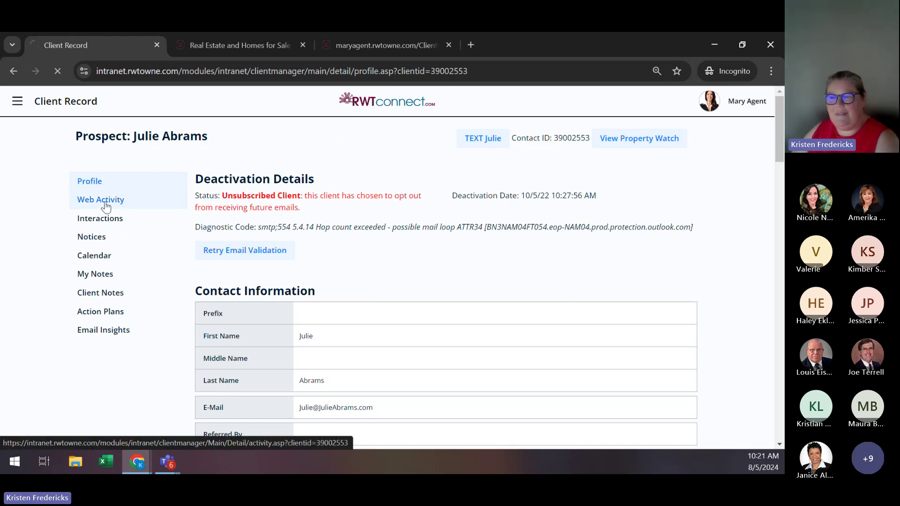
Show the prospect's Web Activity and scroll through the website activity to Searches & Email Notification.
{"action": "left_click", "coordinate": [106, 206]}
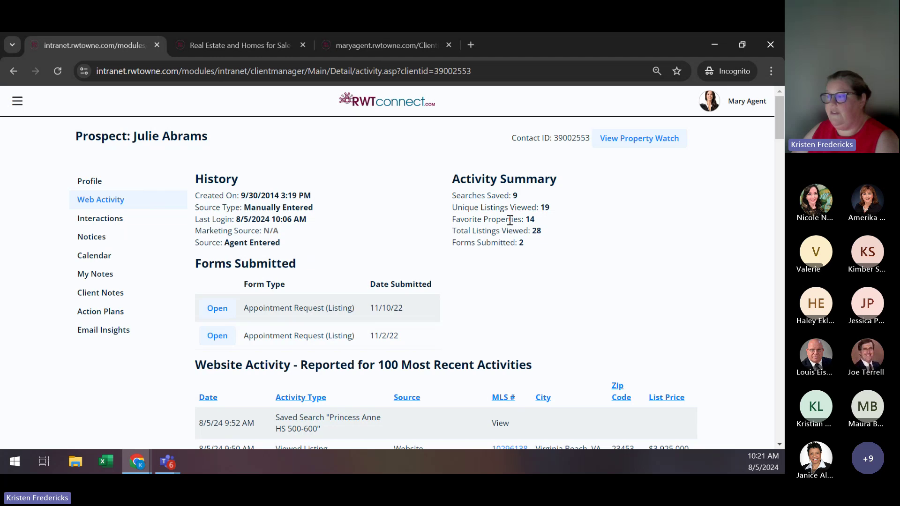
{"action": "scroll", "coordinate": [609, 229], "scroll_direction": "down", "scroll_amount": 1}
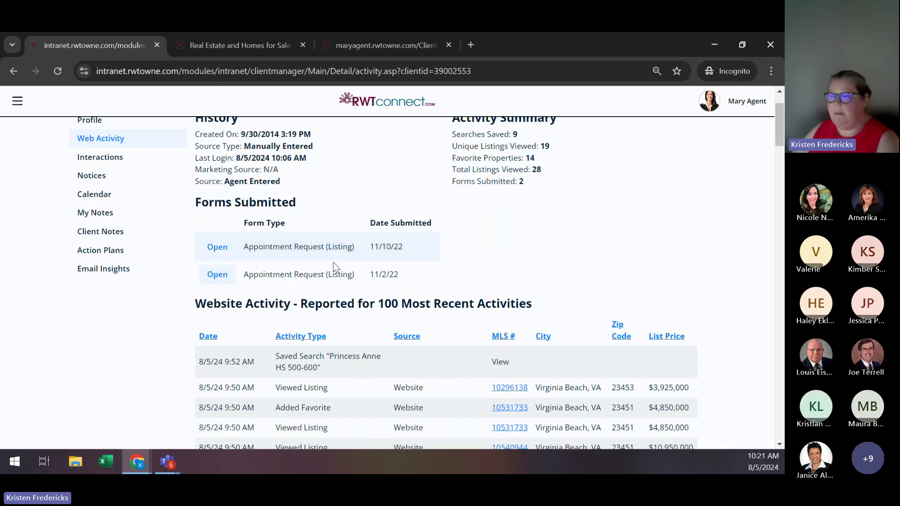
{"action": "scroll", "coordinate": [755, 251], "scroll_direction": "down", "scroll_amount": 1}
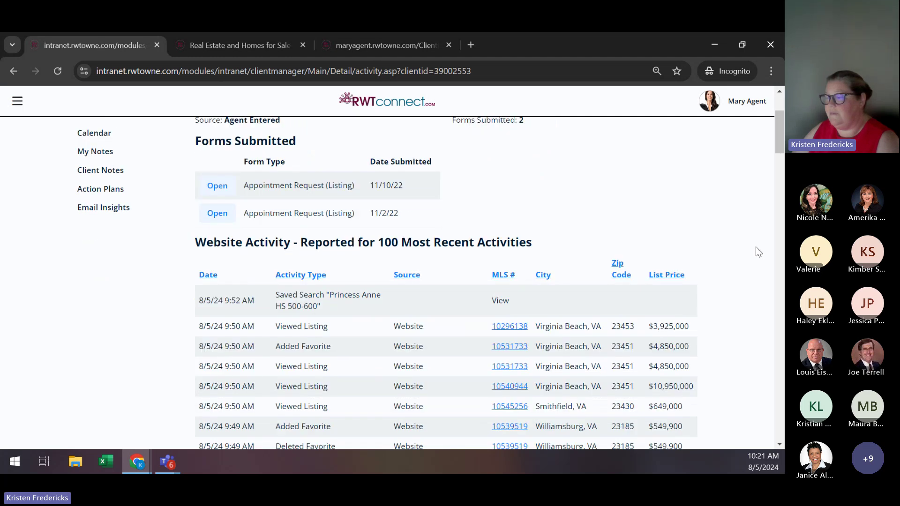
{"action": "scroll", "coordinate": [770, 238], "scroll_direction": "down", "scroll_amount": 1}
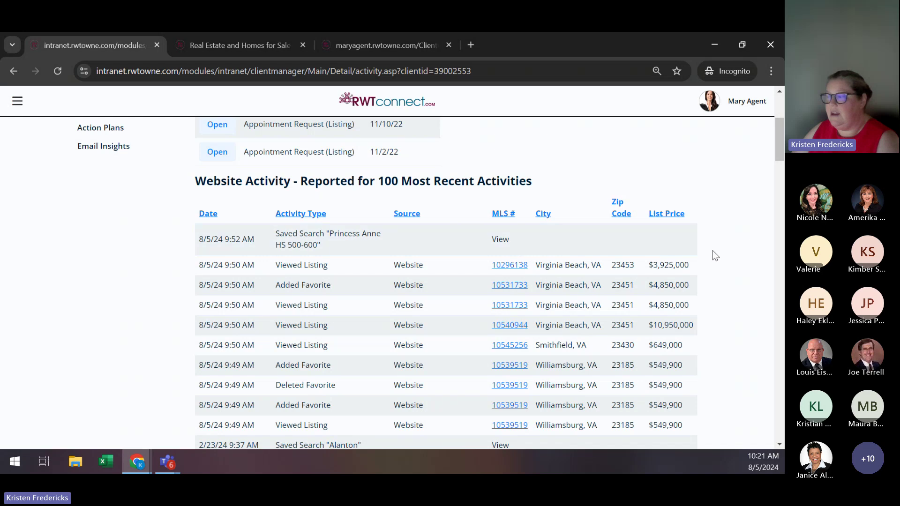
{"action": "scroll", "coordinate": [743, 275], "scroll_direction": "down", "scroll_amount": 1}
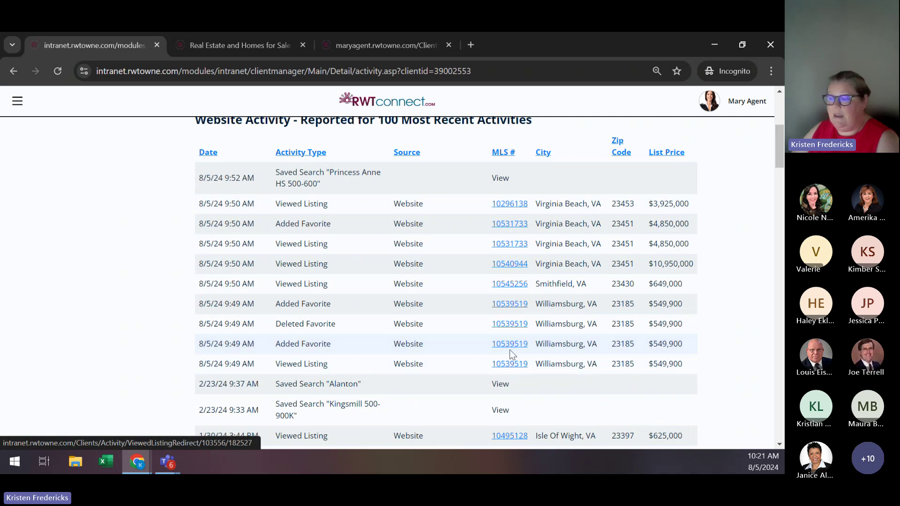
{"action": "scroll", "coordinate": [512, 323], "scroll_direction": "down", "scroll_amount": 1}
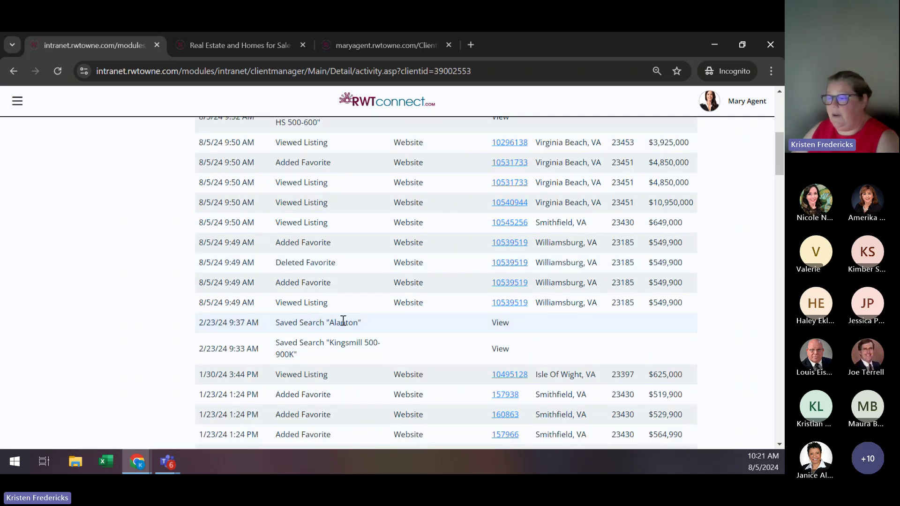
{"action": "scroll", "coordinate": [498, 322], "scroll_direction": "down", "scroll_amount": 1}
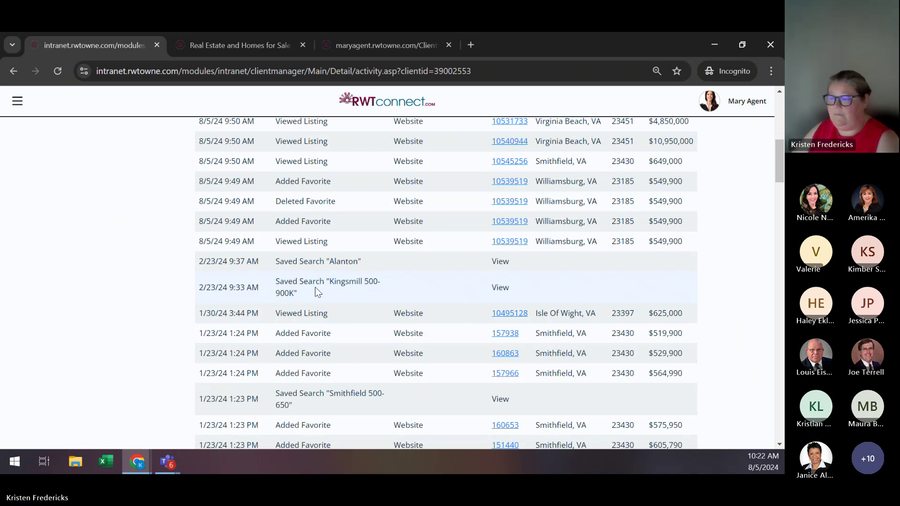
{"action": "scroll", "coordinate": [357, 287], "scroll_direction": "down", "scroll_amount": 2}
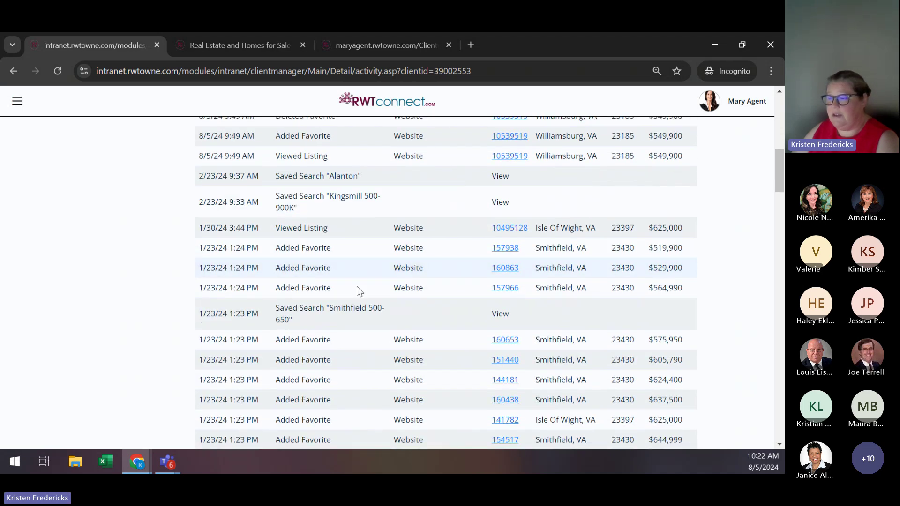
{"action": "scroll", "coordinate": [359, 291], "scroll_direction": "down", "scroll_amount": 7}
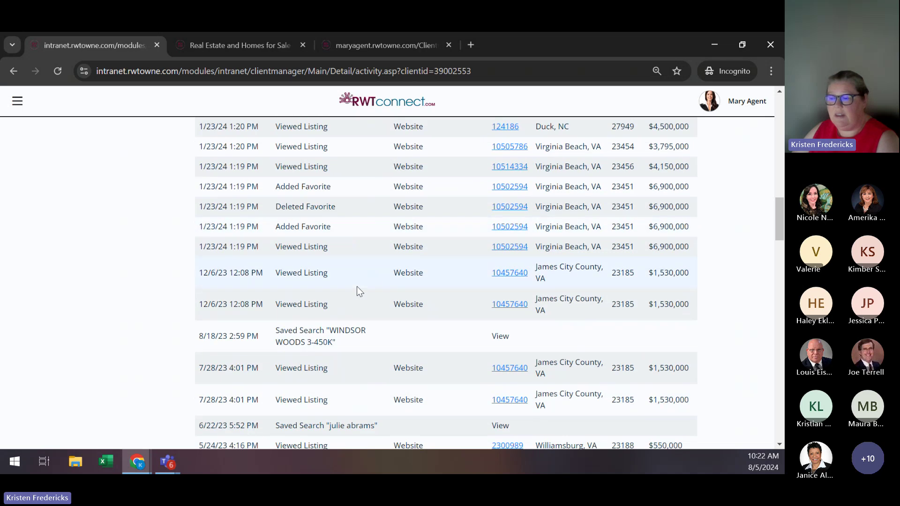
{"action": "scroll", "coordinate": [359, 291], "scroll_direction": "down", "scroll_amount": 10}
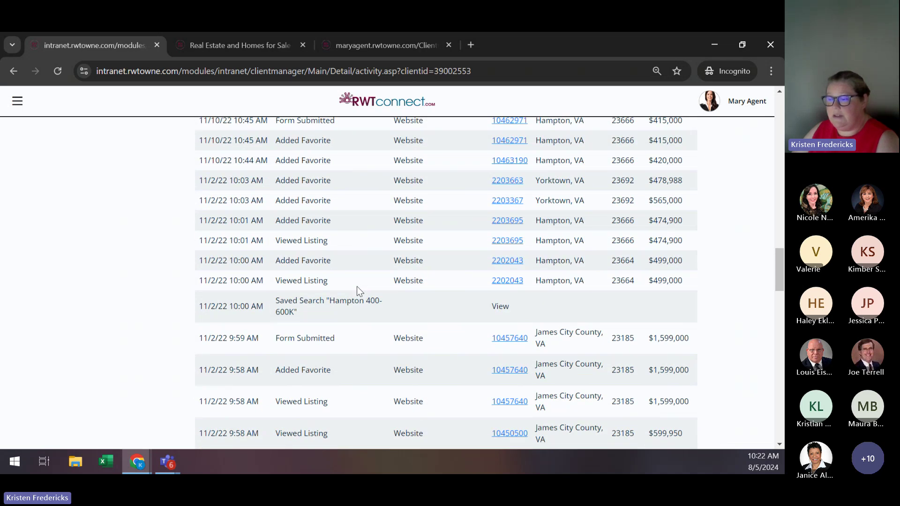
{"action": "scroll", "coordinate": [357, 286], "scroll_direction": "down", "scroll_amount": 9}
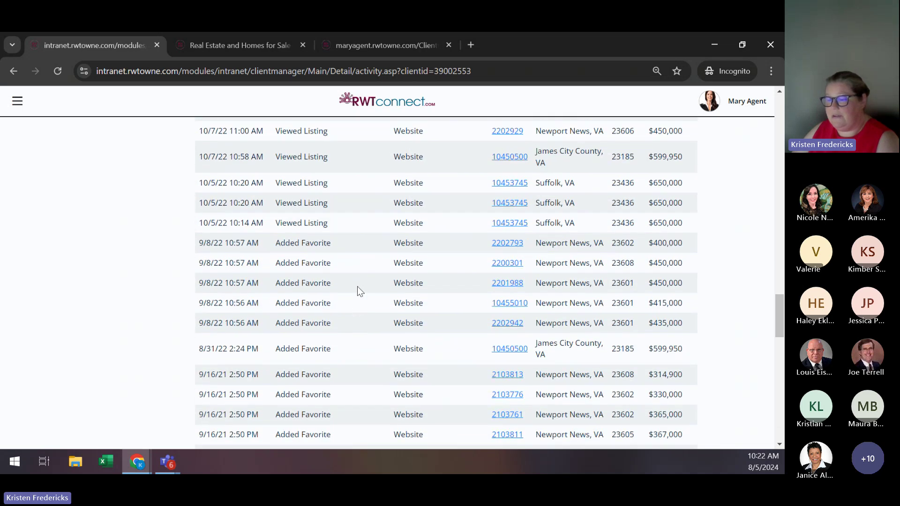
{"action": "scroll", "coordinate": [358, 287], "scroll_direction": "down", "scroll_amount": 5}
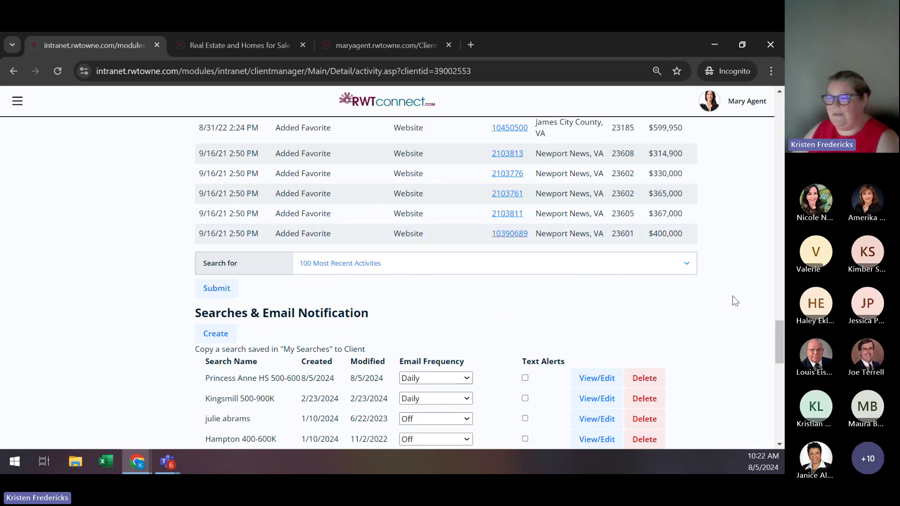
{"action": "scroll", "coordinate": [735, 301], "scroll_direction": "down", "scroll_amount": 1}
{"action": "scroll", "coordinate": [735, 301], "scroll_direction": "down", "scroll_amount": 1}
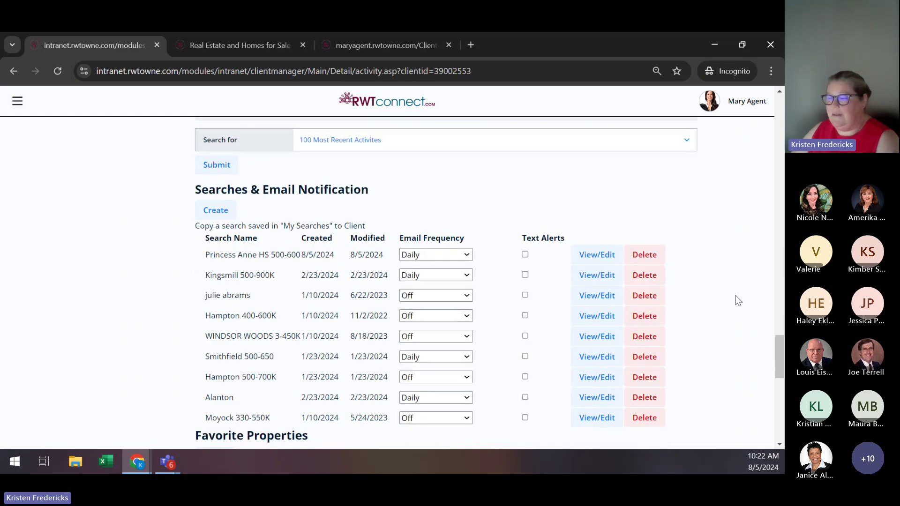
{"action": "scroll", "coordinate": [739, 301], "scroll_direction": "down", "scroll_amount": 1}
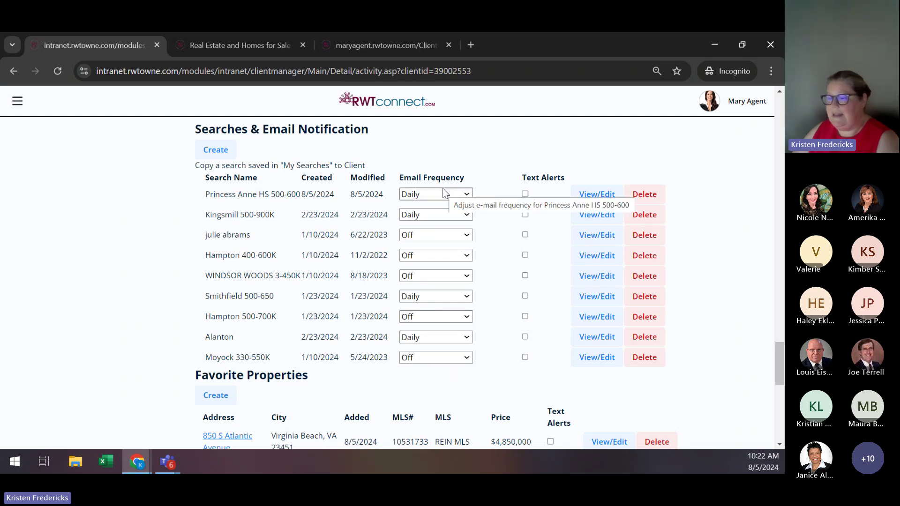
{"action": "scroll", "coordinate": [480, 244], "scroll_direction": "down", "scroll_amount": 1}
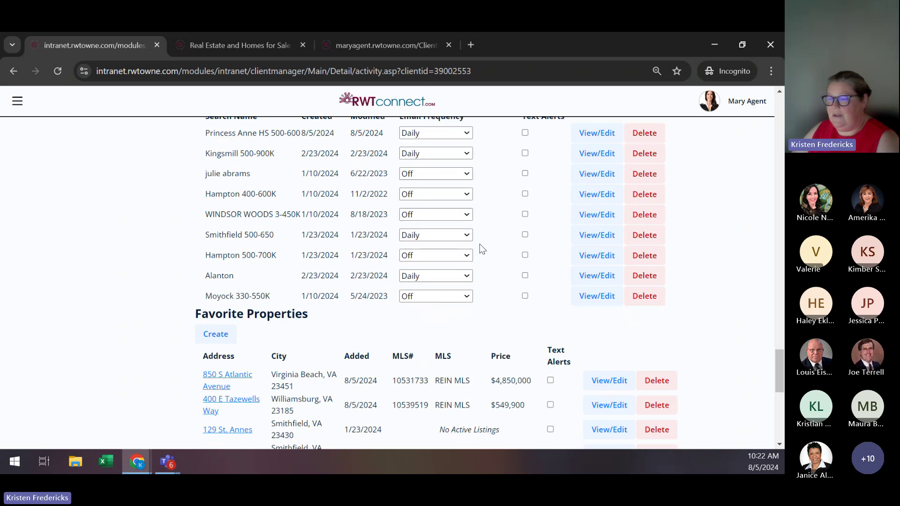
{"action": "scroll", "coordinate": [480, 244], "scroll_direction": "down", "scroll_amount": 2}
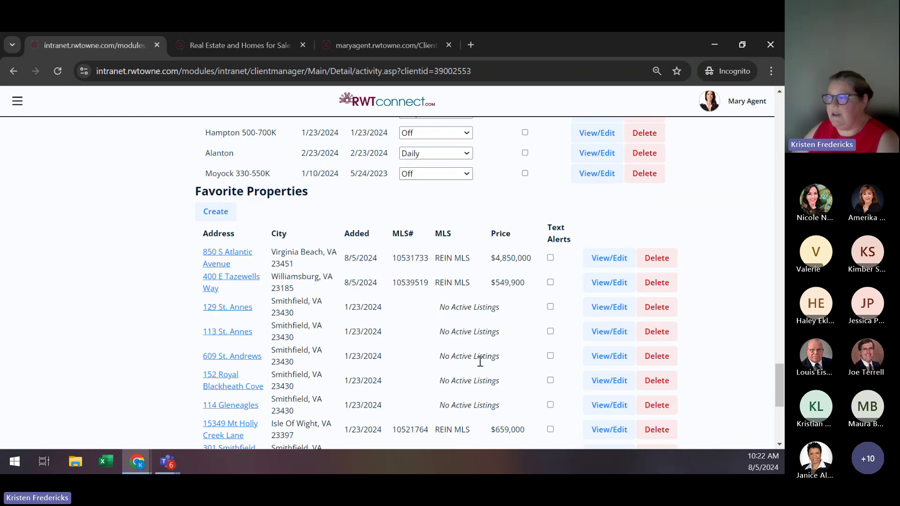
{"action": "scroll", "coordinate": [483, 357], "scroll_direction": "down", "scroll_amount": 1}
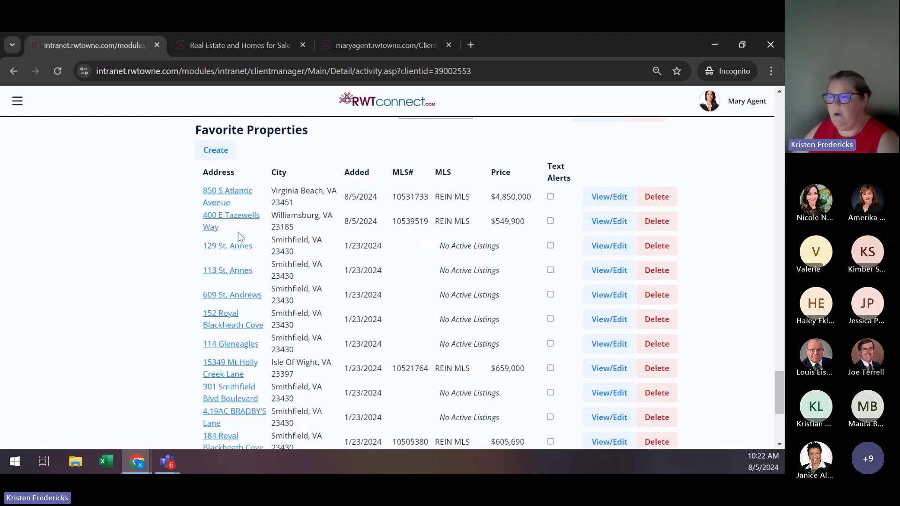
{"action": "left_click", "coordinate": [227, 216]}
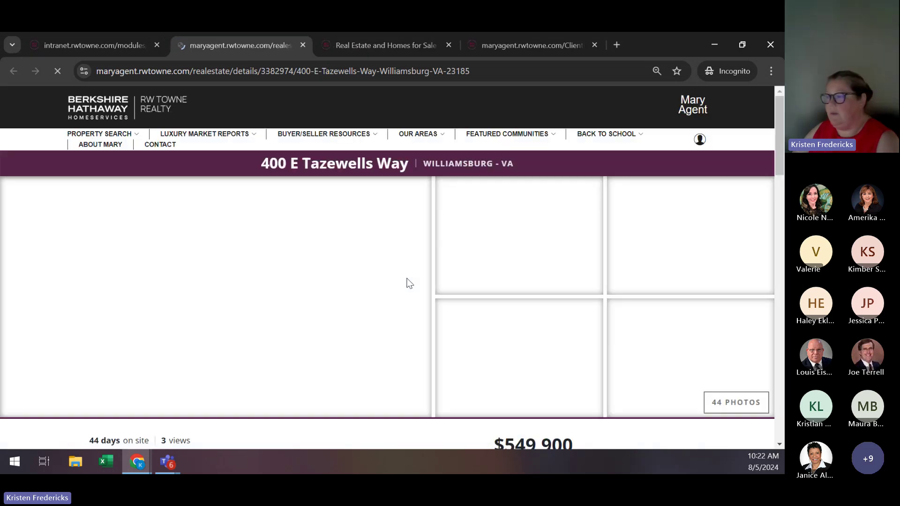
{"action": "scroll", "coordinate": [407, 283], "scroll_direction": "down", "scroll_amount": 5}
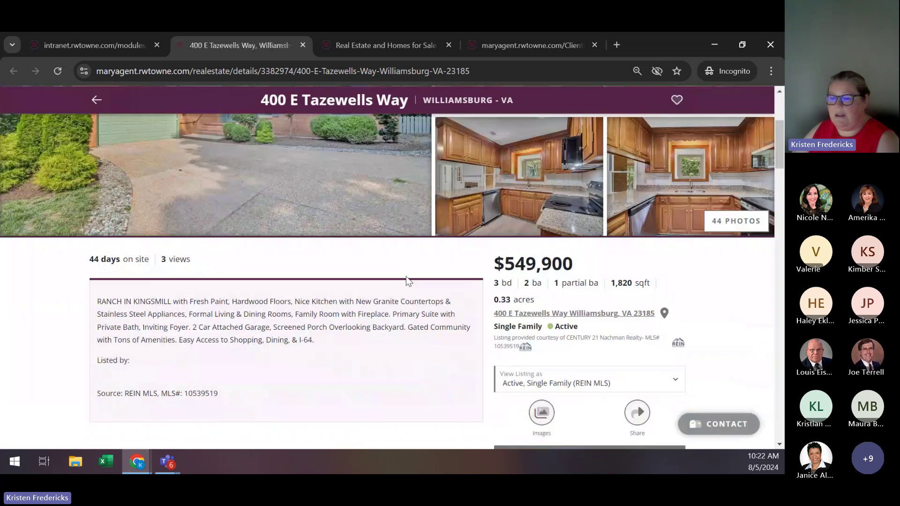
{"action": "scroll", "coordinate": [406, 280], "scroll_direction": "up", "scroll_amount": 3}
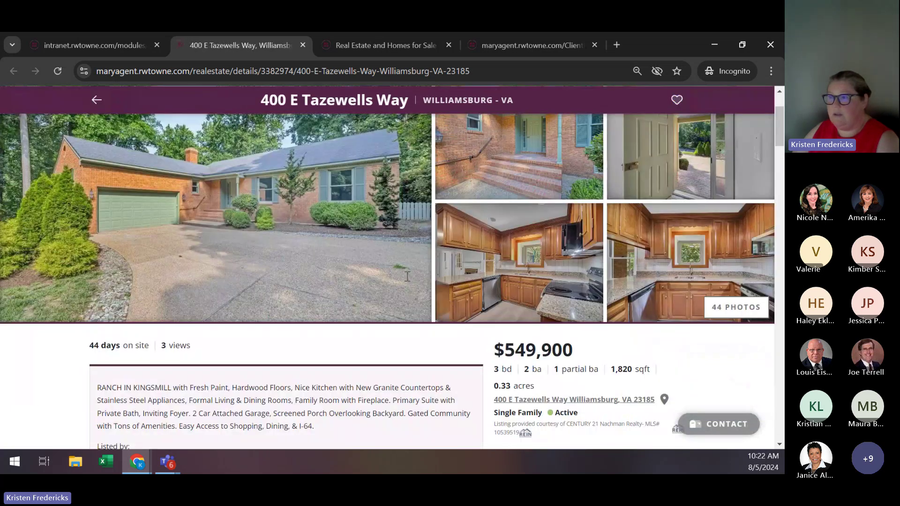
{"action": "scroll", "coordinate": [407, 276], "scroll_direction": "up", "scroll_amount": 2}
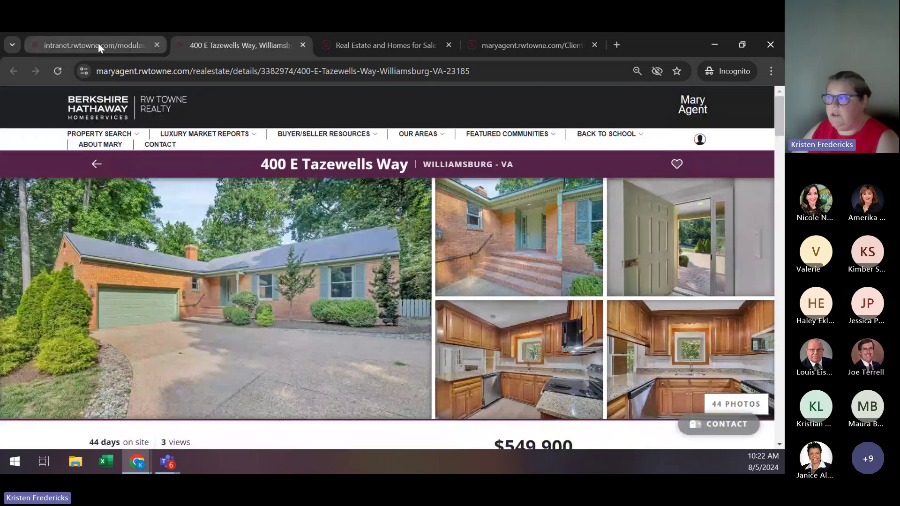
{"action": "left_click", "coordinate": [98, 44]}
{"action": "scroll", "coordinate": [721, 327], "scroll_direction": "down", "scroll_amount": 4}
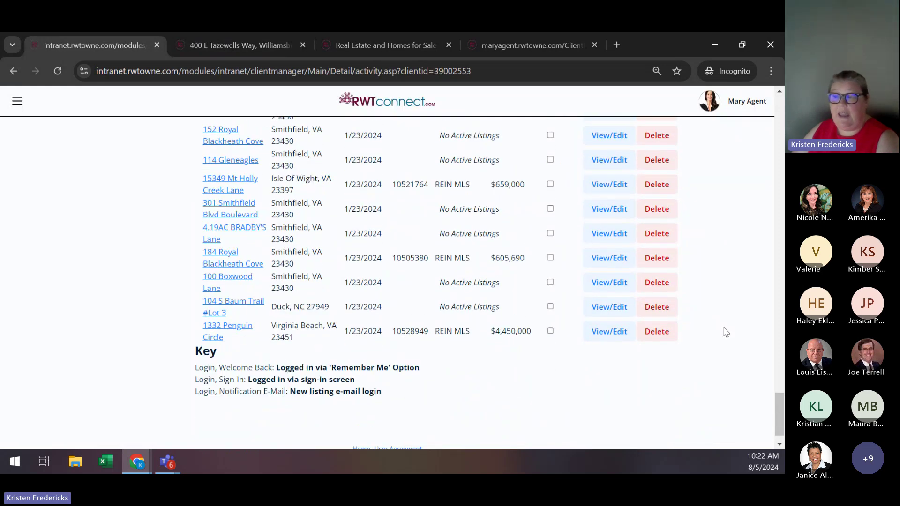
{"action": "scroll", "coordinate": [725, 331], "scroll_direction": "up", "scroll_amount": 15}
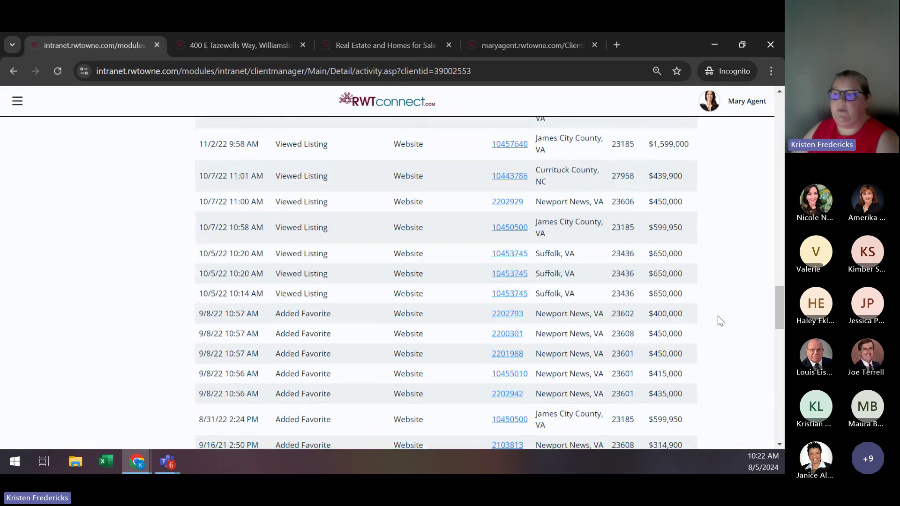
{"action": "scroll", "coordinate": [721, 321], "scroll_direction": "up", "scroll_amount": 3}
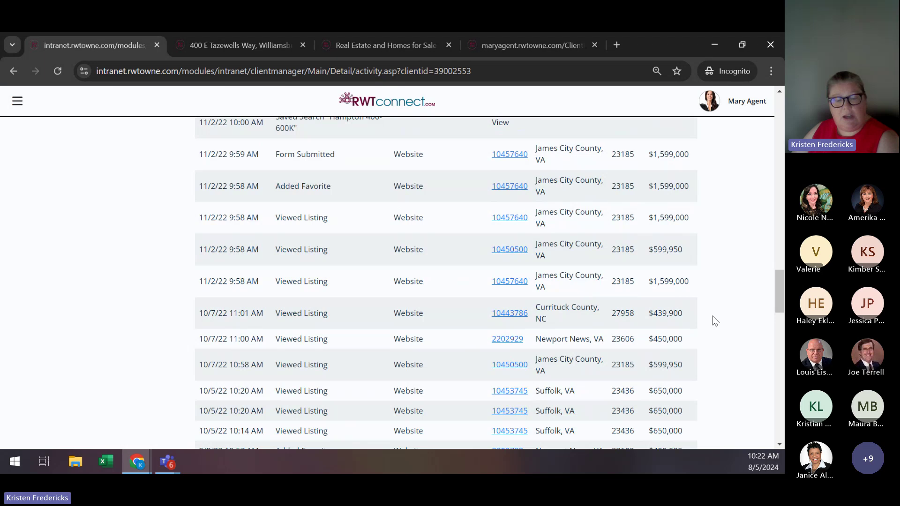
{"action": "scroll", "coordinate": [710, 318], "scroll_direction": "up", "scroll_amount": 4}
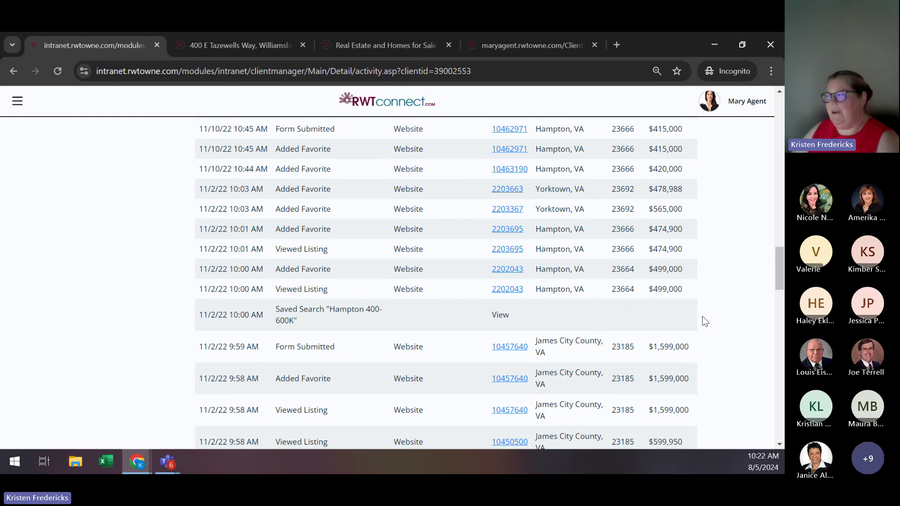
{"action": "scroll", "coordinate": [706, 321], "scroll_direction": "up", "scroll_amount": 8}
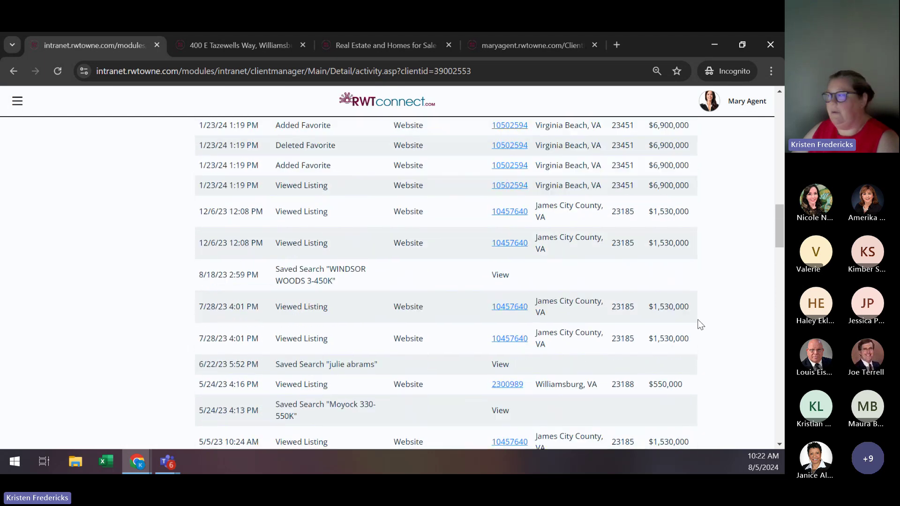
{"action": "scroll", "coordinate": [699, 322], "scroll_direction": "up", "scroll_amount": 1}
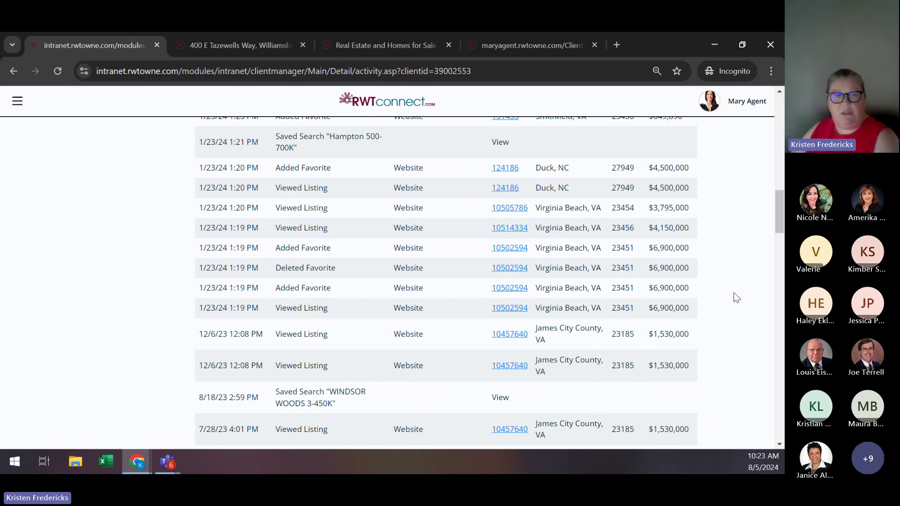
{"action": "scroll", "coordinate": [734, 296], "scroll_direction": "up", "scroll_amount": 4}
{"action": "scroll", "coordinate": [735, 296], "scroll_direction": "up", "scroll_amount": 1}
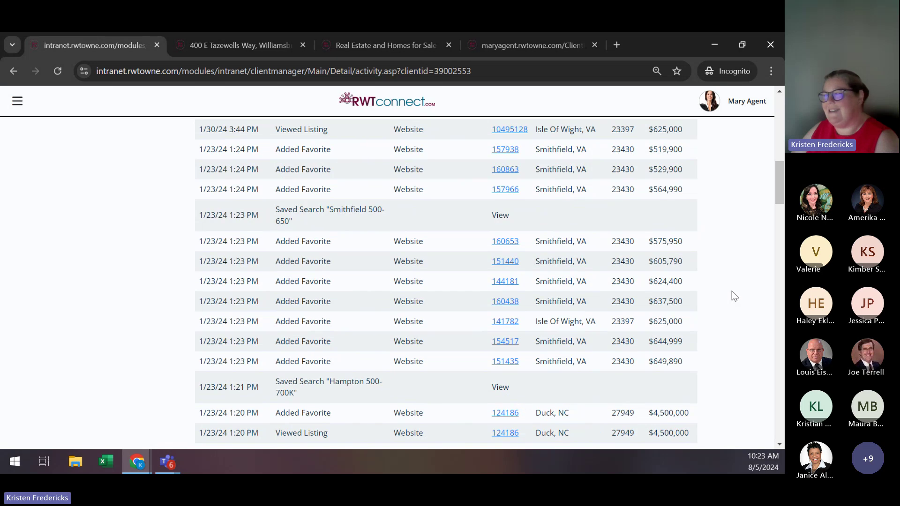
{"action": "scroll", "coordinate": [734, 297], "scroll_direction": "up", "scroll_amount": 1}
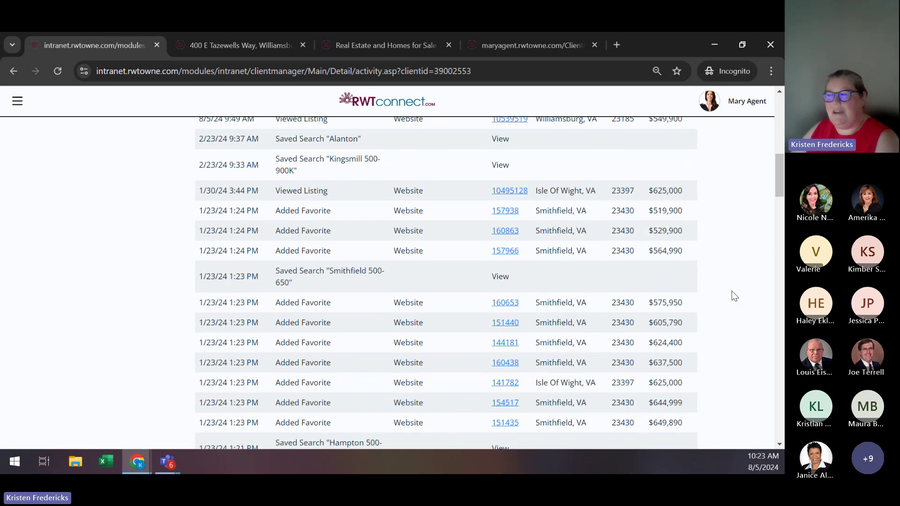
{"action": "scroll", "coordinate": [734, 296], "scroll_direction": "up", "scroll_amount": 5}
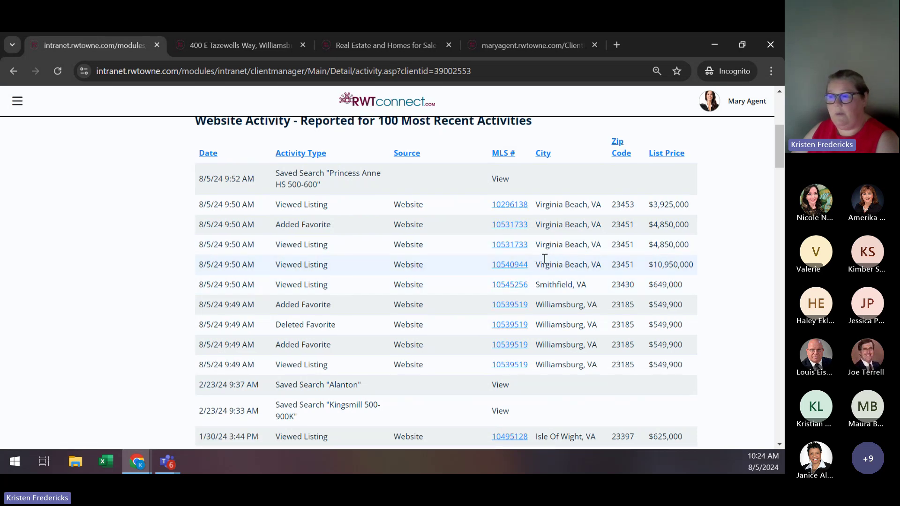
Start a new saved search from Create under Searches & Email Notification.
{"action": "scroll", "coordinate": [545, 259], "scroll_direction": "up", "scroll_amount": 5}
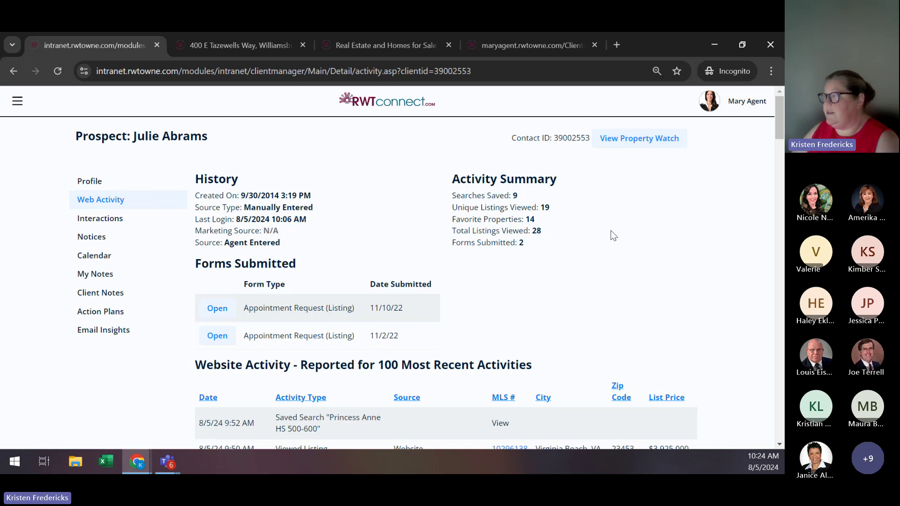
{"action": "scroll", "coordinate": [613, 235], "scroll_direction": "down", "scroll_amount": 5}
{"action": "scroll", "coordinate": [613, 235], "scroll_direction": "down", "scroll_amount": 7}
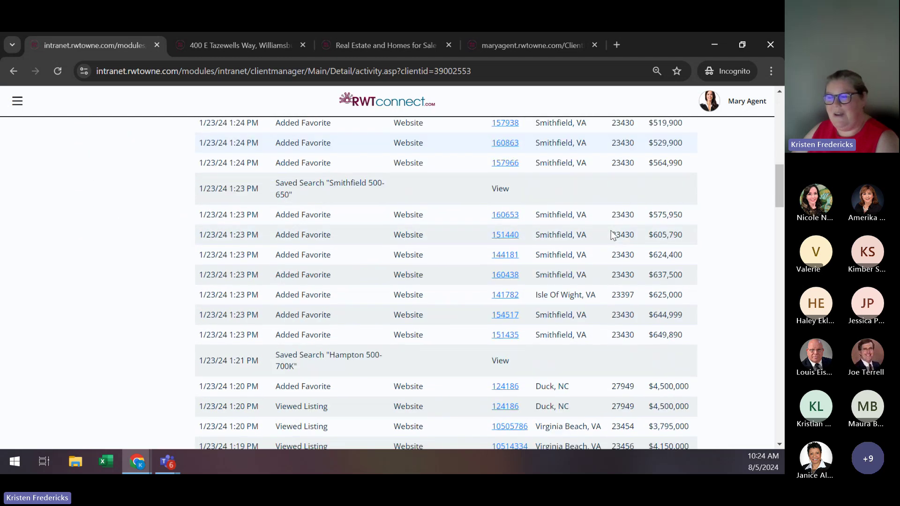
{"action": "scroll", "coordinate": [613, 235], "scroll_direction": "down", "scroll_amount": 2}
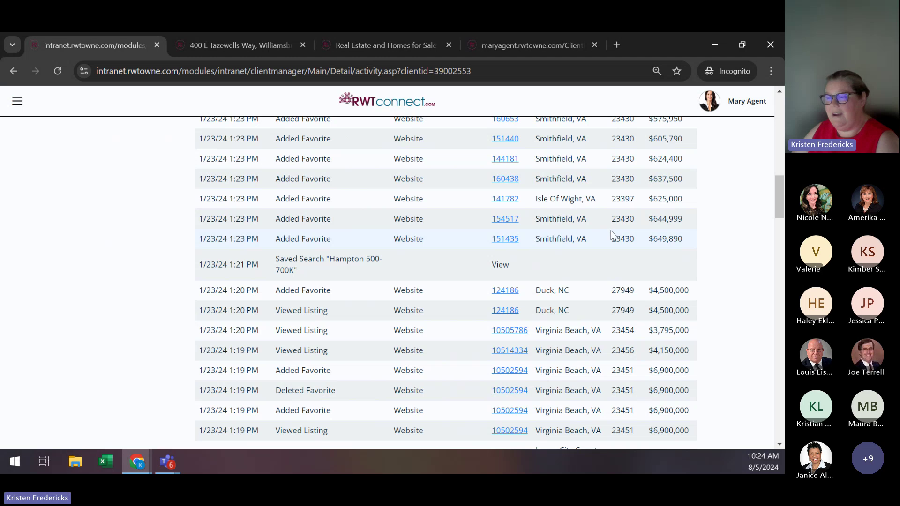
{"action": "scroll", "coordinate": [613, 235], "scroll_direction": "down", "scroll_amount": 3}
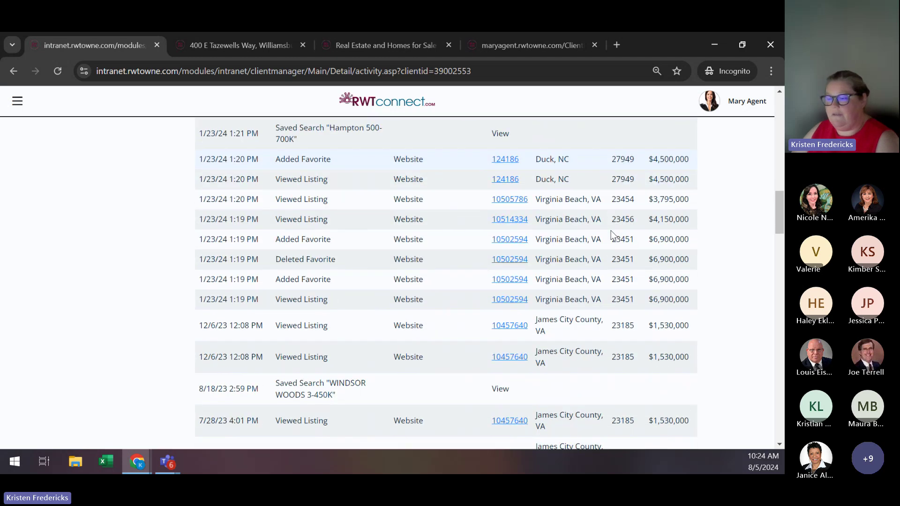
{"action": "scroll", "coordinate": [613, 236], "scroll_direction": "down", "scroll_amount": 20}
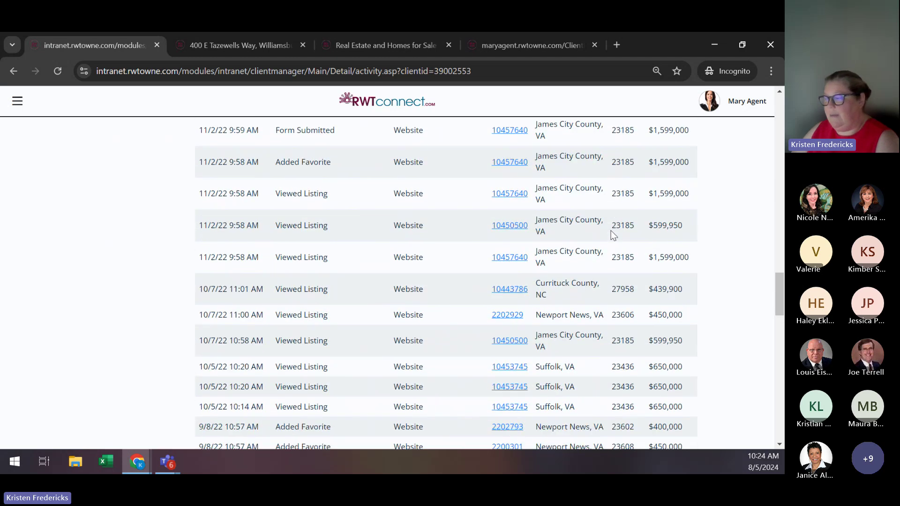
{"action": "scroll", "coordinate": [613, 235], "scroll_direction": "down", "scroll_amount": 10}
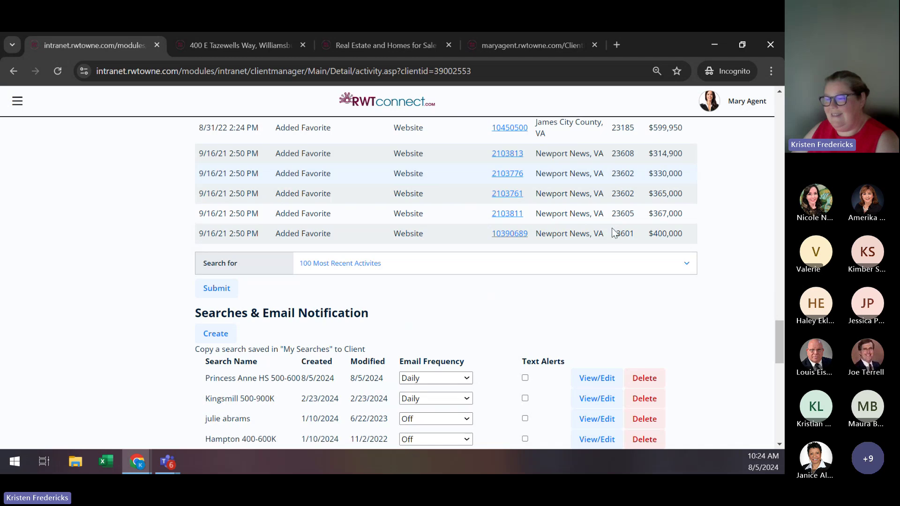
{"action": "scroll", "coordinate": [613, 233], "scroll_direction": "down", "scroll_amount": 4}
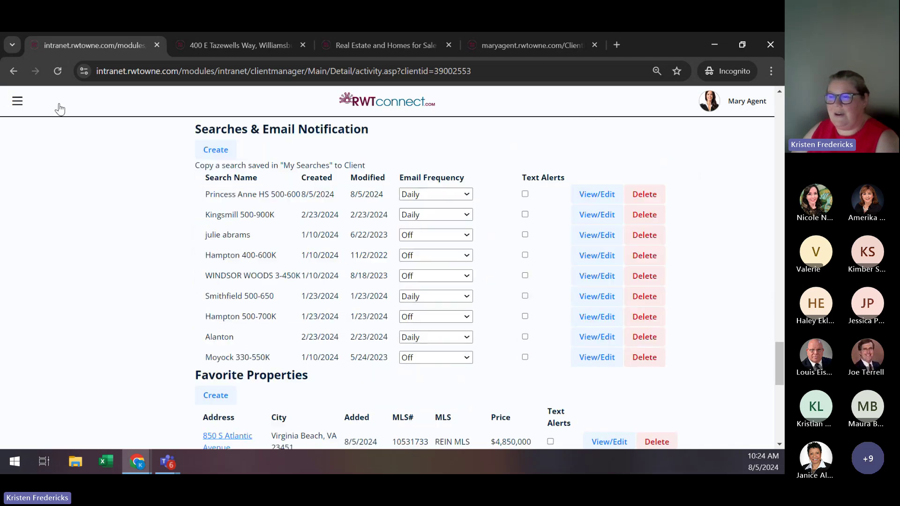
{"action": "left_click", "coordinate": [216, 150]}
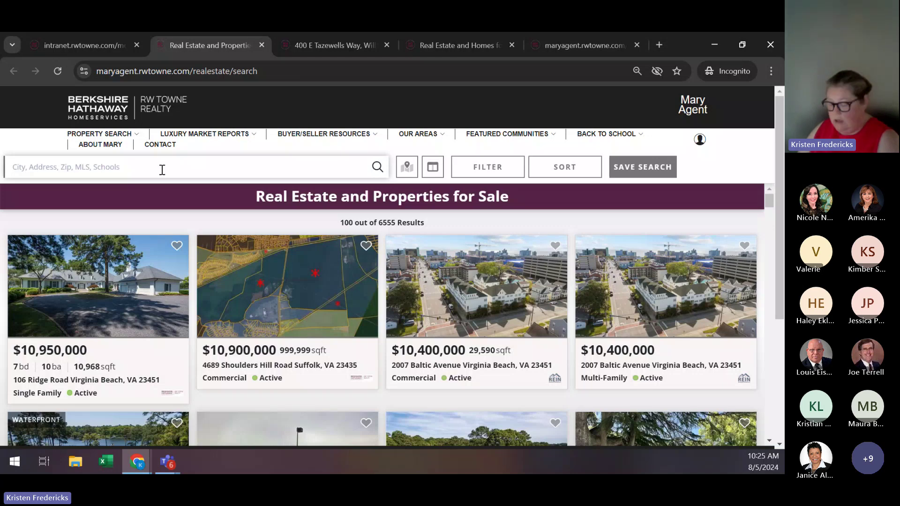
Add Newport News, VA and Hampton, VA as the search locations.
{"action": "type", "text": "Newport"}
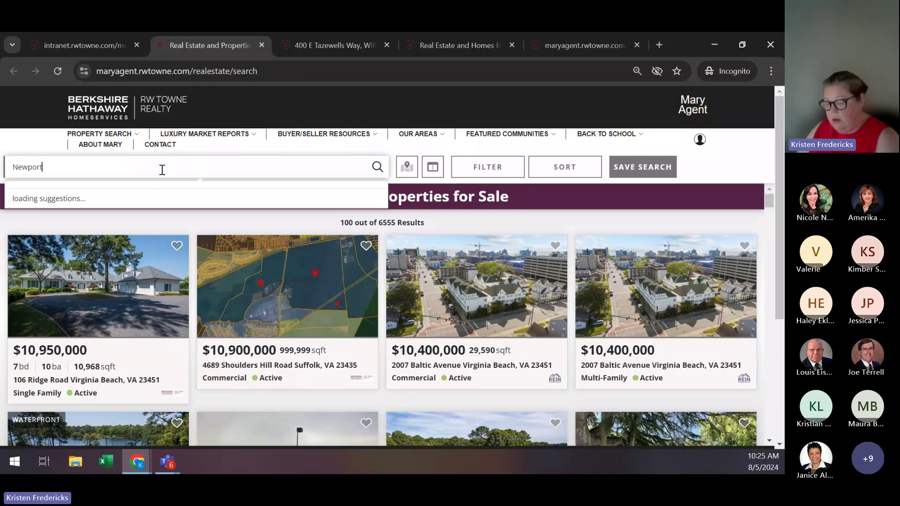
{"action": "type", "text": " News"}
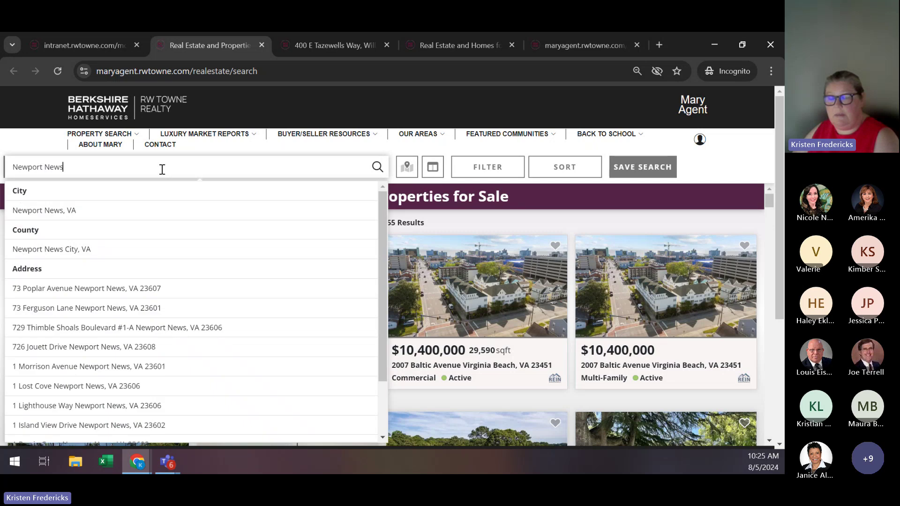
{"action": "left_click", "coordinate": [60, 212]}
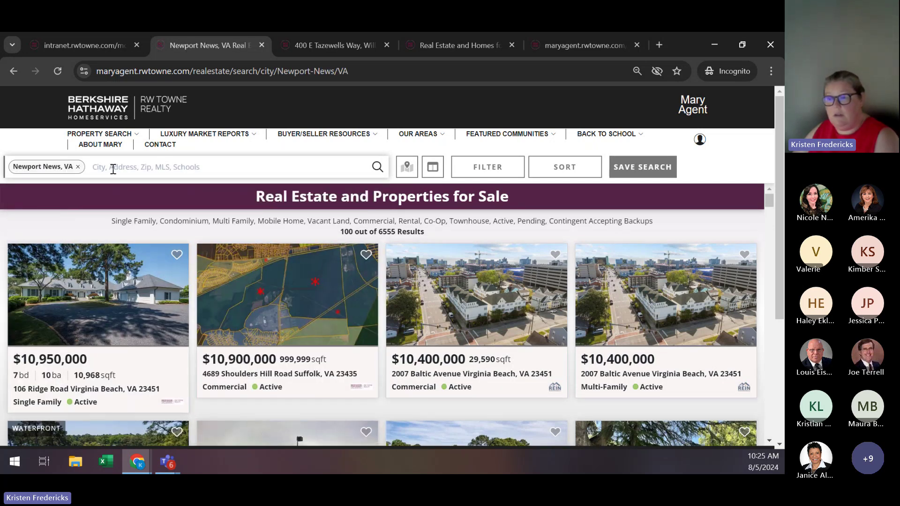
{"action": "type", "text": "hampton"}
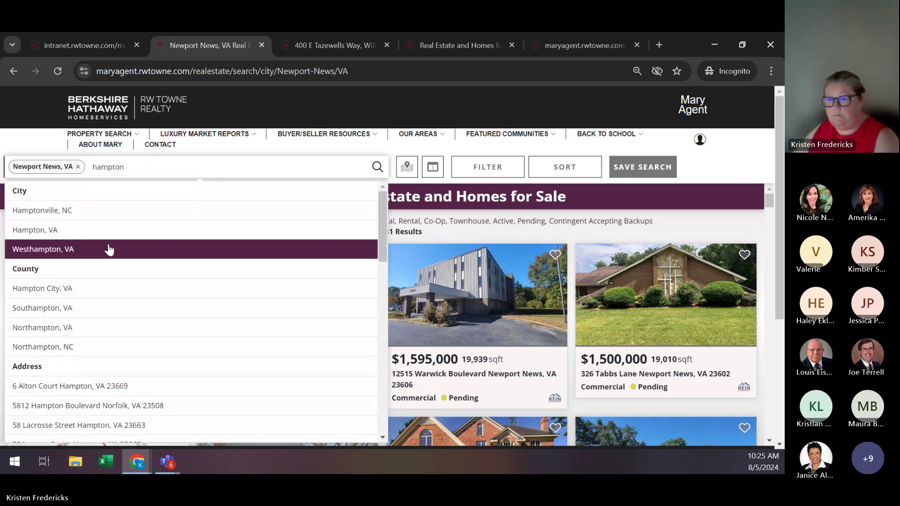
{"action": "left_click", "coordinate": [106, 237]}
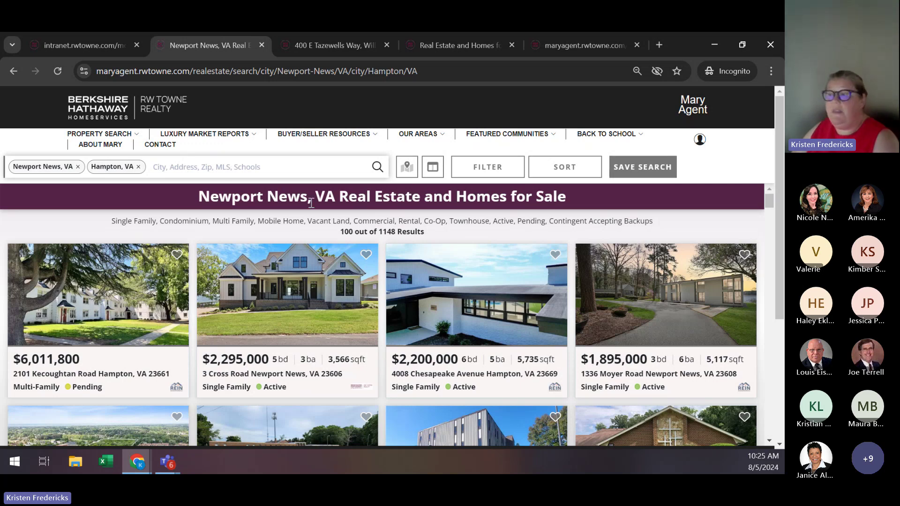
Exclude Pending and Contingent listings and set the price range to 250000–400000.
{"action": "left_click", "coordinate": [492, 168]}
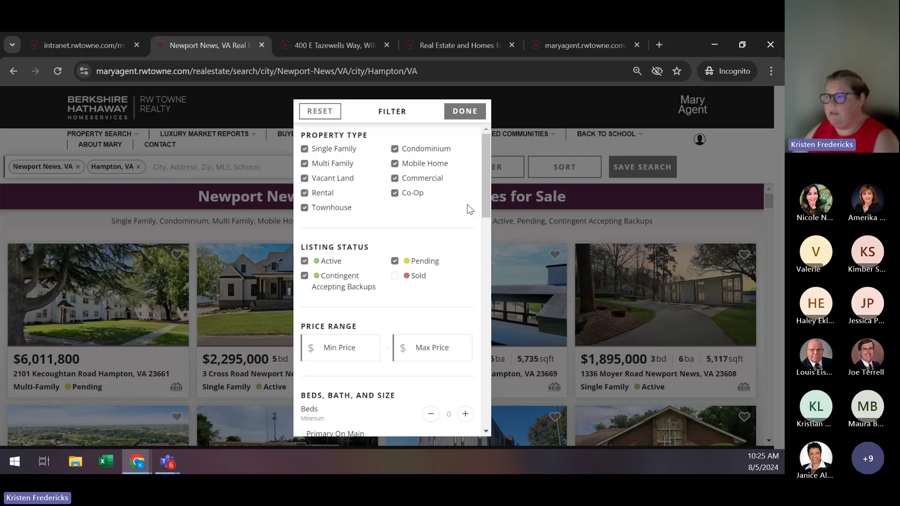
{"action": "left_click", "coordinate": [394, 260]}
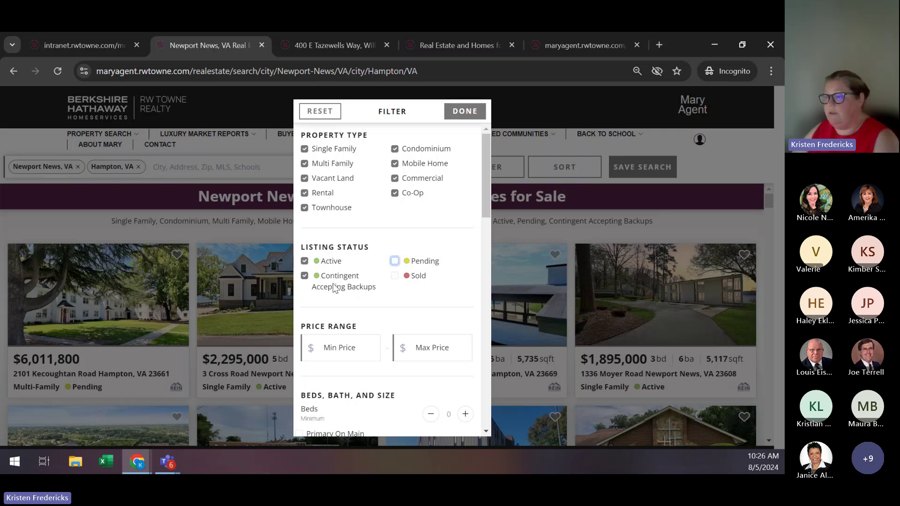
{"action": "left_click", "coordinate": [305, 277]}
{"action": "scroll", "coordinate": [458, 249], "scroll_direction": "down", "scroll_amount": 3}
{"action": "left_click", "coordinate": [332, 223]}
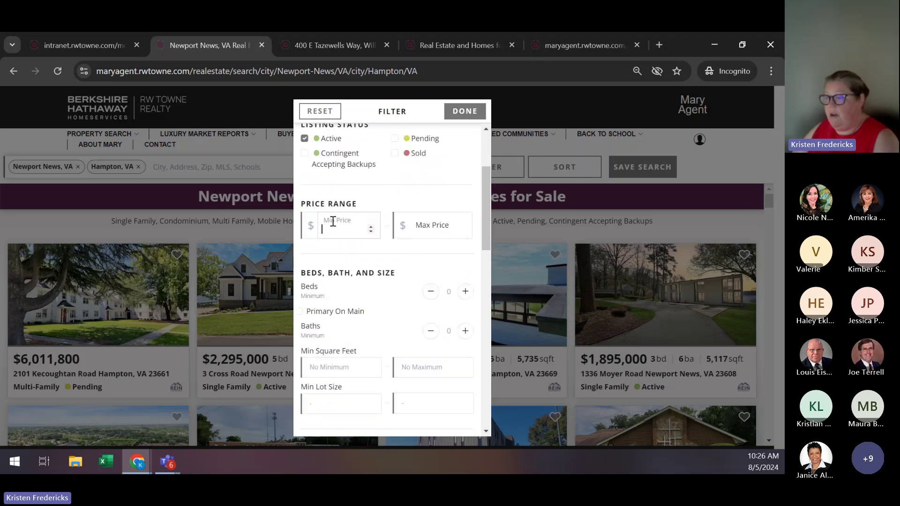
{"action": "type", "text": "2"}
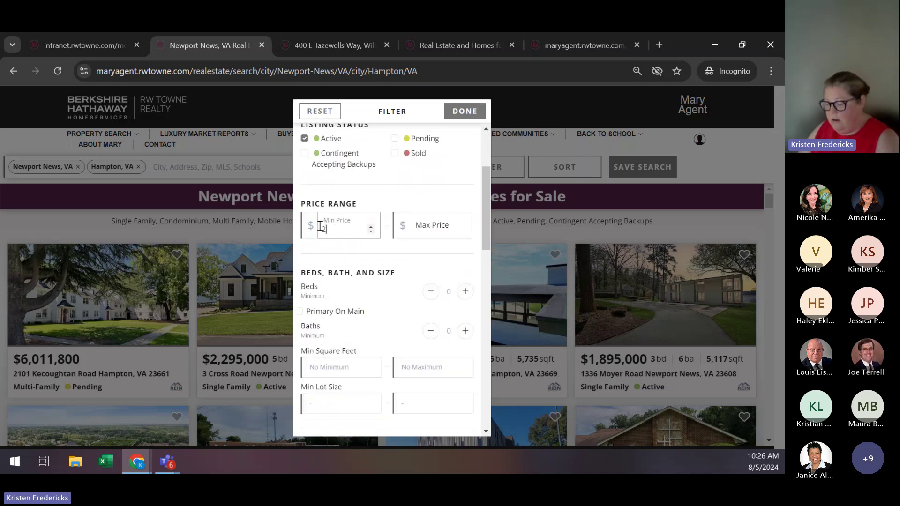
{"action": "type", "text": "50000"}
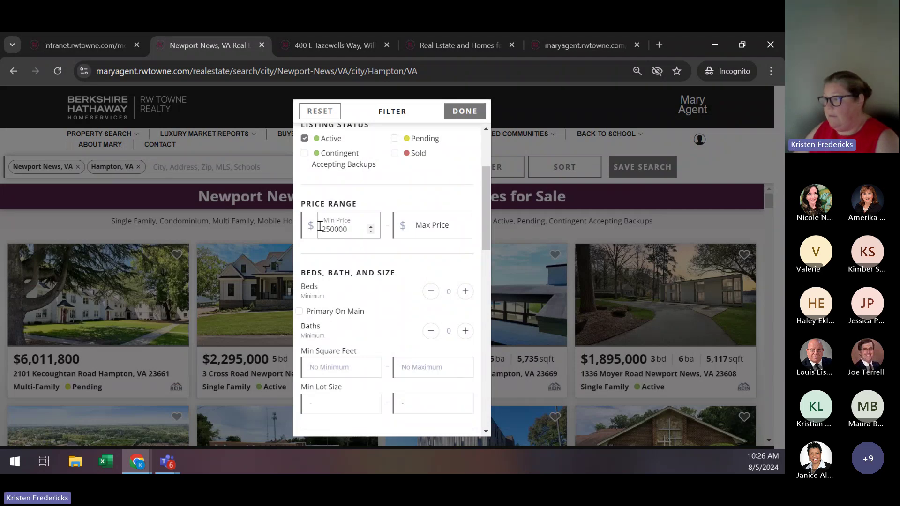
{"action": "left_click", "coordinate": [431, 216]}
{"action": "type", "text": "400"}
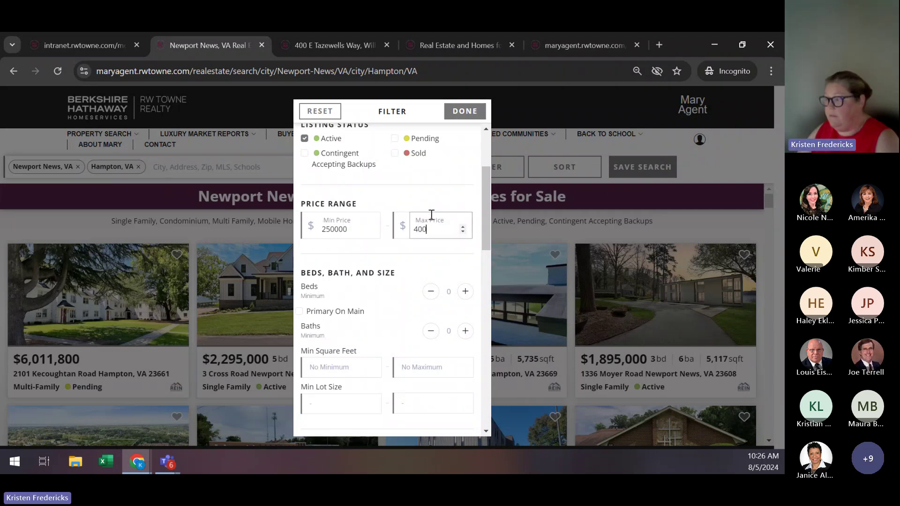
{"action": "type", "text": "000"}
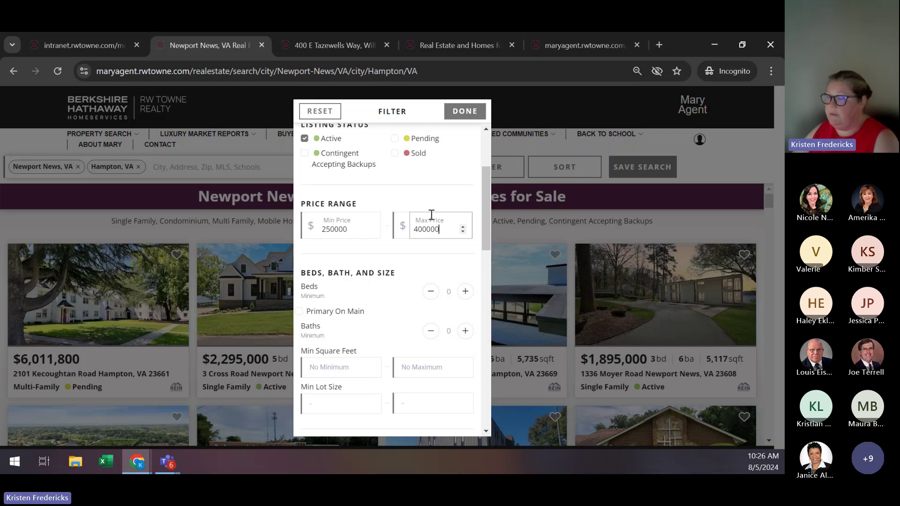
{"action": "scroll", "coordinate": [432, 214], "scroll_direction": "down", "scroll_amount": 2}
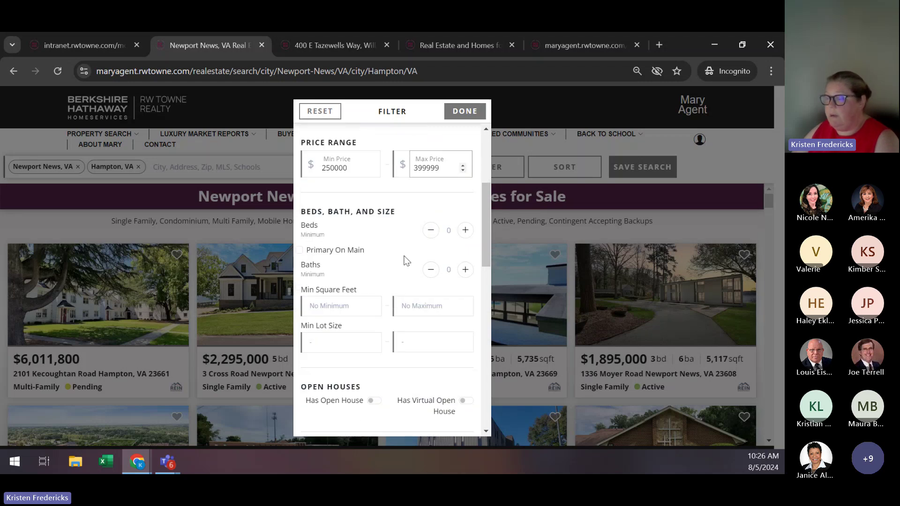
{"action": "left_click", "coordinate": [431, 235]}
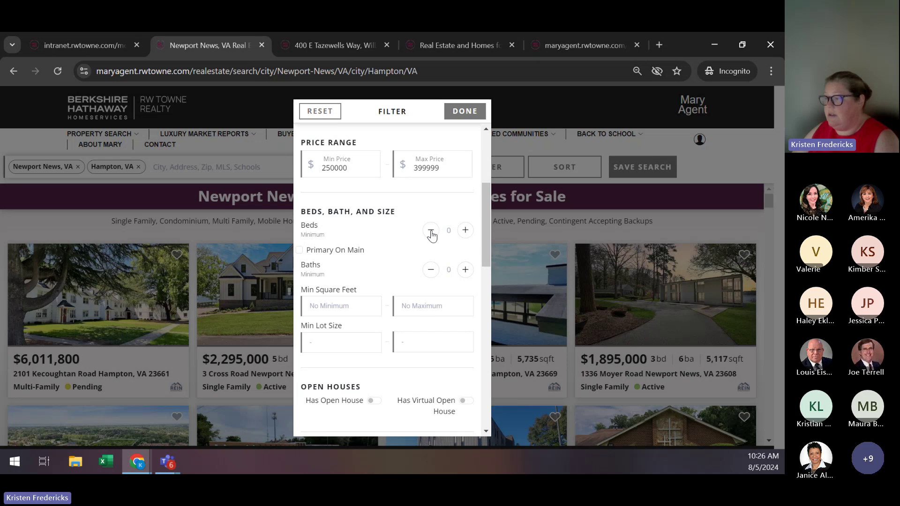
Require at least 3 beds, 2 baths and 1 garage space, and apply the filters.
{"action": "left_click", "coordinate": [465, 230]}
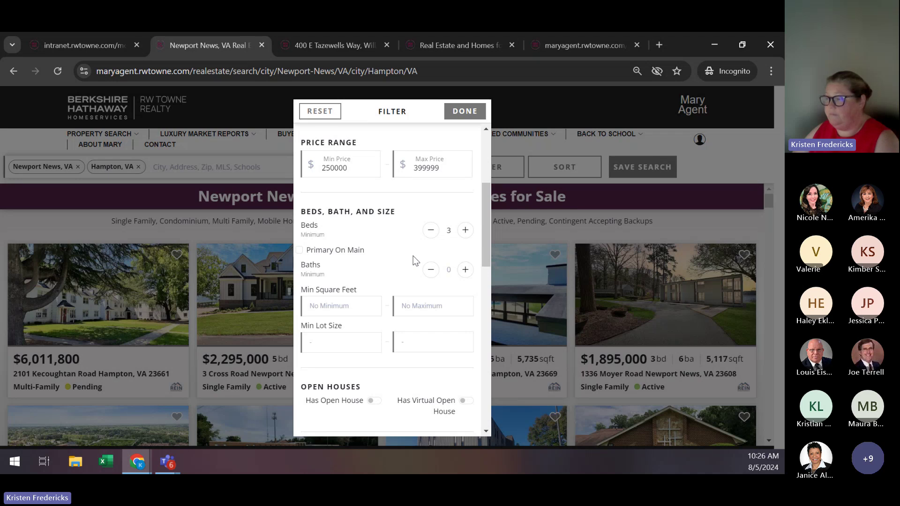
{"action": "scroll", "coordinate": [392, 260], "scroll_direction": "down", "scroll_amount": 1}
{"action": "scroll", "coordinate": [392, 261], "scroll_direction": "down", "scroll_amount": 1}
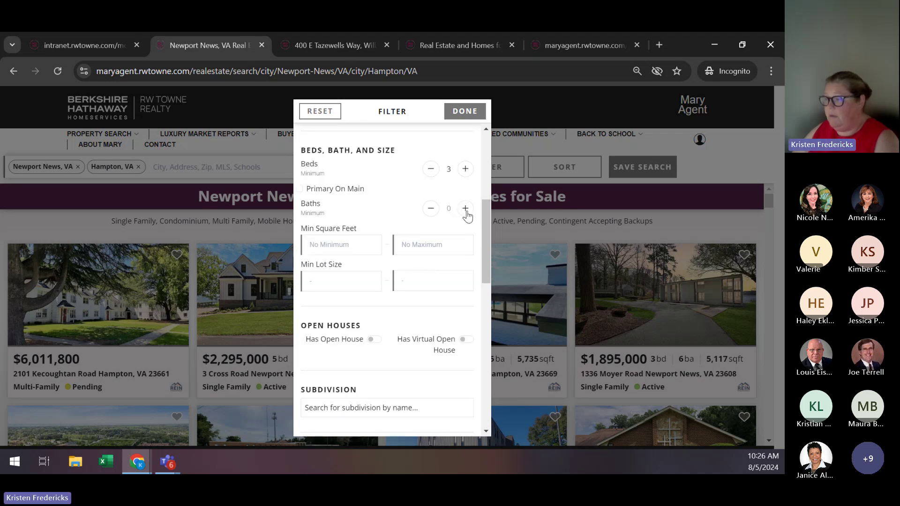
{"action": "left_click", "coordinate": [465, 209]}
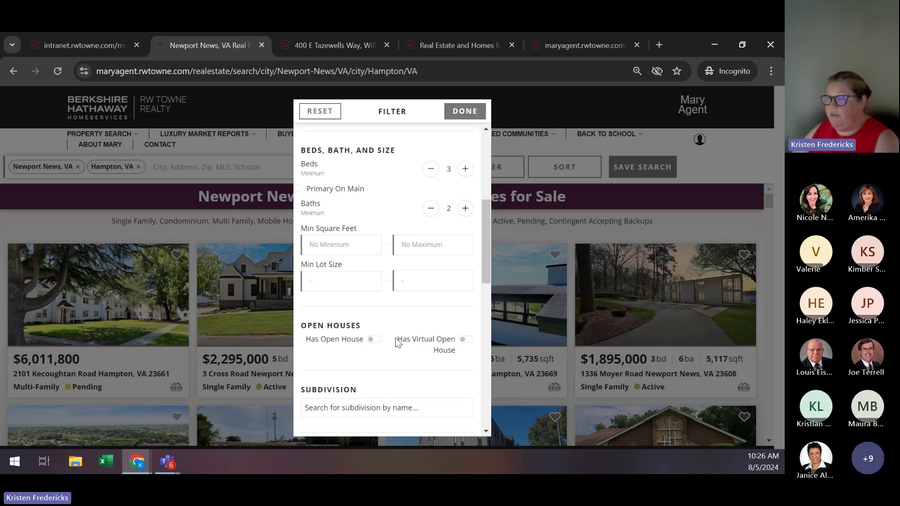
{"action": "scroll", "coordinate": [348, 269], "scroll_direction": "down", "scroll_amount": 4}
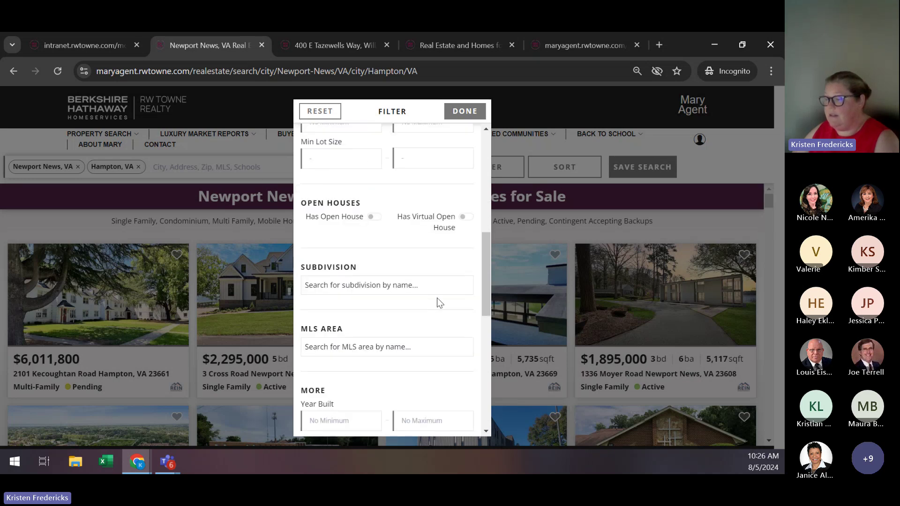
{"action": "scroll", "coordinate": [439, 303], "scroll_direction": "down", "scroll_amount": 3}
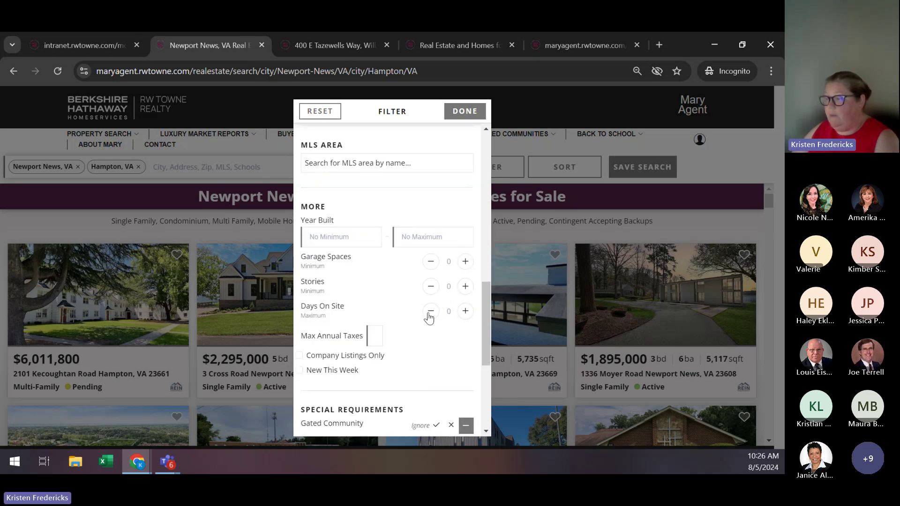
{"action": "scroll", "coordinate": [436, 310], "scroll_direction": "down", "scroll_amount": 2}
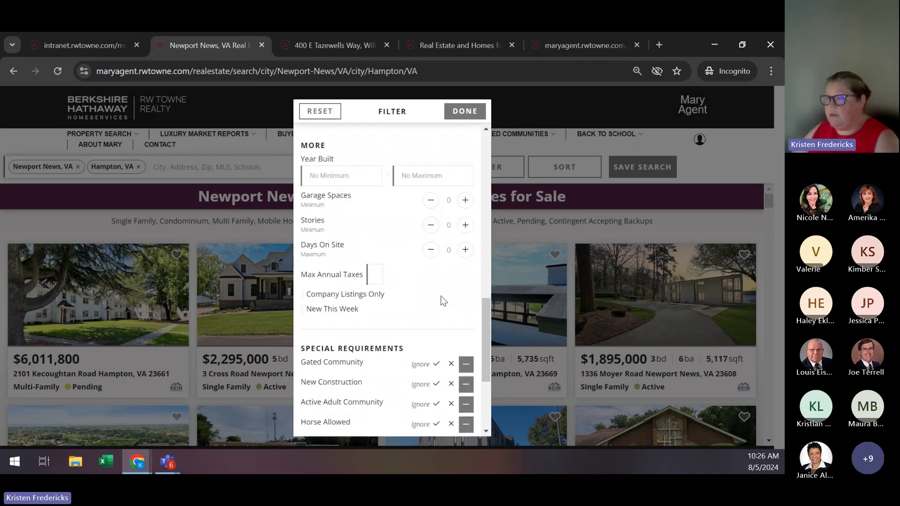
{"action": "left_click", "coordinate": [464, 200]}
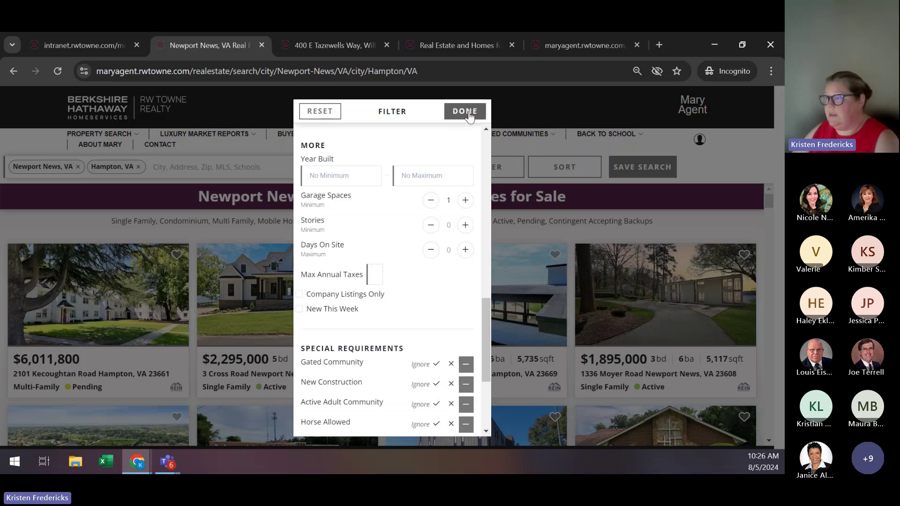
{"action": "left_click", "coordinate": [469, 115]}
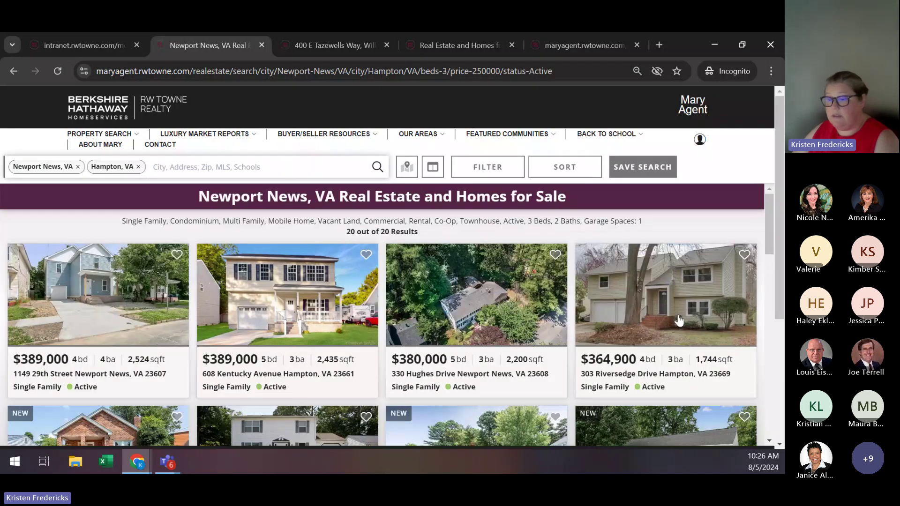
{"action": "scroll", "coordinate": [658, 309], "scroll_direction": "down", "scroll_amount": 1}
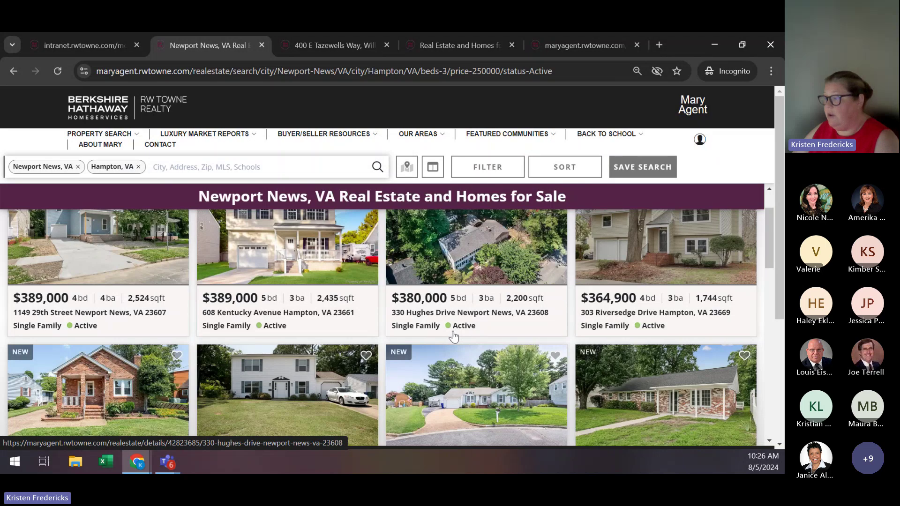
{"action": "scroll", "coordinate": [526, 320], "scroll_direction": "down", "scroll_amount": 1}
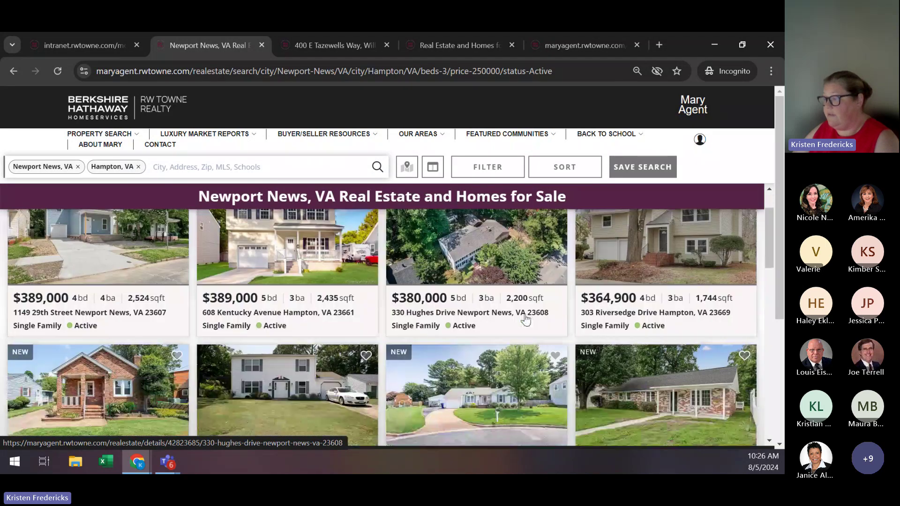
{"action": "scroll", "coordinate": [526, 320], "scroll_direction": "down", "scroll_amount": 5}
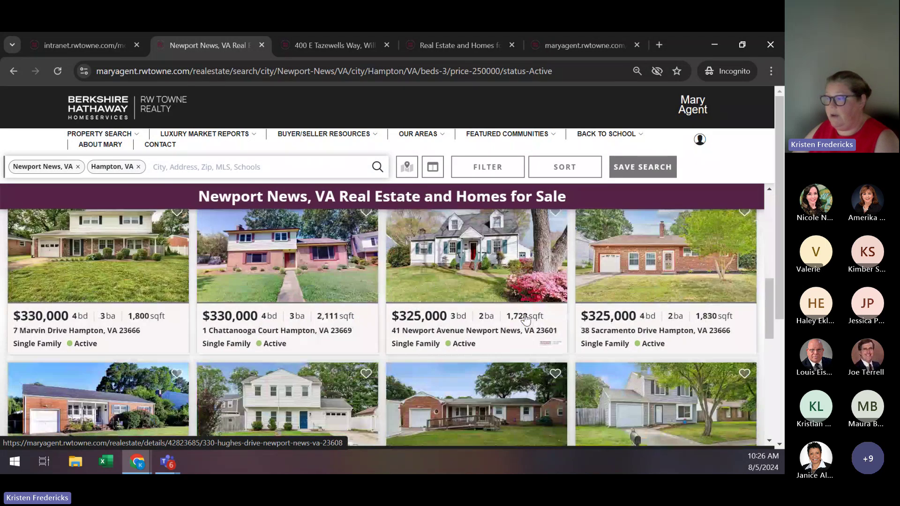
{"action": "scroll", "coordinate": [525, 321], "scroll_direction": "down", "scroll_amount": 2}
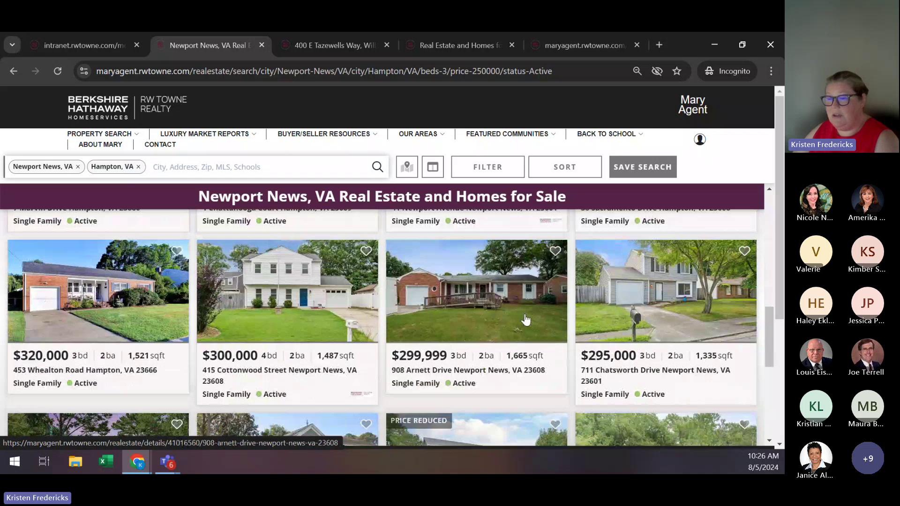
{"action": "scroll", "coordinate": [526, 320], "scroll_direction": "down", "scroll_amount": 3}
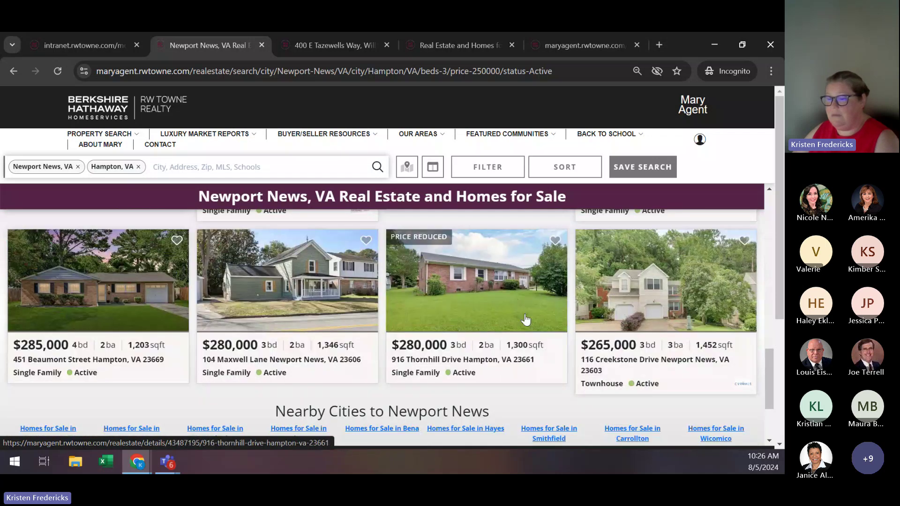
{"action": "scroll", "coordinate": [526, 320], "scroll_direction": "up", "scroll_amount": 10}
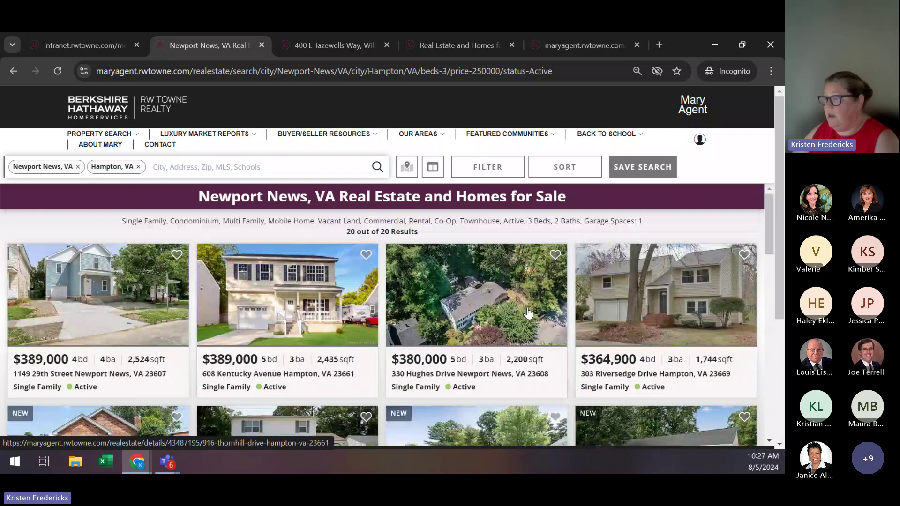
Save the search as 'Peninsula Investment Opportunities' with Daily updates.
{"action": "left_click", "coordinate": [641, 167]}
{"action": "left_click", "coordinate": [374, 193]}
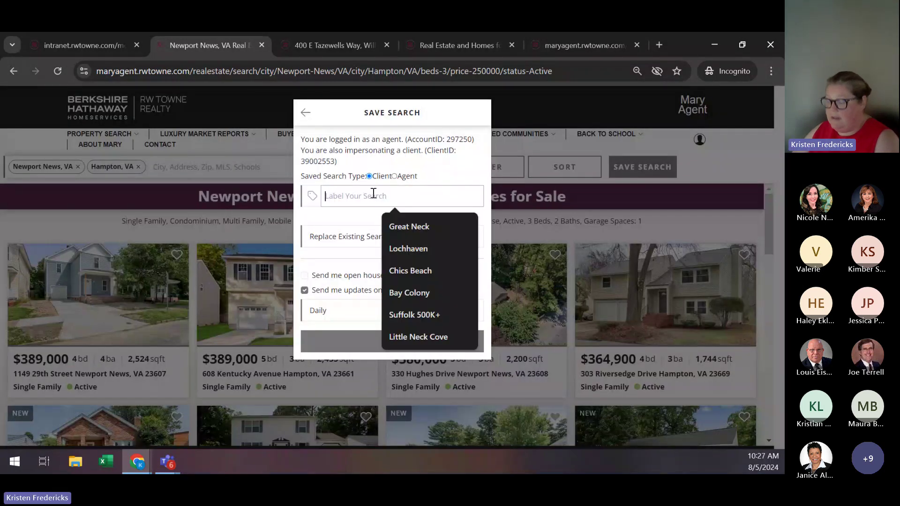
{"action": "type", "text": "Pen"}
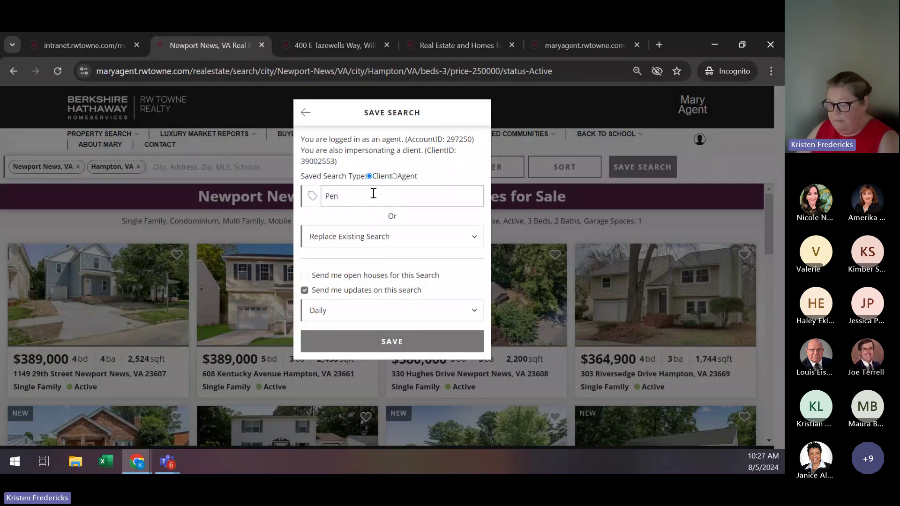
{"action": "type", "text": "insula Inv"}
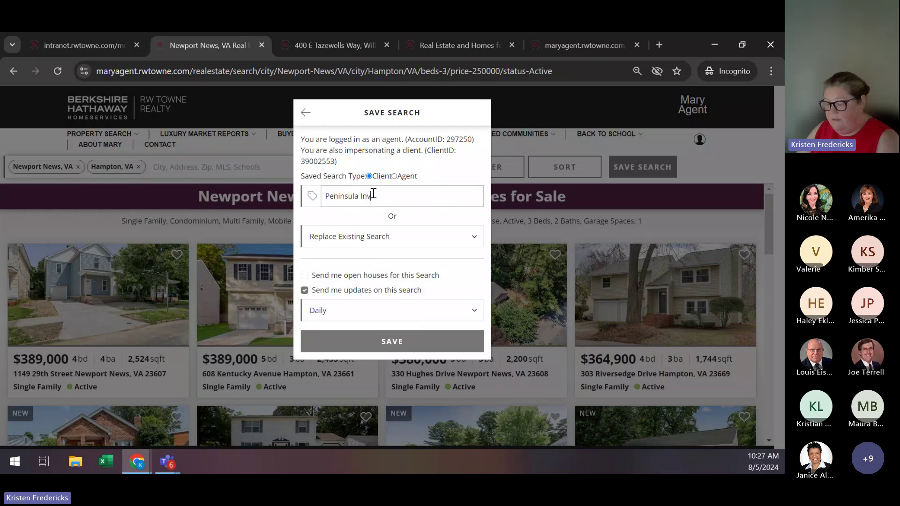
{"action": "type", "text": "estment Opportunit"}
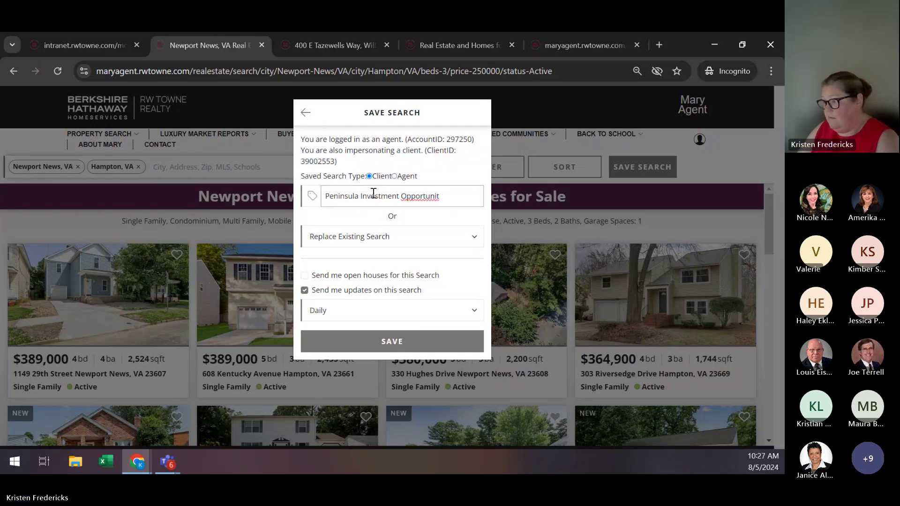
{"action": "type", "text": "ies"}
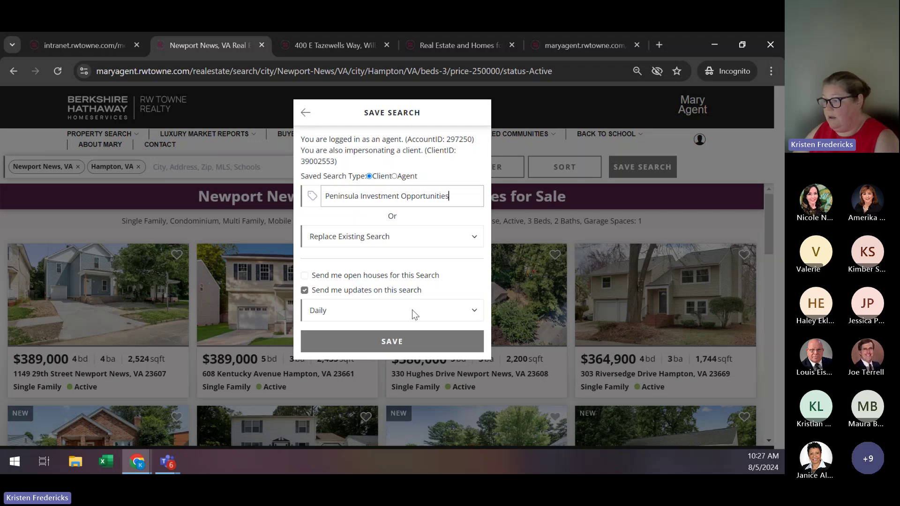
{"action": "left_click", "coordinate": [395, 342]}
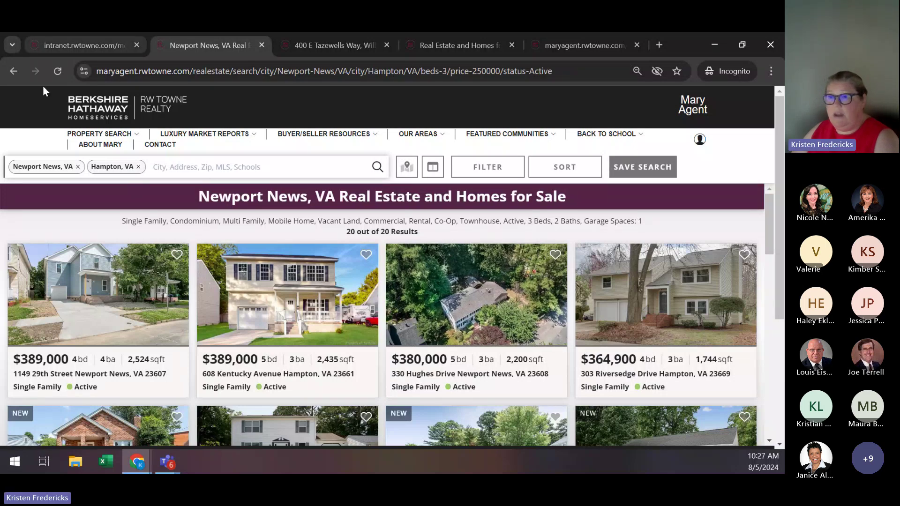
Return to the client's intranet tab and start another new search via Create.
{"action": "left_click", "coordinate": [92, 47]}
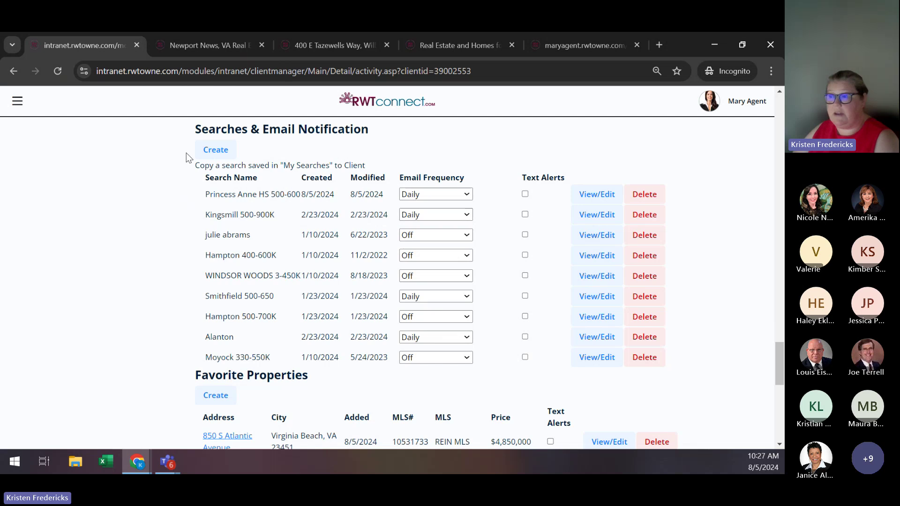
{"action": "left_click", "coordinate": [216, 150]}
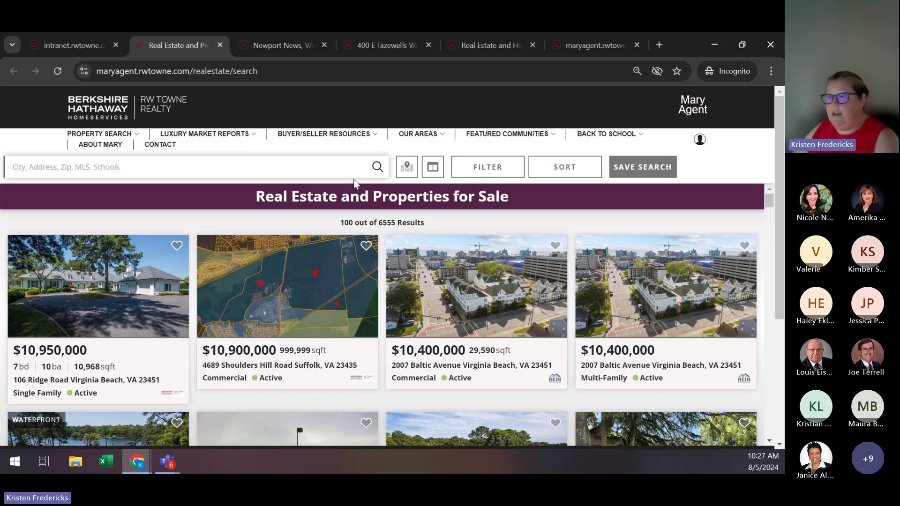
Exclude Pending and Contingent listings in the new search's filter.
{"action": "left_click", "coordinate": [483, 174]}
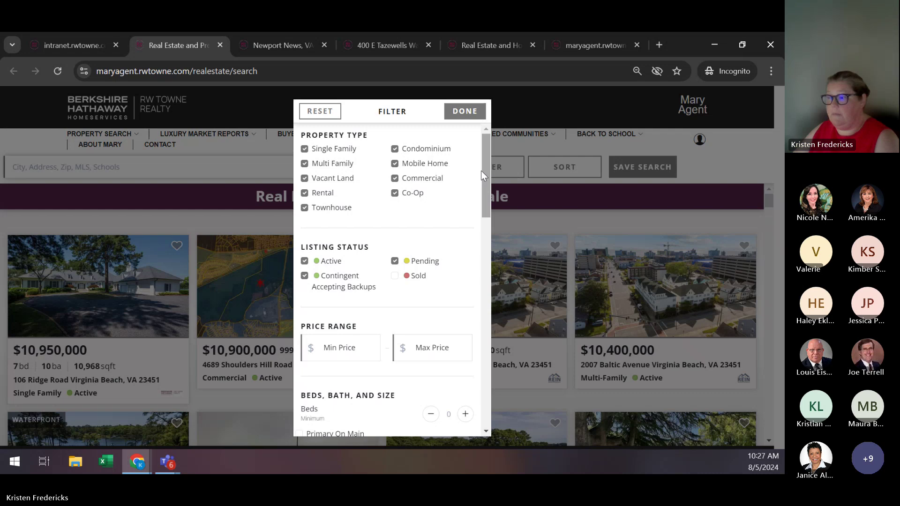
{"action": "left_click", "coordinate": [395, 261]}
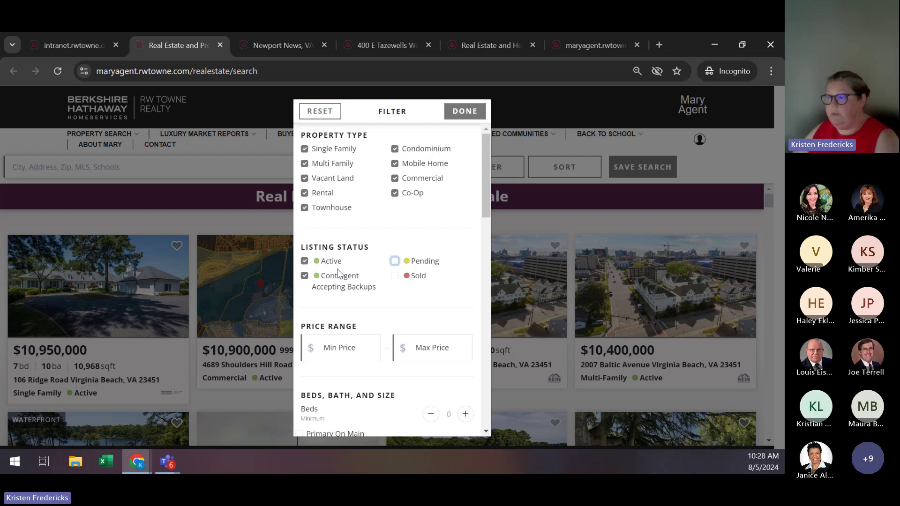
{"action": "left_click", "coordinate": [304, 276]}
{"action": "scroll", "coordinate": [419, 279], "scroll_direction": "down", "scroll_amount": 6}
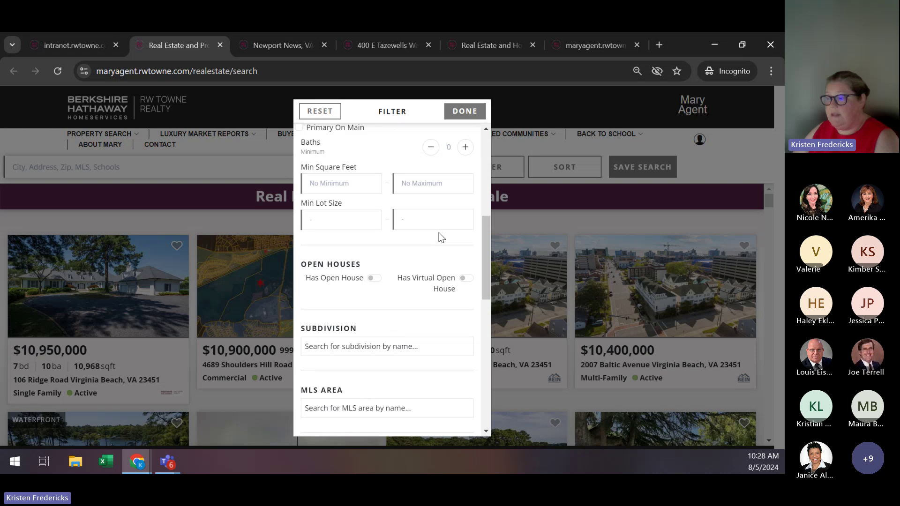
{"action": "scroll", "coordinate": [440, 237], "scroll_direction": "down", "scroll_amount": 1}
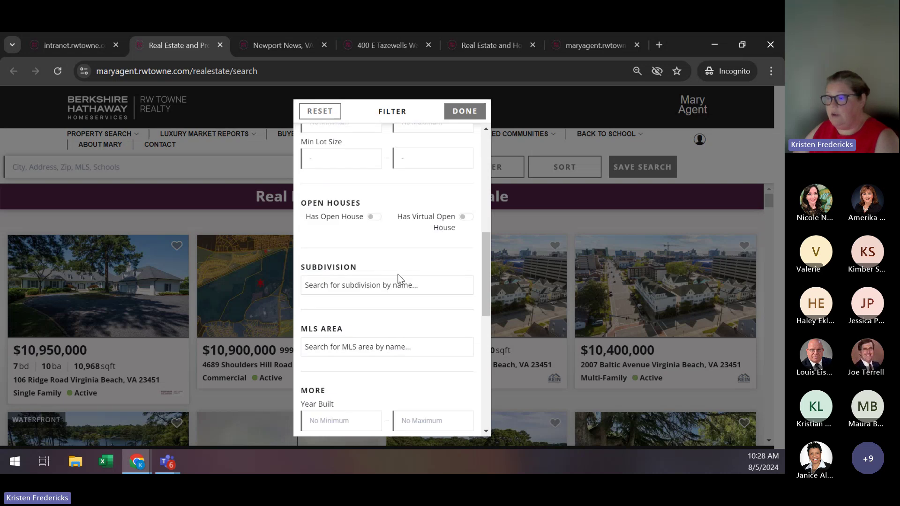
Search the Subdivision filter for 'Eagle' to list matching subdivisions.
{"action": "left_click", "coordinate": [379, 283]}
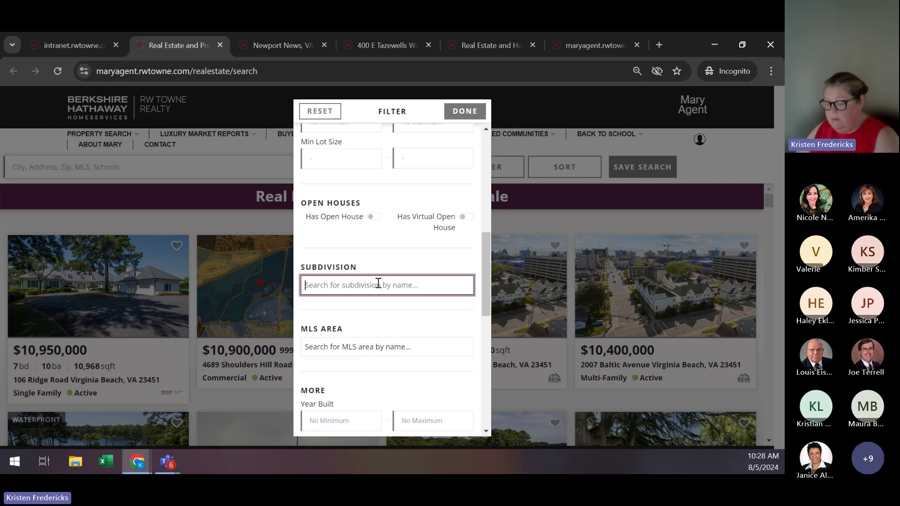
{"action": "type", "text": "Eagle"}
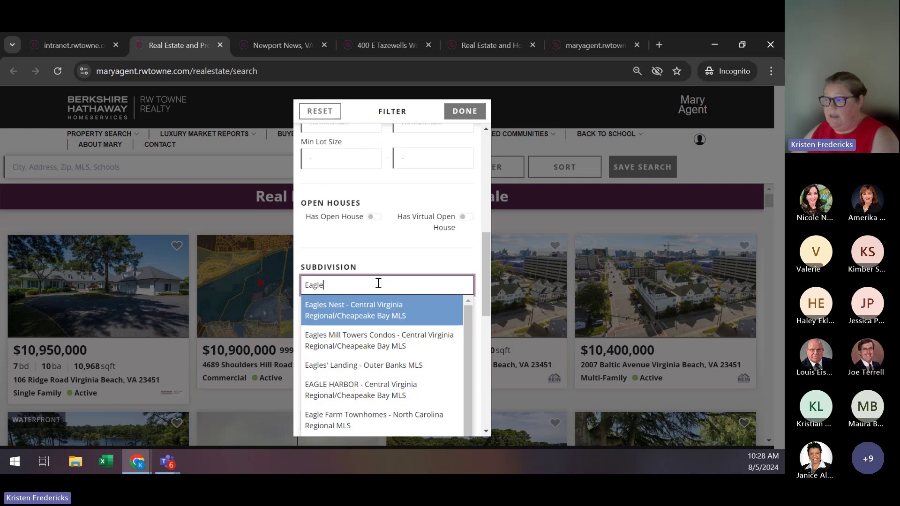
{"action": "scroll", "coordinate": [434, 245], "scroll_direction": "down", "scroll_amount": 2}
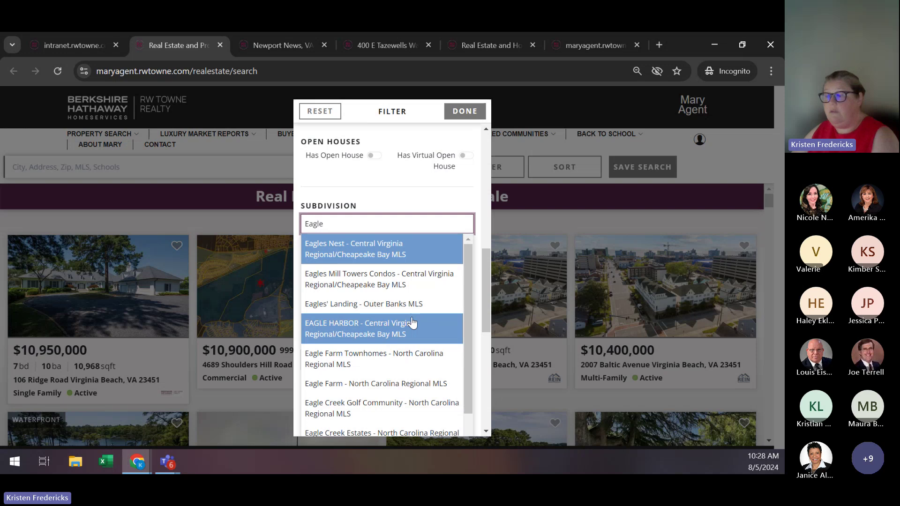
{"action": "scroll", "coordinate": [417, 312], "scroll_direction": "down", "scroll_amount": 1}
{"action": "scroll", "coordinate": [419, 310], "scroll_direction": "down", "scroll_amount": 2}
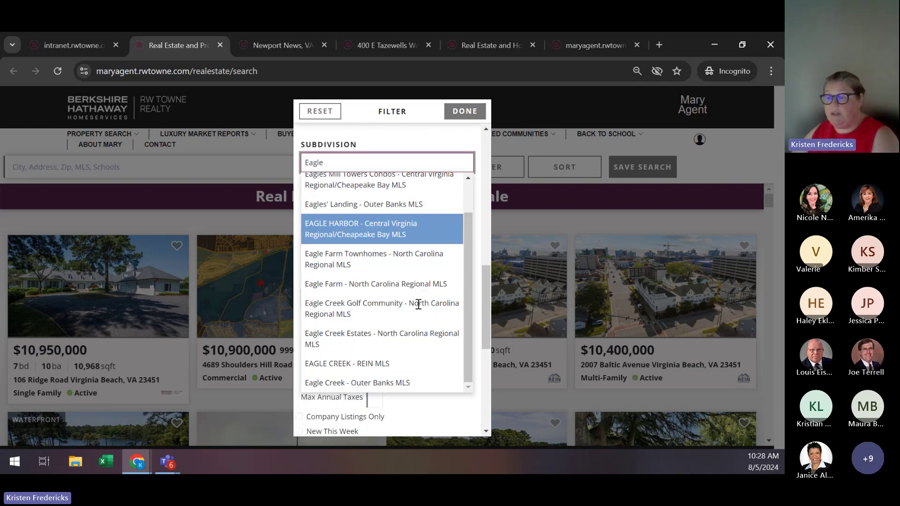
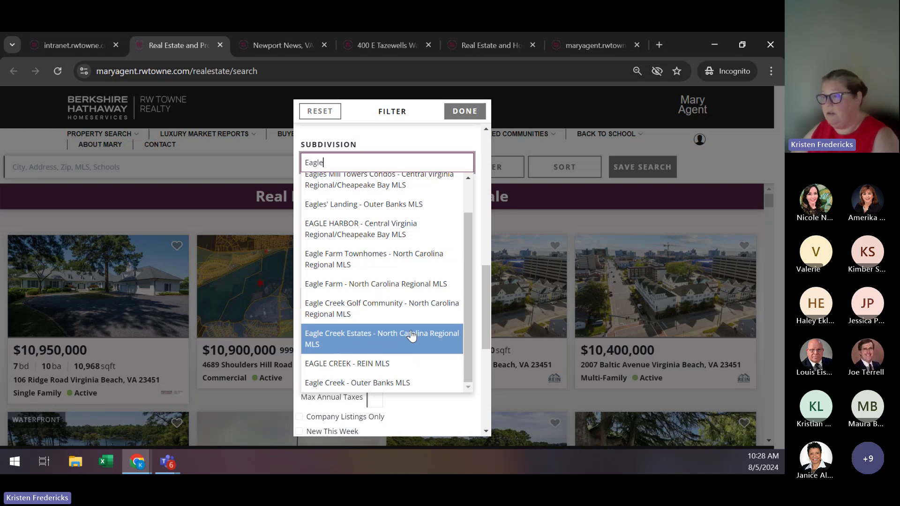
Limit the search to the EAGLE HARBOR - REIN MLS and Eagle Harbor - Williamsburg MLS subdivisions.
{"action": "type", "text": "Har"}
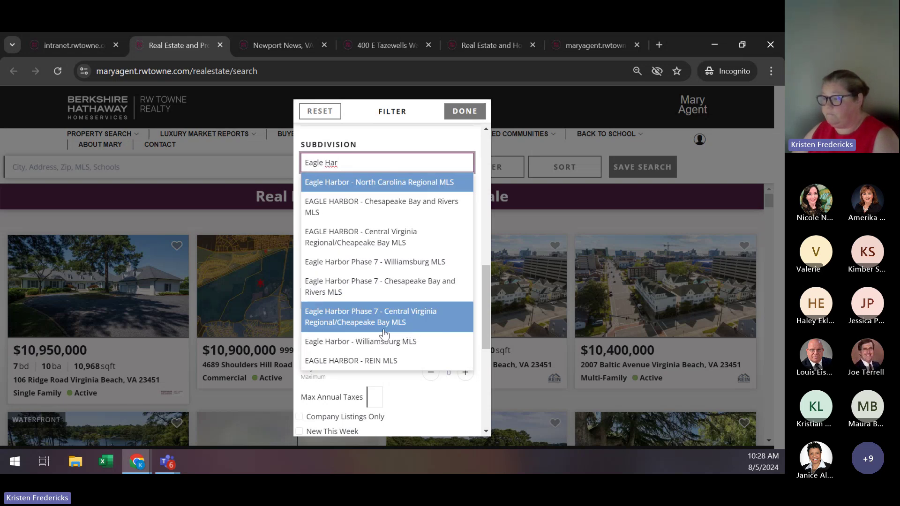
{"action": "left_click", "coordinate": [369, 362]}
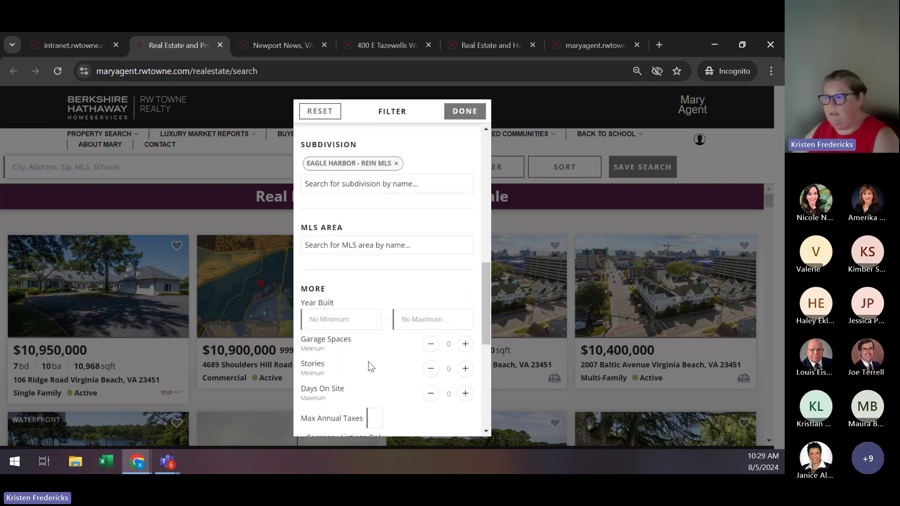
{"action": "left_click", "coordinate": [346, 183]}
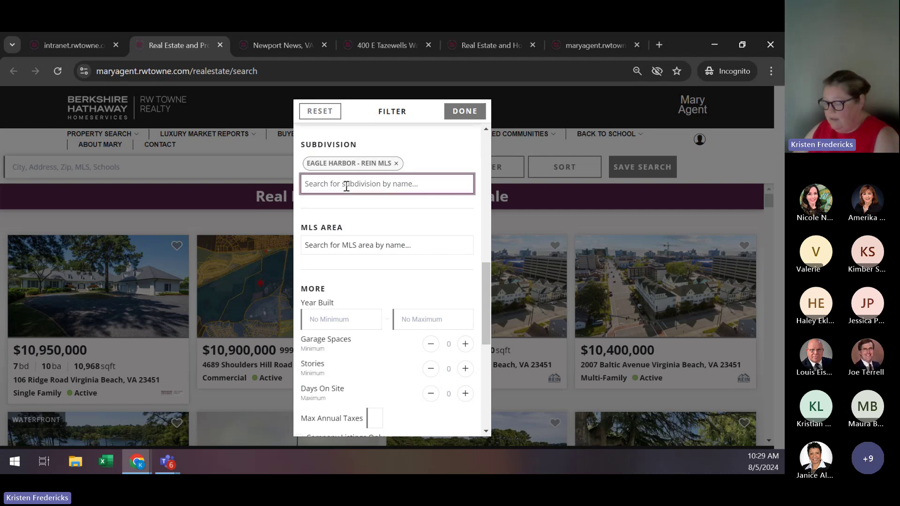
{"action": "type", "text": "Eagle H"}
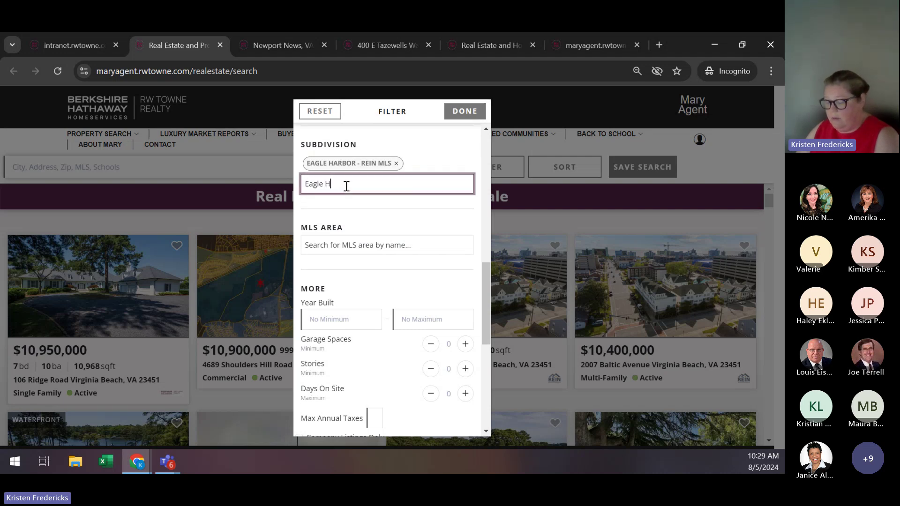
{"action": "type", "text": "arbor"}
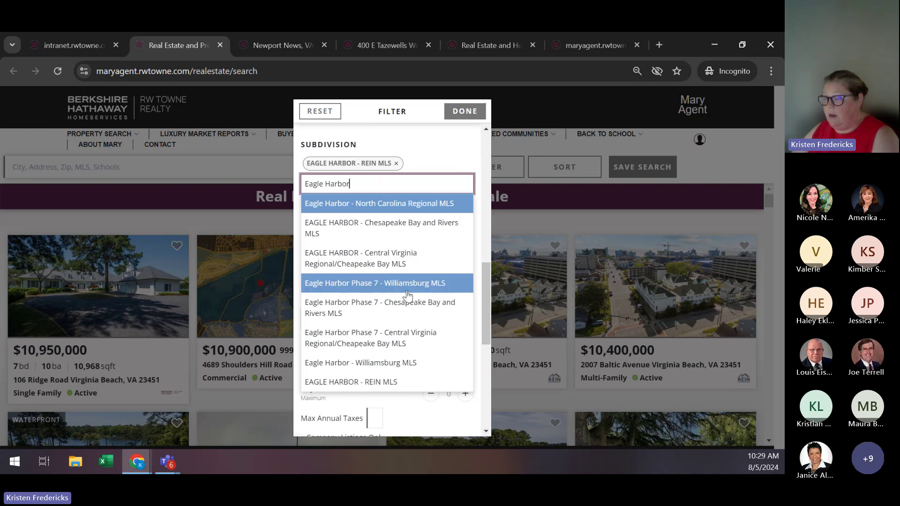
{"action": "left_click", "coordinate": [407, 364]}
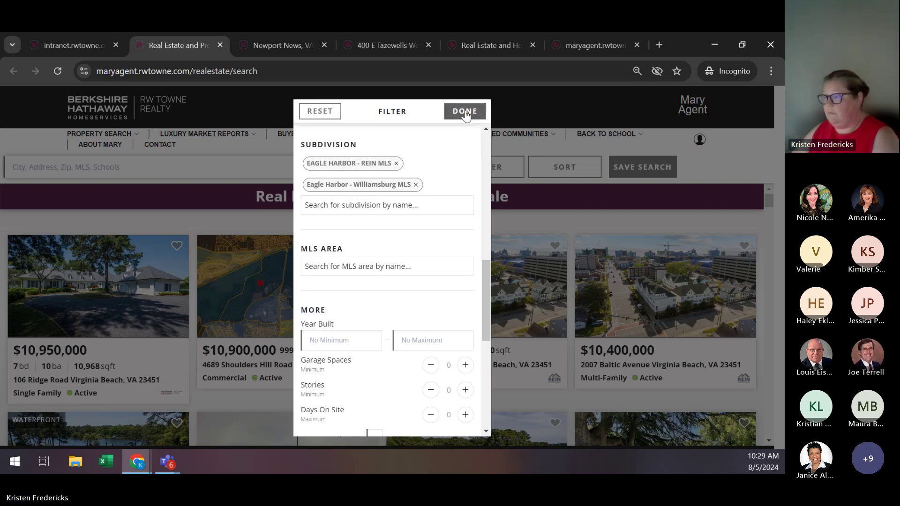
{"action": "left_click", "coordinate": [465, 113]}
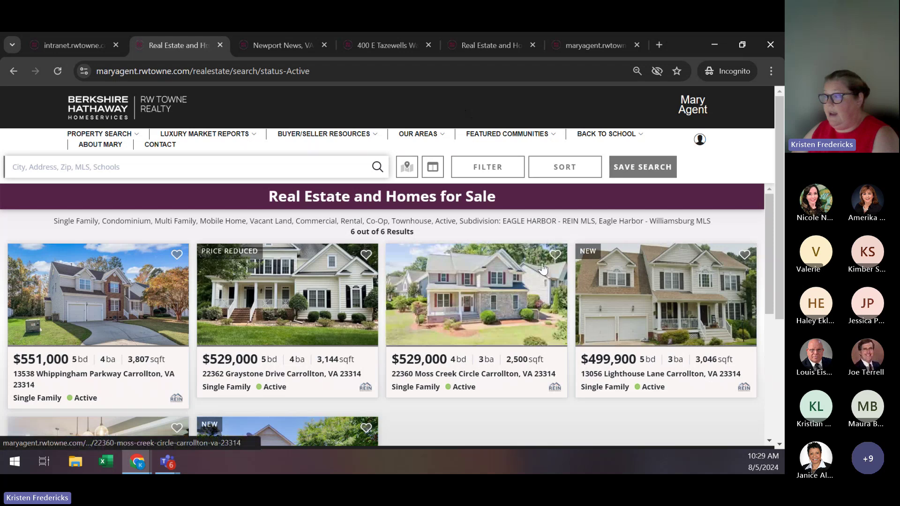
Save the search as a Client search labelled 'Eagle Harbor' with Daily updates, and acknowledge the confirmation.
{"action": "scroll", "coordinate": [542, 267], "scroll_direction": "down", "scroll_amount": 4}
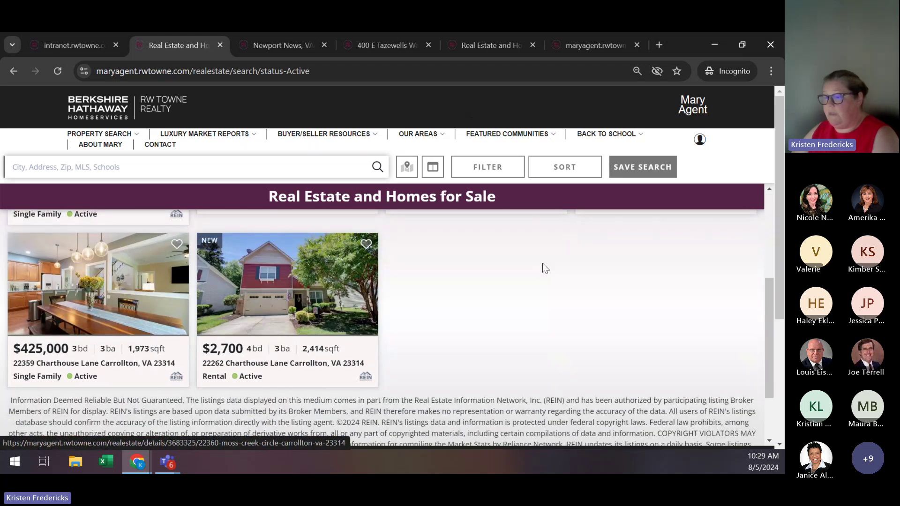
{"action": "scroll", "coordinate": [543, 268], "scroll_direction": "up", "scroll_amount": 4}
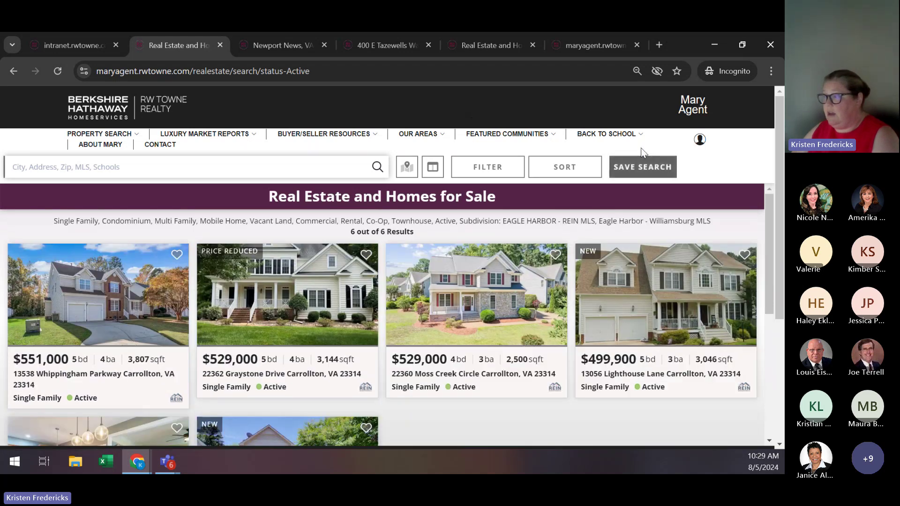
{"action": "left_click", "coordinate": [641, 167]}
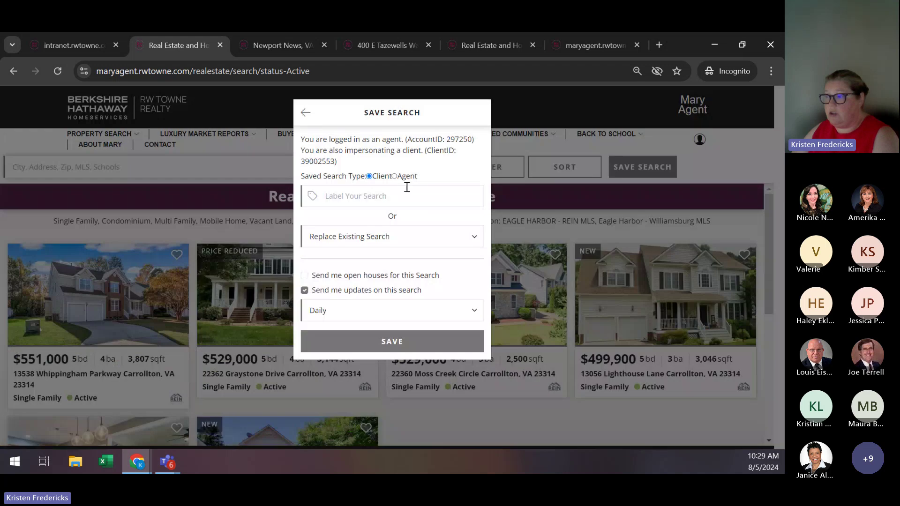
{"action": "left_click", "coordinate": [340, 195]}
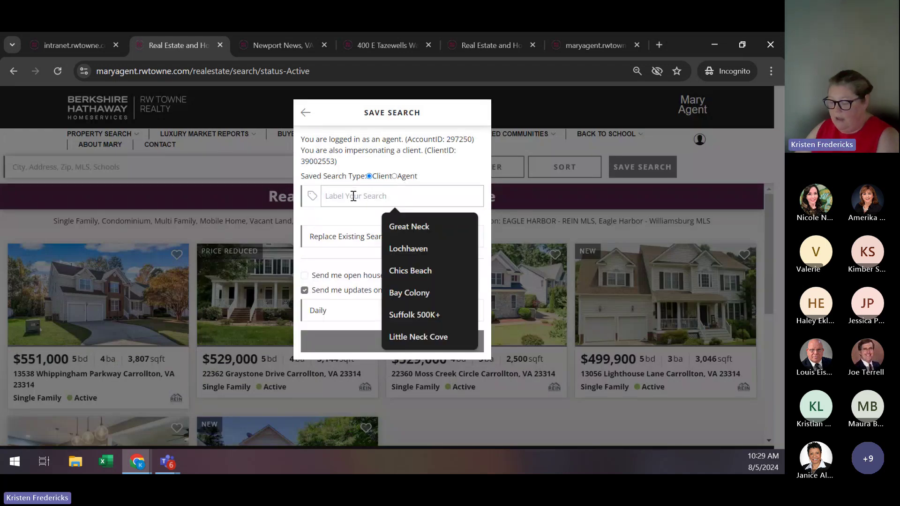
{"action": "type", "text": "Harbor"}
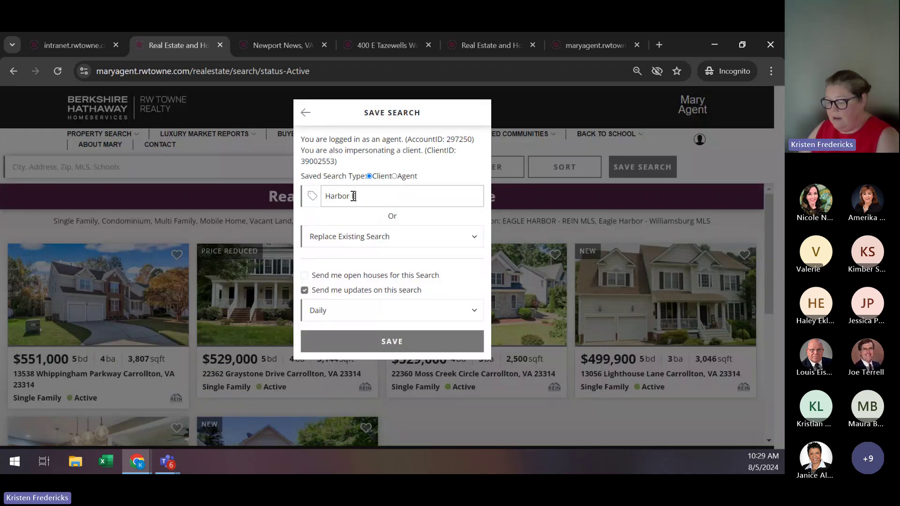
{"action": "key", "text": "BackSpace"}
{"action": "key", "text": "BackSpace"}
{"action": "key", "text": "BackSpace"}
{"action": "key", "text": "BackSpace"}
{"action": "key", "text": "BackSpace"}
{"action": "key", "text": "BackSpace"}
{"action": "key", "text": "BackSpace"}
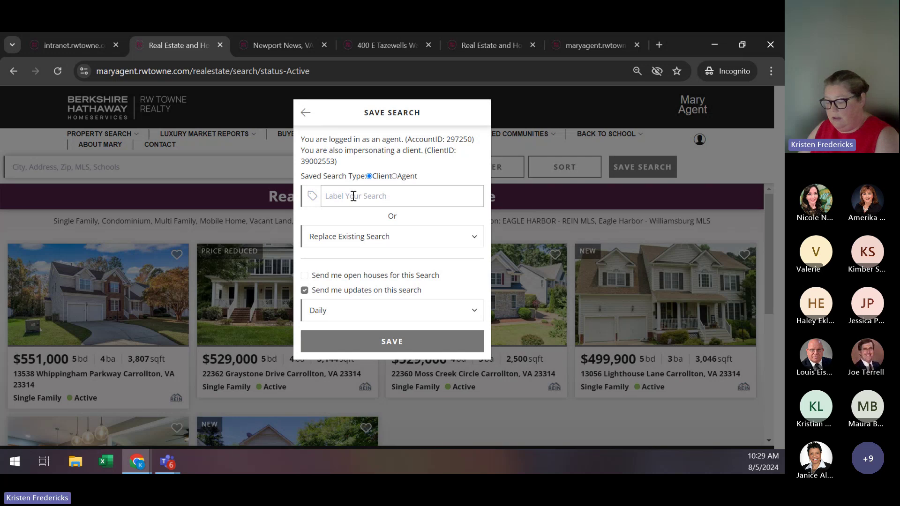
{"action": "type", "text": "Eagle Harbor"}
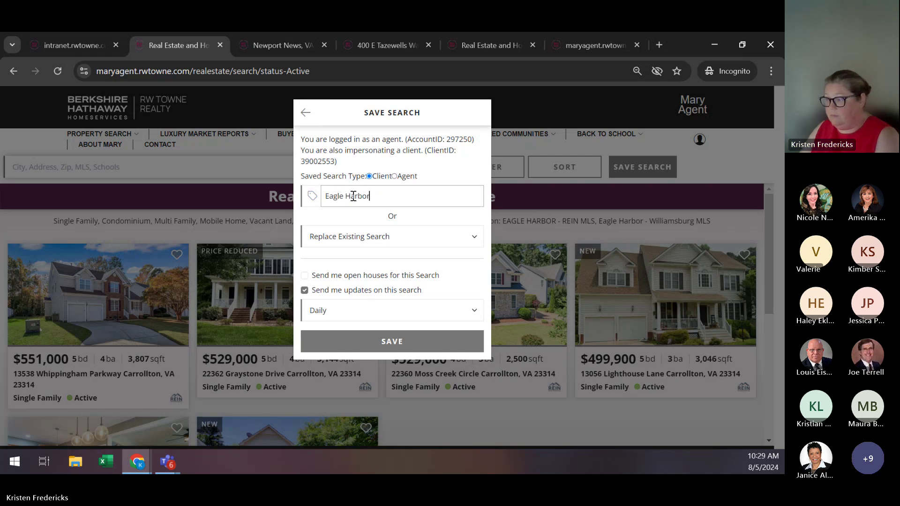
{"action": "left_click", "coordinate": [394, 344]}
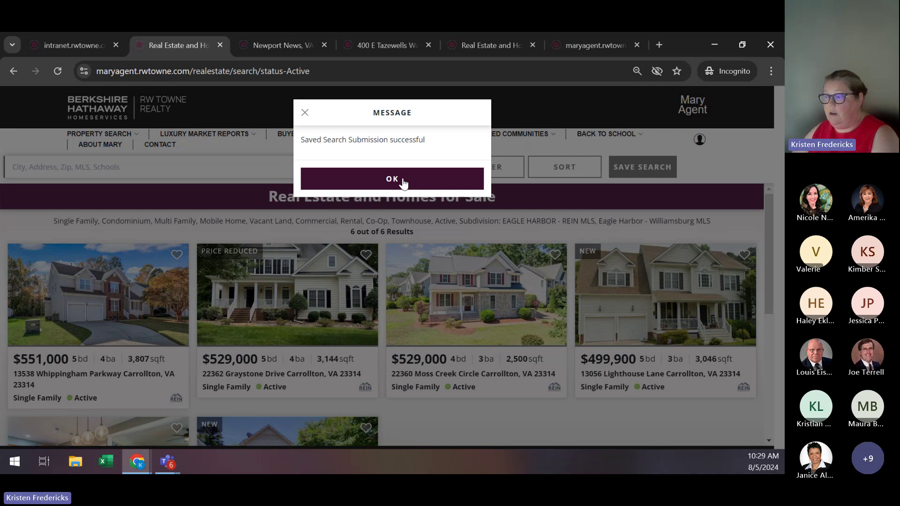
{"action": "left_click", "coordinate": [402, 180]}
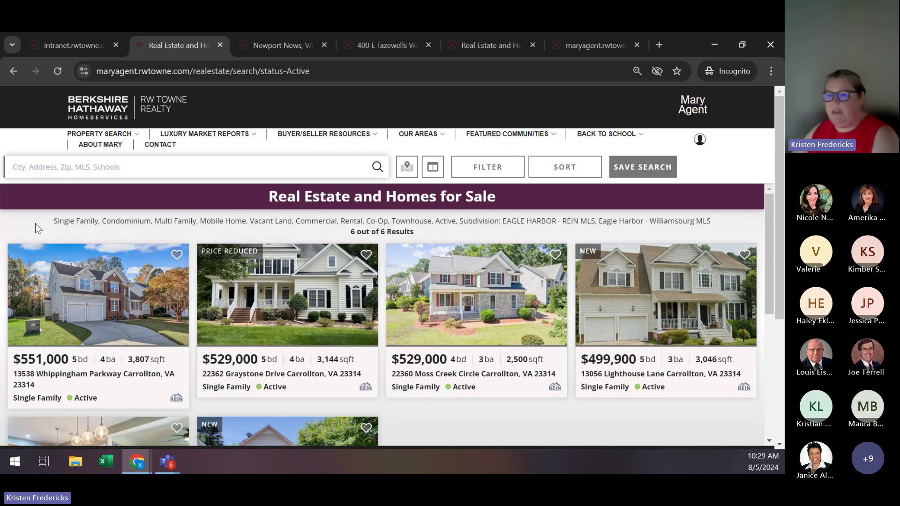
{"action": "left_click_drag", "start_coordinate": [48, 216], "coordinate": [553, 215]}
{"action": "left_click", "coordinate": [586, 213]}
{"action": "left_click_drag", "start_coordinate": [671, 210], "coordinate": [715, 230]}
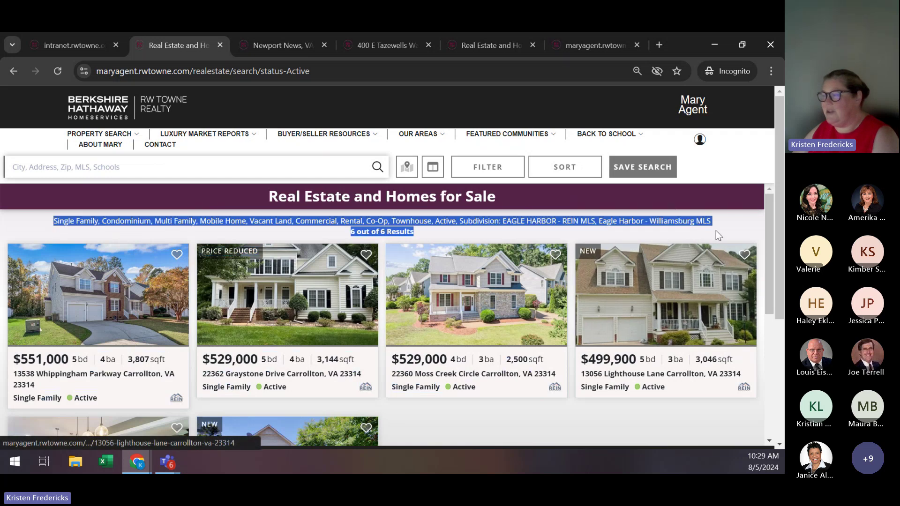
{"action": "left_click", "coordinate": [723, 222]}
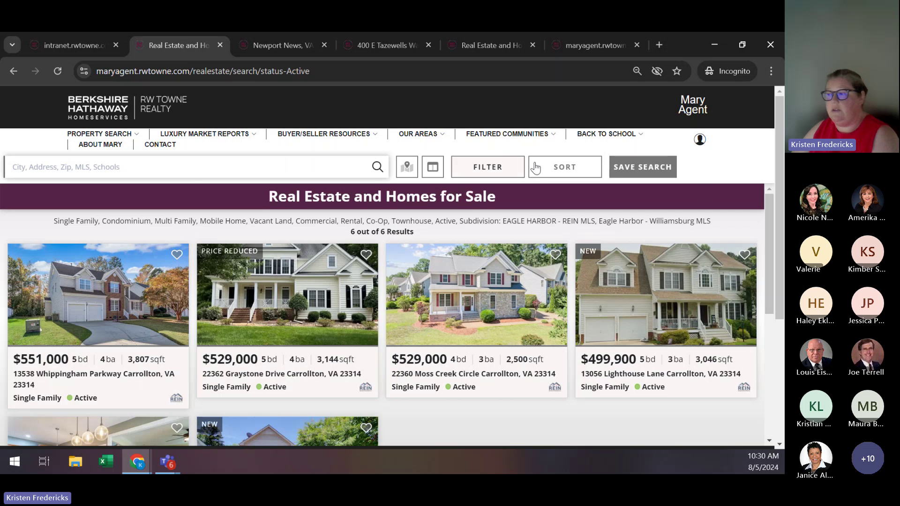
Reset all search filters to defaults so all 6555 active, pending and contingent listings appear.
{"action": "left_click", "coordinate": [496, 172]}
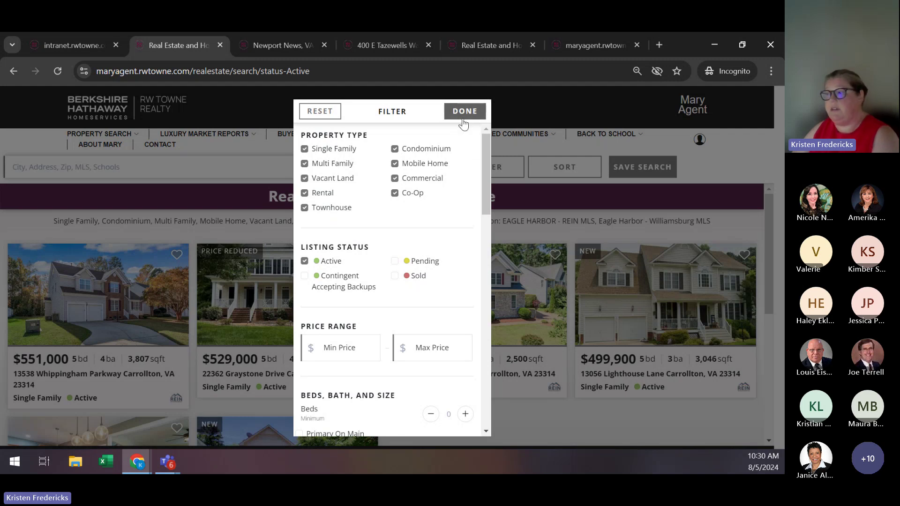
{"action": "left_click", "coordinate": [322, 114]}
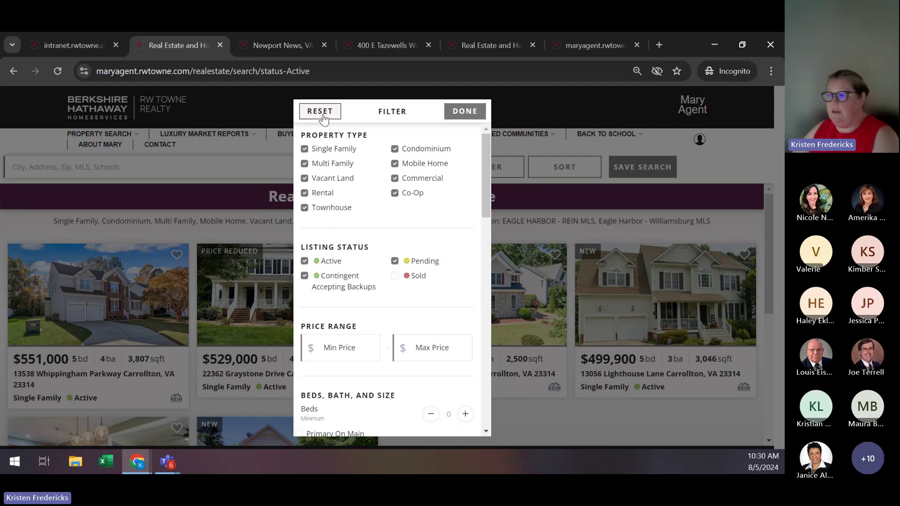
{"action": "scroll", "coordinate": [415, 162], "scroll_direction": "down", "scroll_amount": 5}
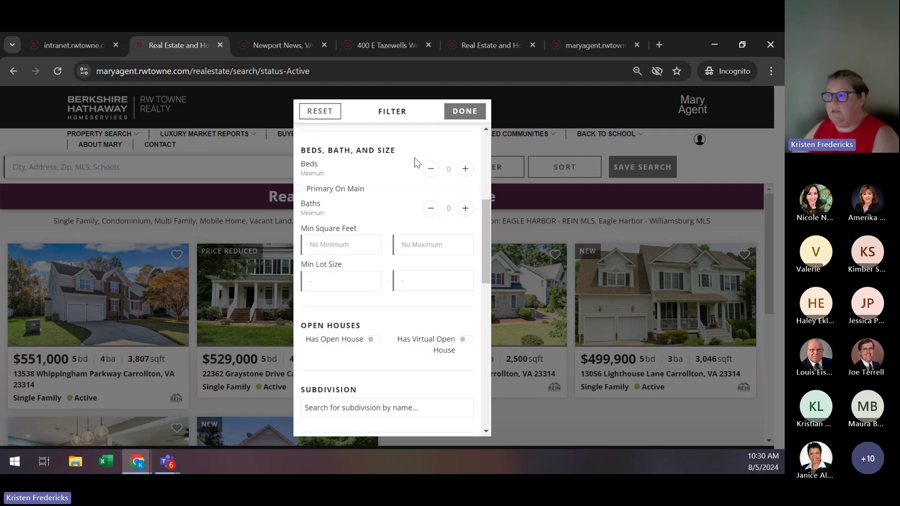
{"action": "scroll", "coordinate": [414, 162], "scroll_direction": "down", "scroll_amount": 3}
{"action": "scroll", "coordinate": [414, 158], "scroll_direction": "down", "scroll_amount": 6}
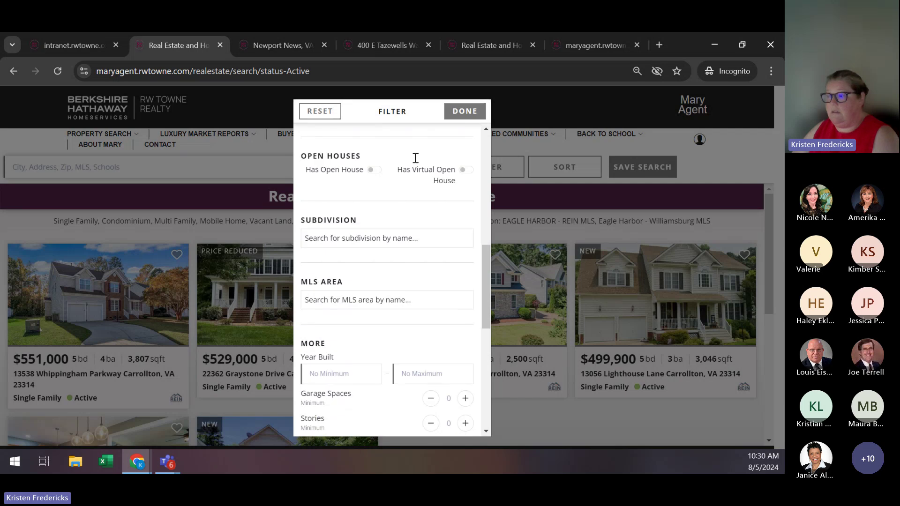
{"action": "scroll", "coordinate": [469, 125], "scroll_direction": "up", "scroll_amount": 10}
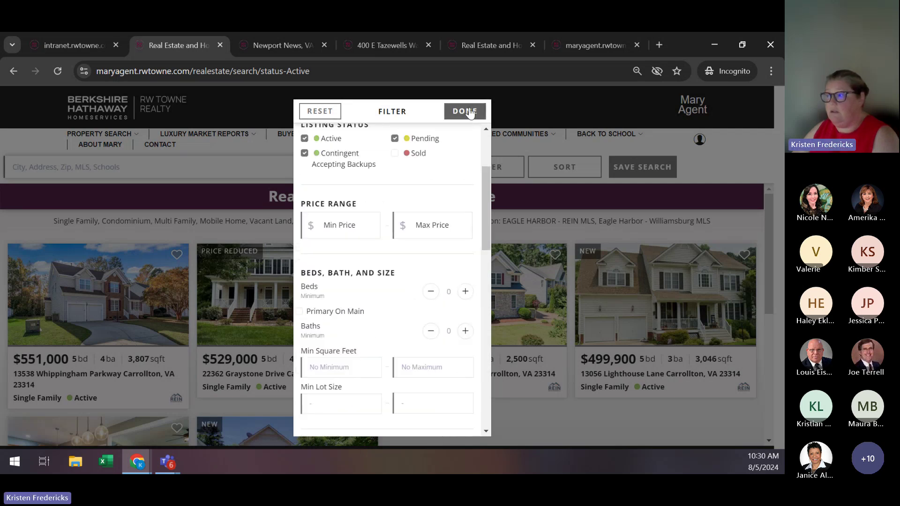
{"action": "left_click", "coordinate": [466, 111]}
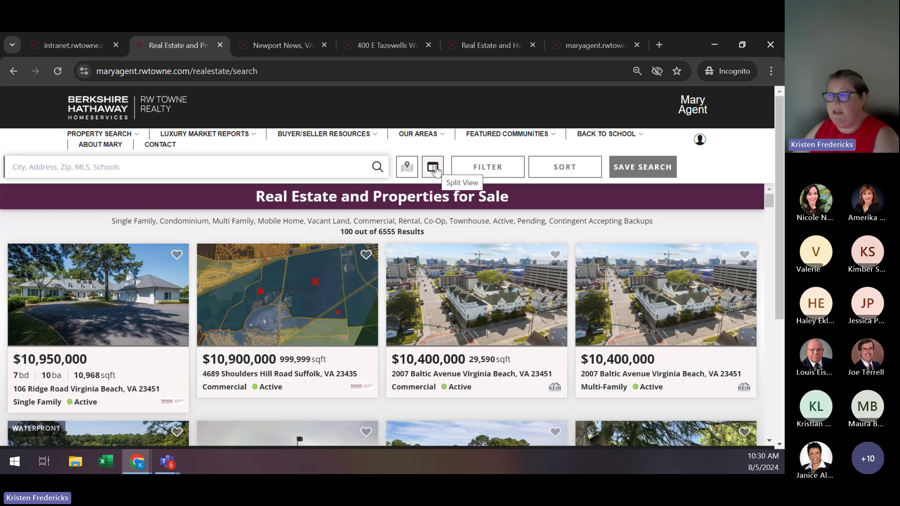
Show the listings in split view beside the map, then return to the client's intranet page.
{"action": "left_click", "coordinate": [433, 168]}
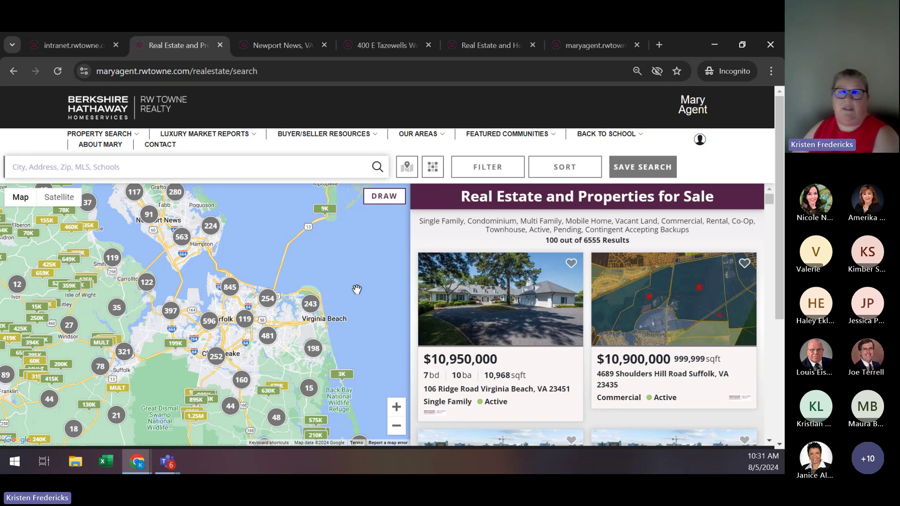
{"action": "left_click", "coordinate": [429, 170]}
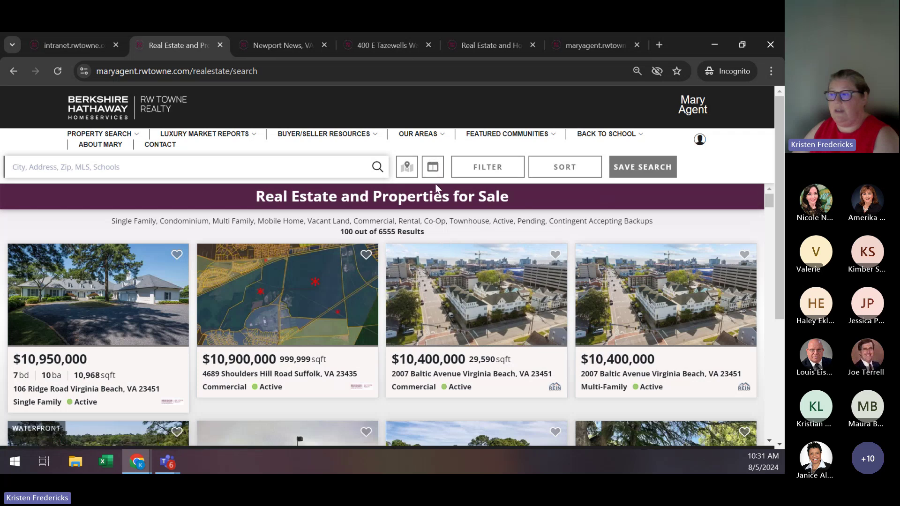
{"action": "left_click", "coordinate": [433, 169]}
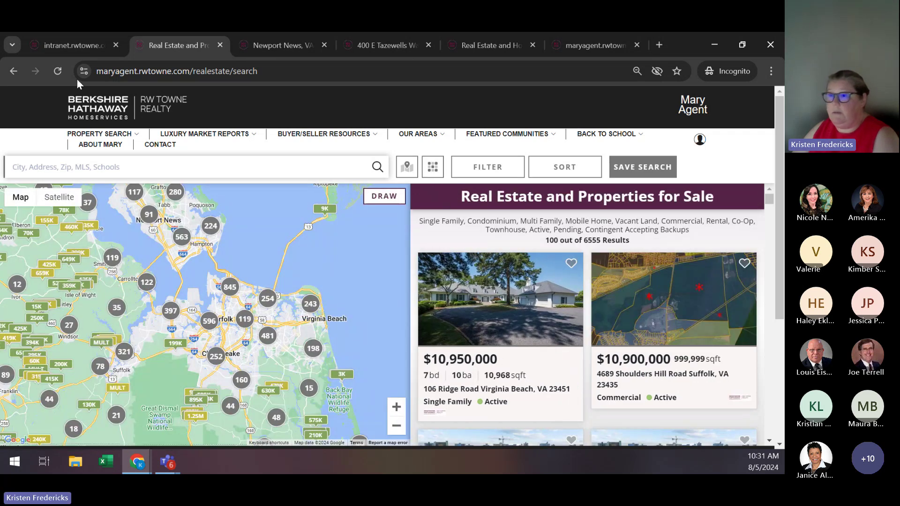
{"action": "left_click", "coordinate": [98, 54]}
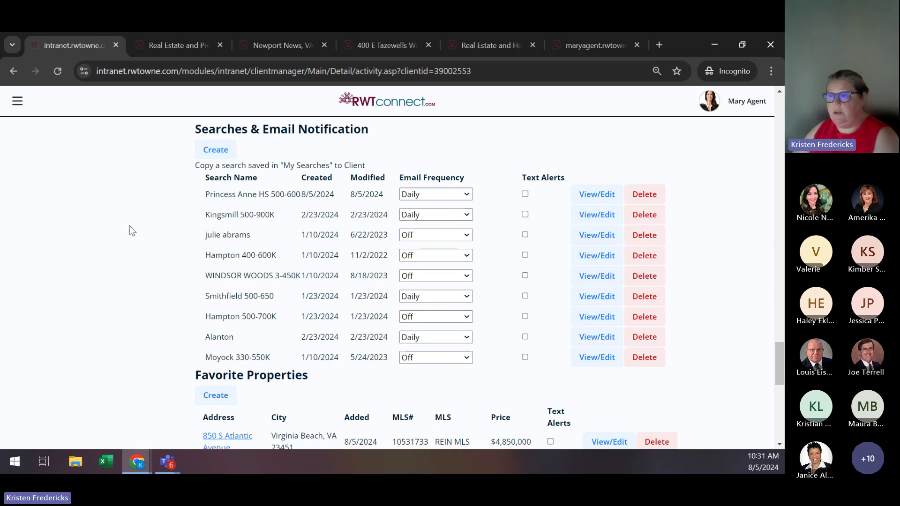
Reload the client record and check that Eagle Harbor is listed with Daily e-mail frequency.
{"action": "scroll", "coordinate": [133, 230], "scroll_direction": "up", "scroll_amount": 10}
{"action": "left_click", "coordinate": [58, 71]}
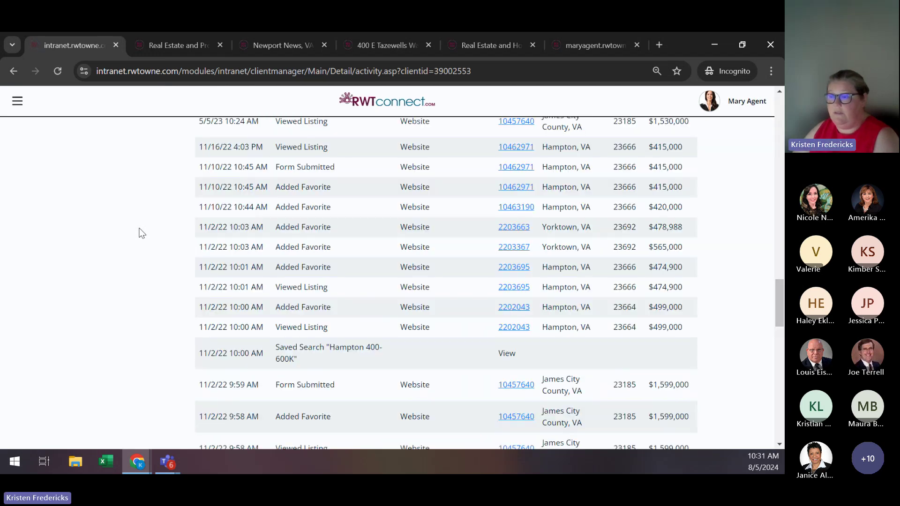
{"action": "scroll", "coordinate": [142, 233], "scroll_direction": "down", "scroll_amount": 10}
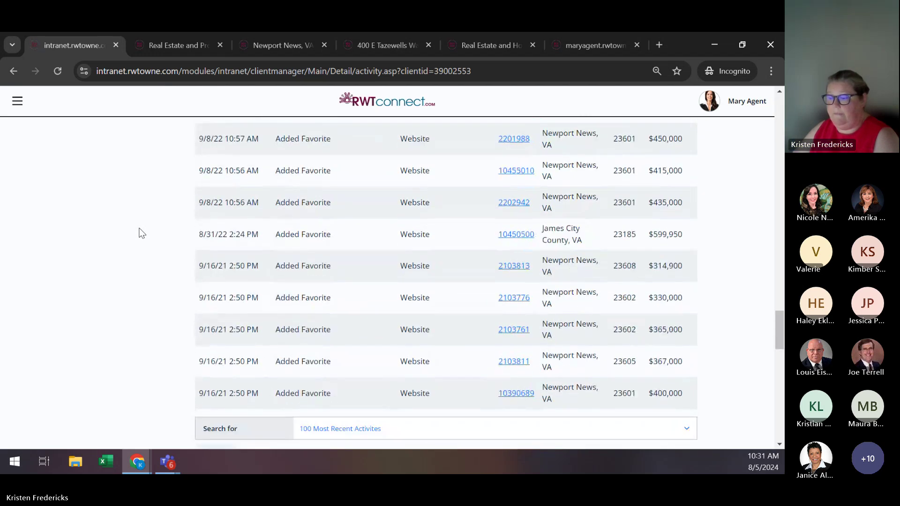
{"action": "scroll", "coordinate": [139, 229], "scroll_direction": "down", "scroll_amount": 4}
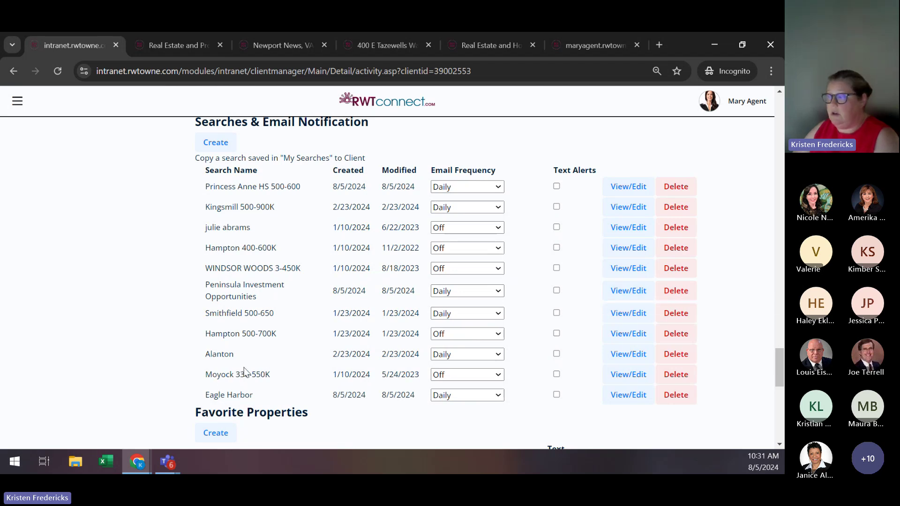
Open the client's My Dashboard on the agent website to review her history and saved searches.
{"action": "left_click", "coordinate": [597, 45]}
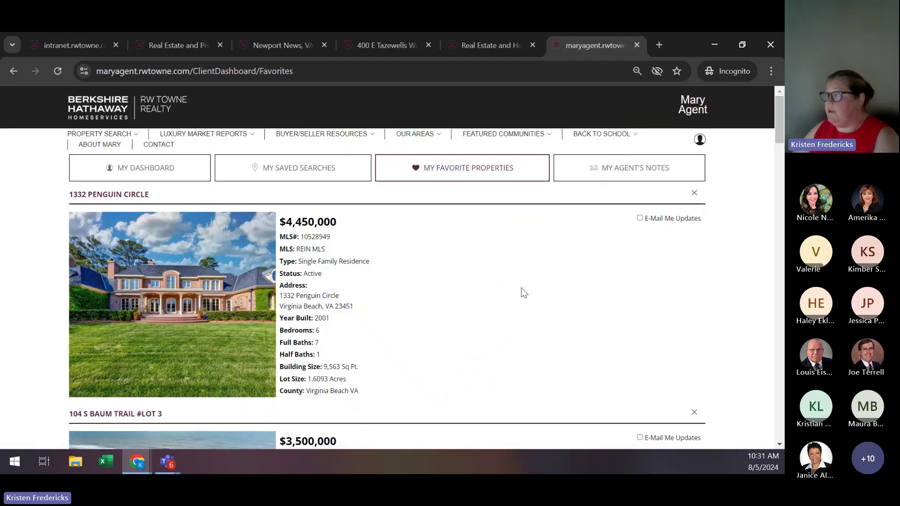
{"action": "left_click", "coordinate": [699, 141]}
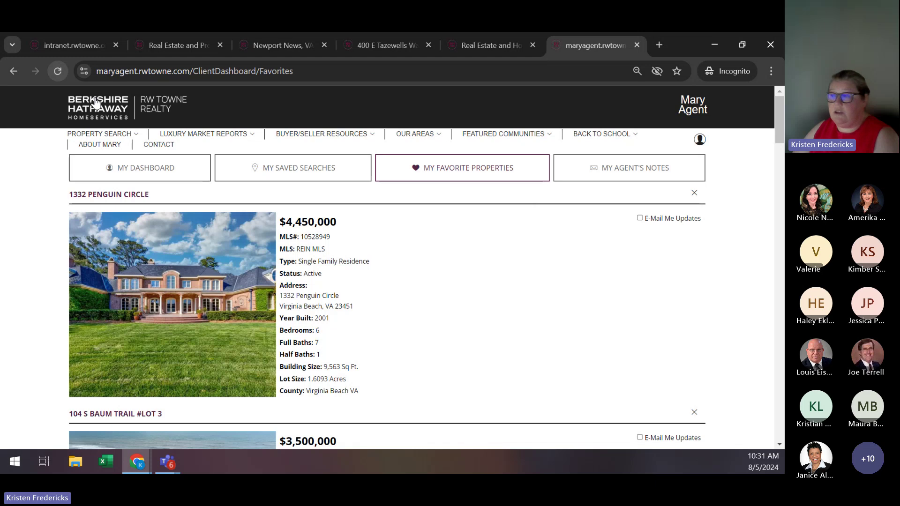
{"action": "mouse_move", "coordinate": [118, 157]}
{"action": "mouse_move", "coordinate": [699, 140]}
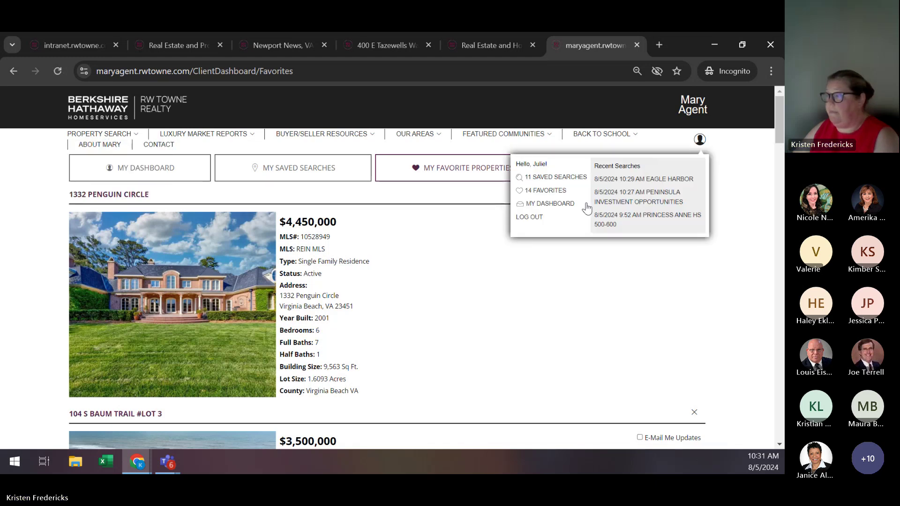
{"action": "left_click", "coordinate": [567, 206]}
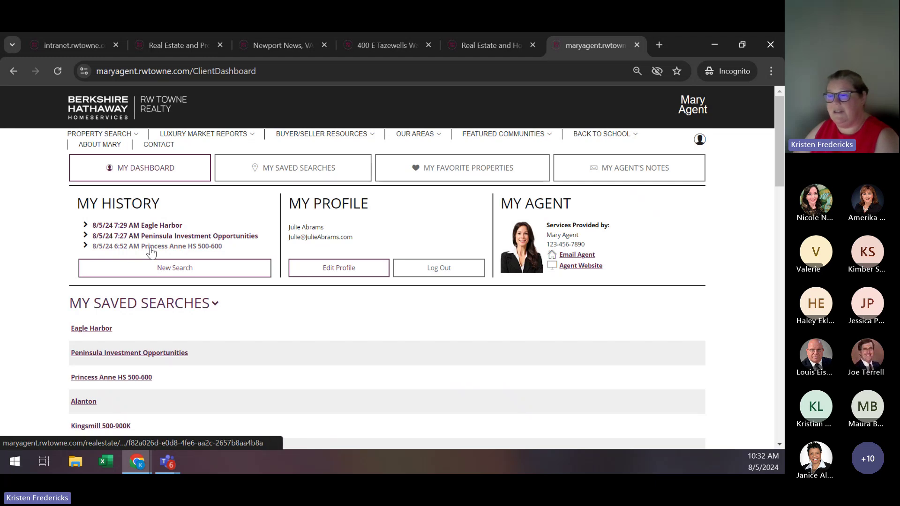
{"action": "scroll", "coordinate": [702, 289], "scroll_direction": "down", "scroll_amount": 4}
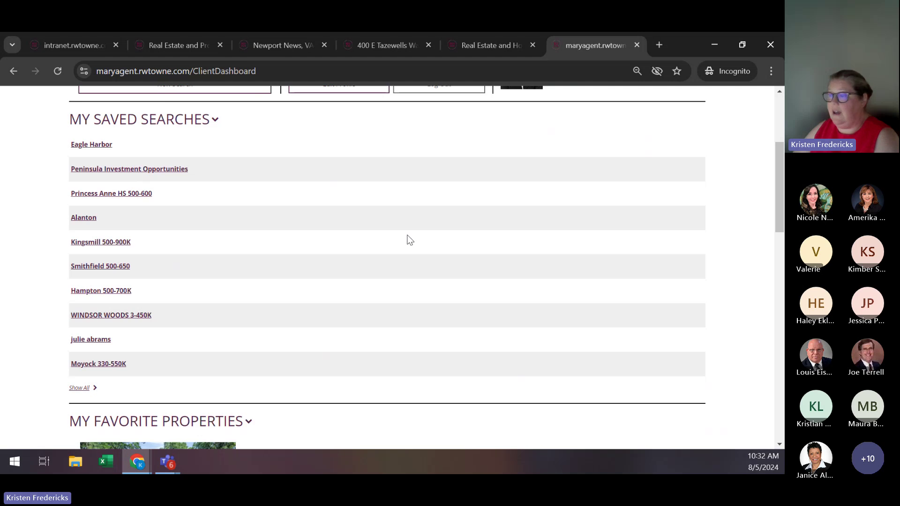
{"action": "scroll", "coordinate": [409, 239], "scroll_direction": "up", "scroll_amount": 1}
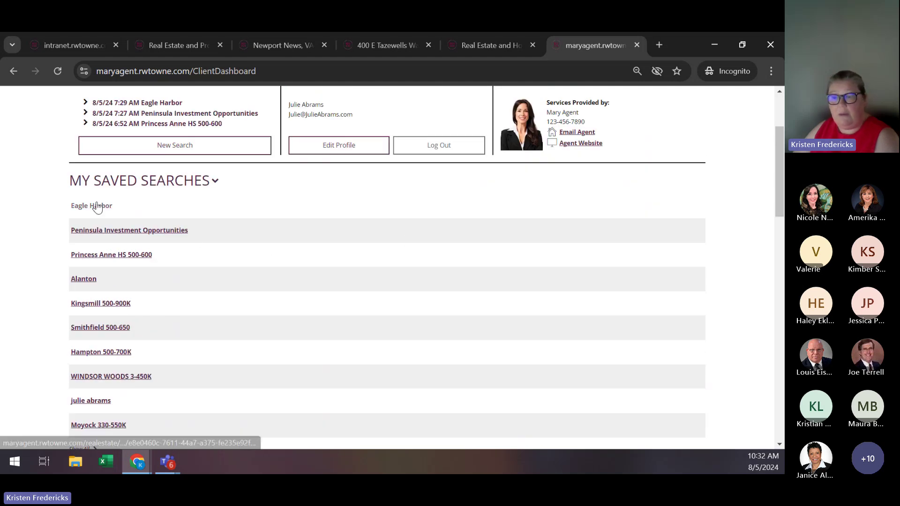
Run the Peninsula Investment Opportunities saved search and browse its 20 Hampton and Newport News homes.
{"action": "left_click", "coordinate": [136, 231]}
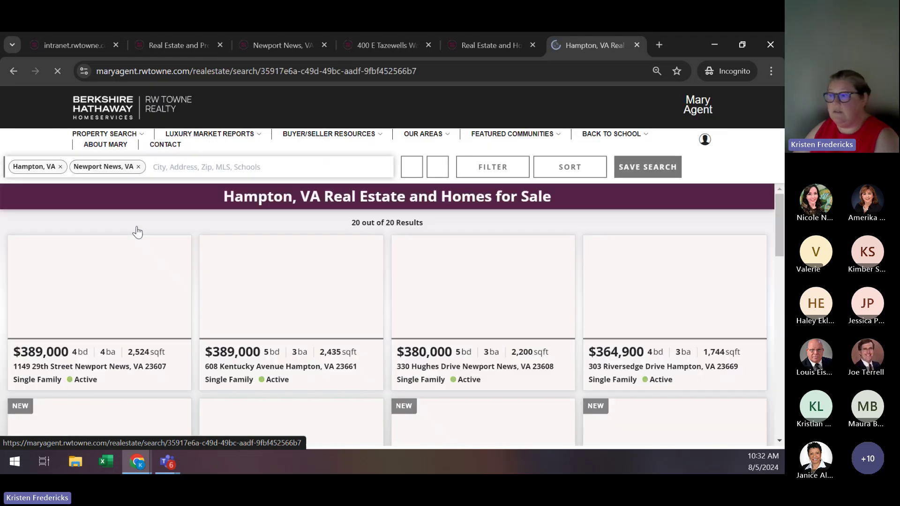
{"action": "scroll", "coordinate": [636, 281], "scroll_direction": "down", "scroll_amount": 2}
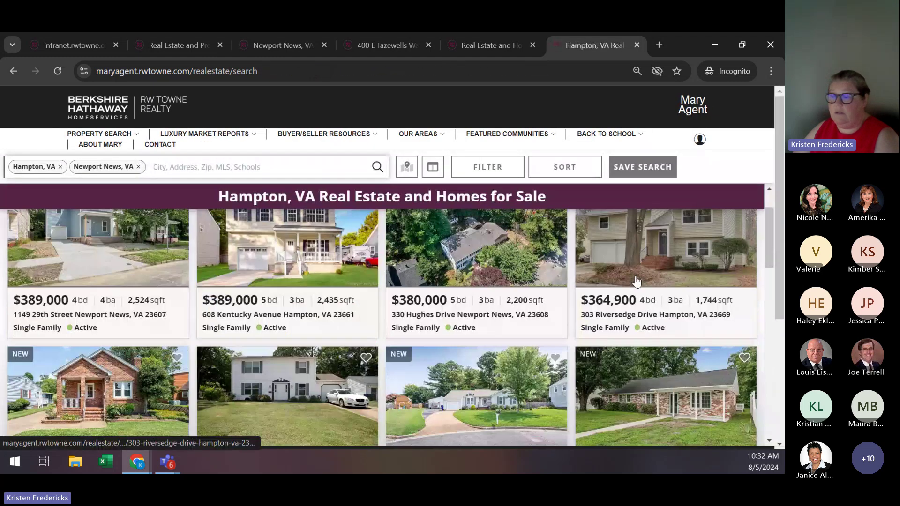
{"action": "scroll", "coordinate": [636, 281], "scroll_direction": "down", "scroll_amount": 2}
{"action": "scroll", "coordinate": [642, 280], "scroll_direction": "down", "scroll_amount": 6}
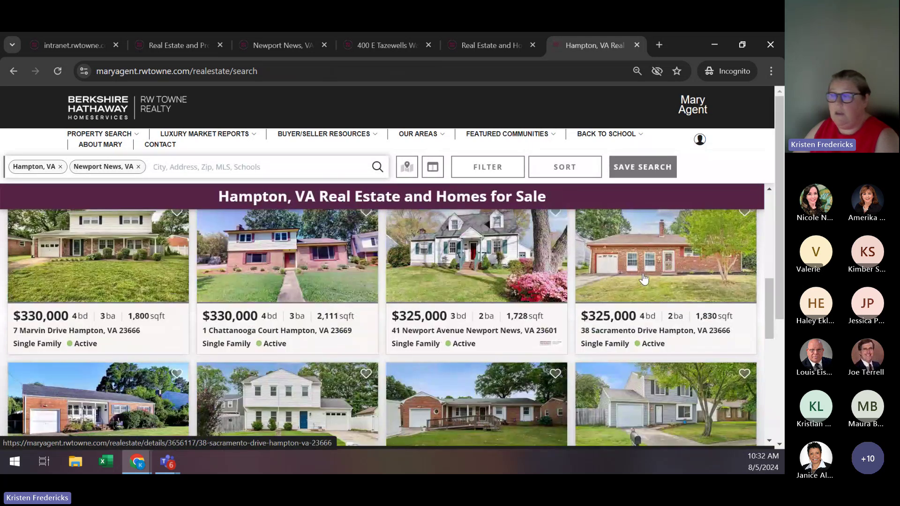
{"action": "scroll", "coordinate": [643, 278], "scroll_direction": "up", "scroll_amount": 5}
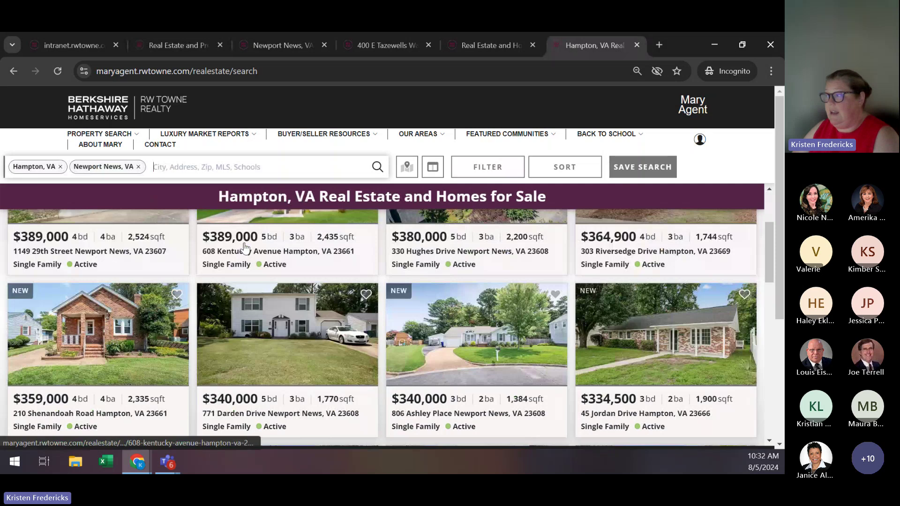
{"action": "scroll", "coordinate": [245, 248], "scroll_direction": "up", "scroll_amount": 3}
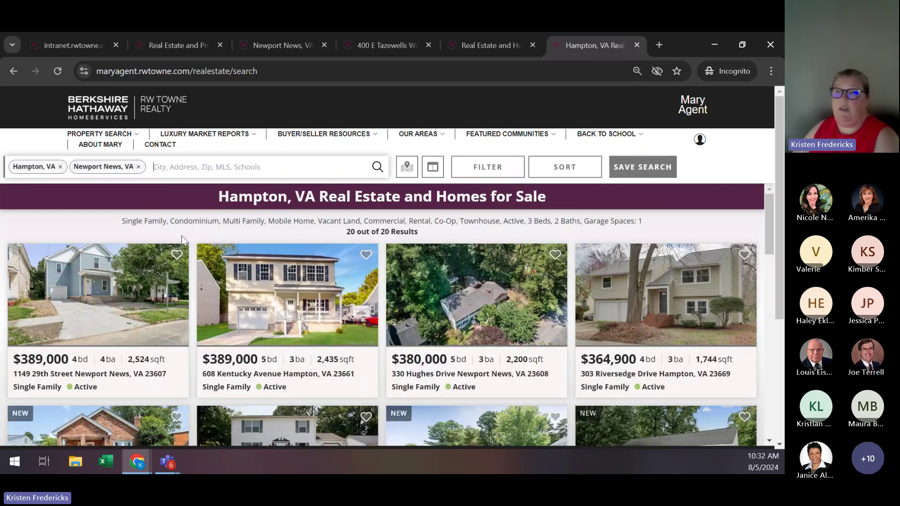
Go back to the intranet and navigate to the agent's own My Dashboard via Home.
{"action": "left_click", "coordinate": [66, 47]}
{"action": "scroll", "coordinate": [562, 316], "scroll_direction": "up", "scroll_amount": 20}
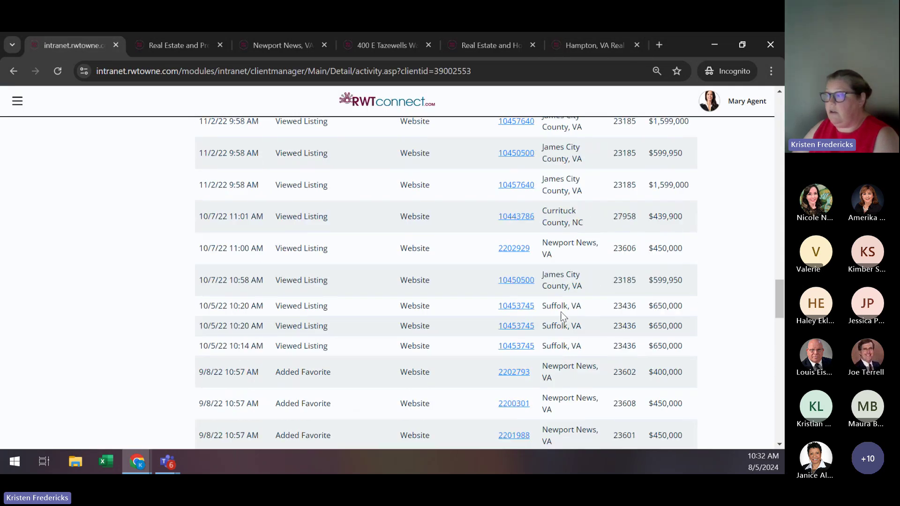
{"action": "scroll", "coordinate": [564, 317], "scroll_direction": "up", "scroll_amount": 3}
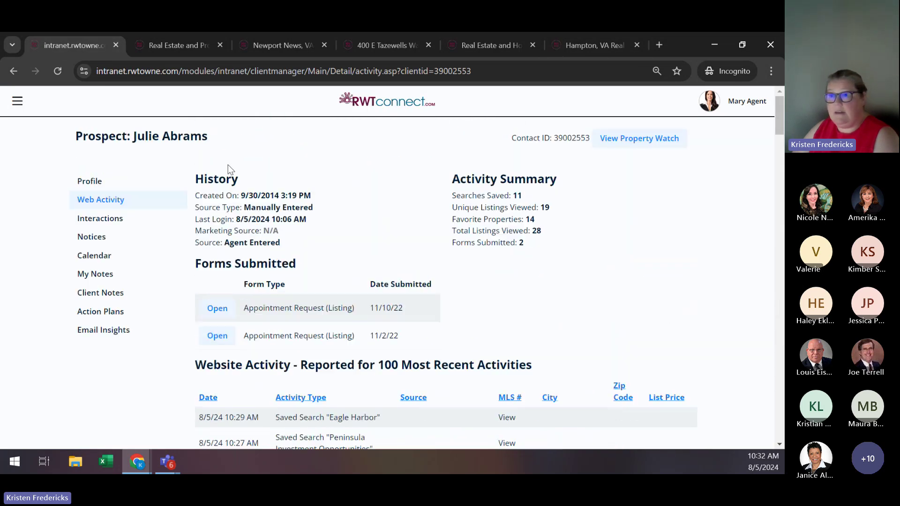
{"action": "left_click", "coordinate": [19, 101]}
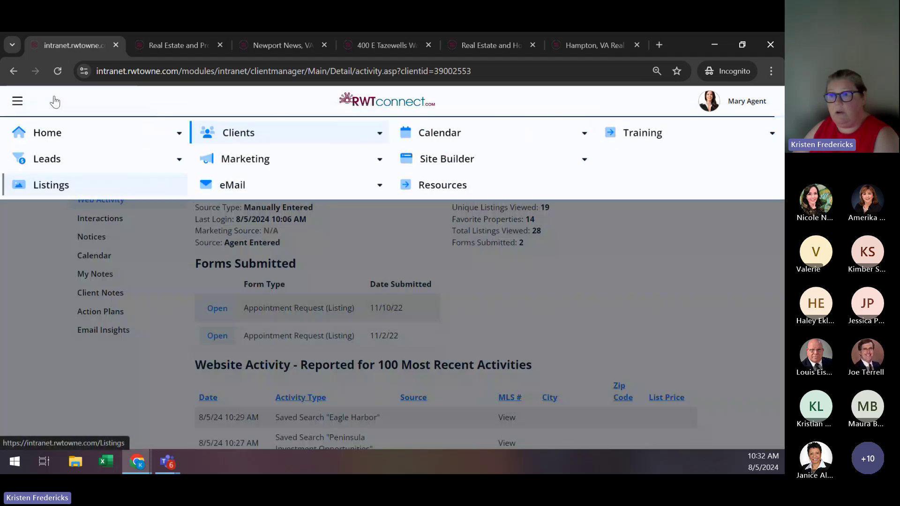
{"action": "mouse_move", "coordinate": [60, 131]}
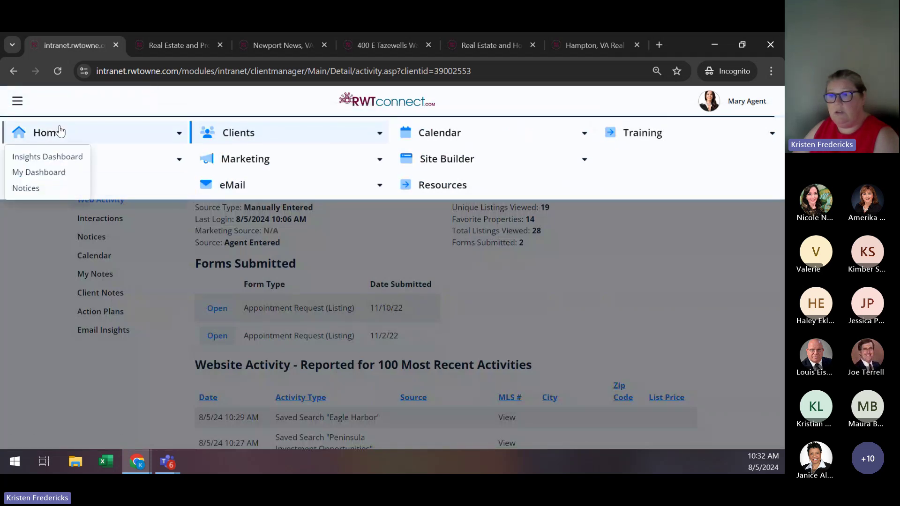
{"action": "left_click", "coordinate": [60, 173]}
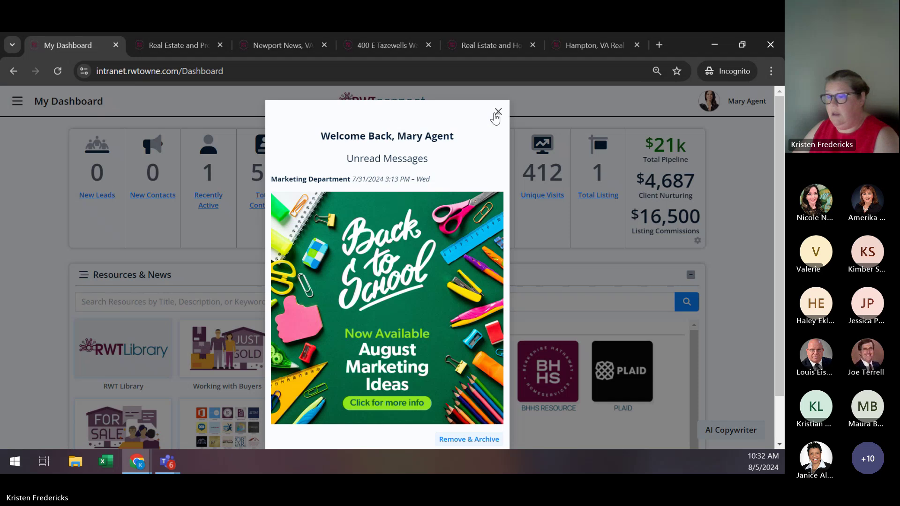
{"action": "left_click", "coordinate": [497, 112]}
{"action": "scroll", "coordinate": [52, 297], "scroll_direction": "down", "scroll_amount": 1}
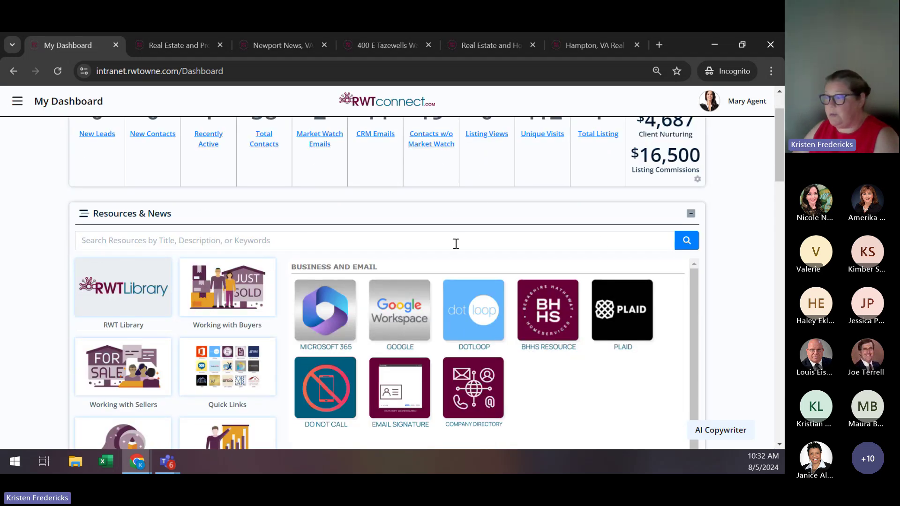
{"action": "left_click", "coordinate": [350, 241]}
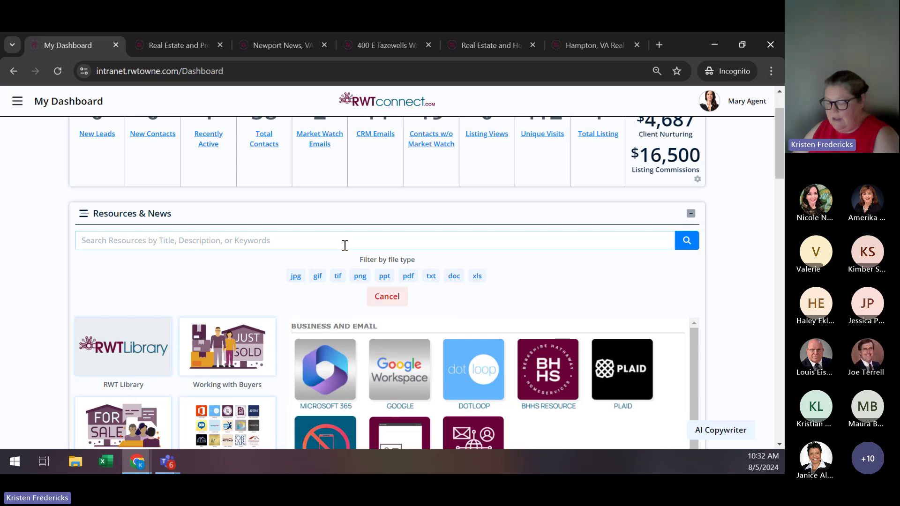
{"action": "type", "text": "client "}
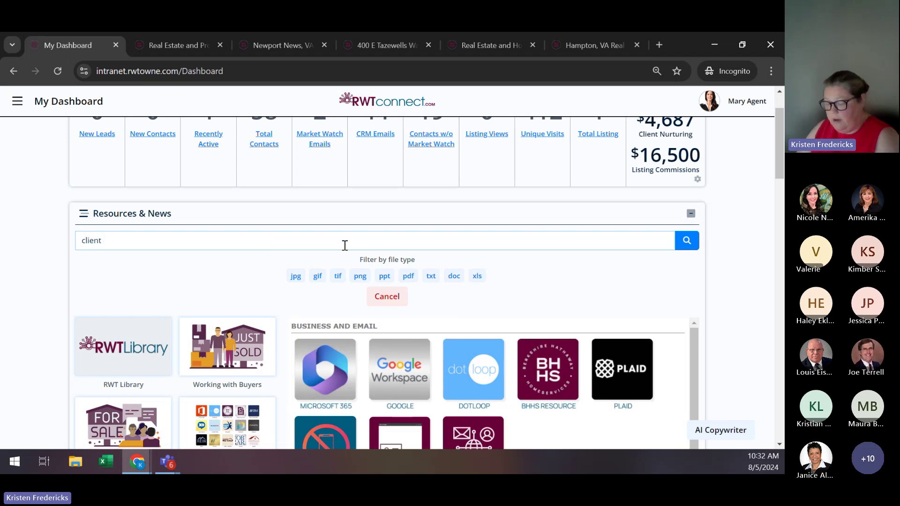
{"action": "type", "text": "das"}
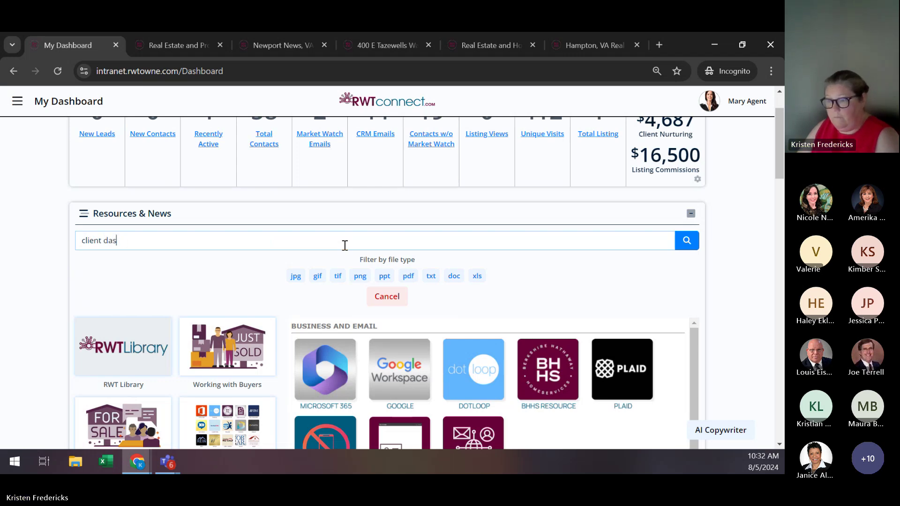
{"action": "type", "text": "bhhboard"}
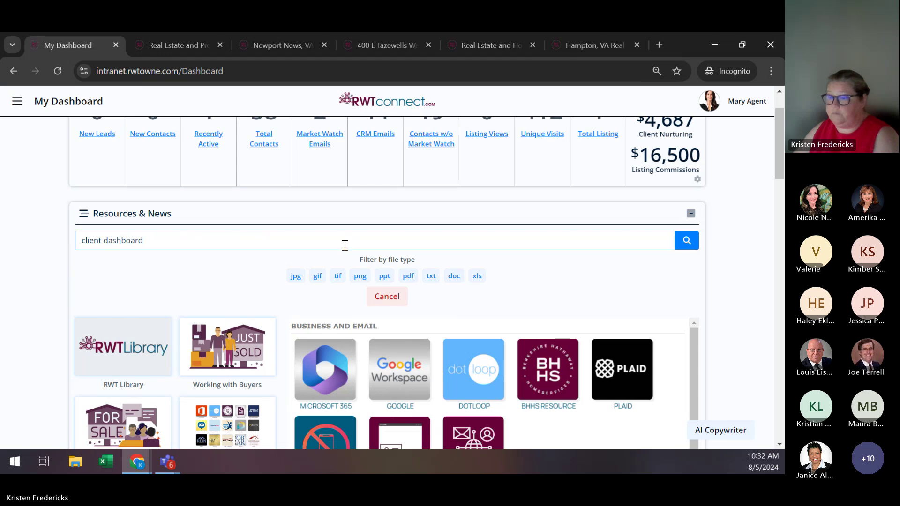
{"action": "left_click", "coordinate": [692, 241]}
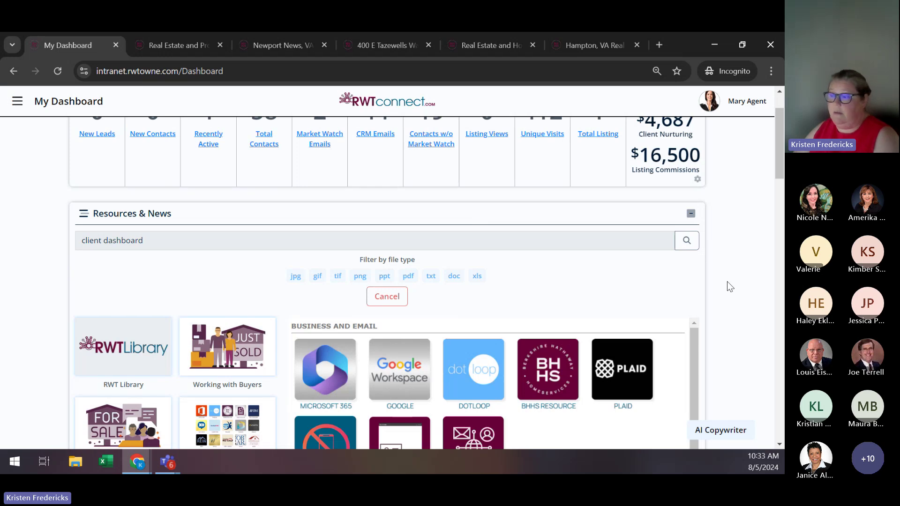
{"action": "scroll", "coordinate": [650, 377], "scroll_direction": "down", "scroll_amount": 4}
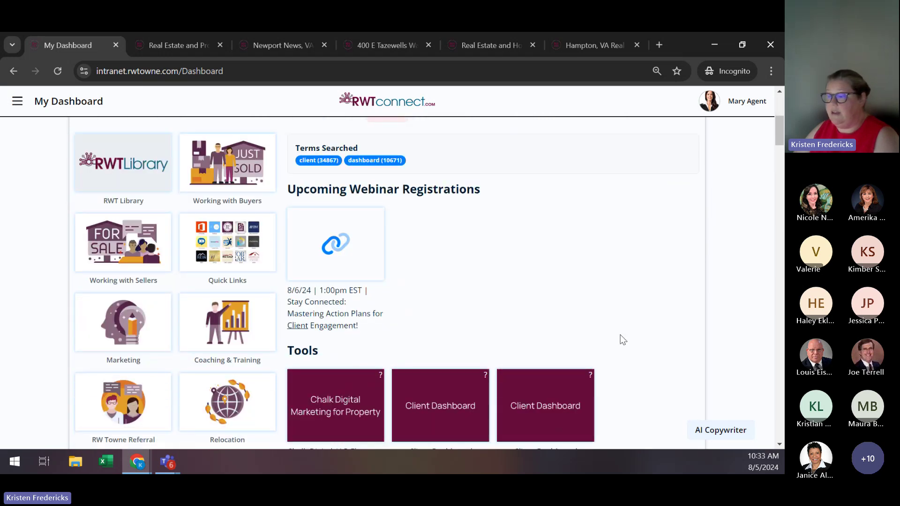
{"action": "scroll", "coordinate": [617, 290], "scroll_direction": "down", "scroll_amount": 3}
{"action": "scroll", "coordinate": [616, 290], "scroll_direction": "down", "scroll_amount": 1}
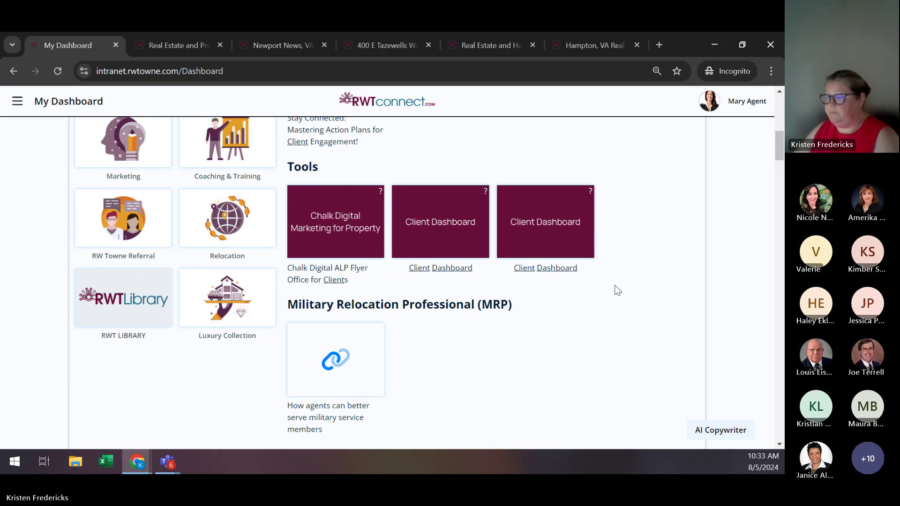
{"action": "scroll", "coordinate": [615, 287], "scroll_direction": "down", "scroll_amount": 5}
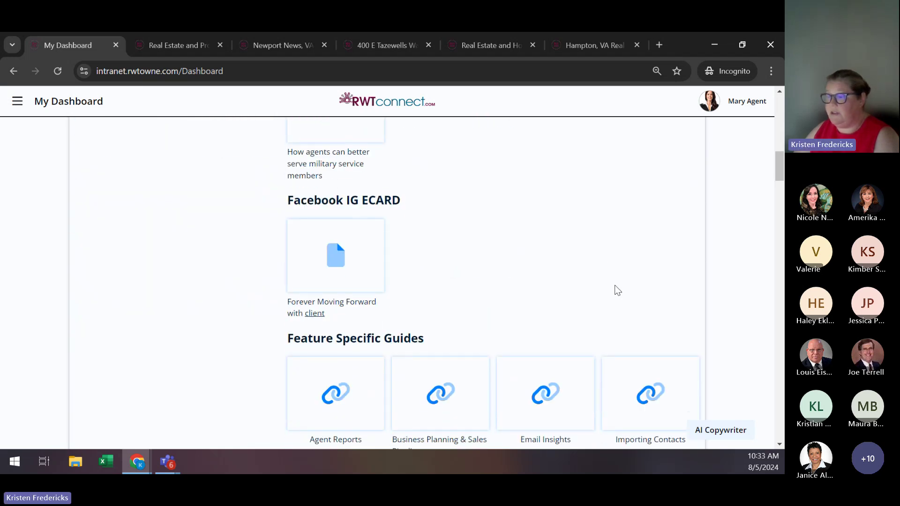
{"action": "scroll", "coordinate": [615, 286], "scroll_direction": "down", "scroll_amount": 5}
{"action": "scroll", "coordinate": [605, 289], "scroll_direction": "down", "scroll_amount": 3}
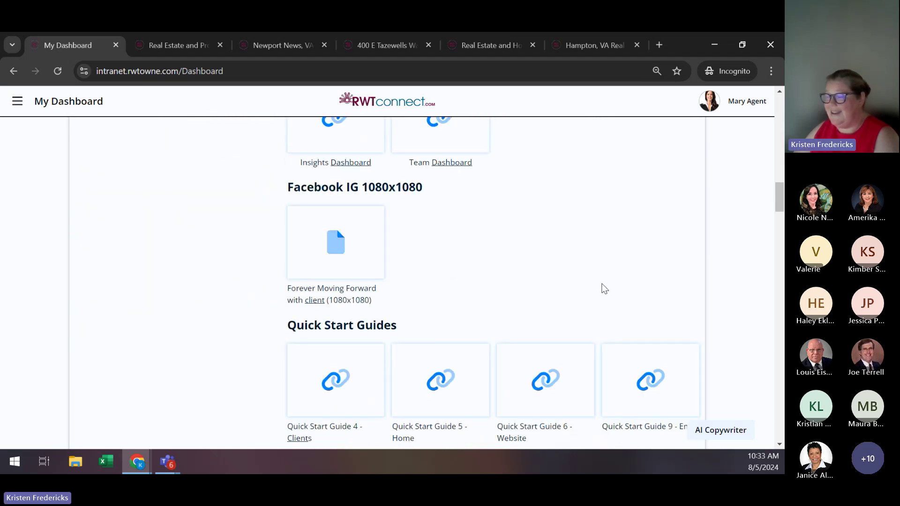
{"action": "scroll", "coordinate": [605, 288], "scroll_direction": "up", "scroll_amount": 8}
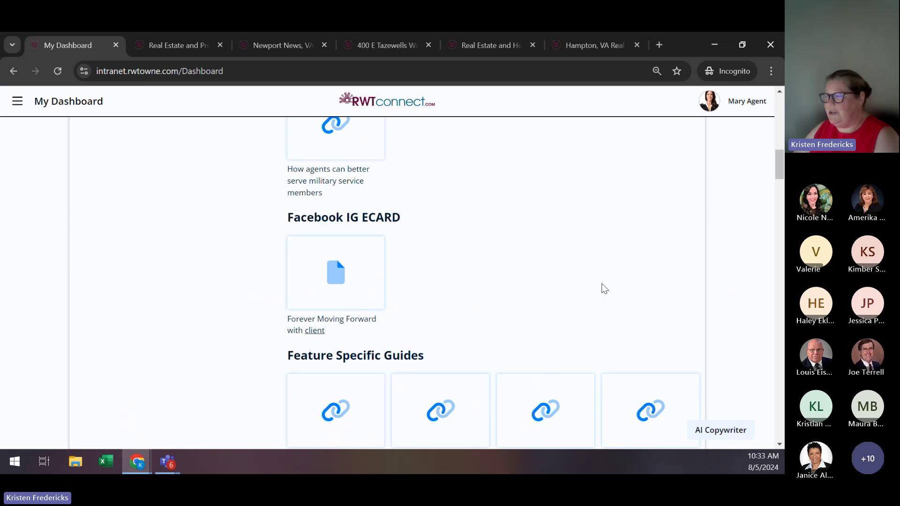
{"action": "scroll", "coordinate": [605, 288], "scroll_direction": "up", "scroll_amount": 5}
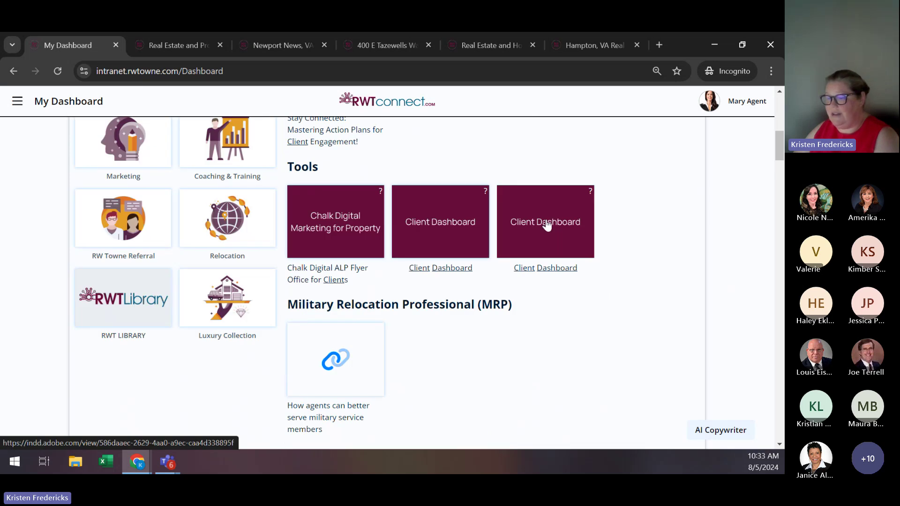
Open the MKT 4039 Client Dashboard flyer and page through all three pages, returning to page 1.
{"action": "left_click", "coordinate": [547, 225]}
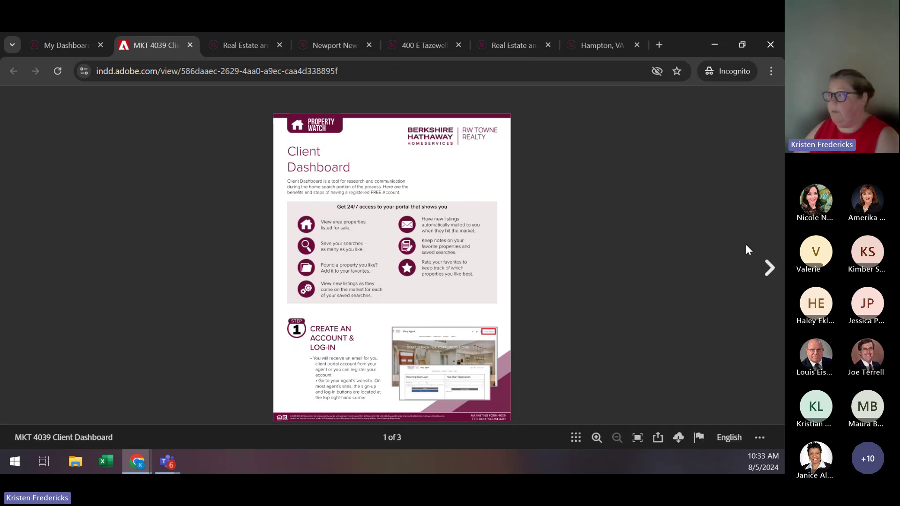
{"action": "left_click", "coordinate": [769, 268]}
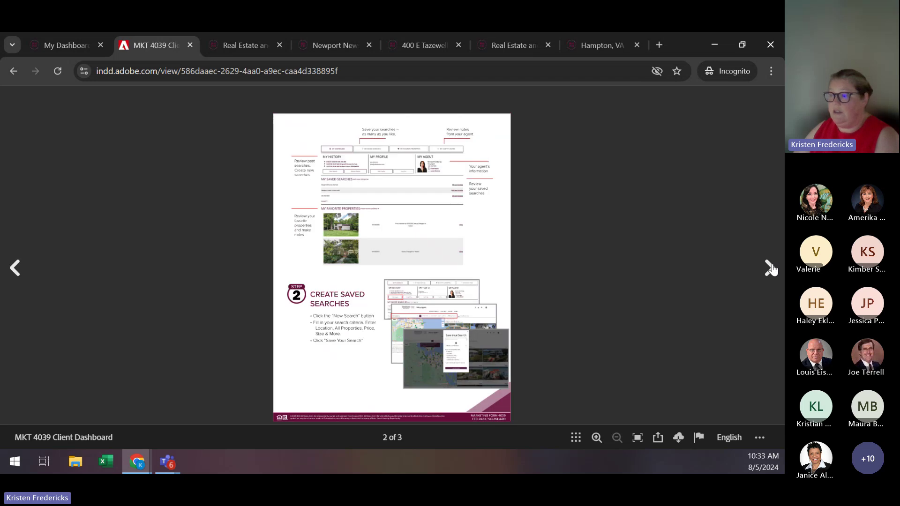
{"action": "left_click", "coordinate": [770, 268]}
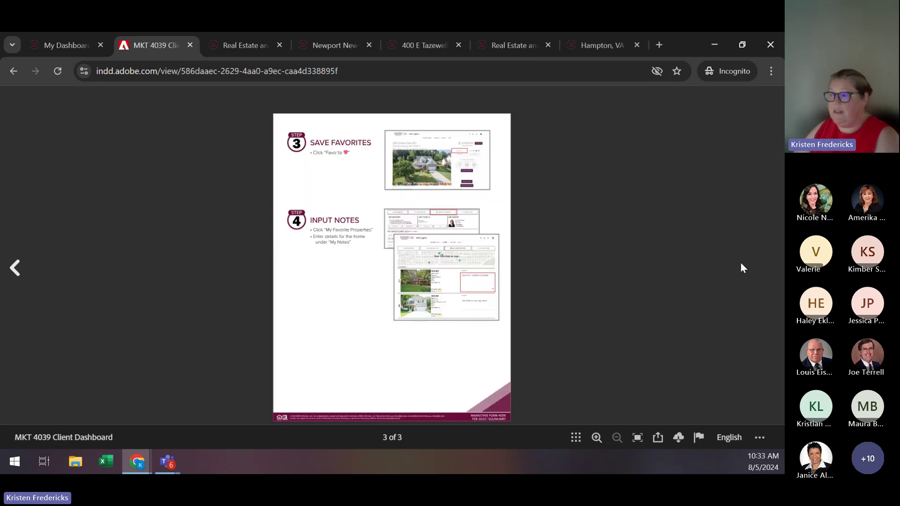
{"action": "double_click", "coordinate": [15, 269]}
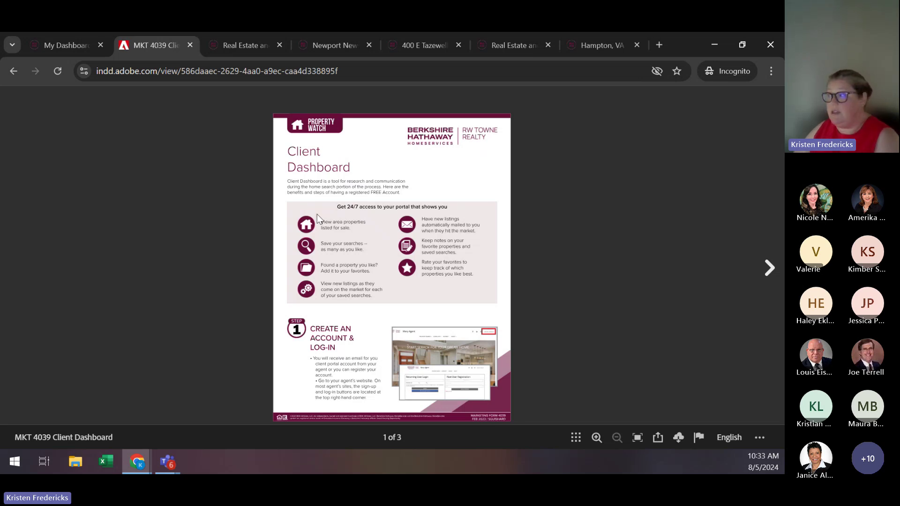
Return to the My Dashboard tab, scroll to the top and open the main navigation menu.
{"action": "left_click", "coordinate": [68, 44]}
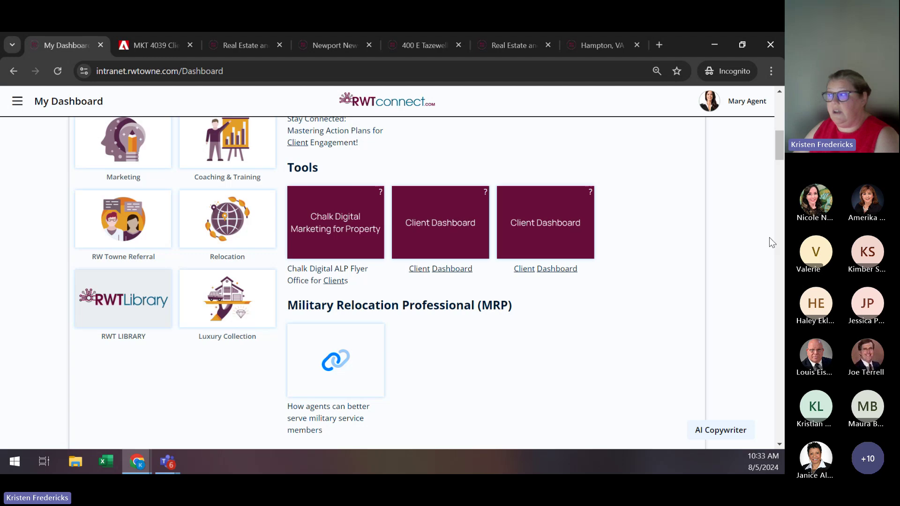
{"action": "scroll", "coordinate": [769, 237], "scroll_direction": "up", "scroll_amount": 9}
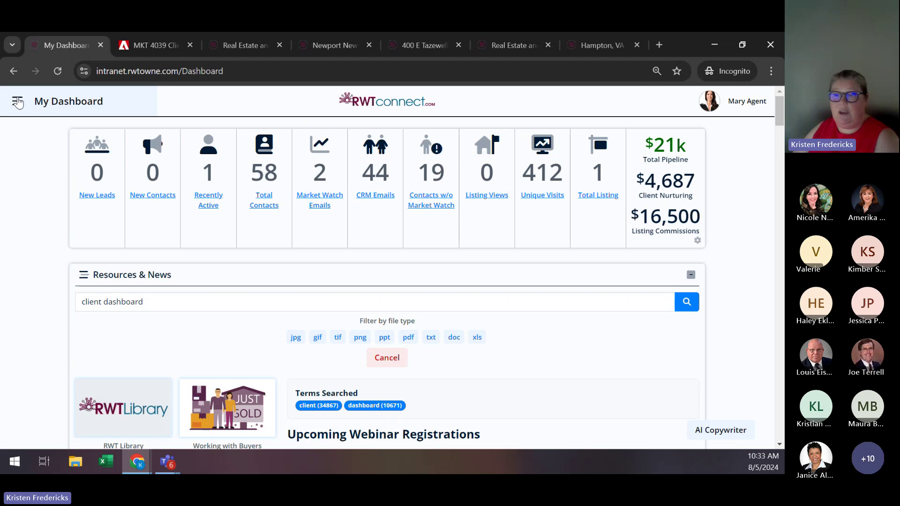
{"action": "left_click", "coordinate": [18, 102]}
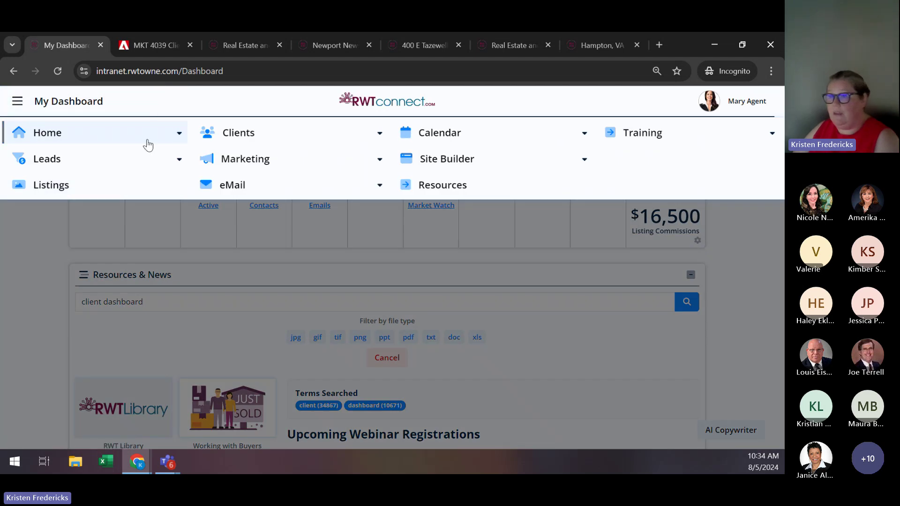
Preview the Training menu items, close the navigation menu, then switch to the Teams window.
{"action": "left_click", "coordinate": [644, 134]}
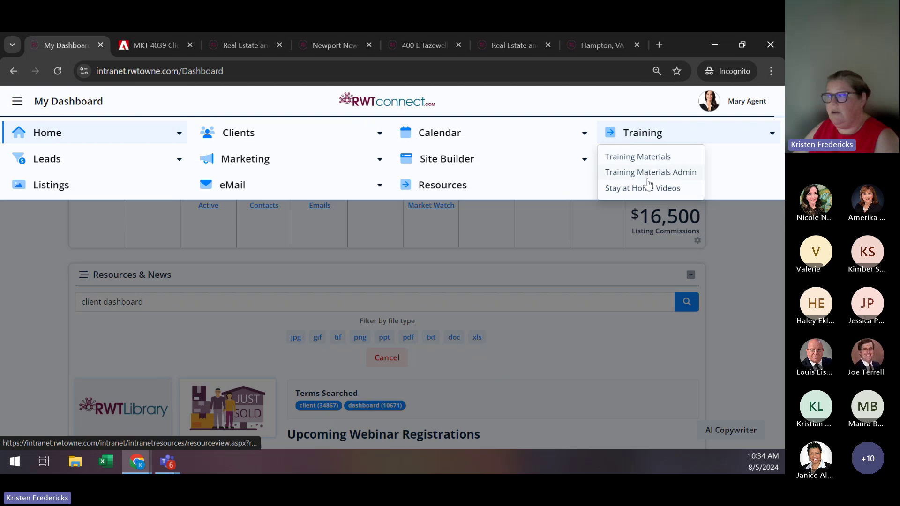
{"action": "left_click", "coordinate": [746, 243]}
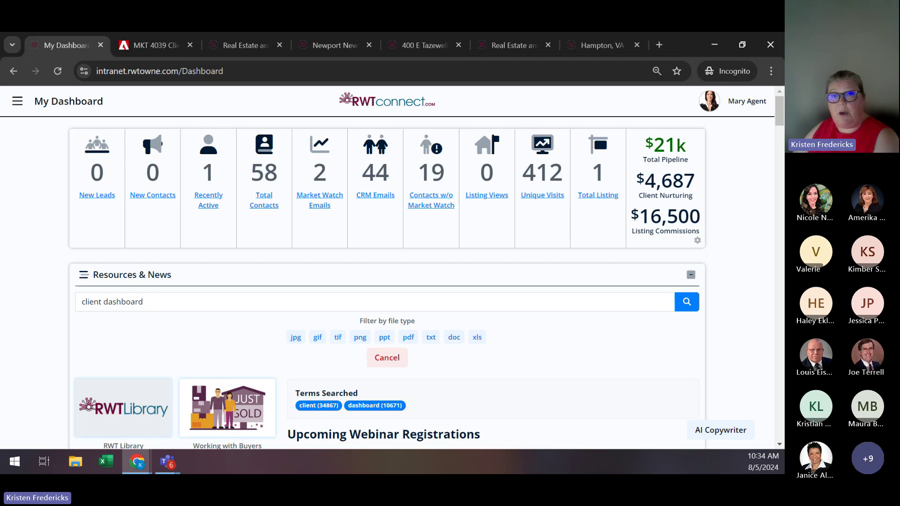
{"action": "key", "text": "alt+Tab"}
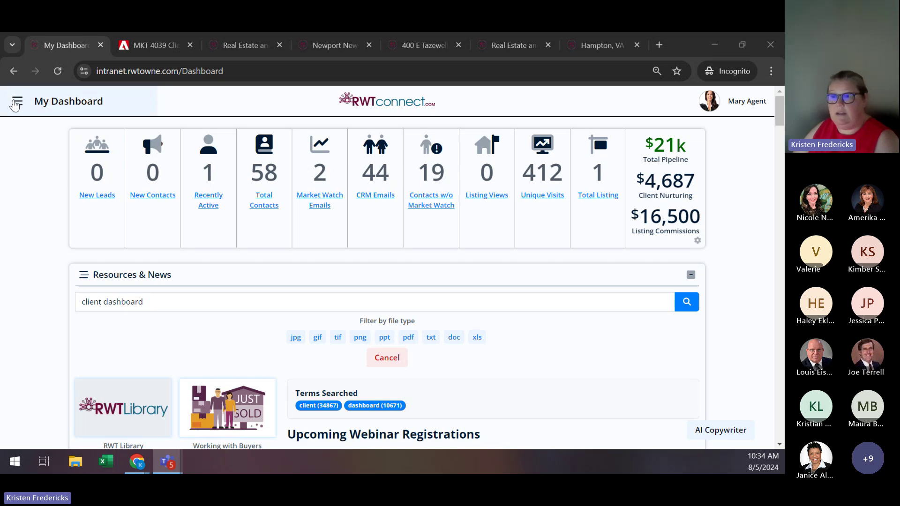
Go to Clients > Contact List and dismiss the Welcome Back popup to see all 59 contacts.
{"action": "left_click", "coordinate": [18, 102]}
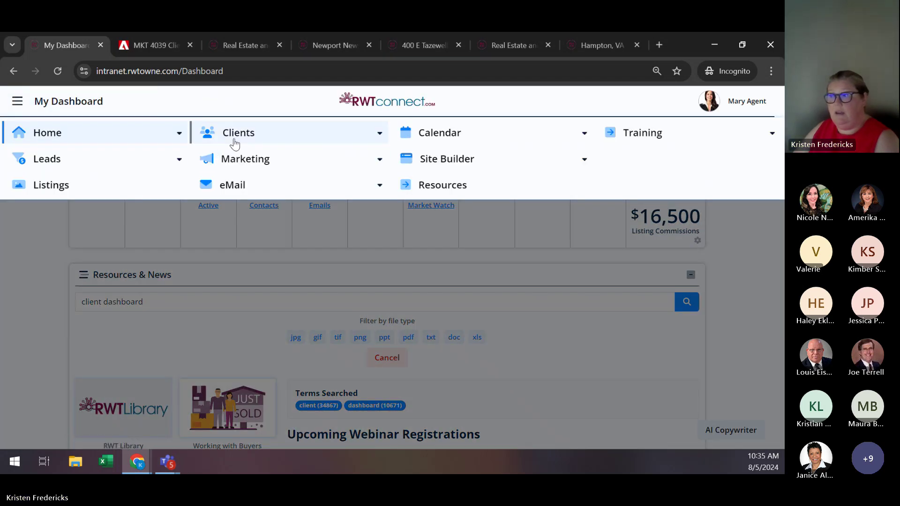
{"action": "left_click", "coordinate": [234, 143]}
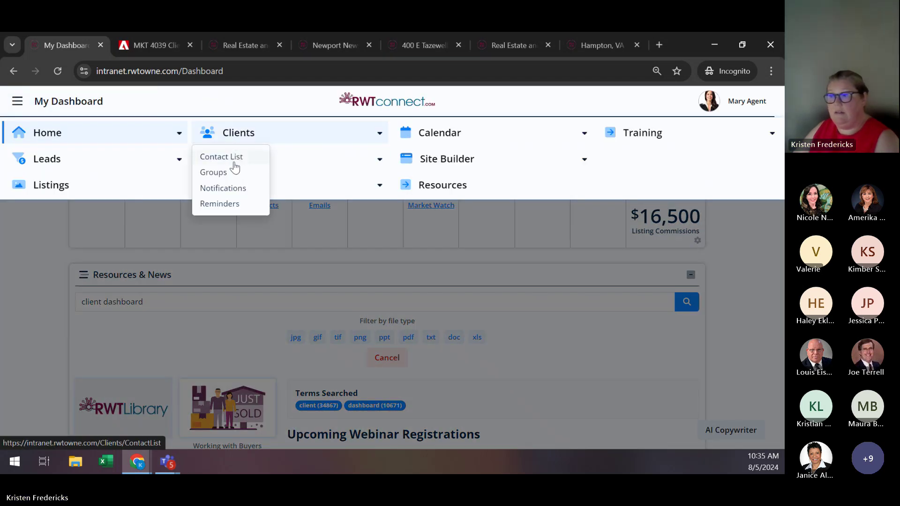
{"action": "left_click", "coordinate": [235, 162]}
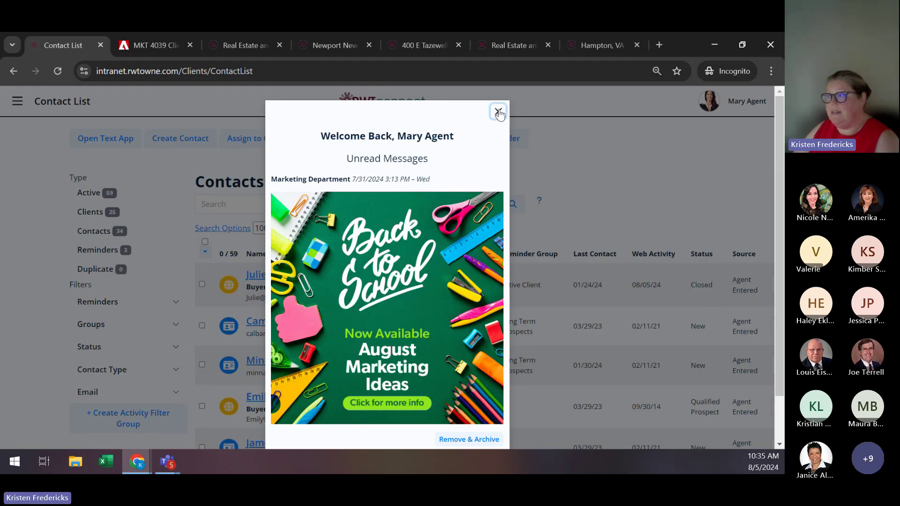
{"action": "left_click", "coordinate": [498, 111]}
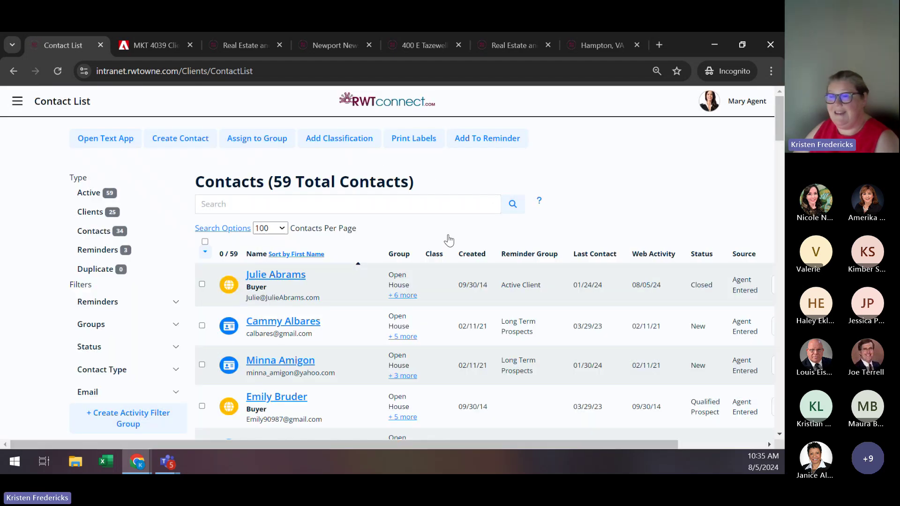
Start a new contact and enter the client's first name, last name and e-mail address.
{"action": "left_click", "coordinate": [199, 146]}
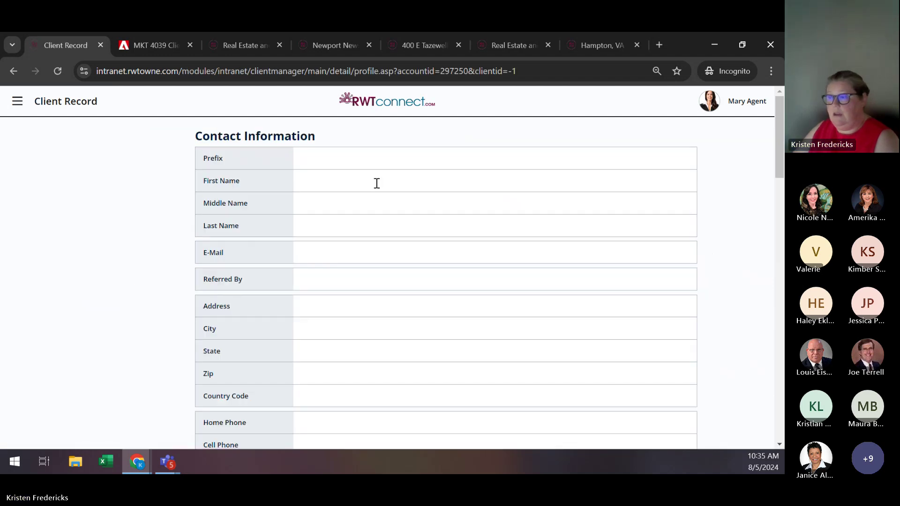
{"action": "left_click", "coordinate": [337, 180]}
{"action": "type", "text": "Bob"}
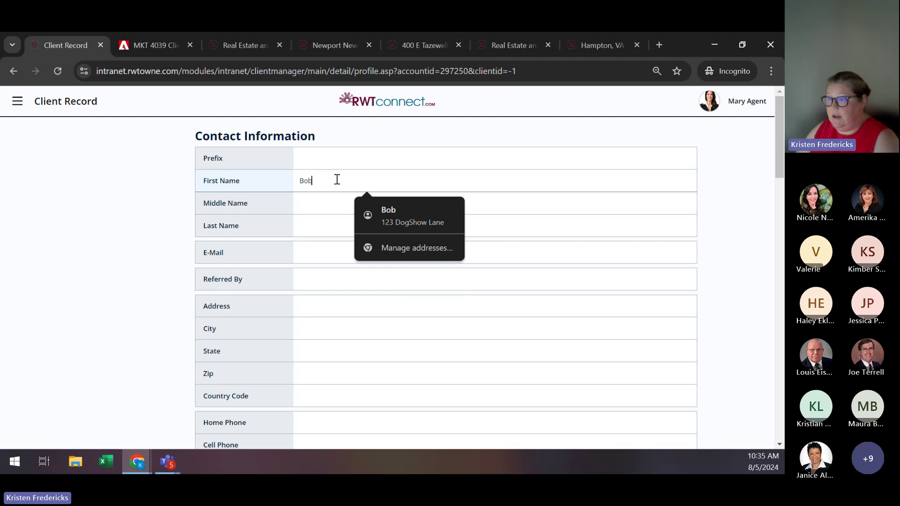
{"action": "key", "text": "Tab"}
{"action": "key", "text": "Tab"}
{"action": "type", "text": "Buyer"}
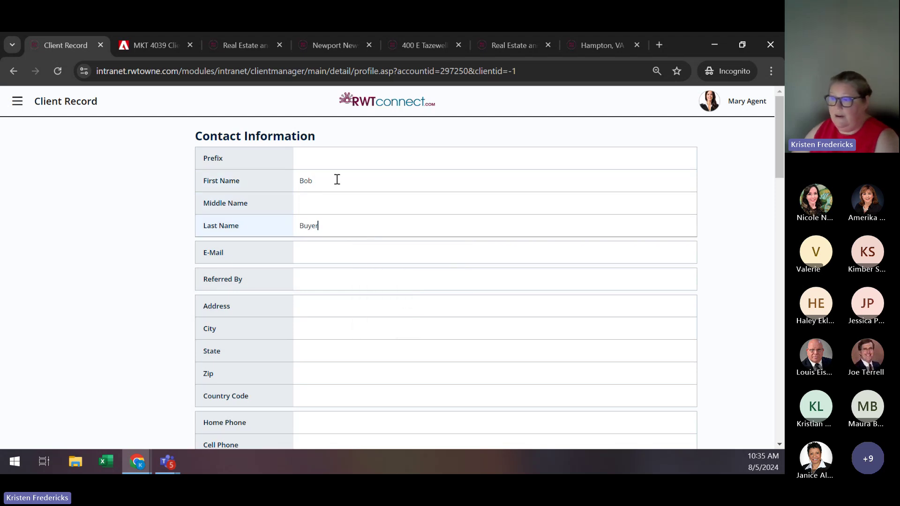
{"action": "left_click", "coordinate": [308, 258]}
{"action": "type", "text": "b"}
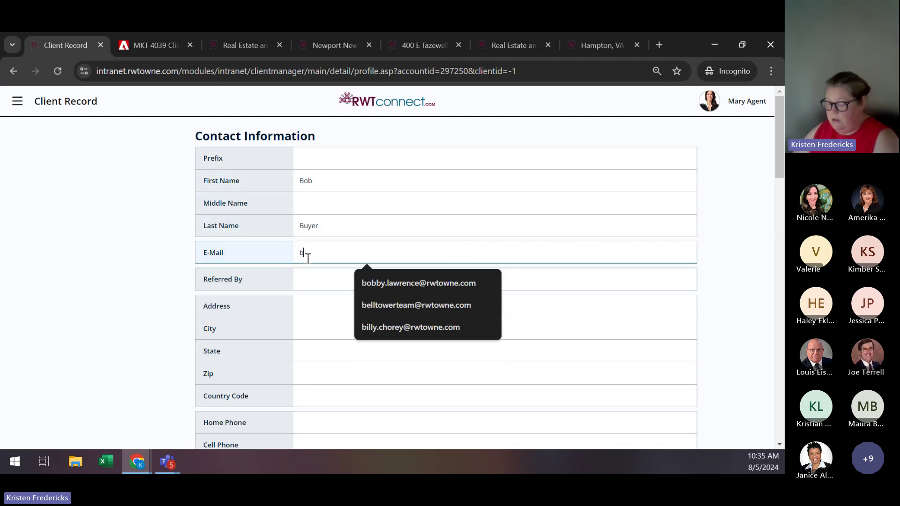
{"action": "type", "text": "obbuyer"}
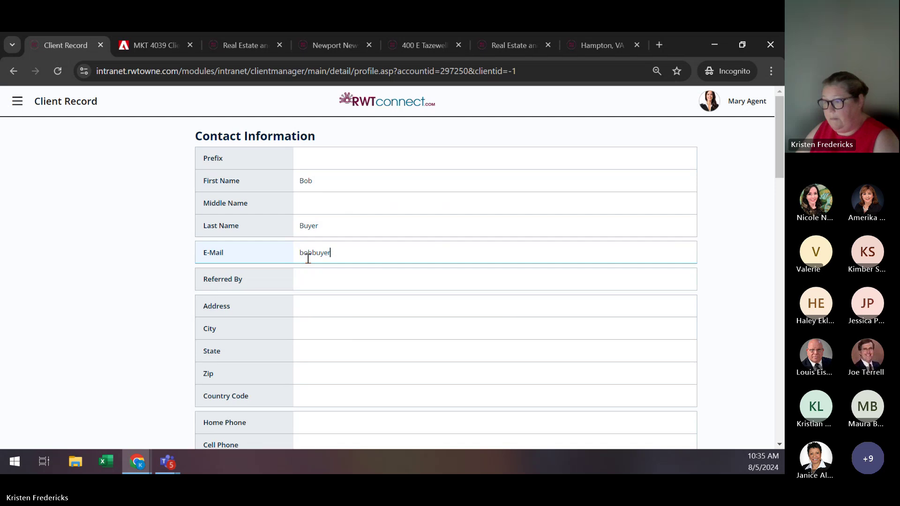
{"action": "type", "text": "@fakeemail.com"}
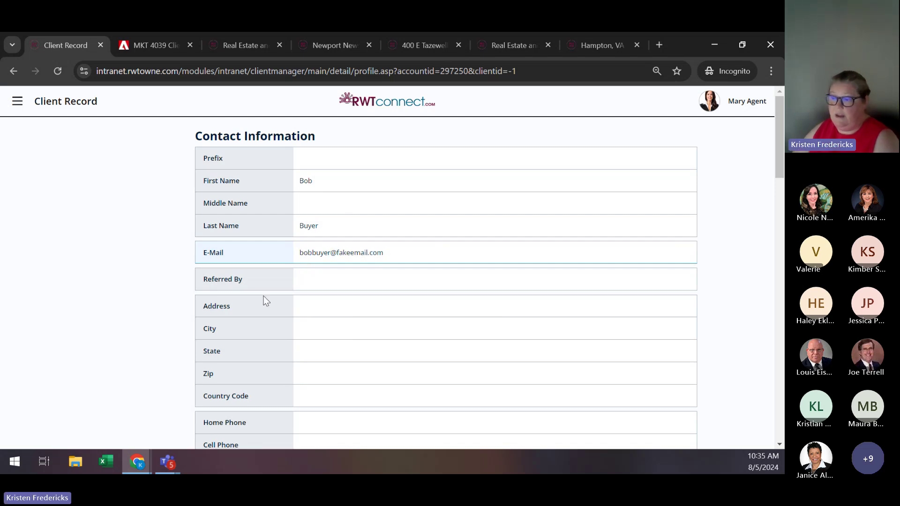
{"action": "scroll", "coordinate": [266, 301], "scroll_direction": "down", "scroll_amount": 9}
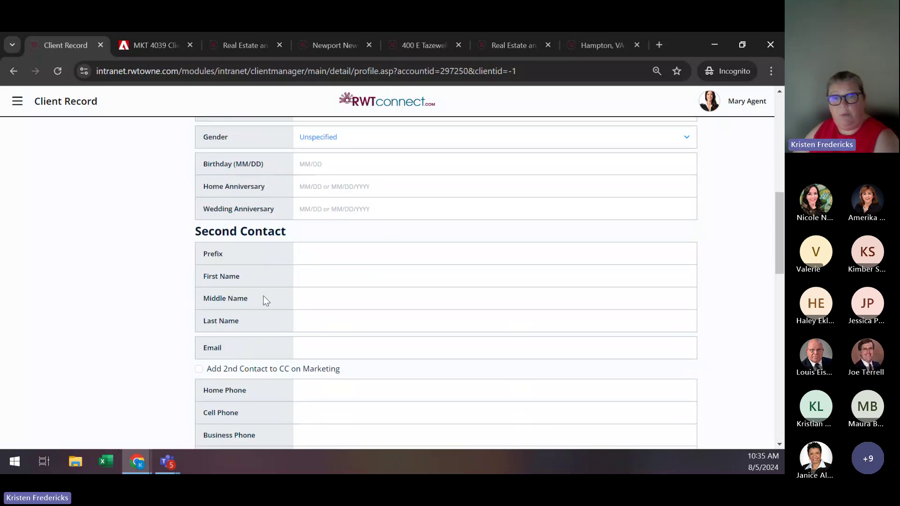
{"action": "scroll", "coordinate": [266, 300], "scroll_direction": "down", "scroll_amount": 7}
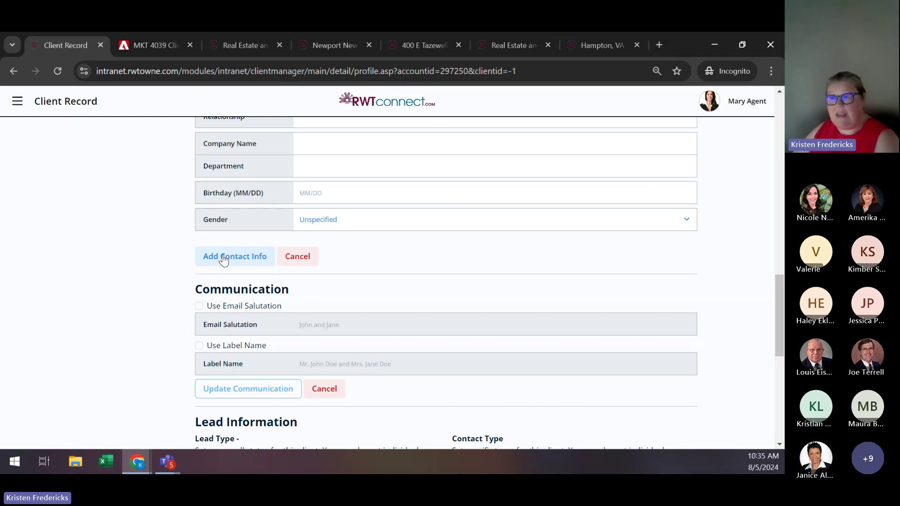
{"action": "left_click", "coordinate": [224, 260]}
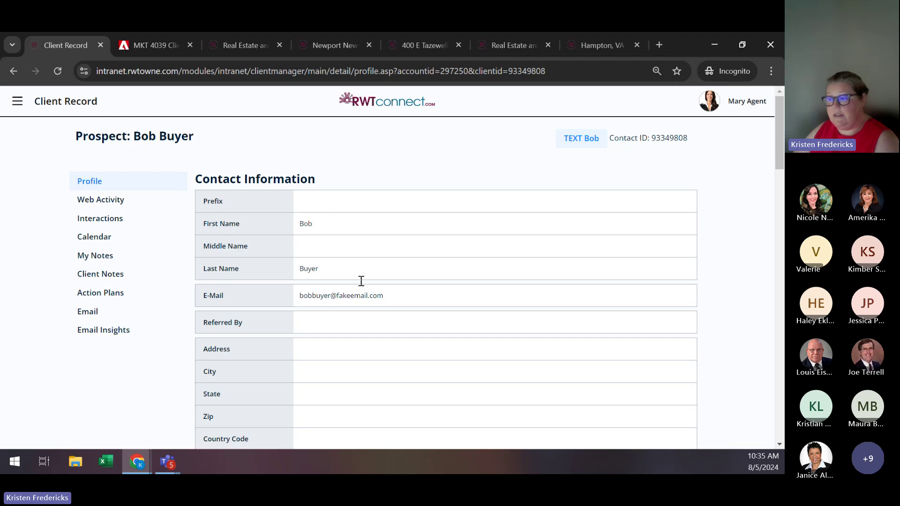
{"action": "scroll", "coordinate": [392, 269], "scroll_direction": "down", "scroll_amount": 4}
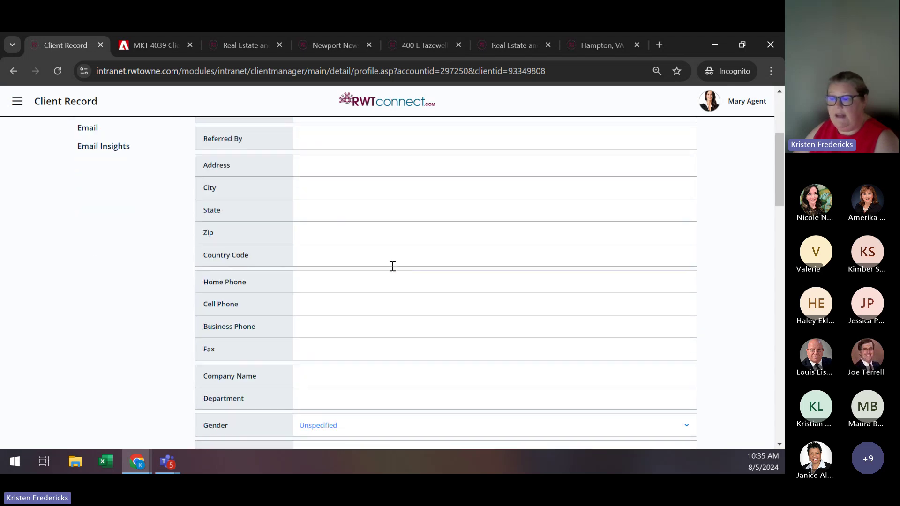
{"action": "scroll", "coordinate": [392, 266], "scroll_direction": "down", "scroll_amount": 5}
{"action": "scroll", "coordinate": [393, 266], "scroll_direction": "down", "scroll_amount": 6}
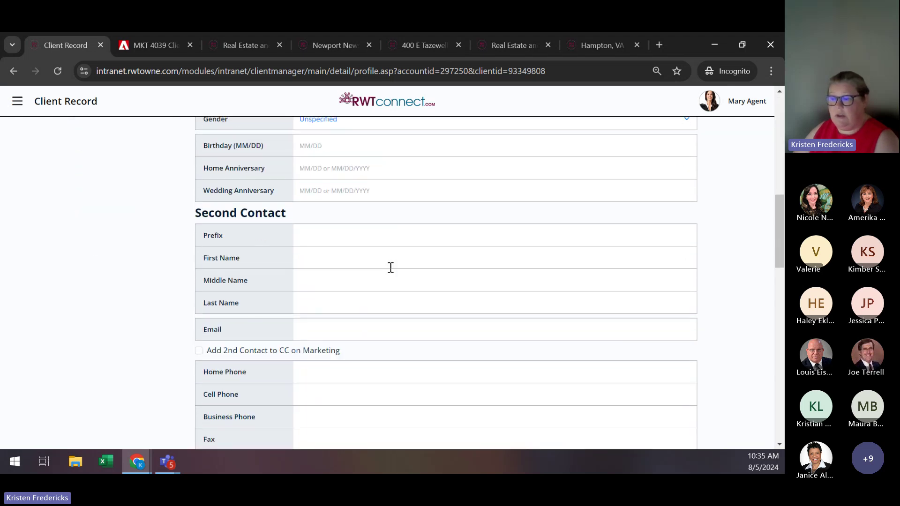
{"action": "scroll", "coordinate": [390, 267], "scroll_direction": "down", "scroll_amount": 6}
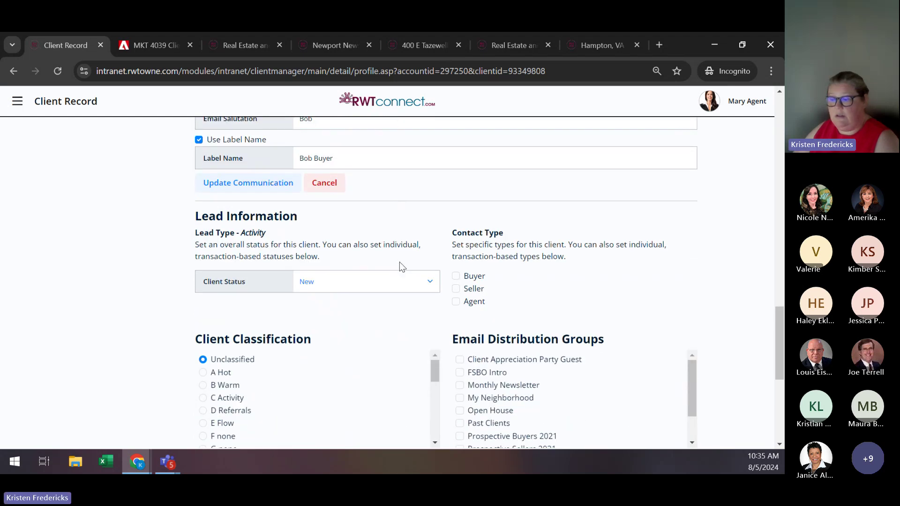
{"action": "scroll", "coordinate": [400, 263], "scroll_direction": "down", "scroll_amount": 4}
{"action": "scroll", "coordinate": [475, 356], "scroll_direction": "down", "scroll_amount": 4}
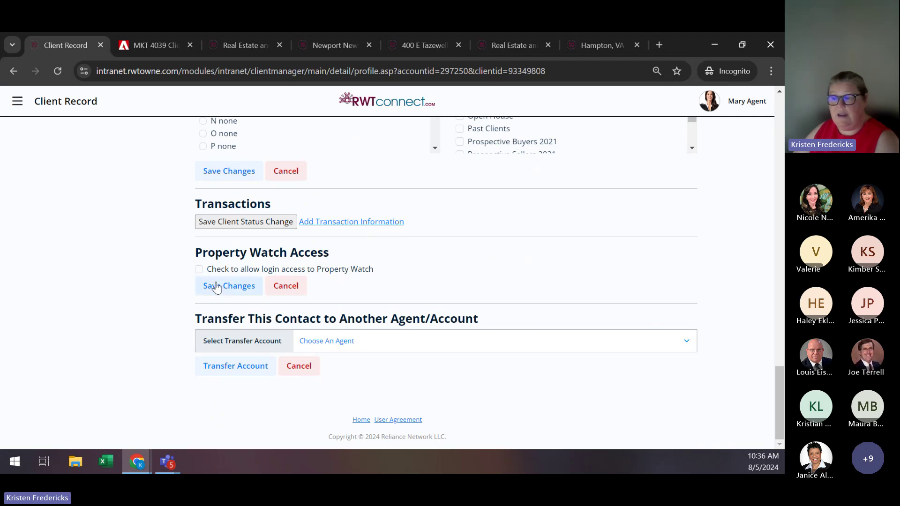
{"action": "scroll", "coordinate": [441, 280], "scroll_direction": "up", "scroll_amount": 20}
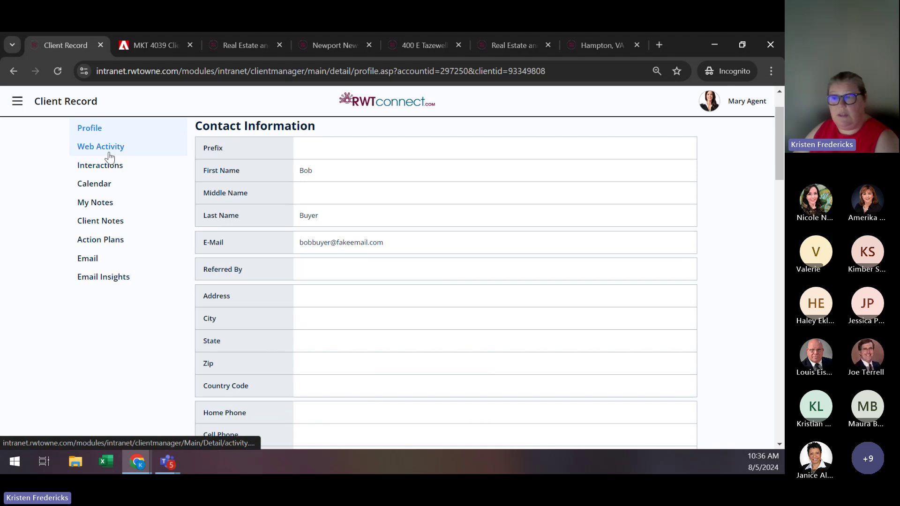
Open the new client's Web Activity page and review its empty forms, activity and favorites sections.
{"action": "left_click", "coordinate": [108, 154]}
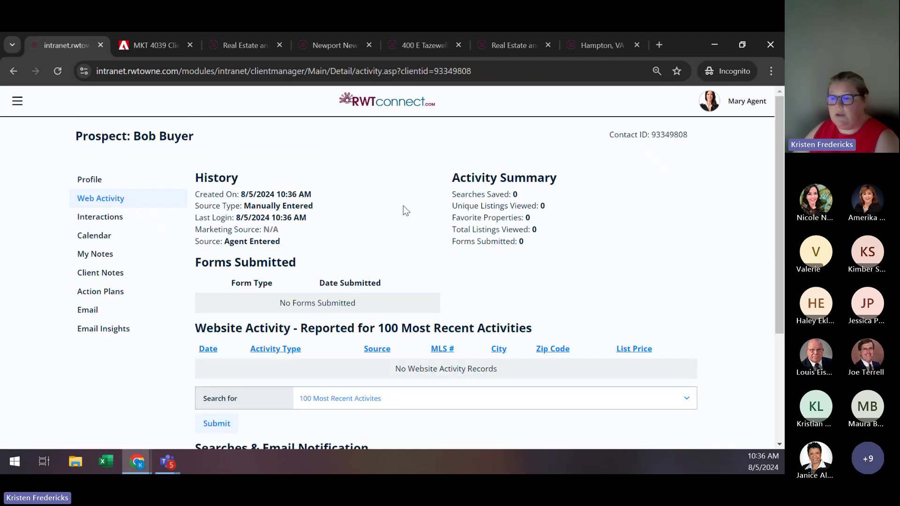
{"action": "scroll", "coordinate": [406, 217], "scroll_direction": "down", "scroll_amount": 4}
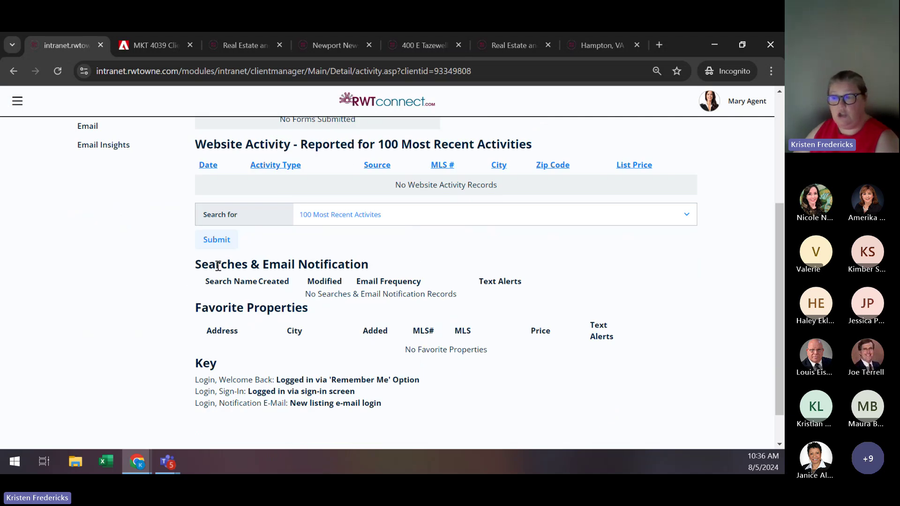
{"action": "scroll", "coordinate": [320, 283], "scroll_direction": "up", "scroll_amount": 4}
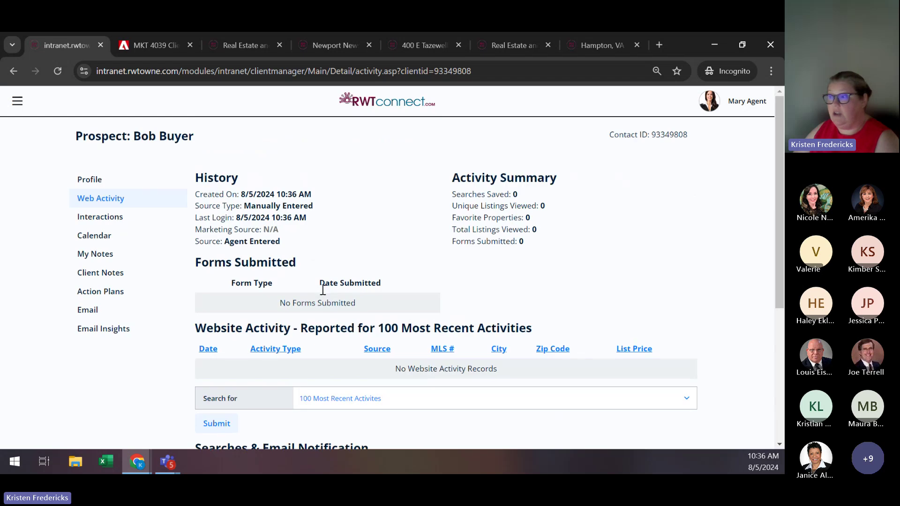
{"action": "scroll", "coordinate": [322, 293], "scroll_direction": "down", "scroll_amount": 1}
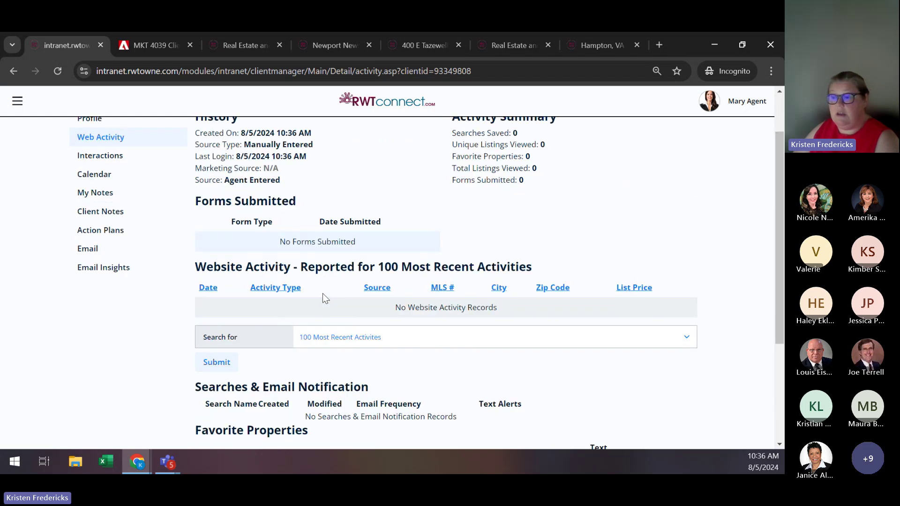
{"action": "scroll", "coordinate": [207, 273], "scroll_direction": "down", "scroll_amount": 3}
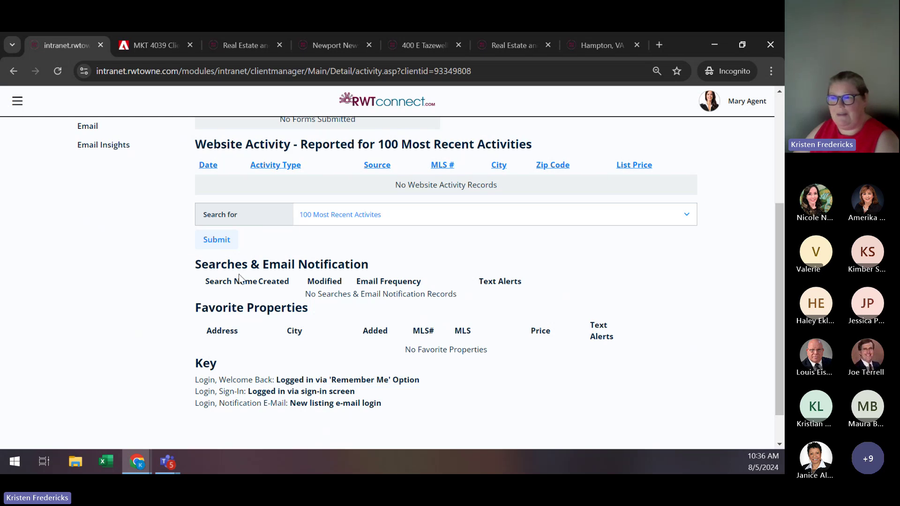
{"action": "scroll", "coordinate": [240, 278], "scroll_direction": "up", "scroll_amount": 1}
{"action": "scroll", "coordinate": [238, 274], "scroll_direction": "up", "scroll_amount": 3}
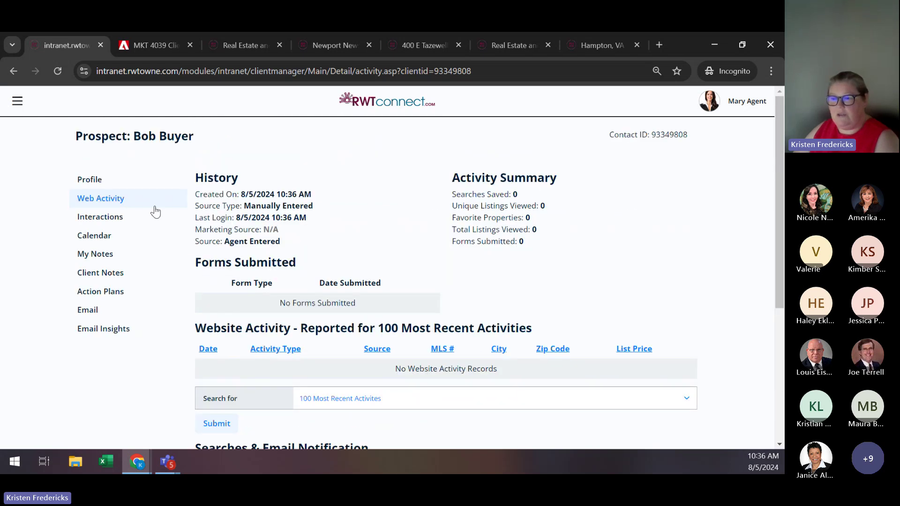
In the client's profile, allow login access to Property Watch and save the changes.
{"action": "left_click", "coordinate": [97, 181]}
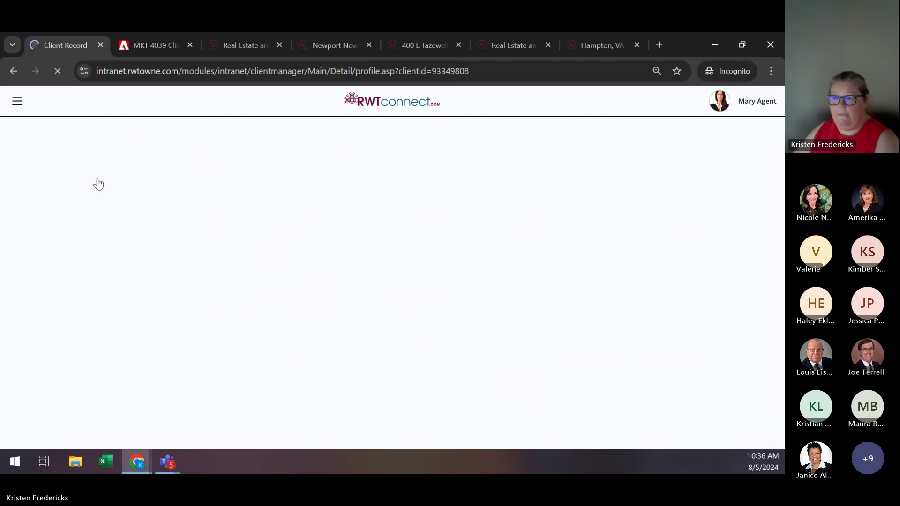
{"action": "scroll", "coordinate": [438, 255], "scroll_direction": "down", "scroll_amount": 10}
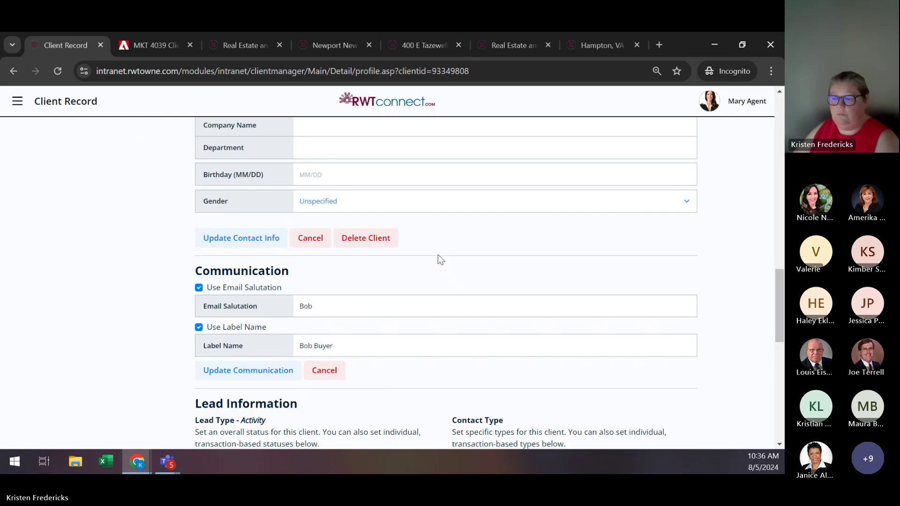
{"action": "scroll", "coordinate": [437, 254], "scroll_direction": "down", "scroll_amount": 10}
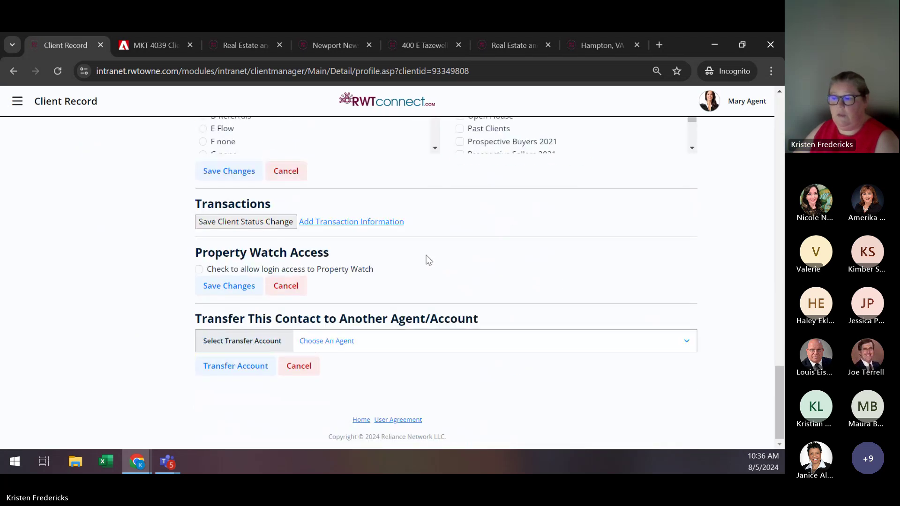
{"action": "left_click", "coordinate": [199, 269]}
{"action": "left_click", "coordinate": [224, 289]}
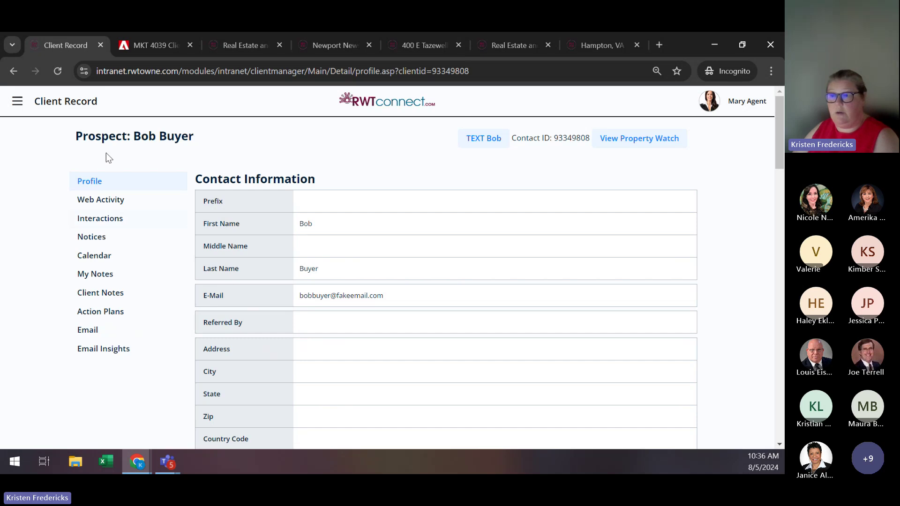
Return to the Contact List and dismiss the welcome back popup, now showing 60 contacts.
{"action": "left_click", "coordinate": [19, 101]}
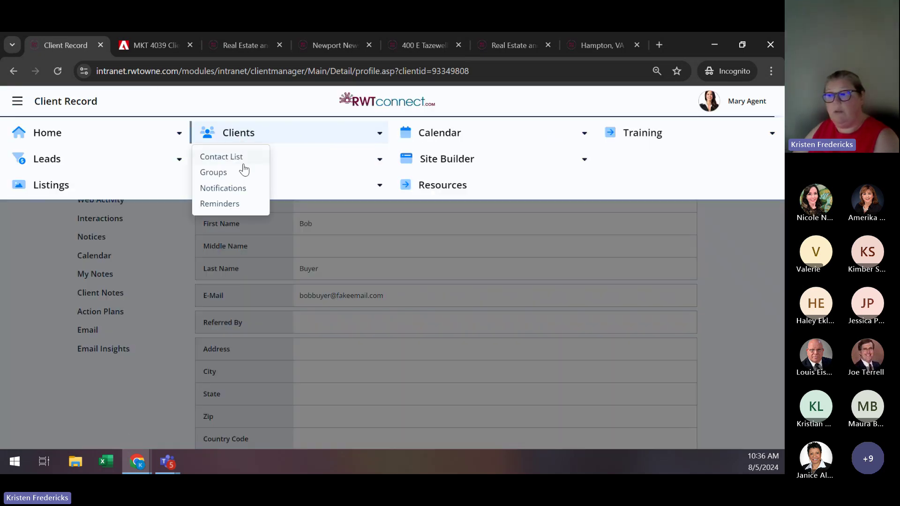
{"action": "left_click", "coordinate": [237, 156]}
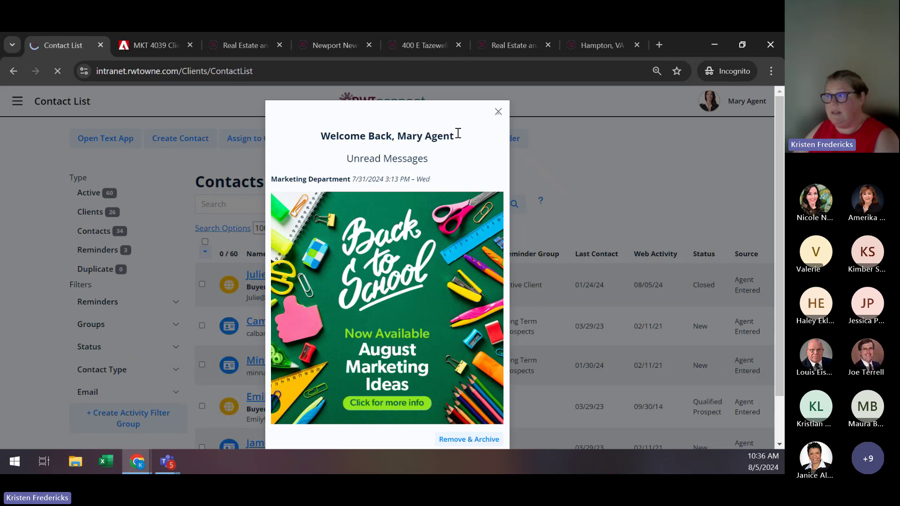
{"action": "left_click", "coordinate": [498, 111]}
{"action": "scroll", "coordinate": [28, 250], "scroll_direction": "down", "scroll_amount": 5}
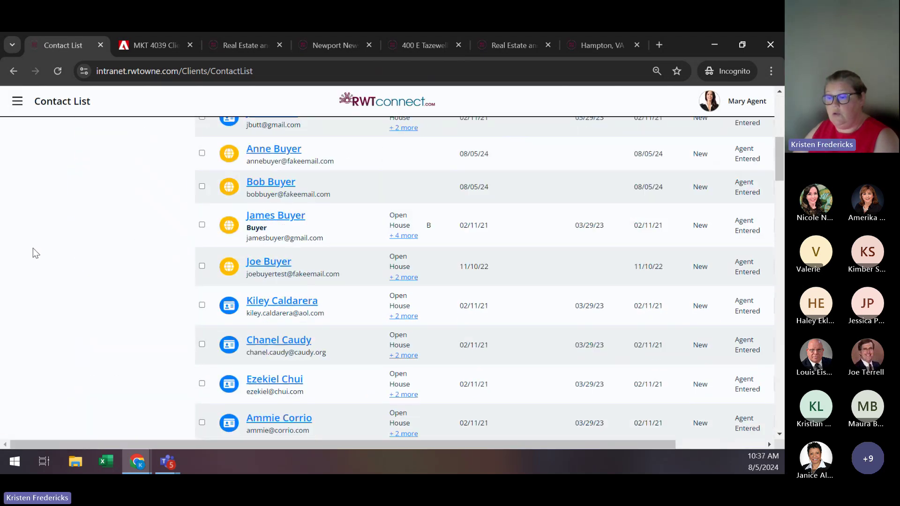
{"action": "scroll", "coordinate": [35, 254], "scroll_direction": "down", "scroll_amount": 5}
{"action": "scroll", "coordinate": [37, 253], "scroll_direction": "down", "scroll_amount": 15}
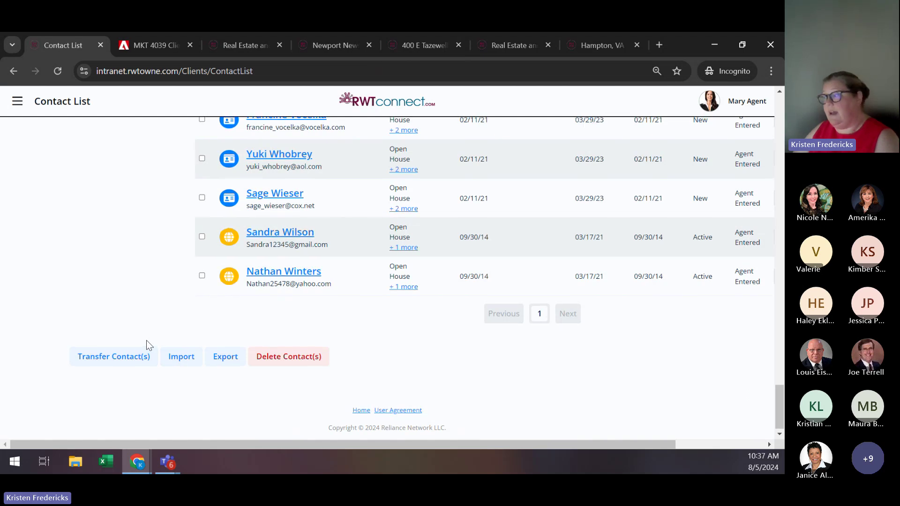
{"action": "scroll", "coordinate": [146, 340], "scroll_direction": "up", "scroll_amount": 15}
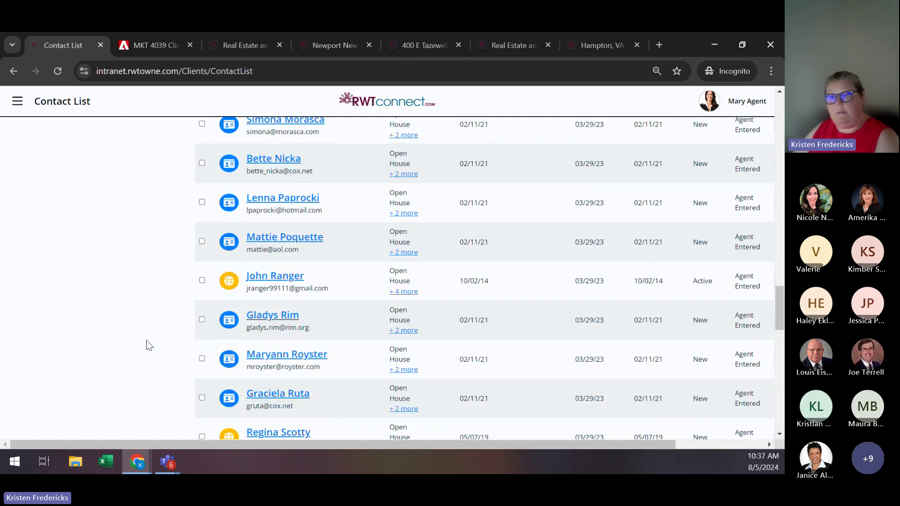
{"action": "scroll", "coordinate": [146, 340], "scroll_direction": "up", "scroll_amount": 10}
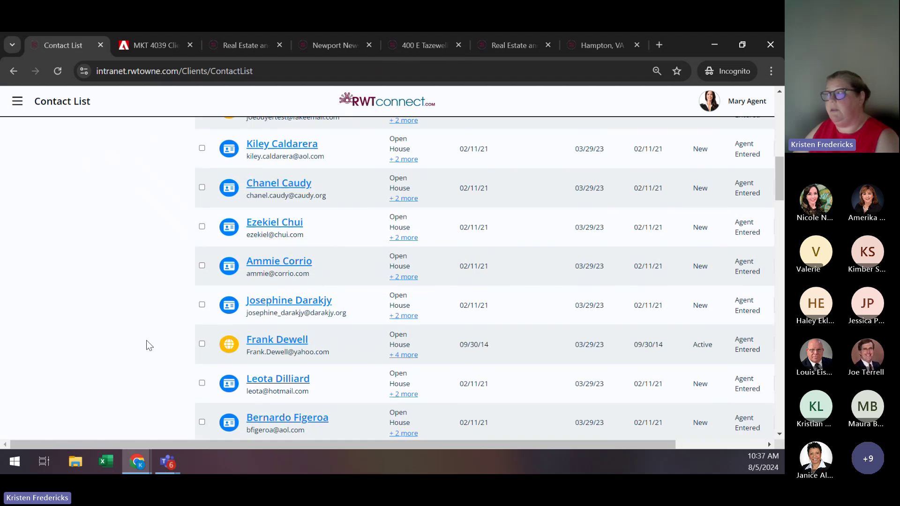
{"action": "scroll", "coordinate": [146, 340], "scroll_direction": "up", "scroll_amount": 10}
{"action": "scroll", "coordinate": [146, 345], "scroll_direction": "up", "scroll_amount": 4}
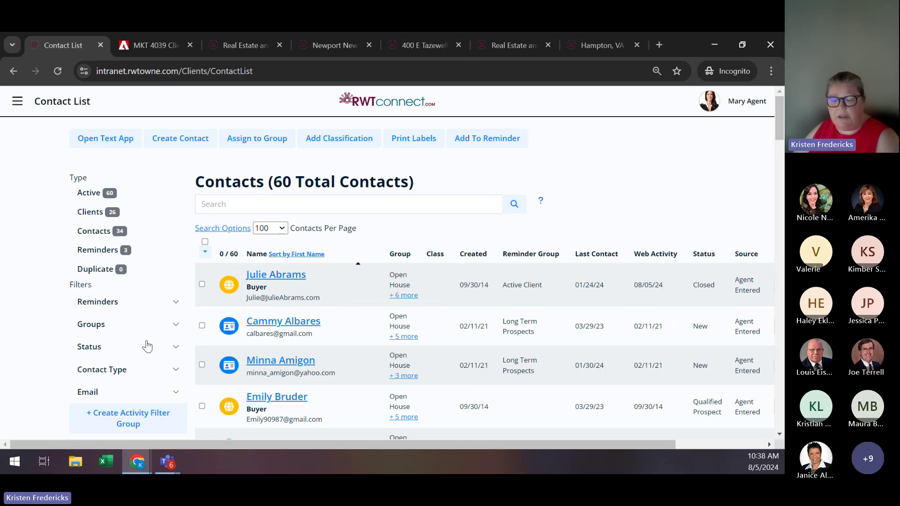
Choose Signature from the account menu to preview the standard footer e-mail signature.
{"action": "left_click", "coordinate": [743, 110]}
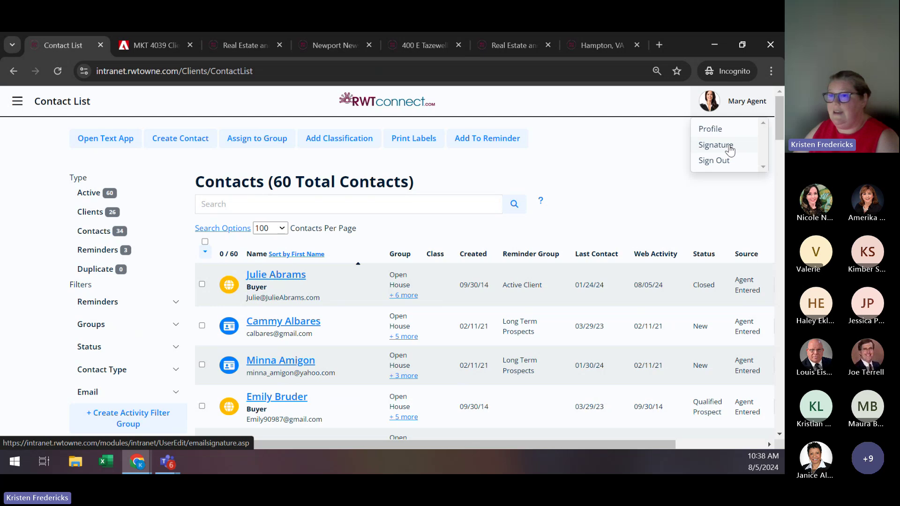
{"action": "left_click", "coordinate": [729, 146]}
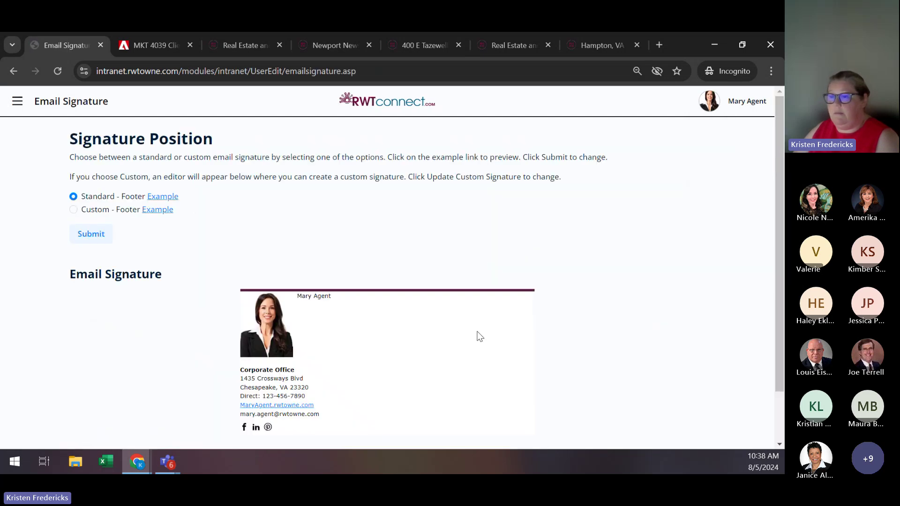
{"action": "scroll", "coordinate": [479, 328], "scroll_direction": "down", "scroll_amount": 2}
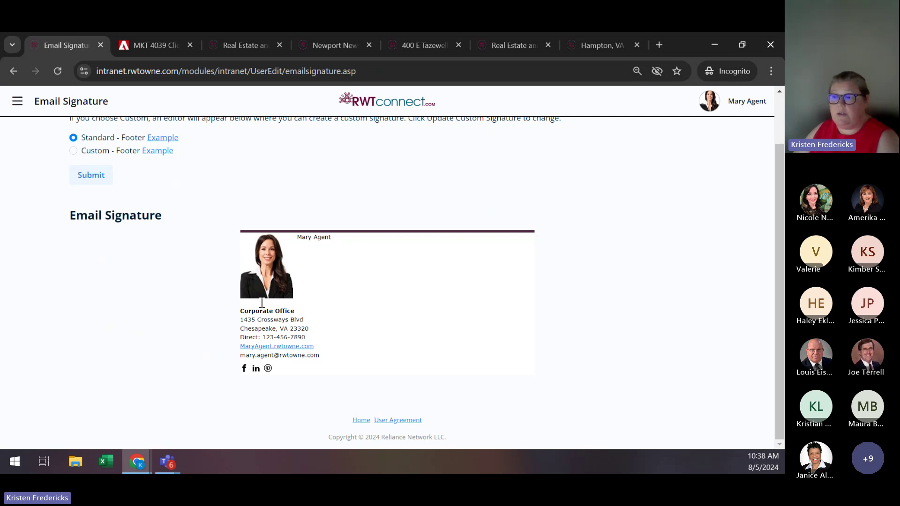
{"action": "left_click", "coordinate": [74, 151]}
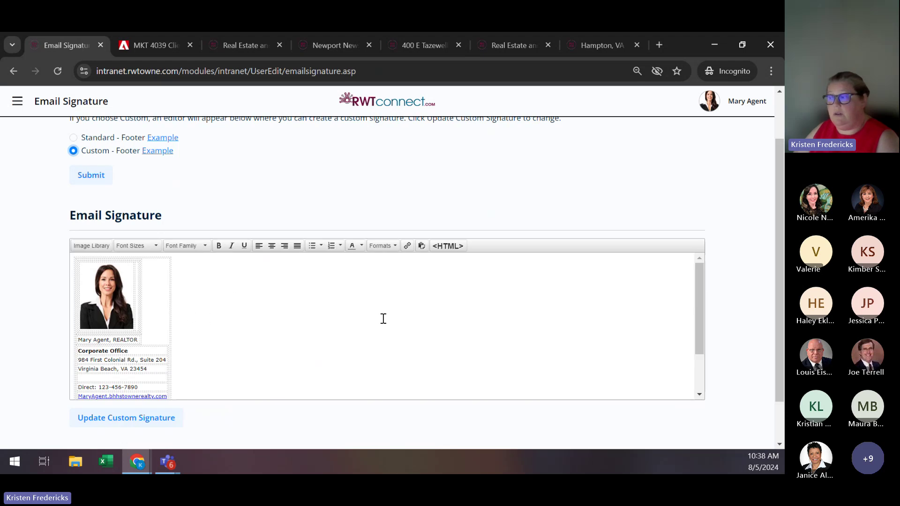
{"action": "scroll", "coordinate": [374, 320], "scroll_direction": "down", "scroll_amount": 2}
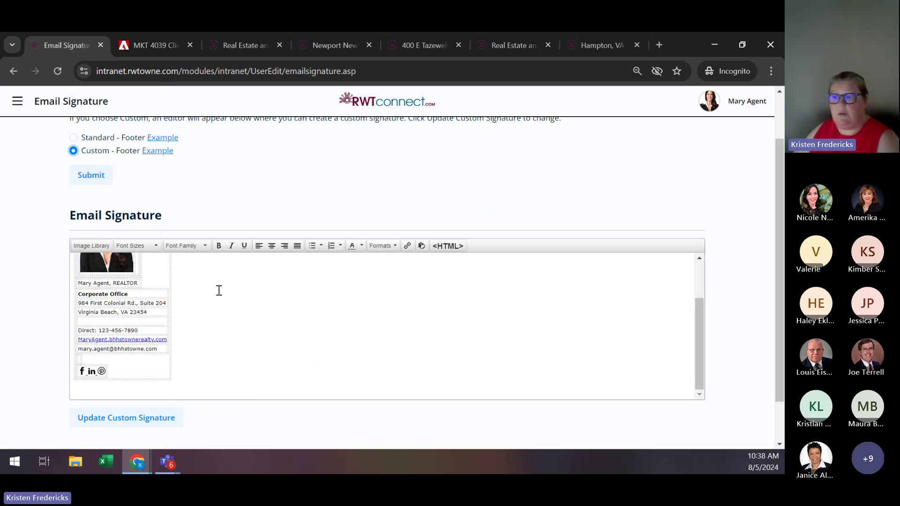
{"action": "scroll", "coordinate": [220, 290], "scroll_direction": "up", "scroll_amount": 2}
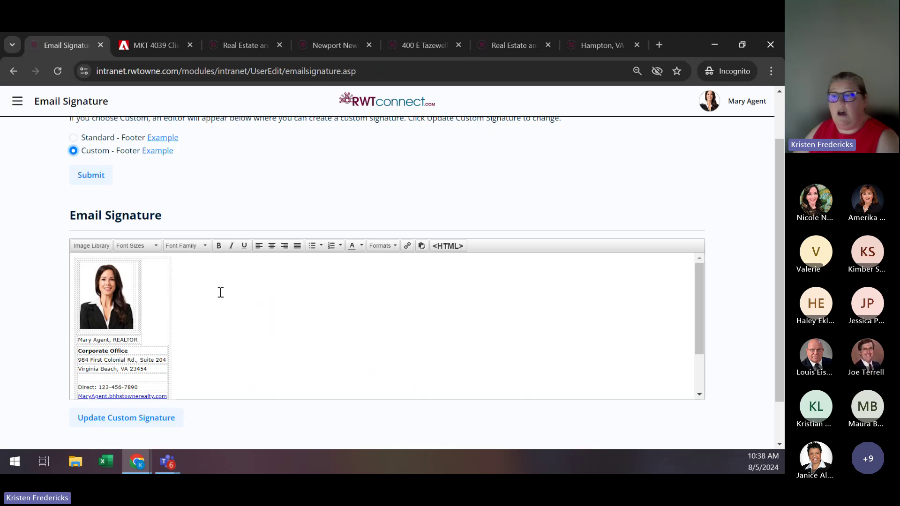
{"action": "scroll", "coordinate": [220, 292], "scroll_direction": "up", "scroll_amount": 2}
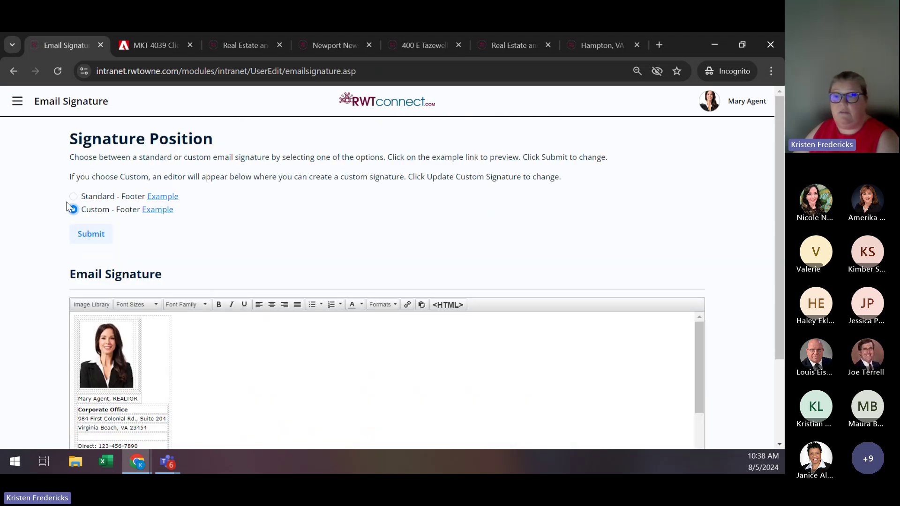
{"action": "left_click", "coordinate": [73, 196]}
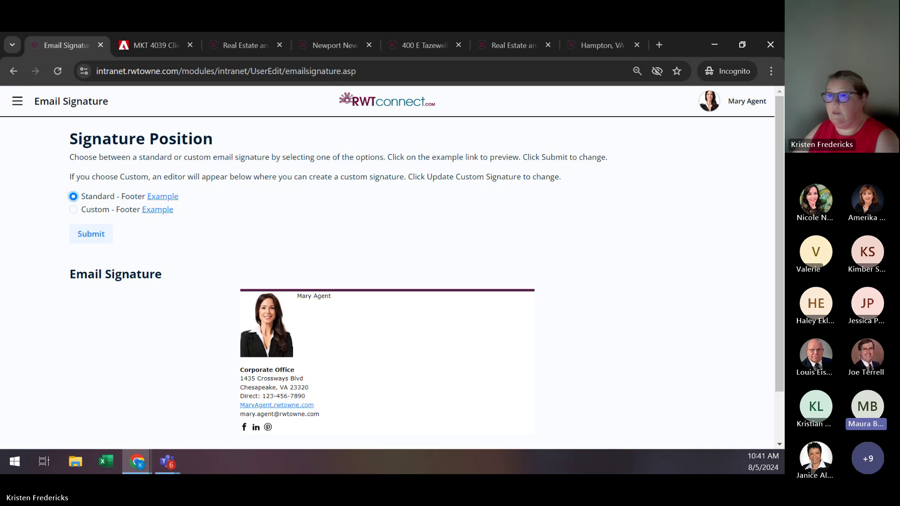
Go to Home > My Dashboard, dismiss the welcome popup, and review the stats and Resources & News.
{"action": "left_click", "coordinate": [17, 103]}
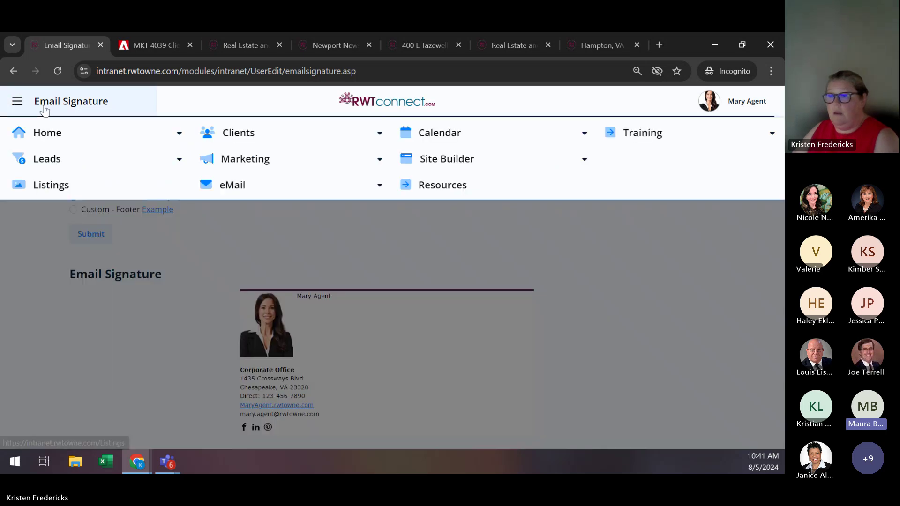
{"action": "left_click", "coordinate": [73, 141]}
{"action": "left_click", "coordinate": [71, 171]}
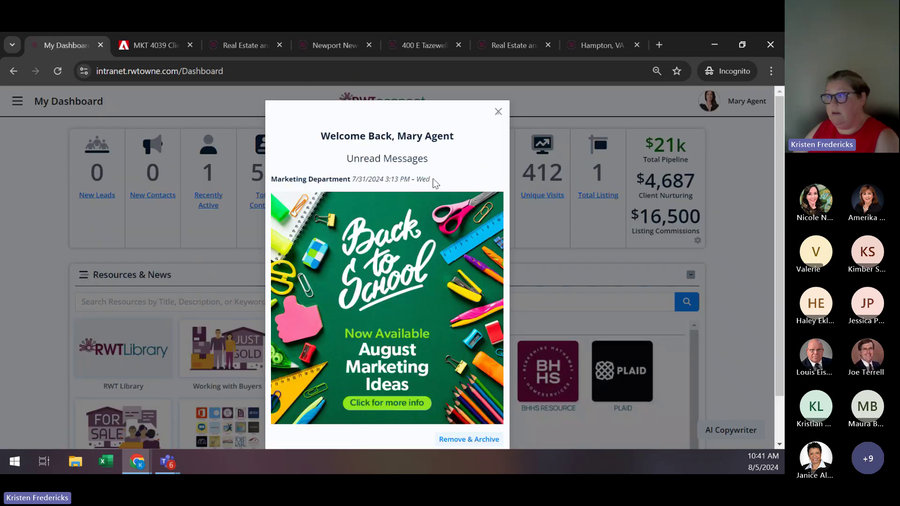
{"action": "left_click", "coordinate": [497, 112]}
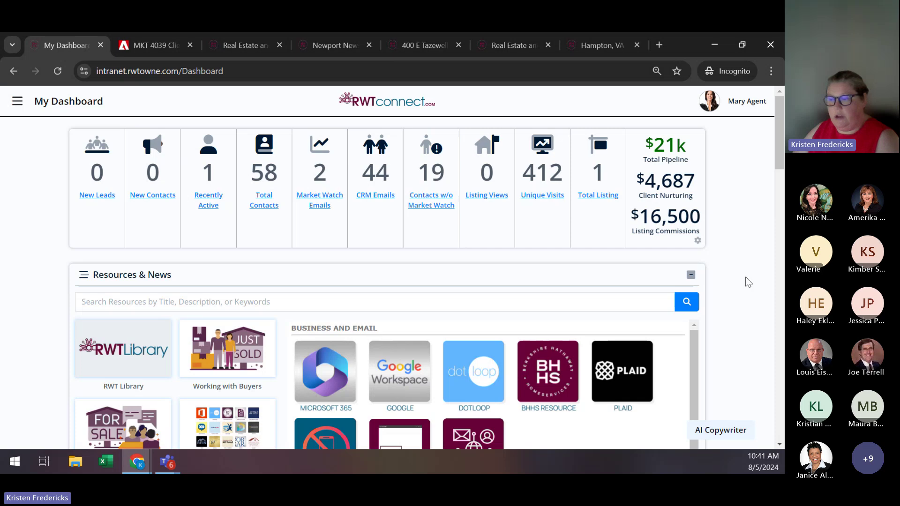
{"action": "scroll", "coordinate": [748, 282], "scroll_direction": "down", "scroll_amount": 5}
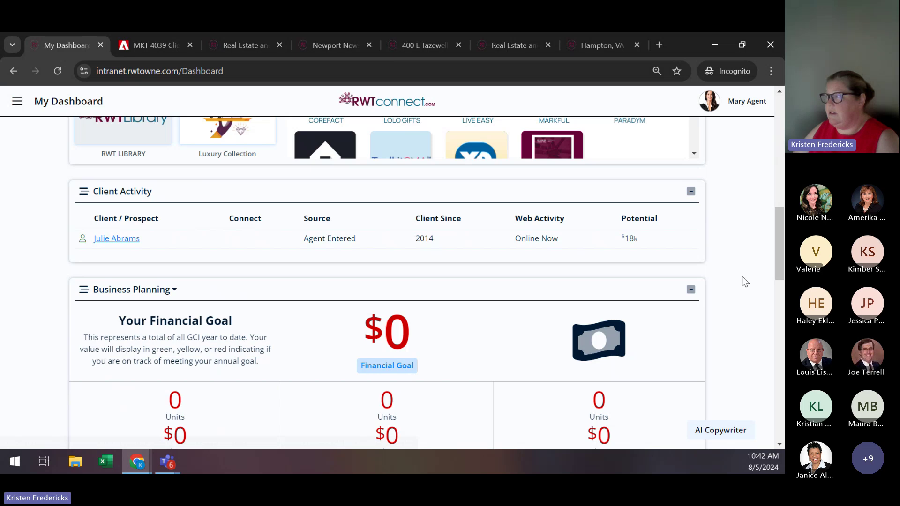
{"action": "scroll", "coordinate": [780, 263], "scroll_direction": "up", "scroll_amount": 5}
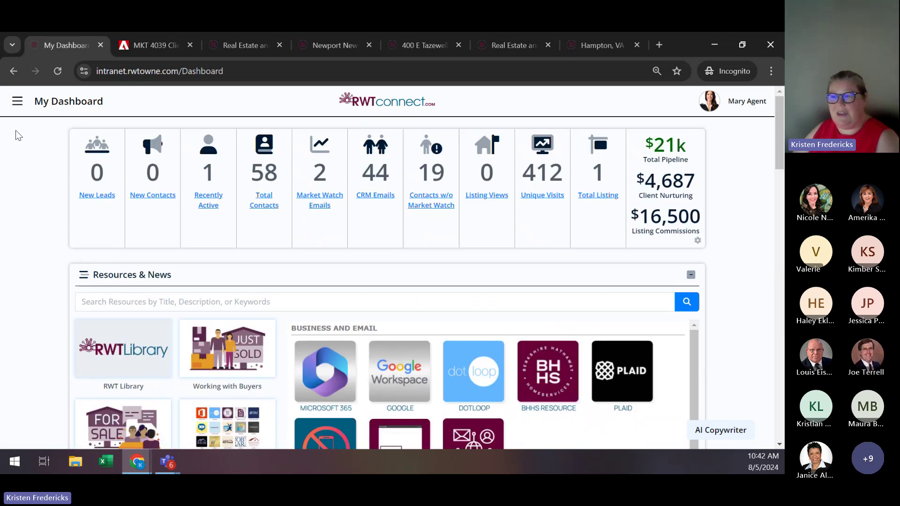
Go to the Insights Dashboard, dismiss the popup, and review suggestions, site-visit stats and missed tasks.
{"action": "left_click", "coordinate": [17, 101]}
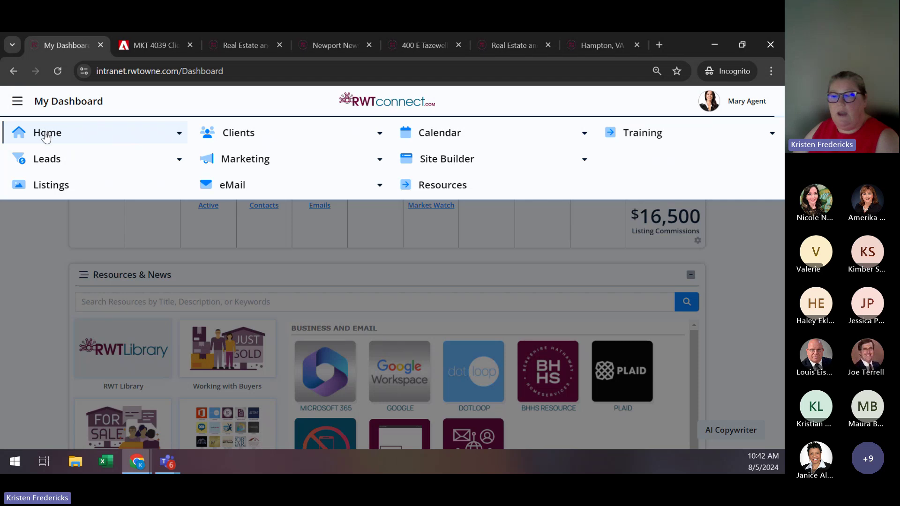
{"action": "left_click", "coordinate": [46, 155]}
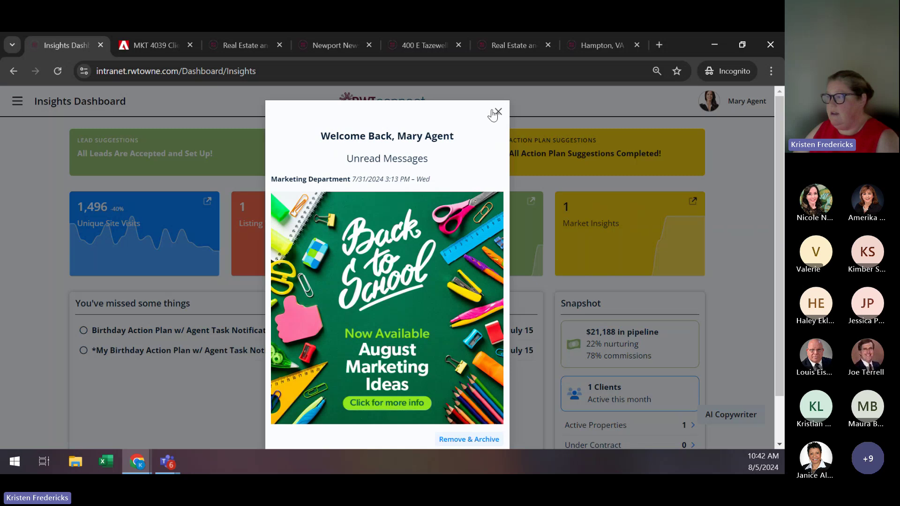
{"action": "left_click", "coordinate": [498, 112]}
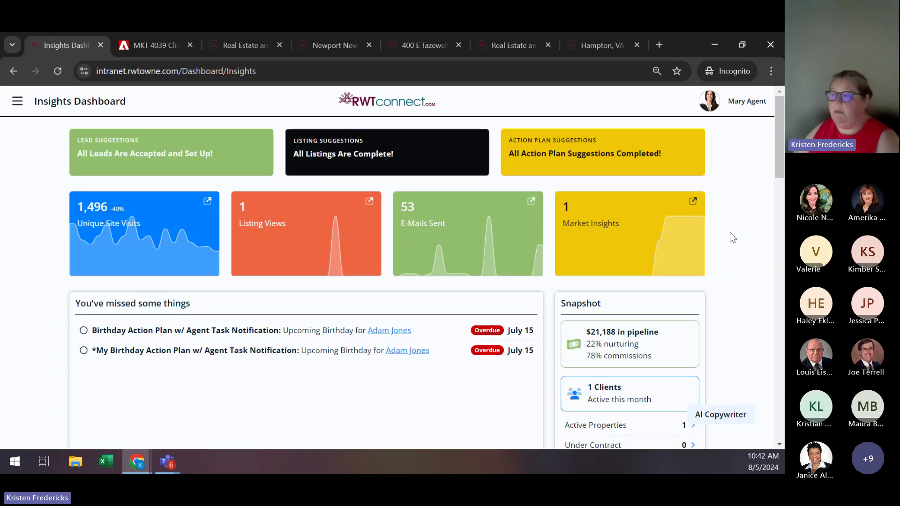
{"action": "scroll", "coordinate": [725, 236], "scroll_direction": "down", "scroll_amount": 5}
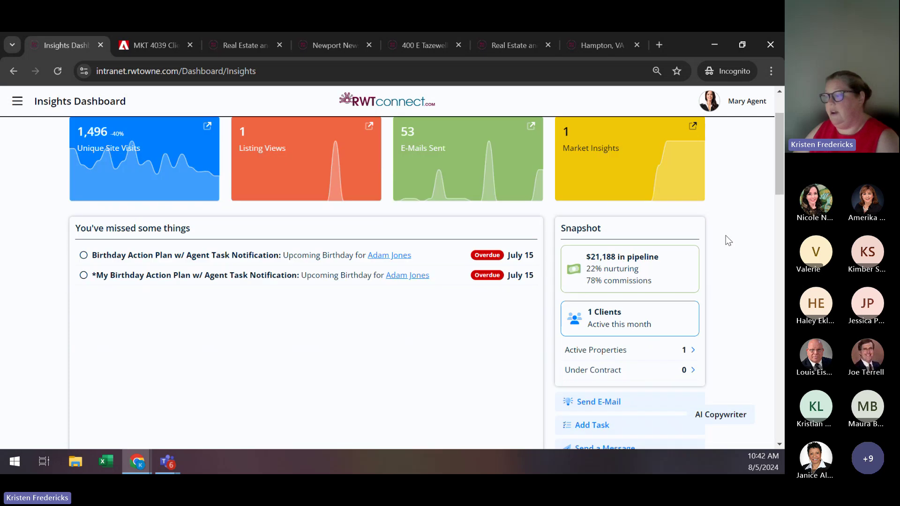
{"action": "scroll", "coordinate": [726, 234], "scroll_direction": "down", "scroll_amount": 10}
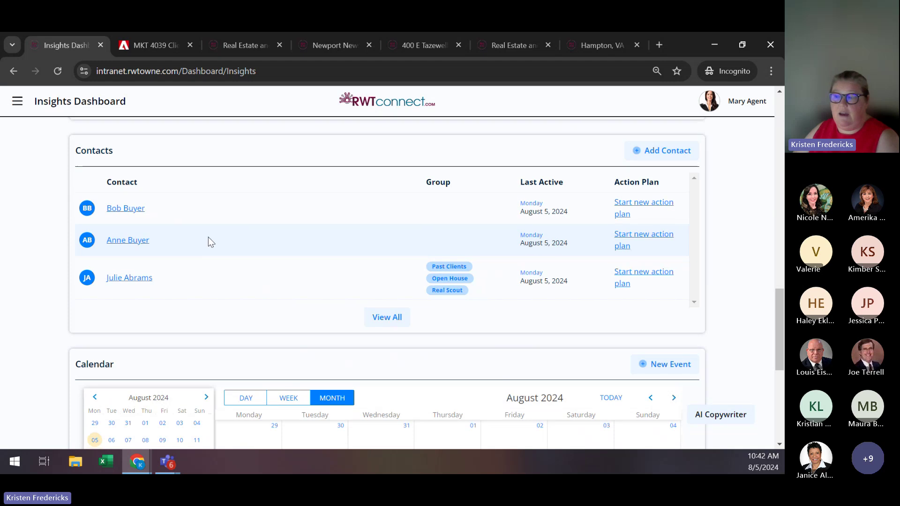
{"action": "scroll", "coordinate": [209, 237], "scroll_direction": "up", "scroll_amount": 3}
{"action": "scroll", "coordinate": [211, 317], "scroll_direction": "down", "scroll_amount": 1}
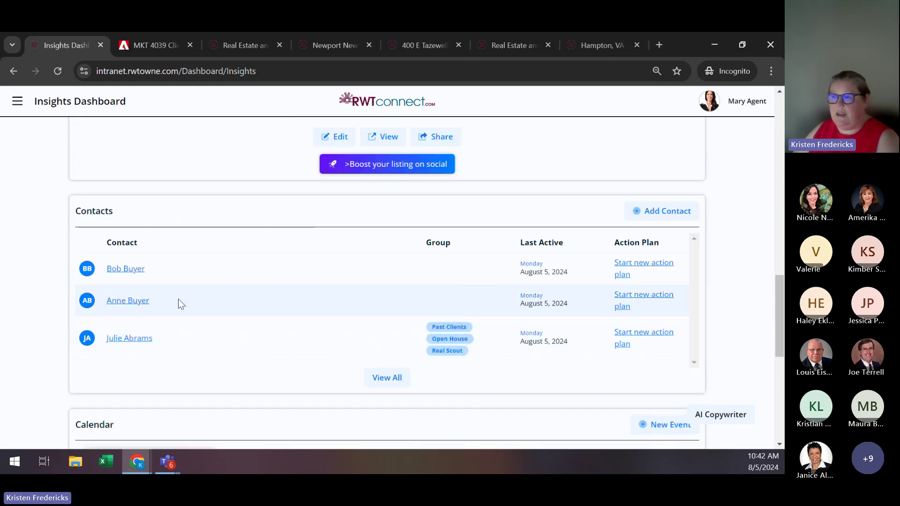
{"action": "scroll", "coordinate": [179, 301], "scroll_direction": "up", "scroll_amount": 10}
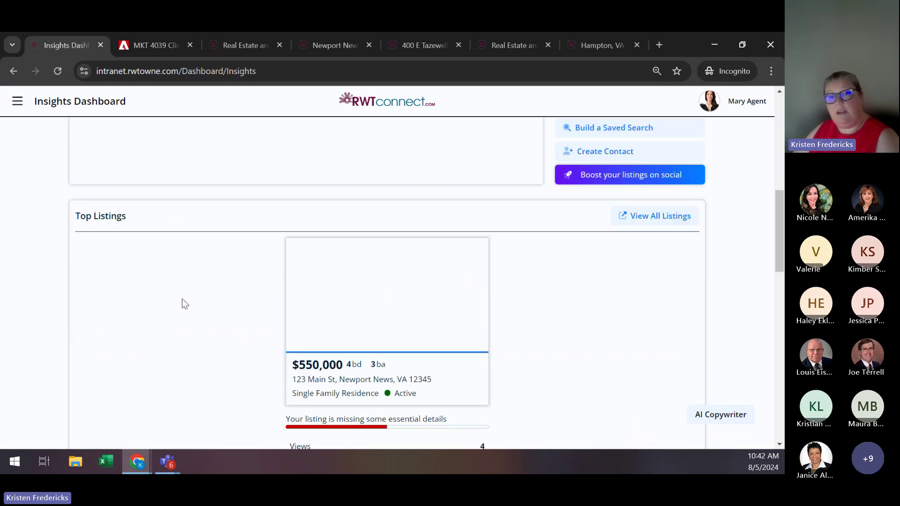
{"action": "scroll", "coordinate": [223, 267], "scroll_direction": "up", "scroll_amount": 4}
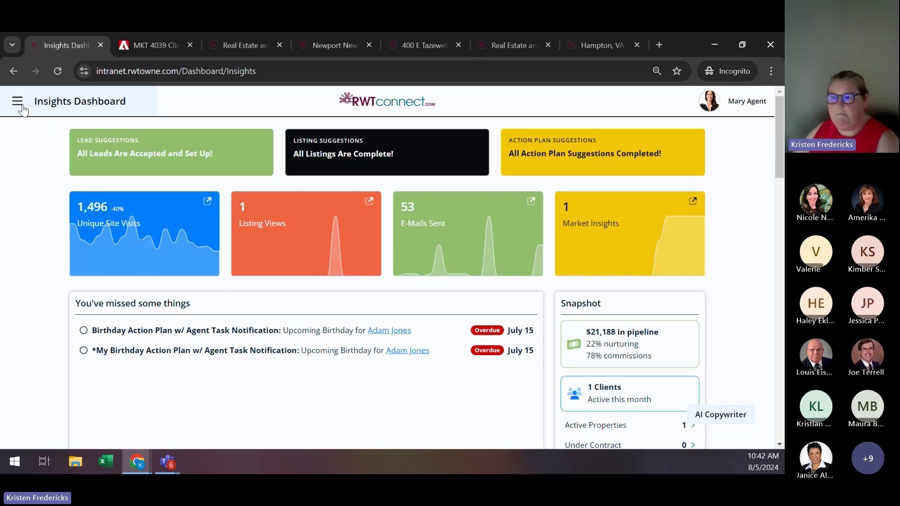
{"action": "left_click", "coordinate": [19, 105]}
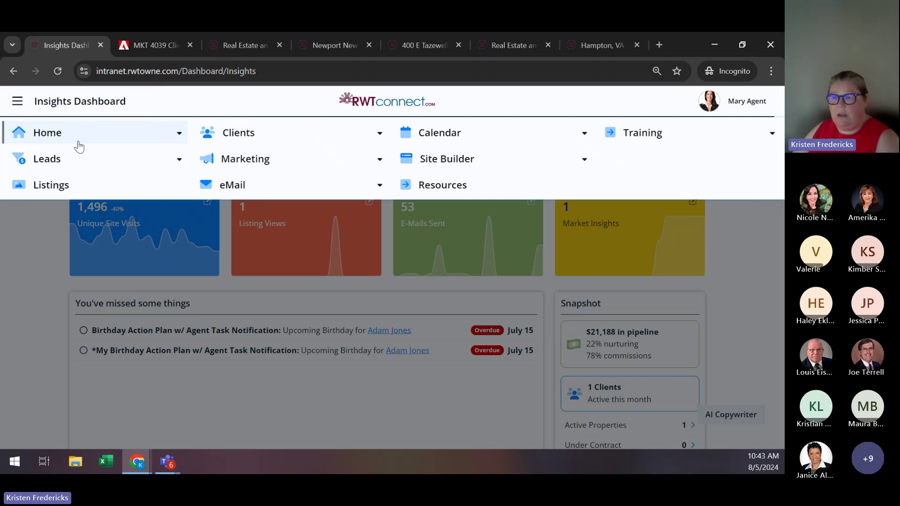
Expand the Leads section to reveal its Manage and Settings options.
{"action": "left_click", "coordinate": [83, 165]}
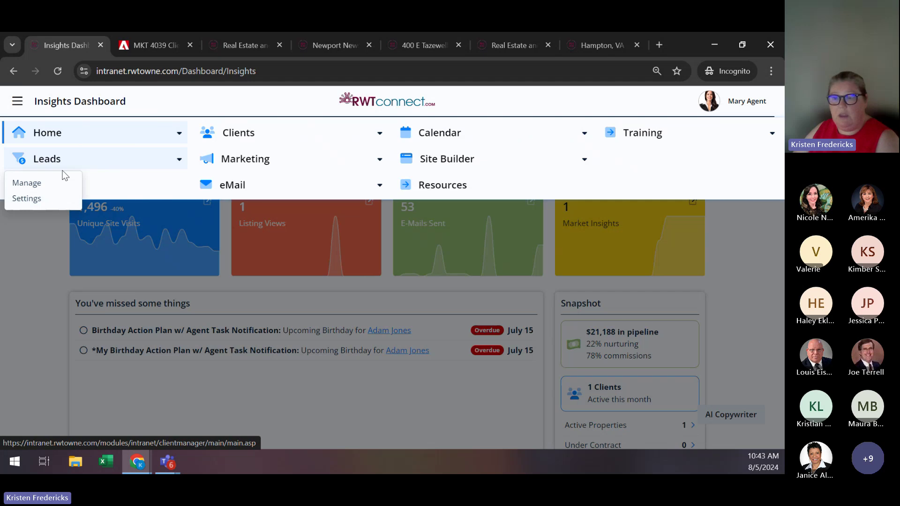
Open Leads > Settings and review the Controls: forwarding off, Mid-Level registration after 4 views.
{"action": "left_click", "coordinate": [38, 198]}
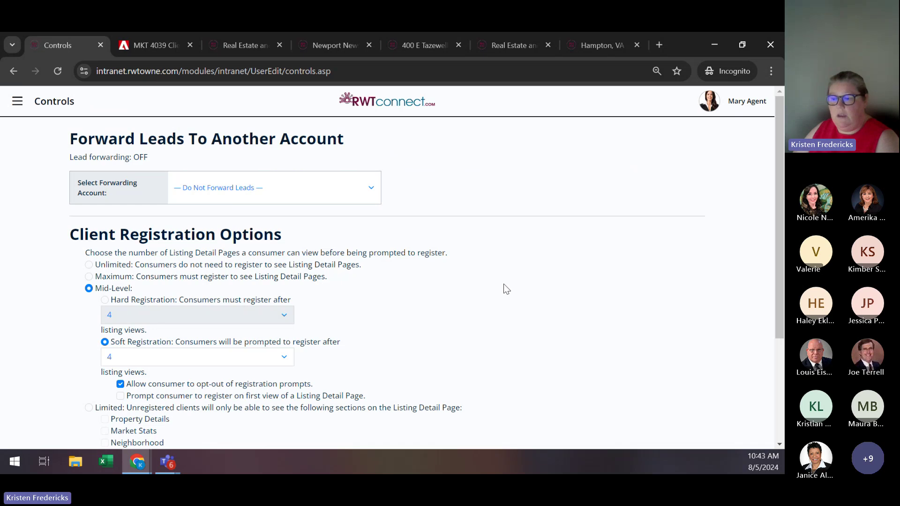
{"action": "scroll", "coordinate": [504, 283], "scroll_direction": "down", "scroll_amount": 2}
{"action": "scroll", "coordinate": [504, 283], "scroll_direction": "up", "scroll_amount": 1}
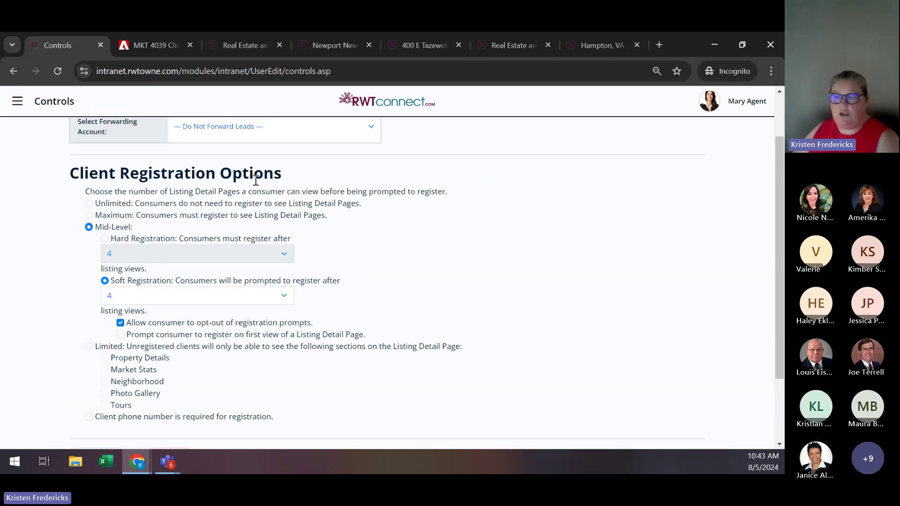
{"action": "scroll", "coordinate": [438, 256], "scroll_direction": "down", "scroll_amount": 1}
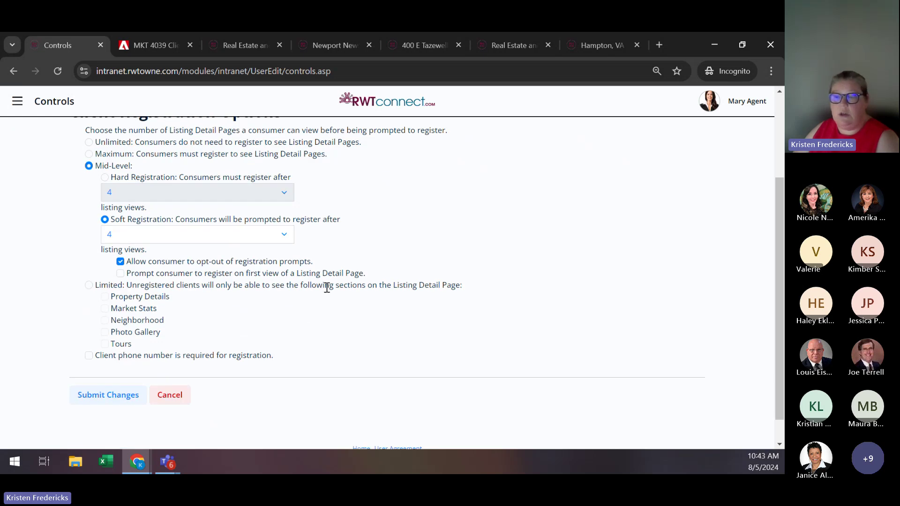
{"action": "scroll", "coordinate": [281, 284], "scroll_direction": "up", "scroll_amount": 1}
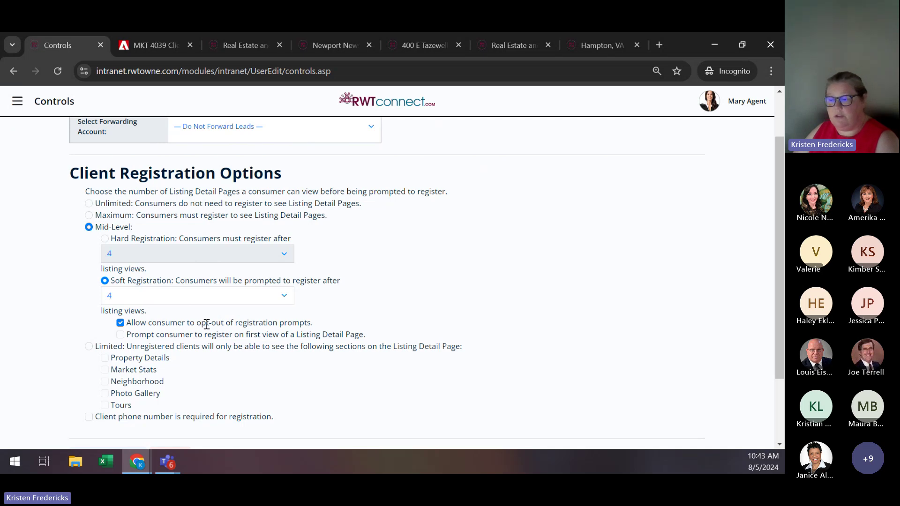
{"action": "scroll", "coordinate": [211, 315], "scroll_direction": "up", "scroll_amount": 1}
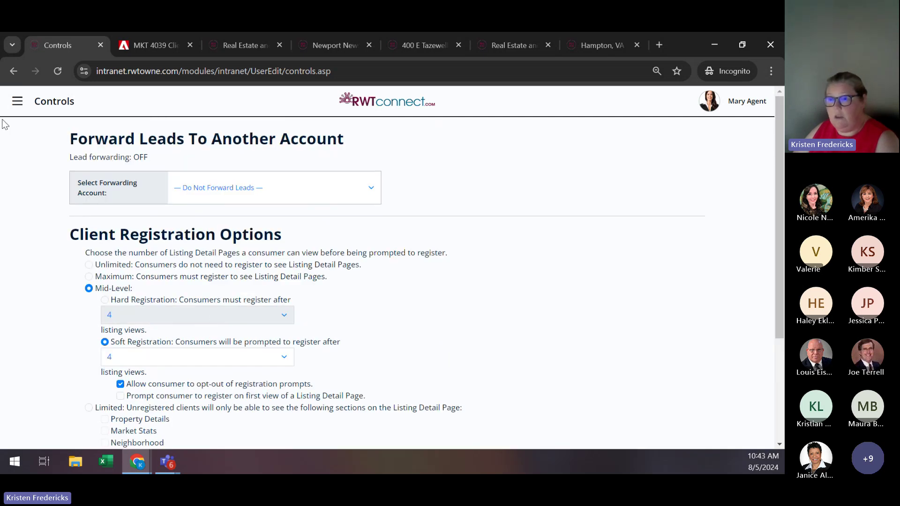
Review the Clients > Notifications email settings alerting after 3 logons in 30 days.
{"action": "left_click", "coordinate": [17, 102]}
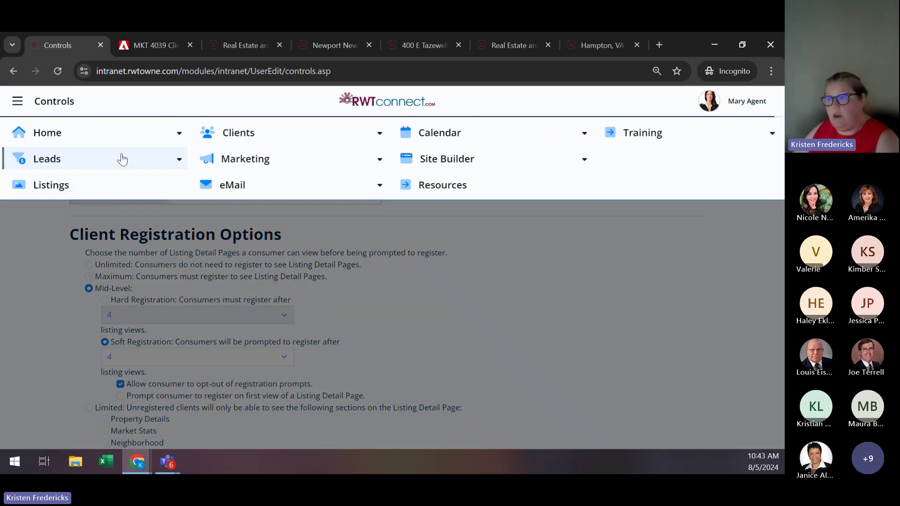
{"action": "left_click", "coordinate": [251, 139]}
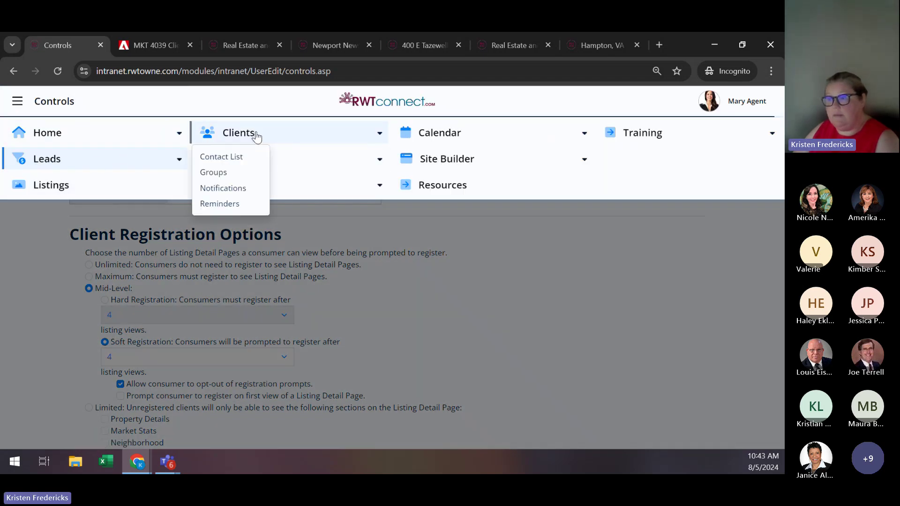
{"action": "left_click", "coordinate": [241, 189]}
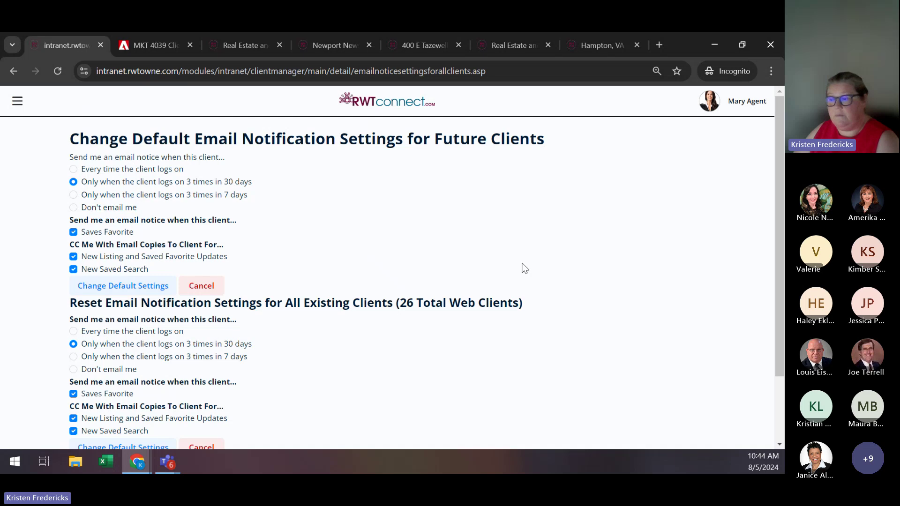
{"action": "scroll", "coordinate": [505, 282], "scroll_direction": "down", "scroll_amount": 1}
{"action": "scroll", "coordinate": [505, 283], "scroll_direction": "down", "scroll_amount": 2}
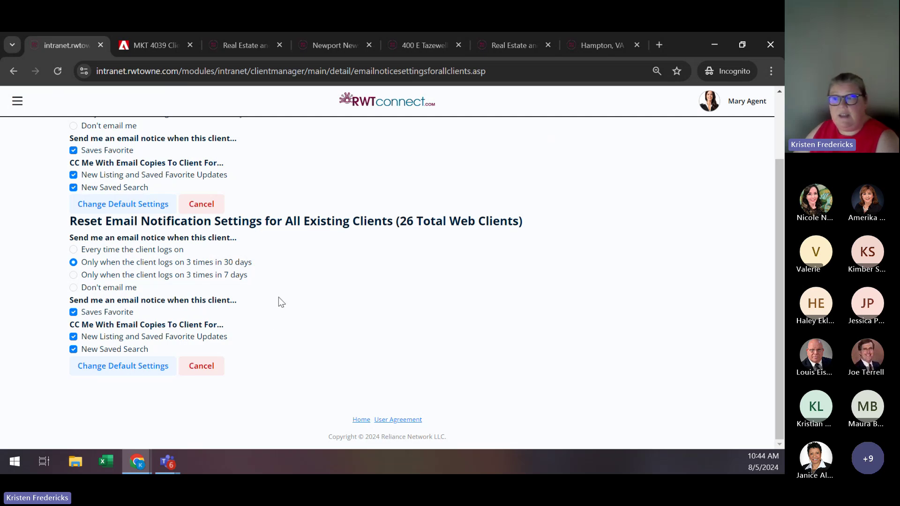
{"action": "scroll", "coordinate": [278, 297], "scroll_direction": "up", "scroll_amount": 2}
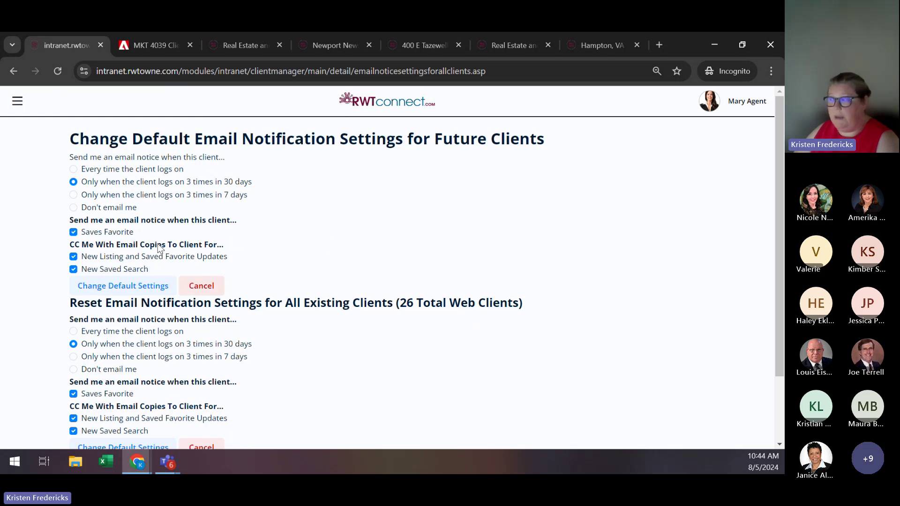
Go to the Clients Contact List, dismiss the Welcome Back popup, and open the first contact's record.
{"action": "left_click", "coordinate": [14, 103]}
{"action": "mouse_move", "coordinate": [256, 141]}
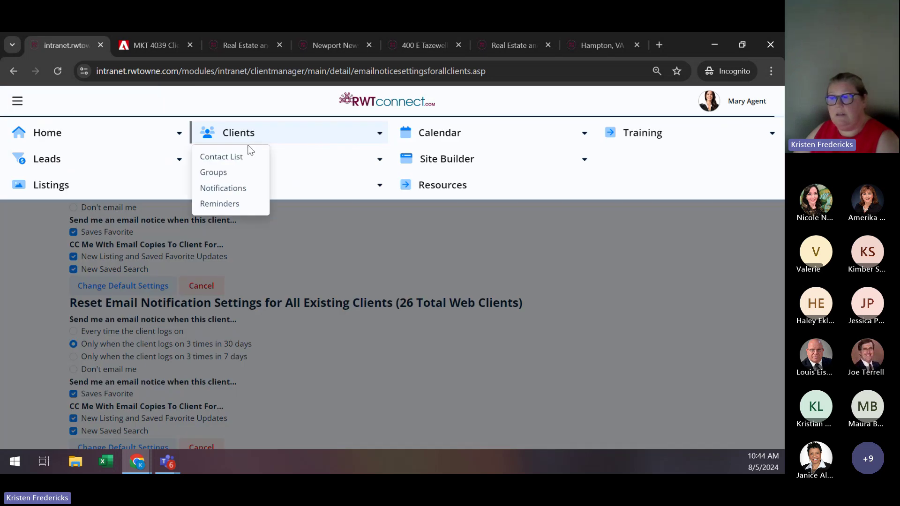
{"action": "left_click", "coordinate": [237, 158]}
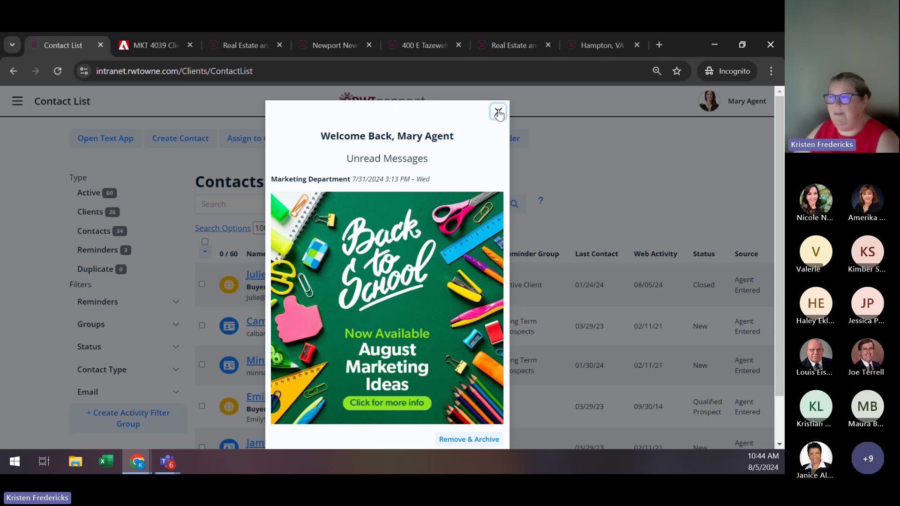
{"action": "left_click", "coordinate": [498, 111]}
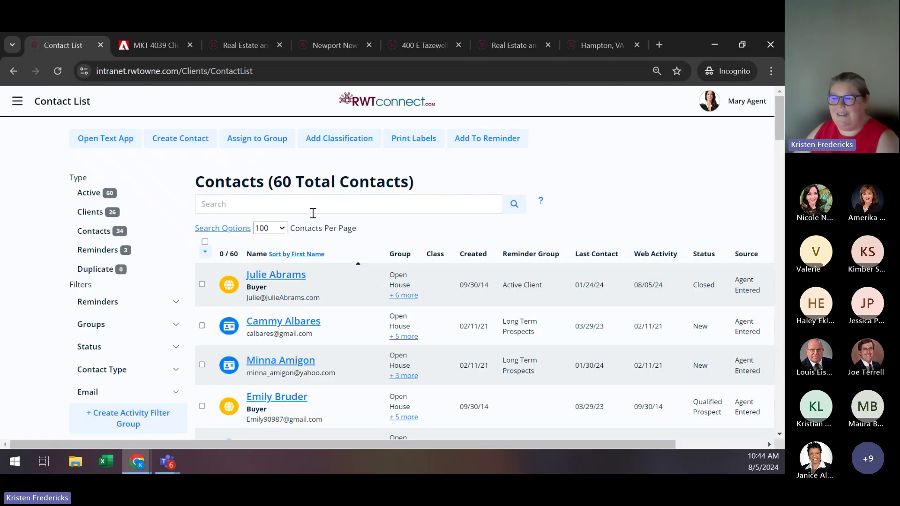
{"action": "left_click", "coordinate": [292, 281]}
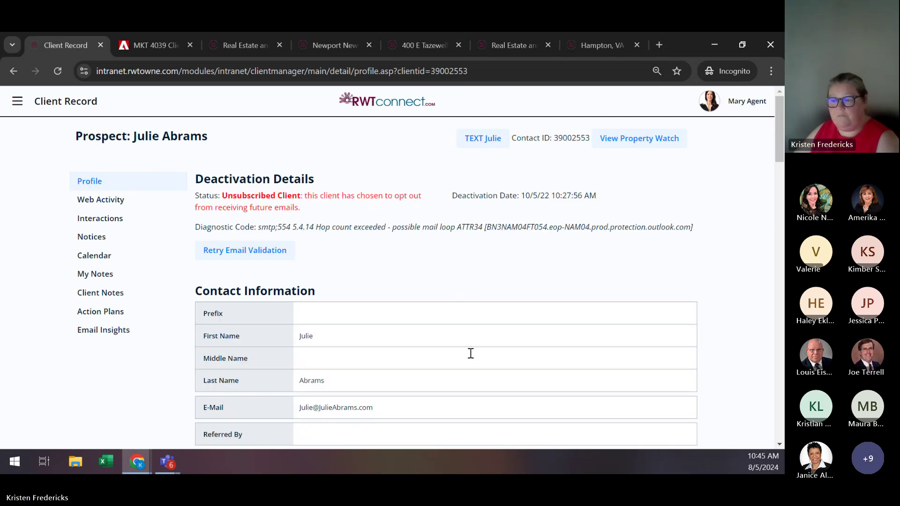
Review this client's Notices: 3-logons-in-30-days alerts plus saved-search and favorite notices.
{"action": "left_click", "coordinate": [83, 241]}
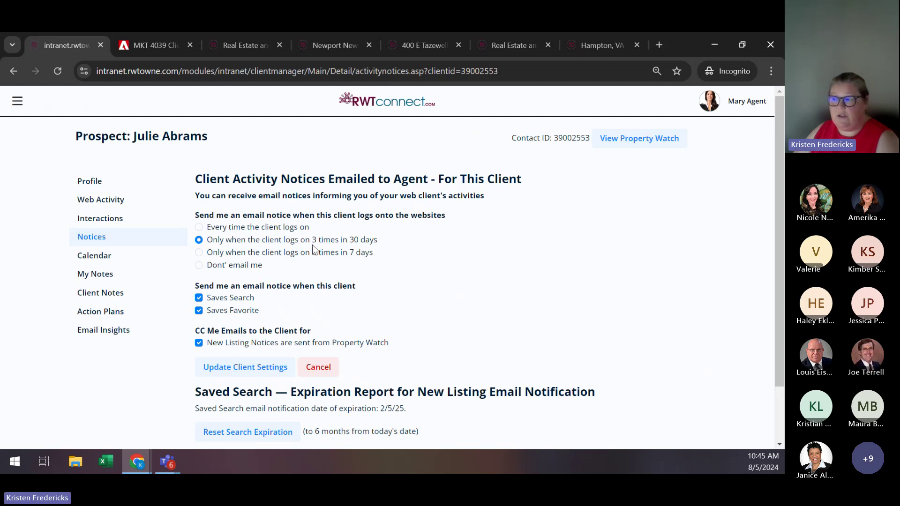
{"action": "scroll", "coordinate": [423, 193], "scroll_direction": "down", "scroll_amount": 2}
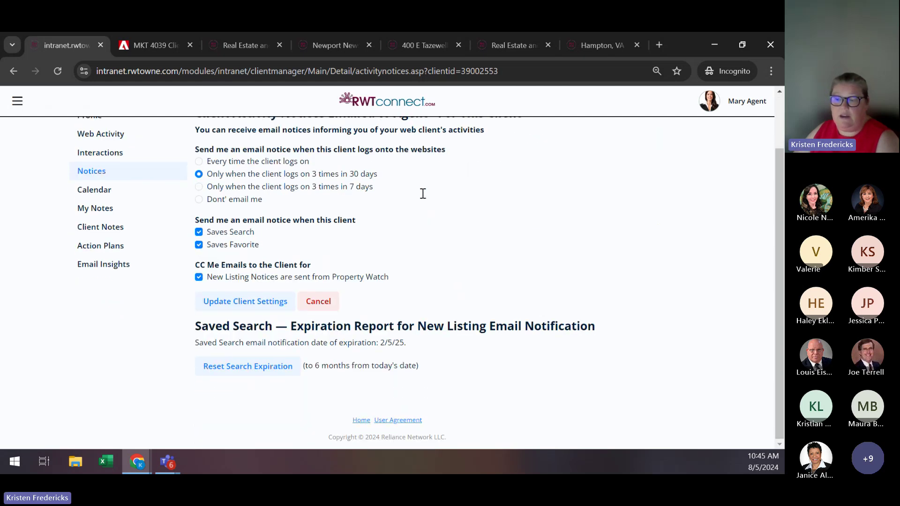
{"action": "scroll", "coordinate": [423, 193], "scroll_direction": "up", "scroll_amount": 2}
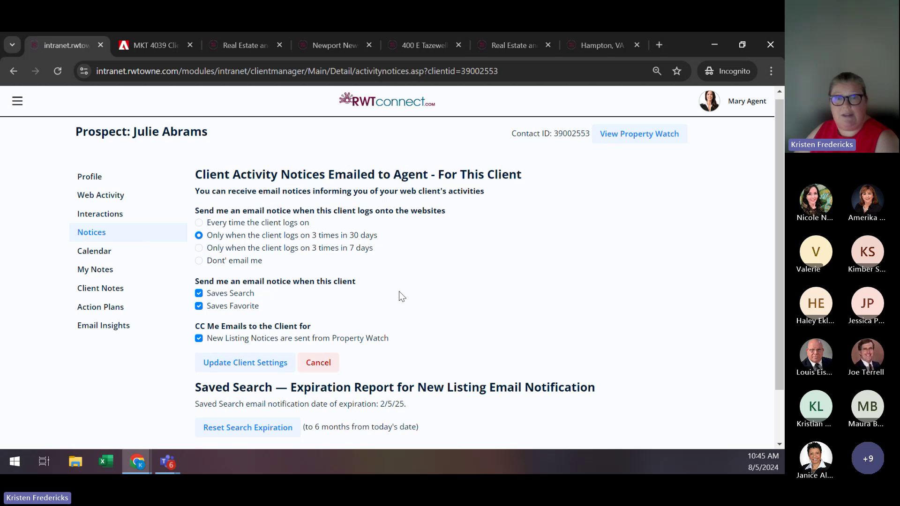
{"action": "scroll", "coordinate": [401, 303], "scroll_direction": "up", "scroll_amount": 1}
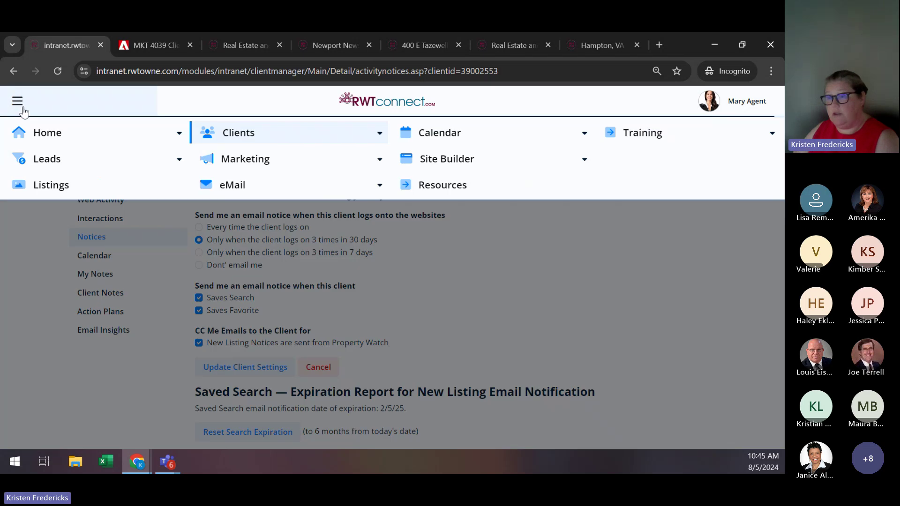
Return to the 60-contact list, dismiss Welcome Back, and launch the WAVV text app.
{"action": "left_click", "coordinate": [17, 100]}
{"action": "left_click", "coordinate": [258, 137]}
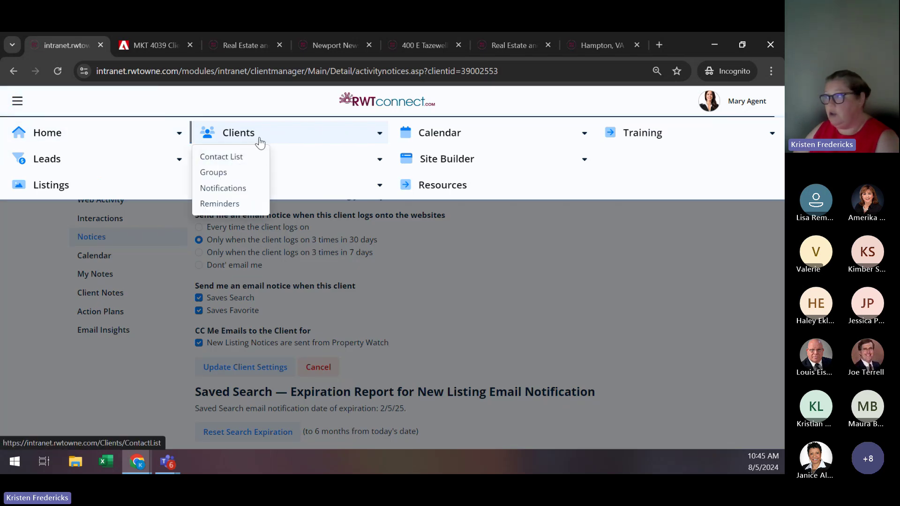
{"action": "left_click", "coordinate": [234, 155]}
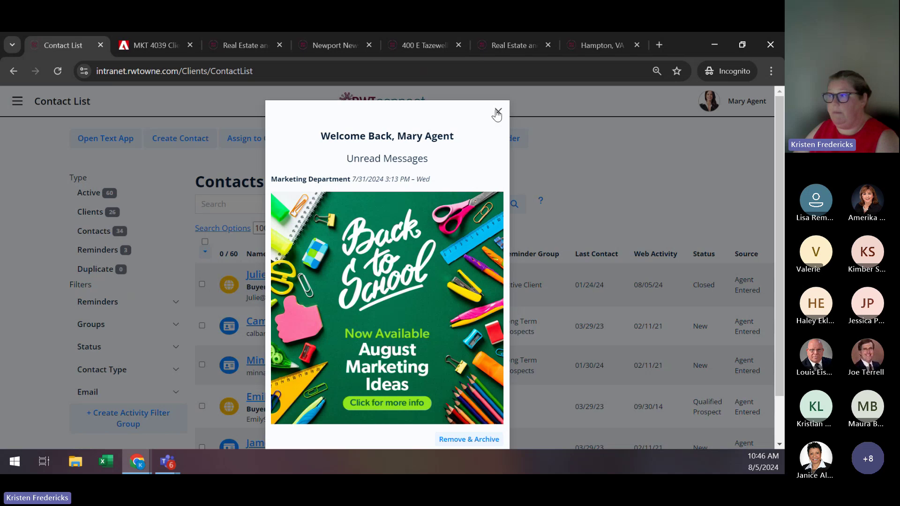
{"action": "left_click", "coordinate": [498, 111]}
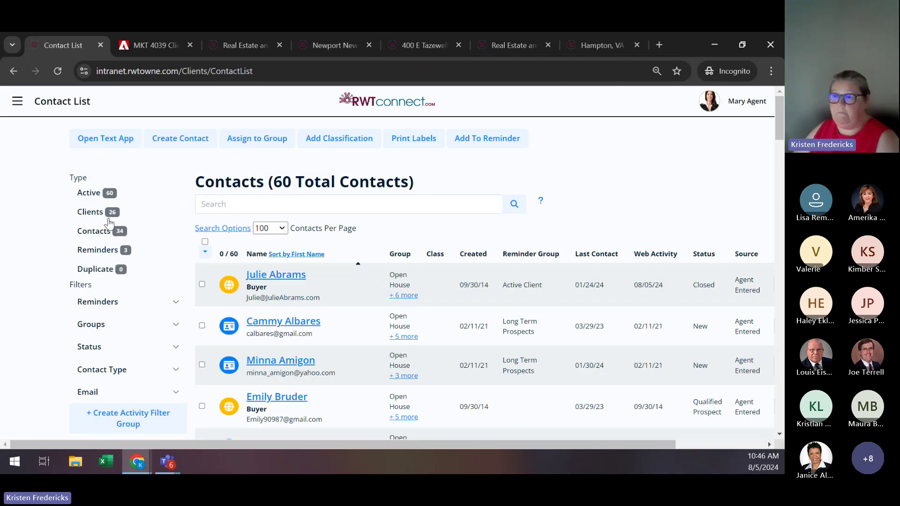
{"action": "left_click", "coordinate": [103, 145]}
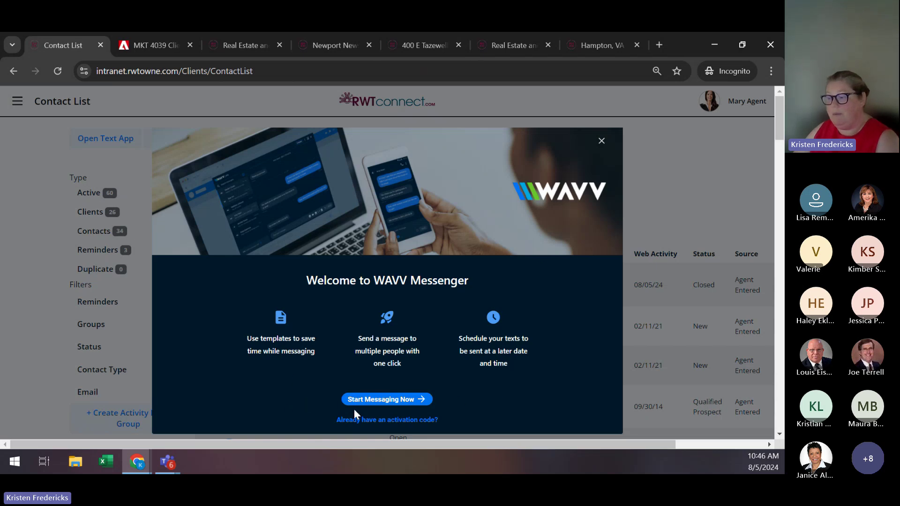
View the WAVV subscription plans via Start Messaging Now, then close the messenger window.
{"action": "left_click", "coordinate": [373, 401]}
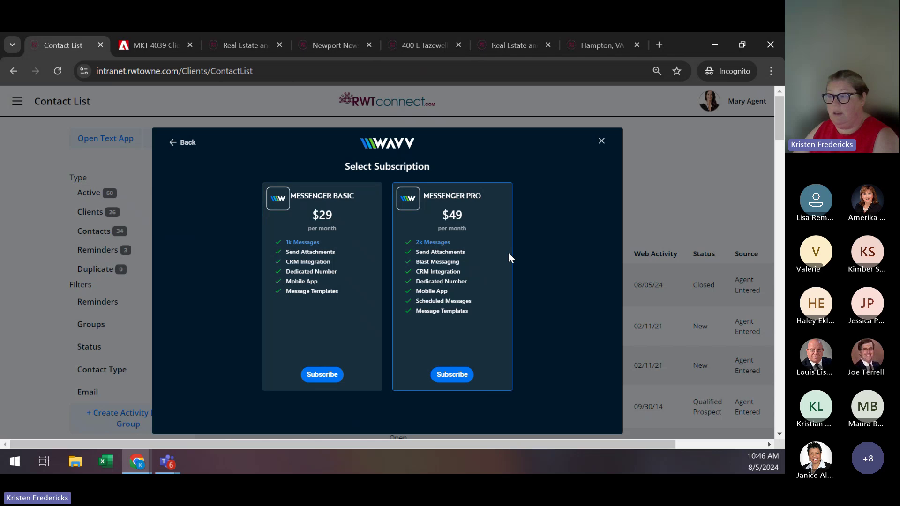
{"action": "left_click", "coordinate": [603, 143]}
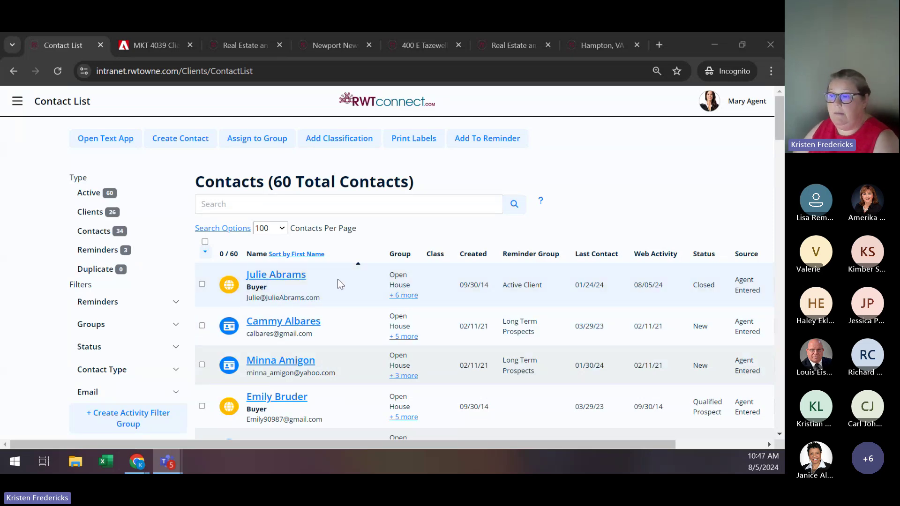
Open the first contact's Client Notes with its archived pricing file, then switch to the listings tab.
{"action": "left_click", "coordinate": [272, 276]}
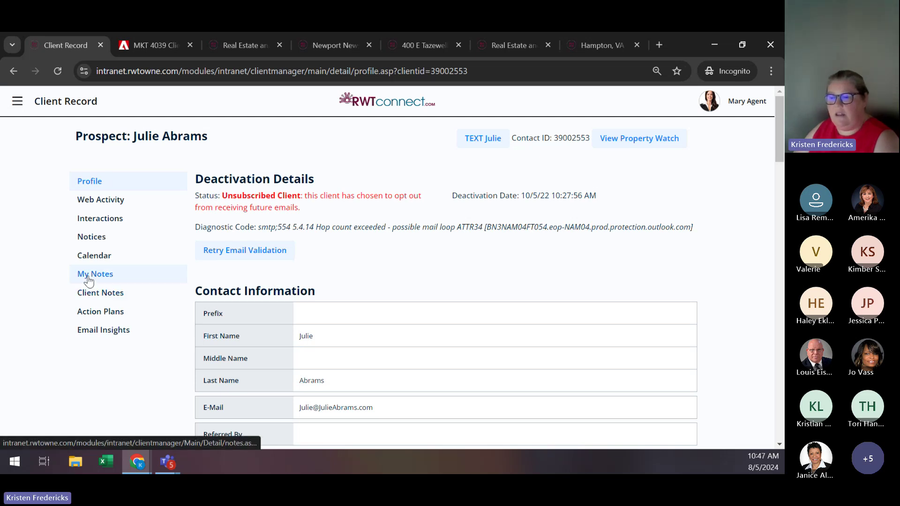
{"action": "left_click", "coordinate": [87, 291]}
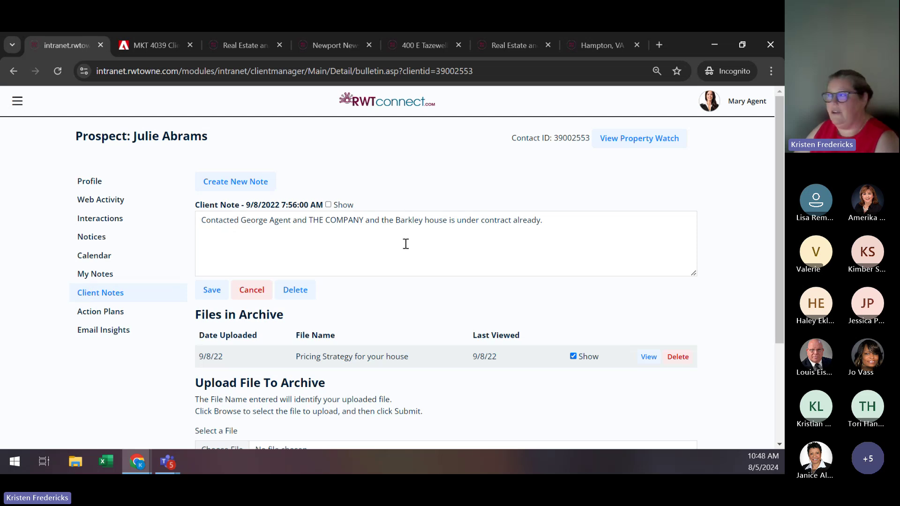
{"action": "left_click", "coordinate": [581, 50]}
Check My Agent's Notes on the client dashboard, then return to RWT Connect's Client Notes.
{"action": "left_click", "coordinate": [507, 44]}
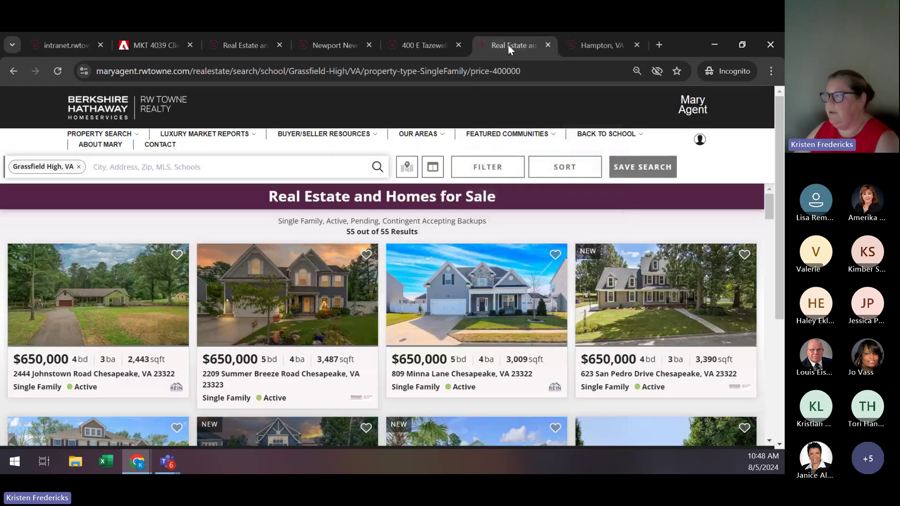
{"action": "left_click", "coordinate": [699, 140]}
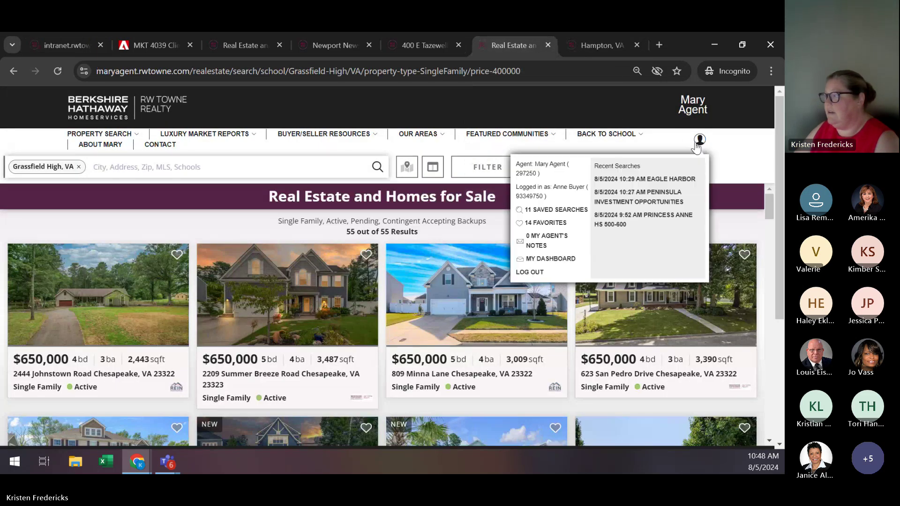
{"action": "left_click", "coordinate": [558, 260]}
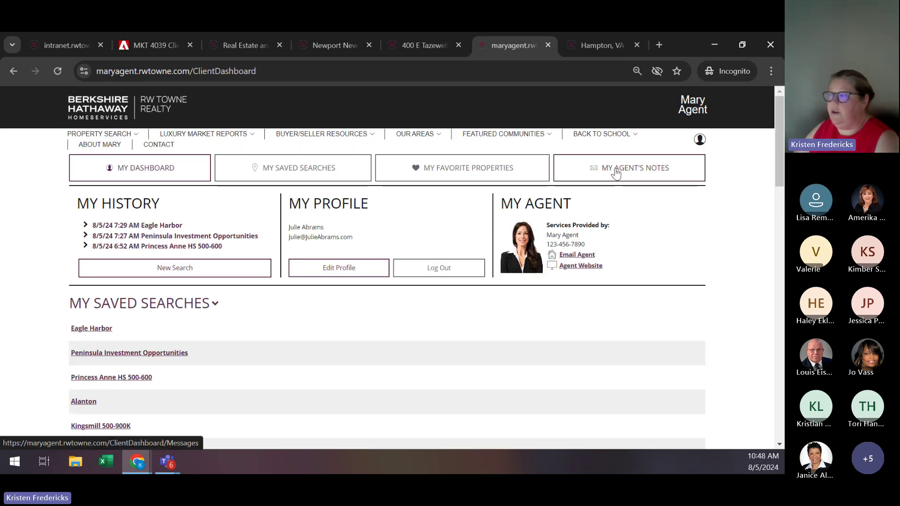
{"action": "left_click", "coordinate": [615, 173]}
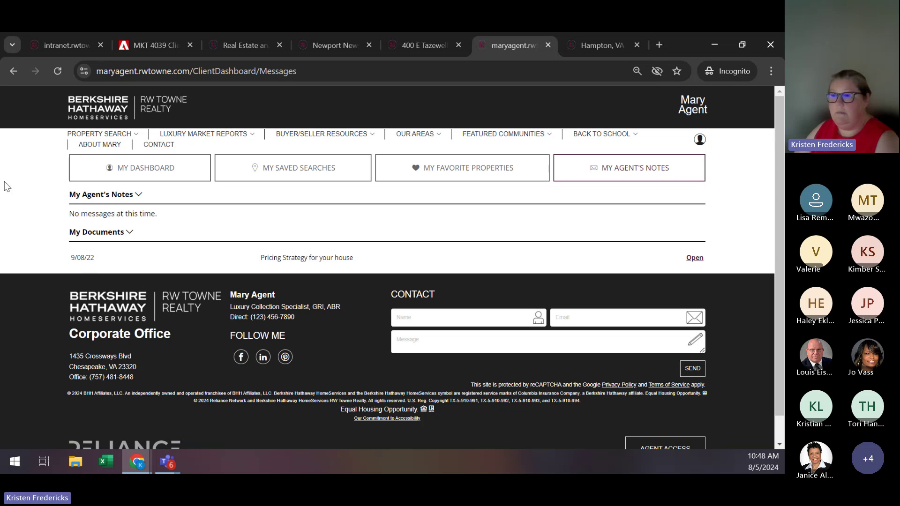
{"action": "left_click", "coordinate": [65, 45]}
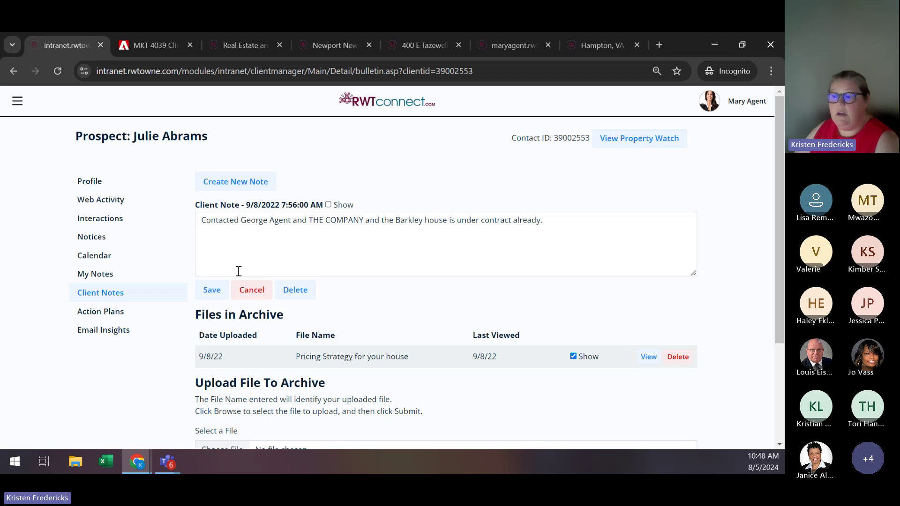
End the My Notes entry 'Client likes homes with avocado green tubs' with a period and new line.
{"action": "scroll", "coordinate": [393, 355], "scroll_direction": "down", "scroll_amount": 3}
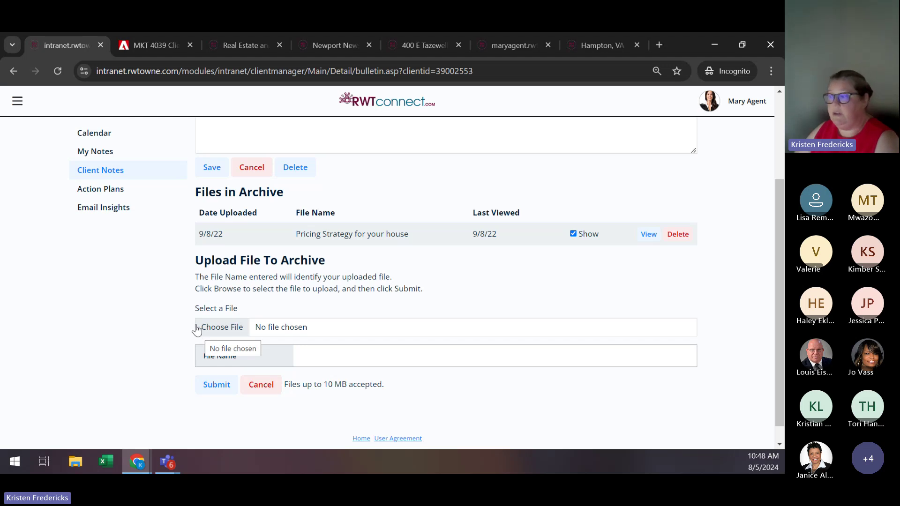
{"action": "scroll", "coordinate": [225, 279], "scroll_direction": "up", "scroll_amount": 3}
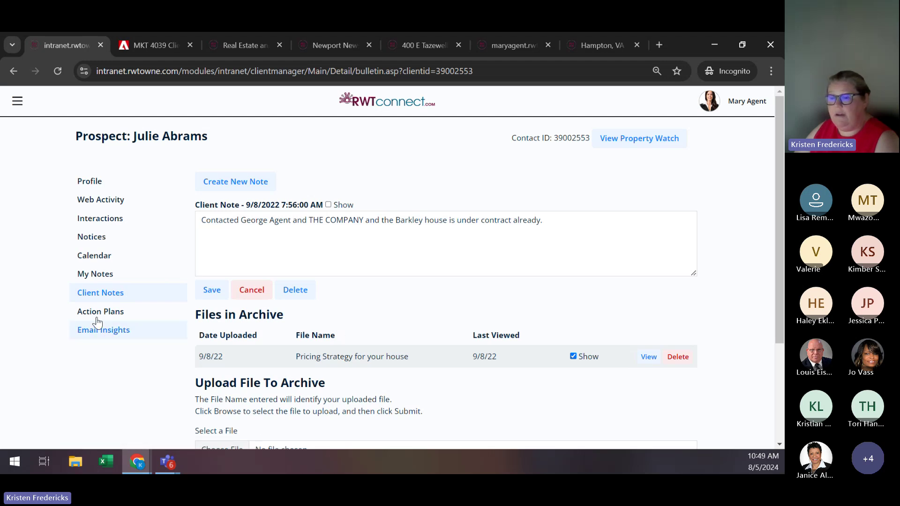
{"action": "left_click", "coordinate": [94, 275]}
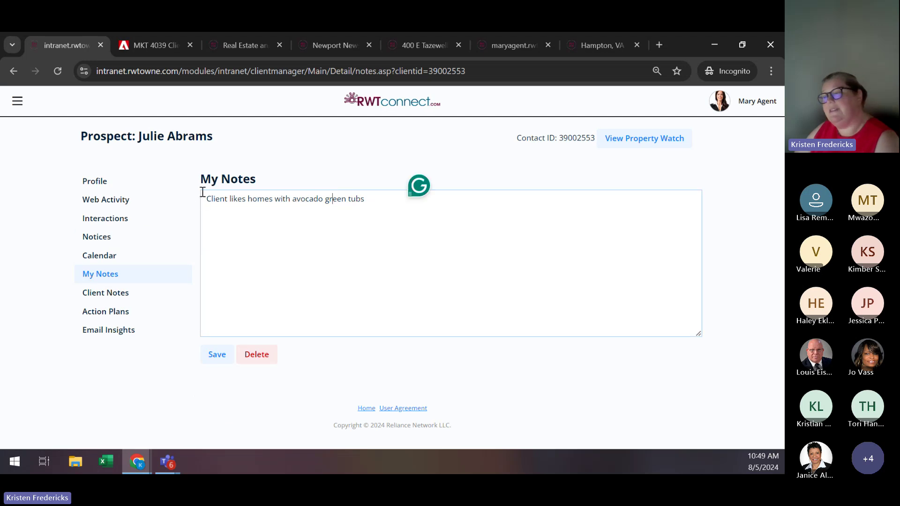
{"action": "left_click", "coordinate": [367, 199]}
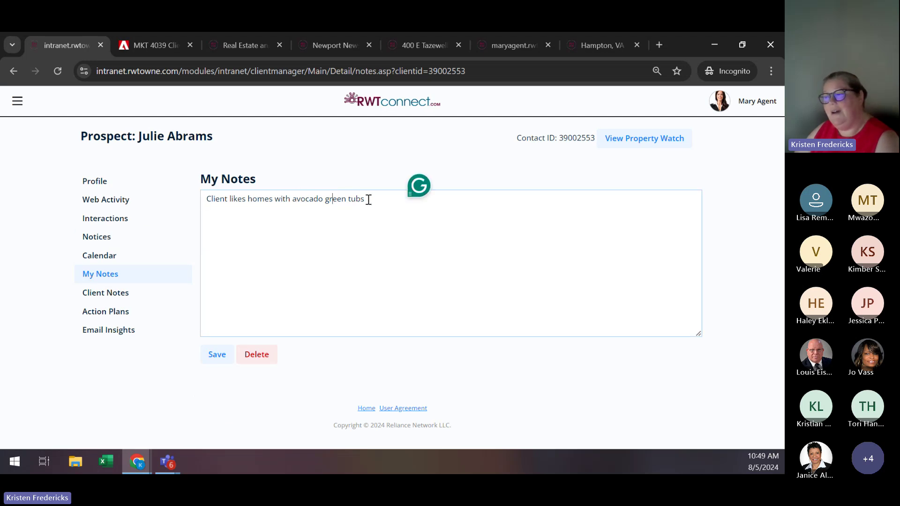
{"action": "type", "text": "."}
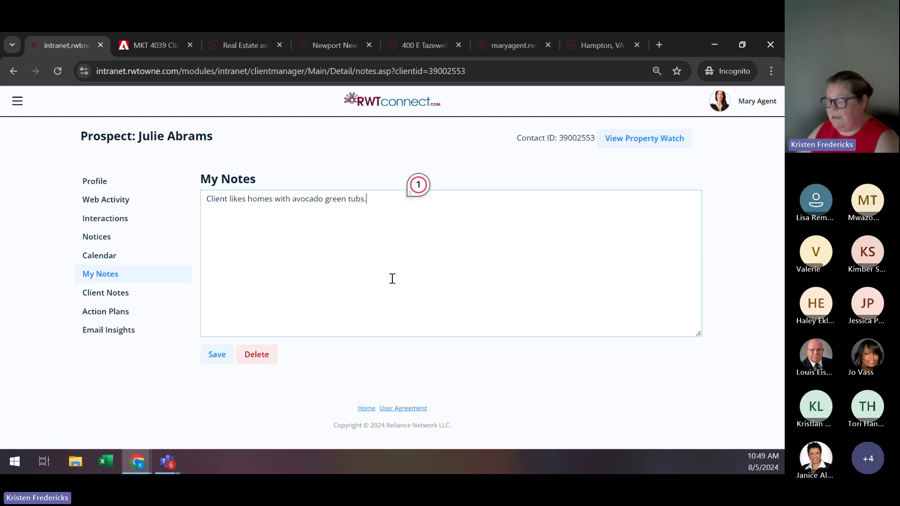
{"action": "key", "text": "Return"}
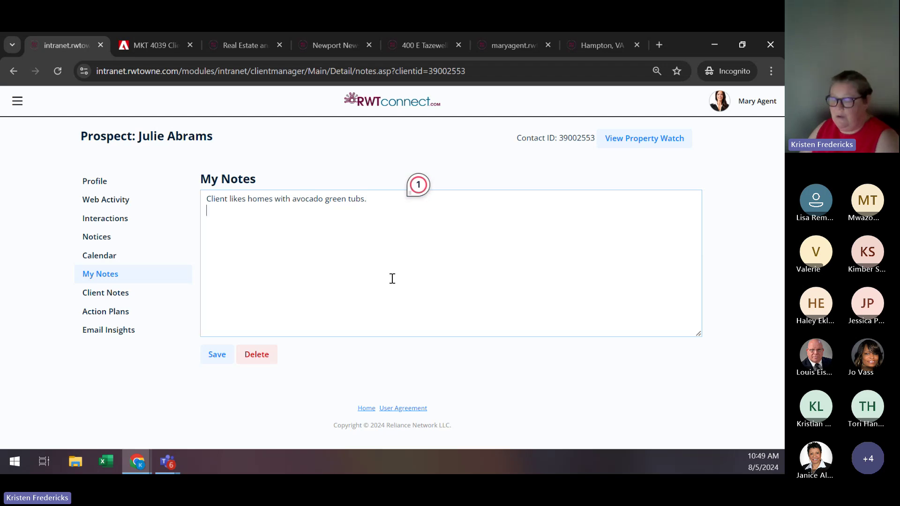